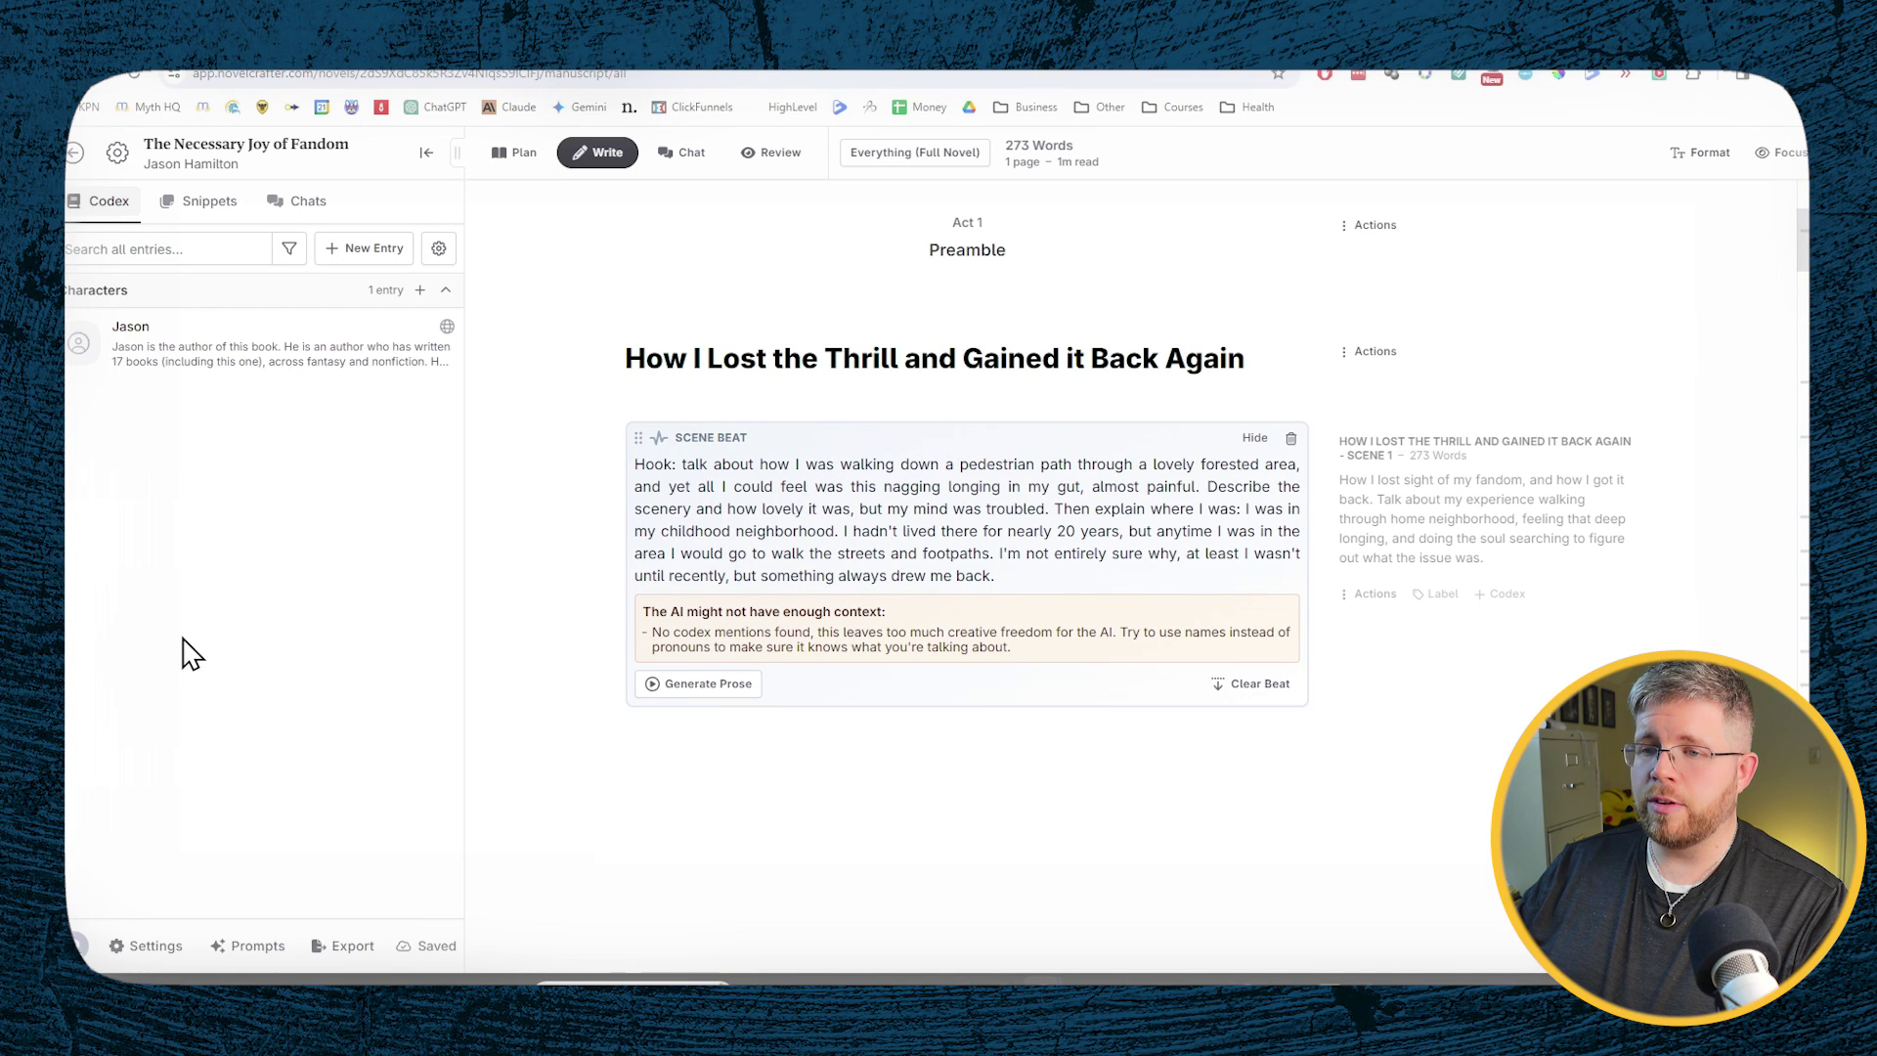
# Step: Open the novel's AI chat and look at the options for including novel content as context
pyautogui.click(653, 162)
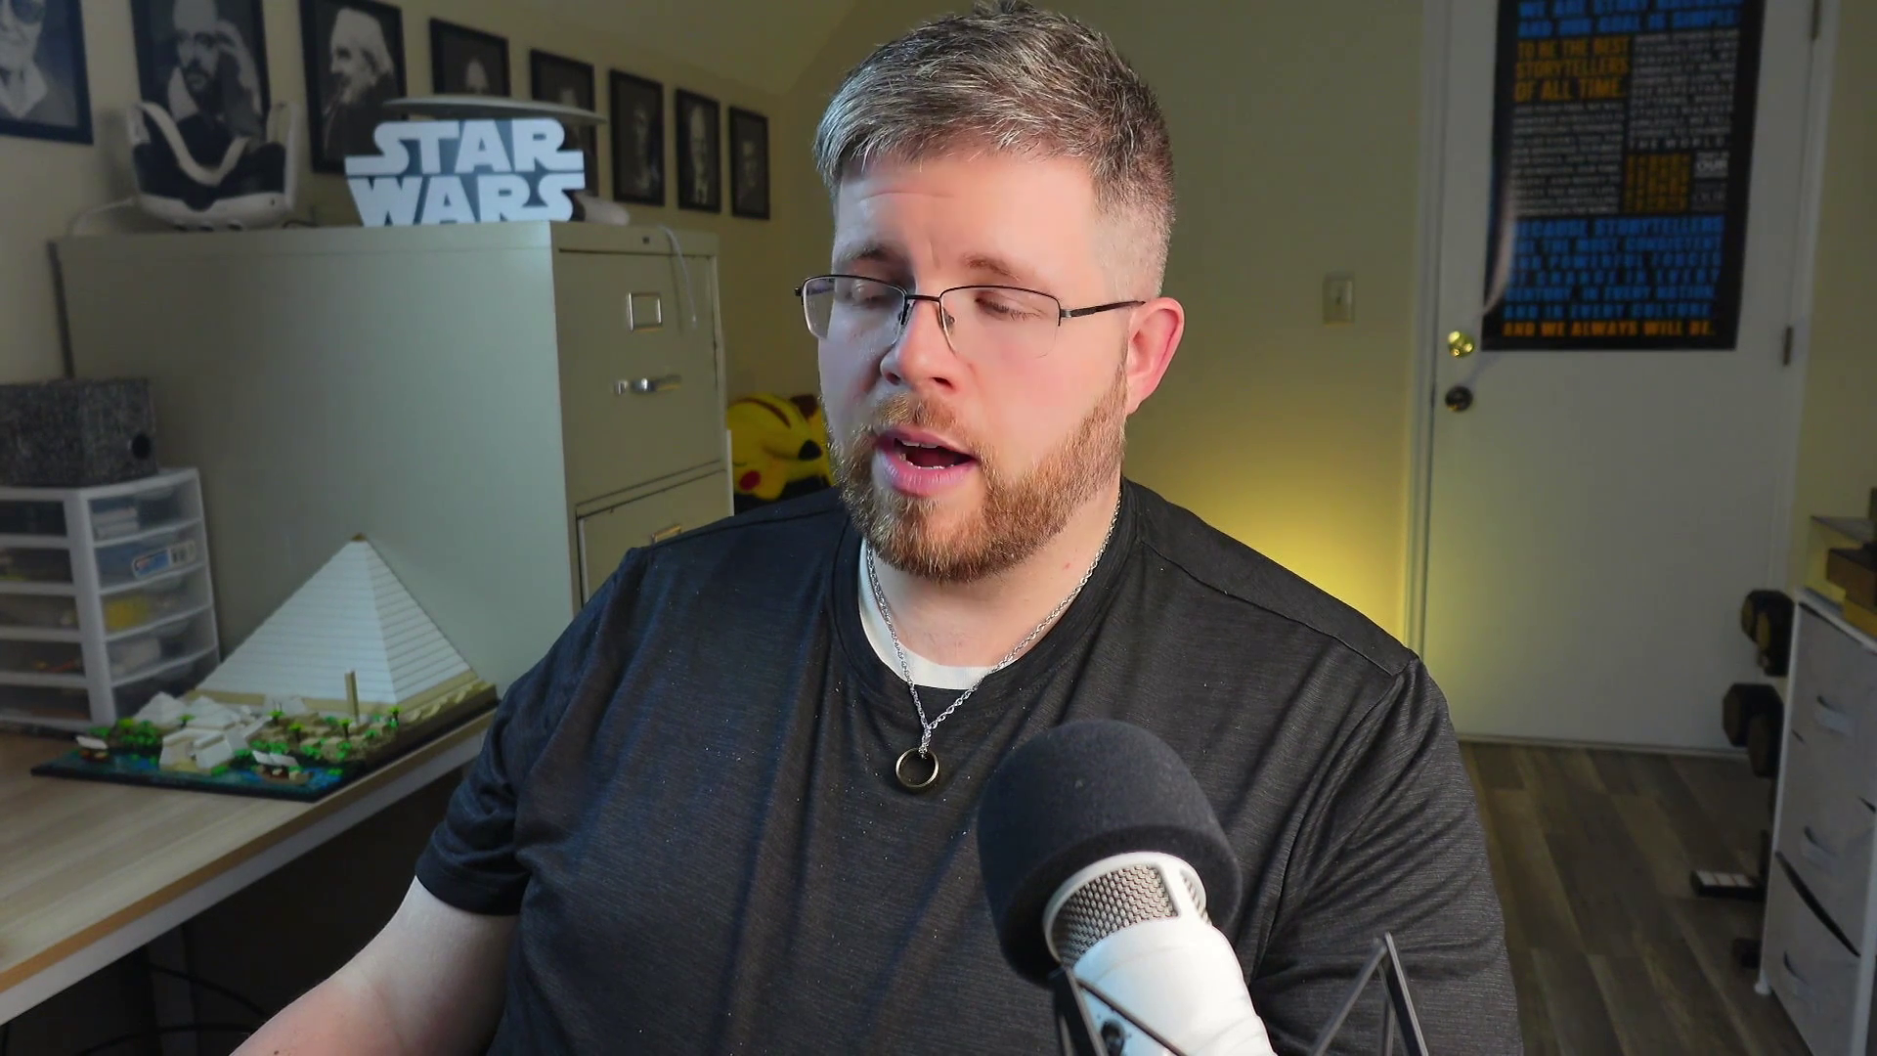
pyautogui.click(835, 941)
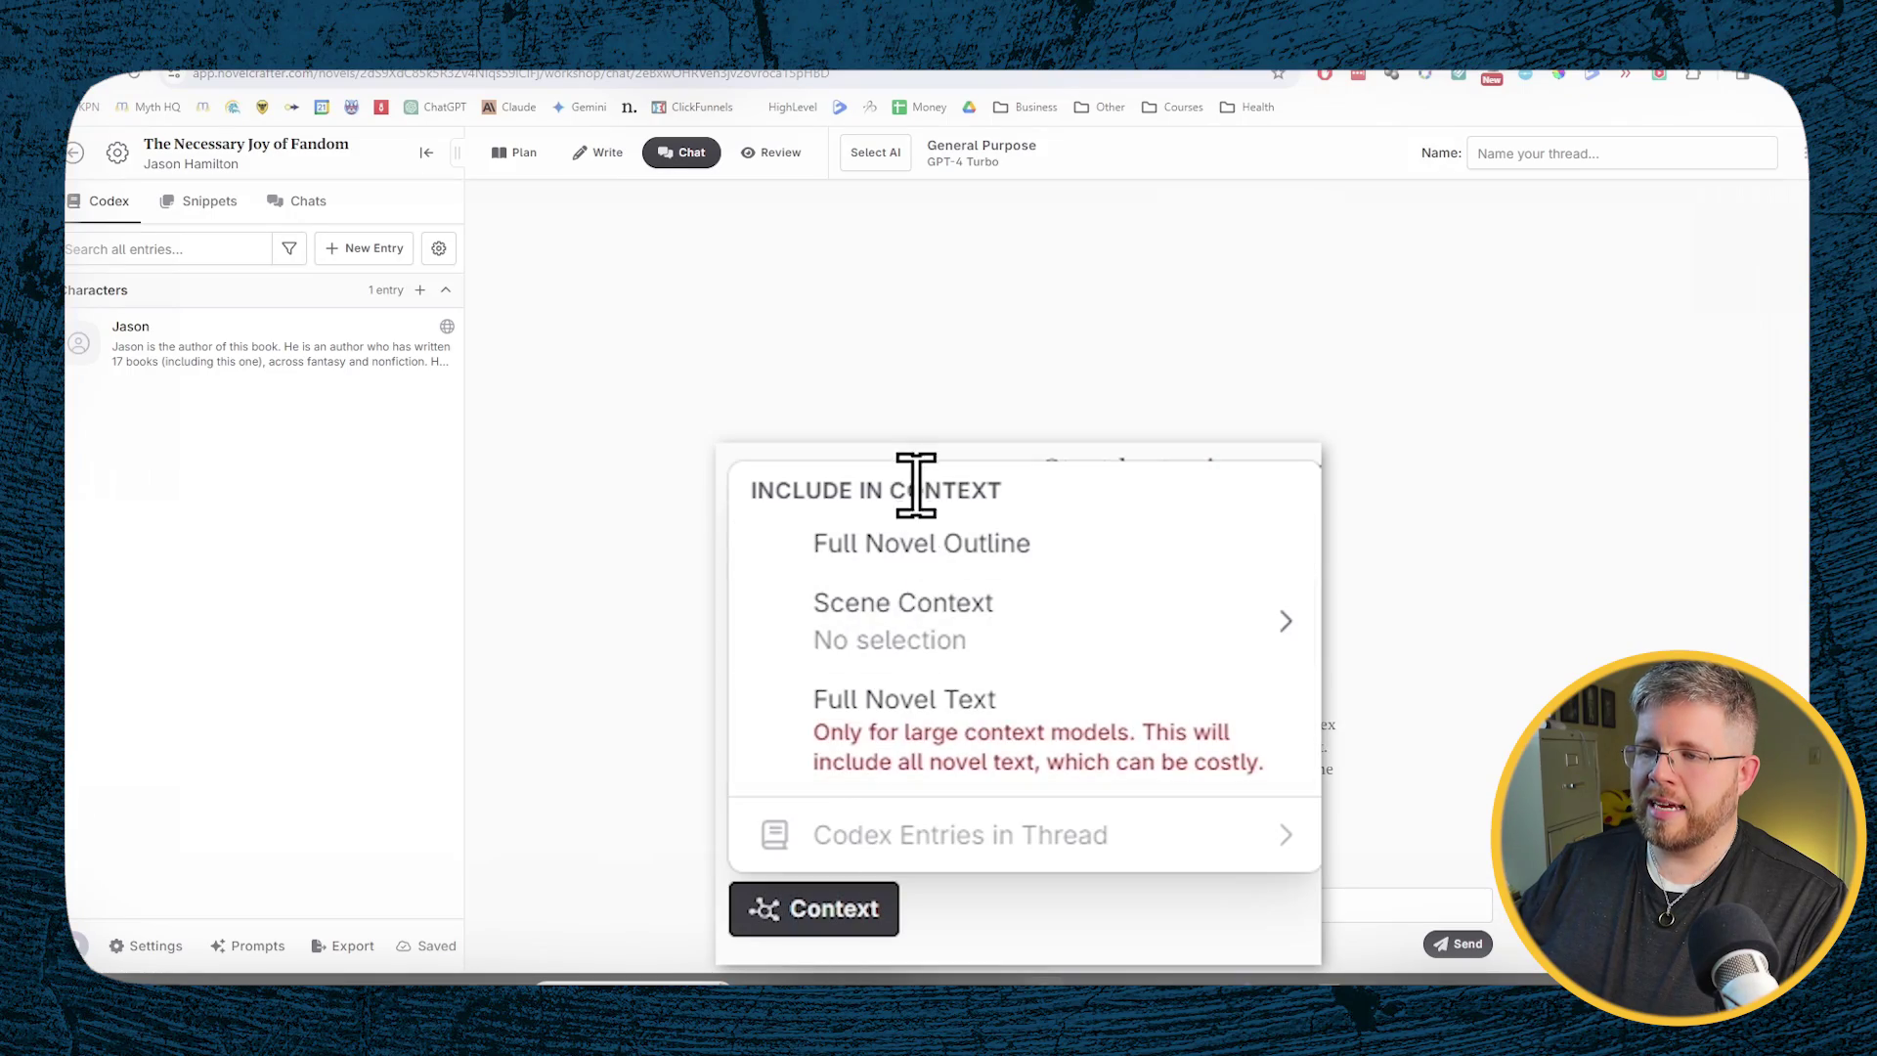
pyautogui.moveTo(1002, 591)
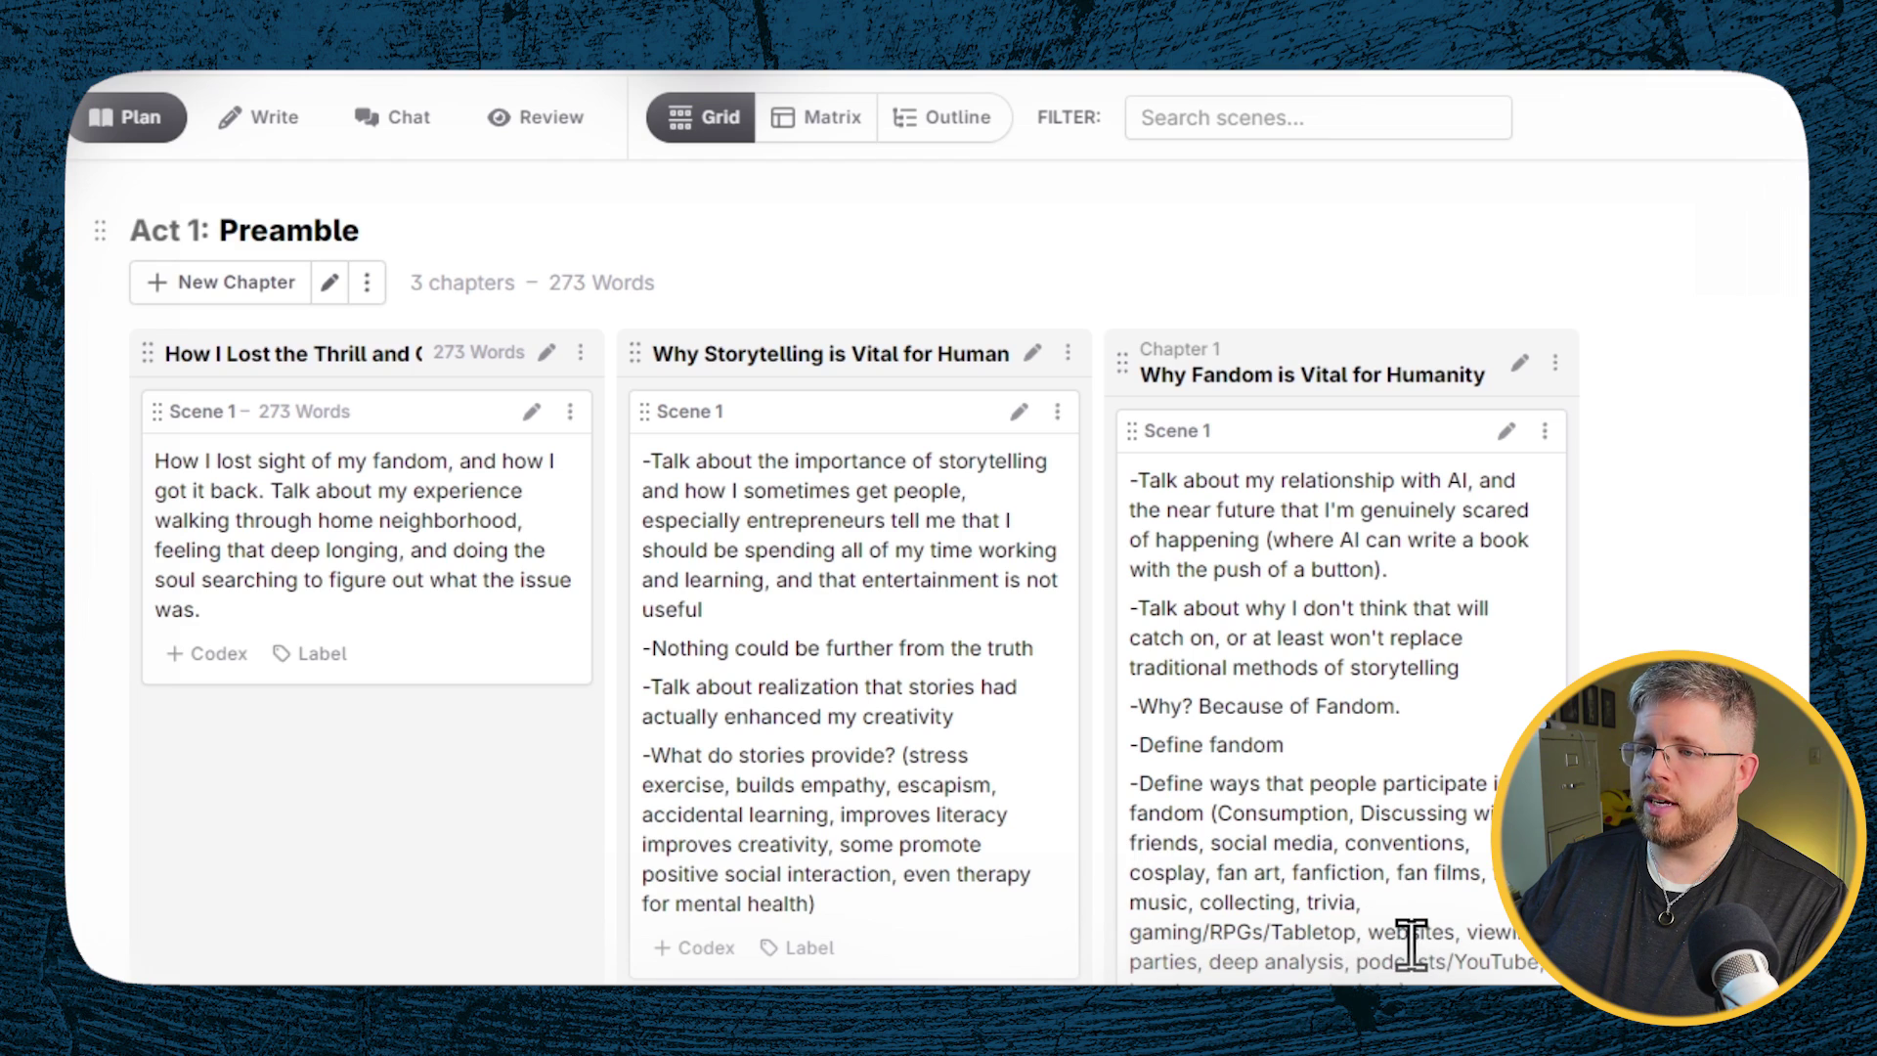
# Step: Look through the planning grid's acts and chapters, from Preamble down to Why Fandom Is Necessary and back
pyautogui.scroll(-20, 1411, 944)
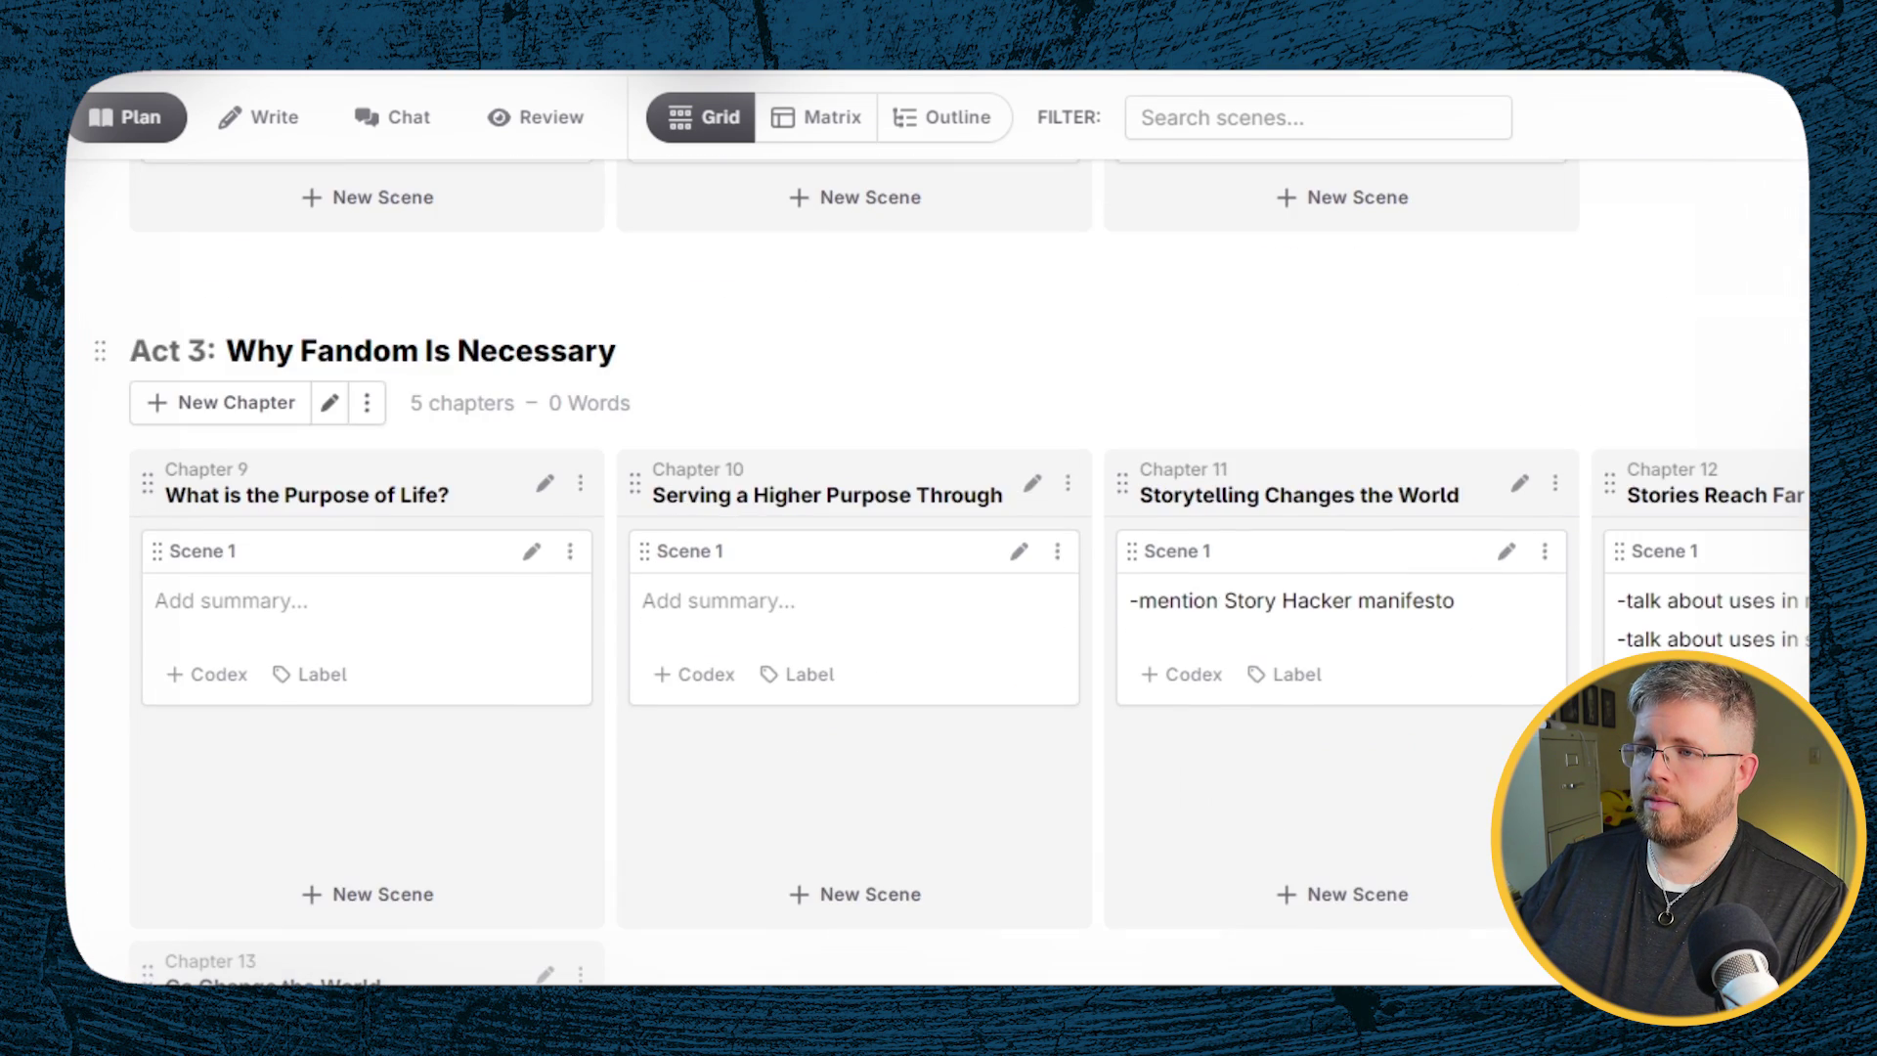
pyautogui.scroll(14, 1410, 944)
pyautogui.scroll(10, 938, 567)
# Step: Open the manuscript and highlight the scene beat text under "How I Lost the Thrill and Gained it Back Again"
pyautogui.click(259, 116)
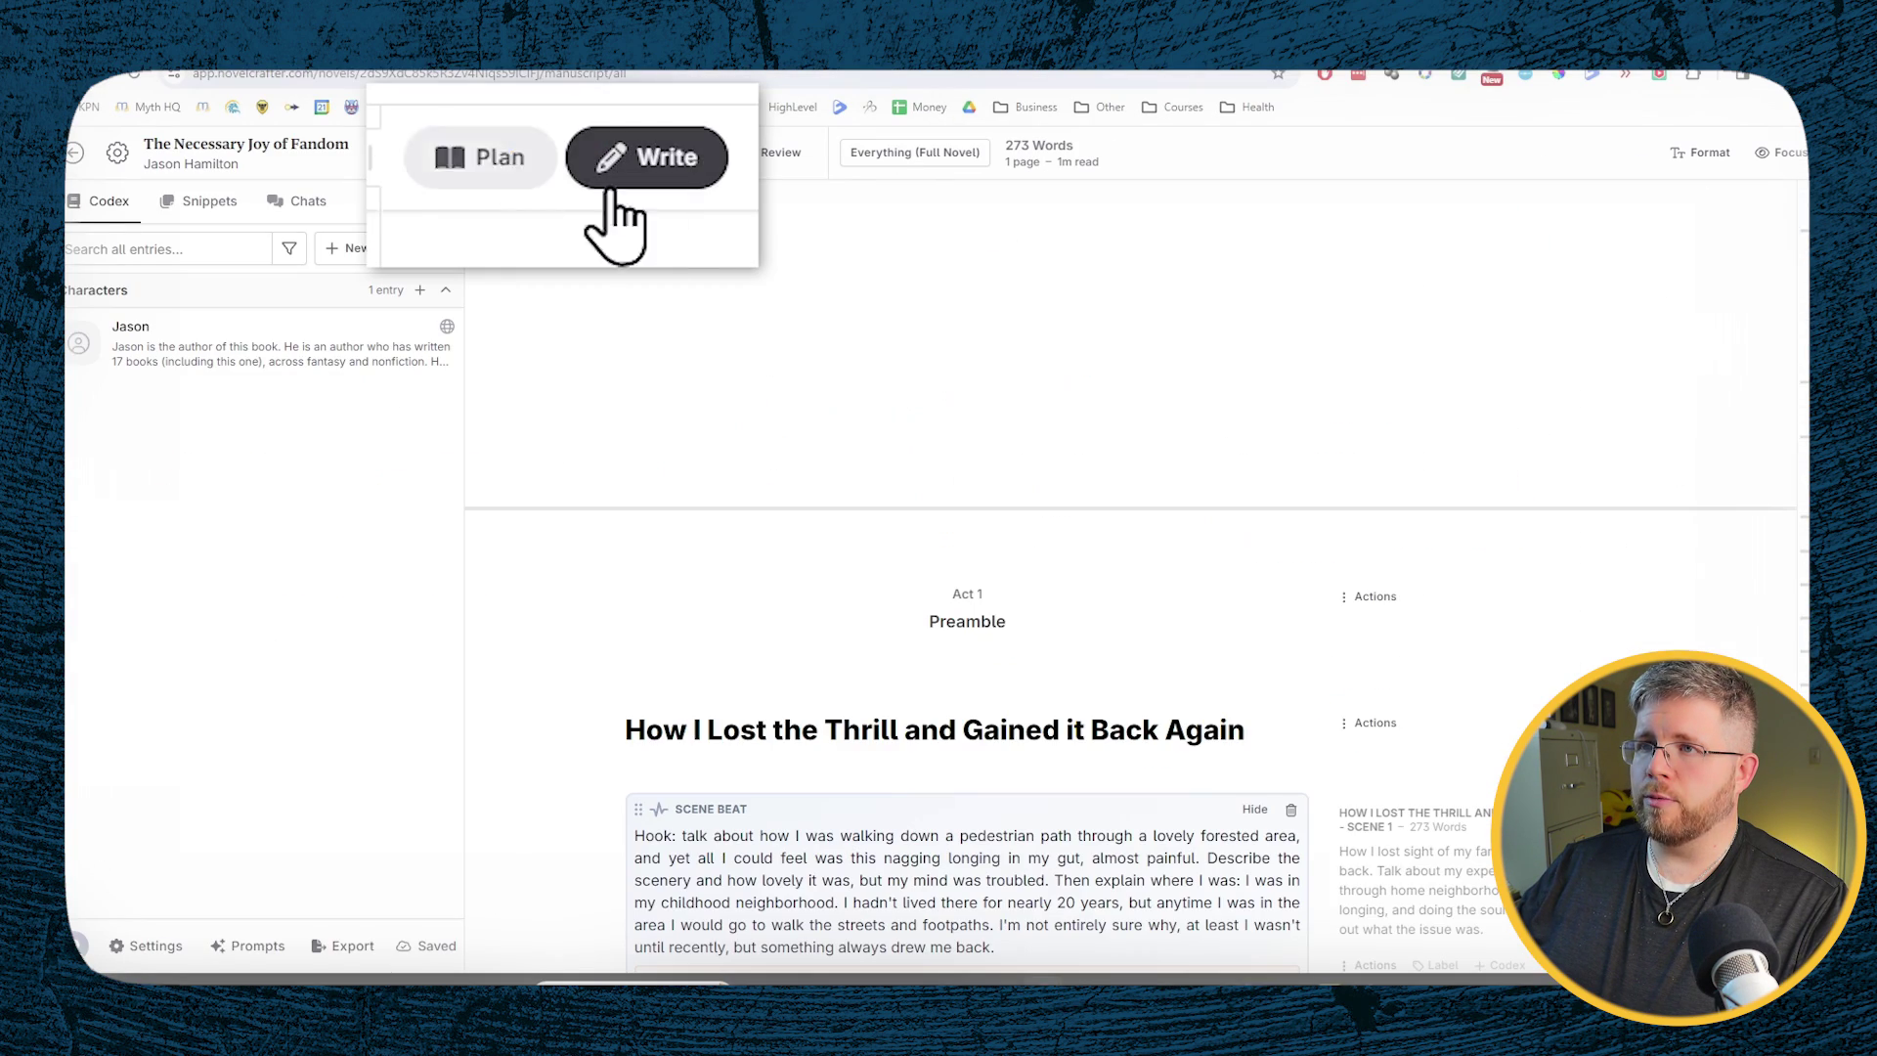
pyautogui.moveTo(888, 650); pyautogui.dragTo(252, 489)
pyautogui.moveTo(982, 636); pyautogui.dragTo(302, 473)
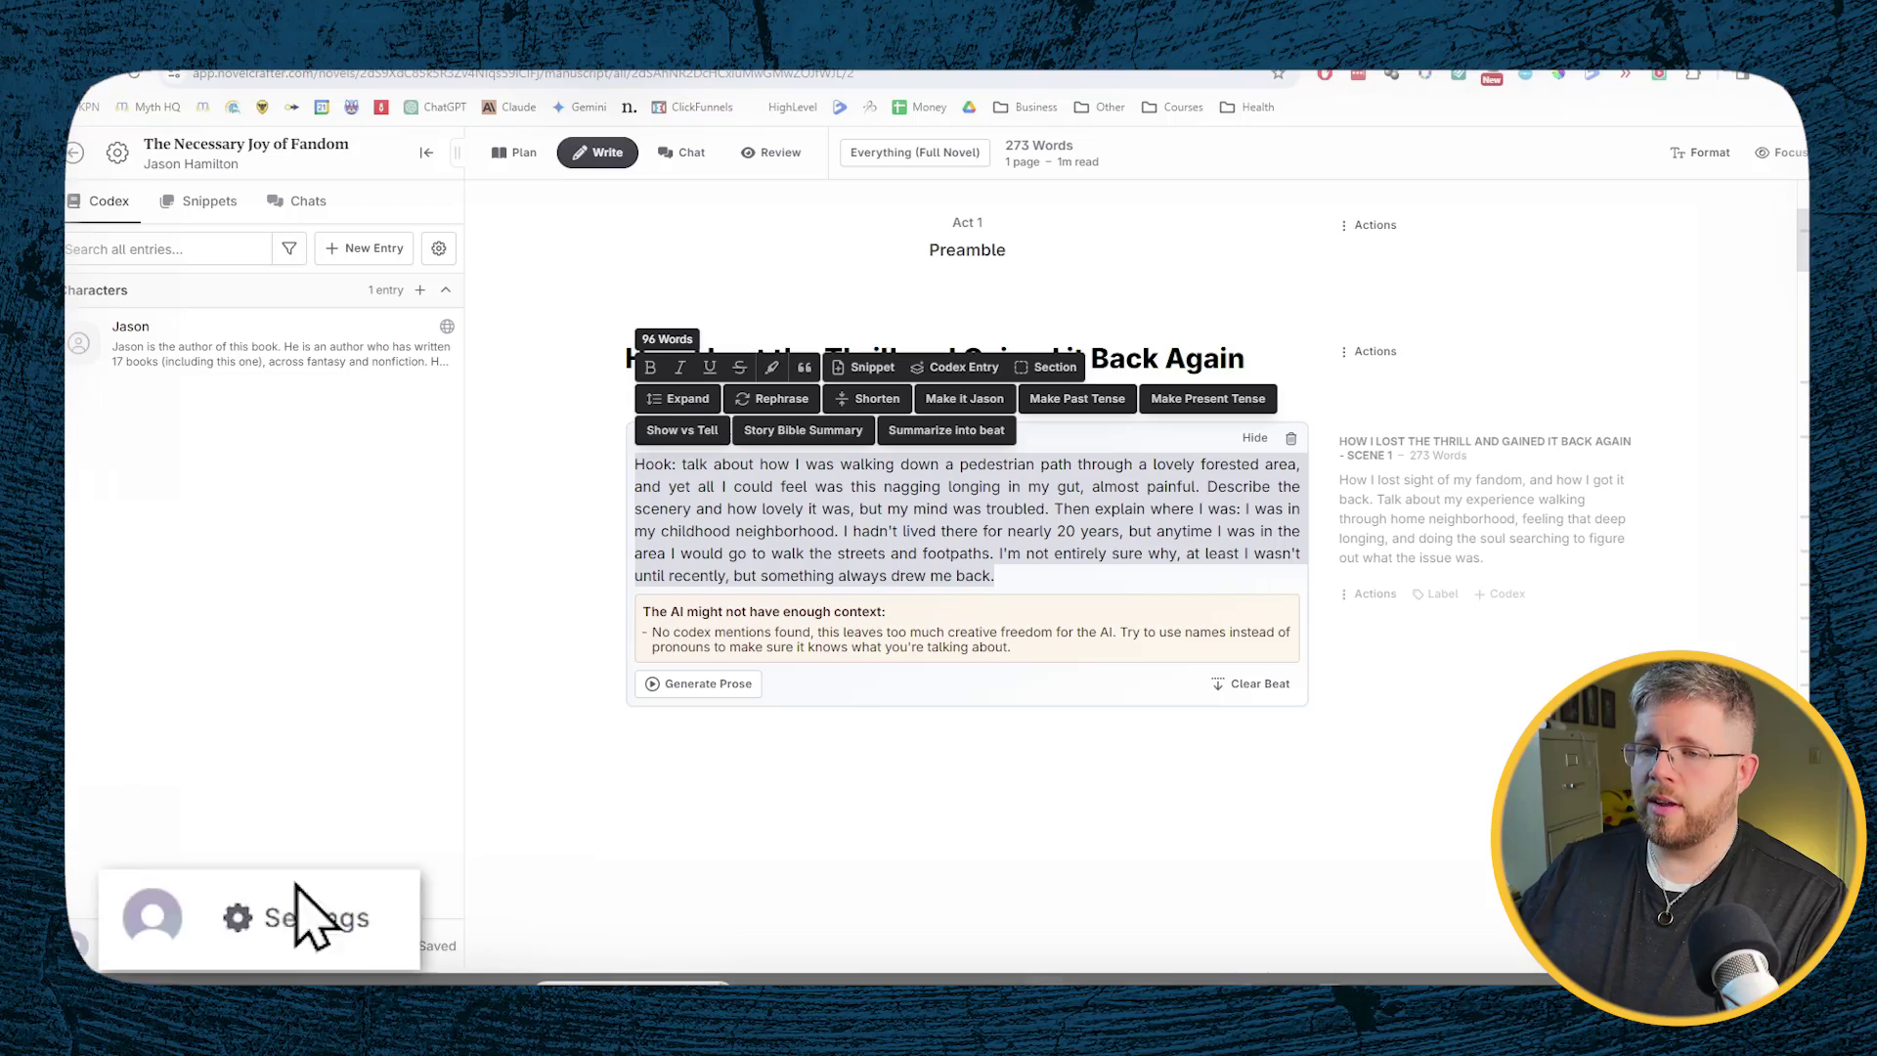
# Step: Open the AI connection settings and look through the available vendors, from OpenAI to Mistral AI
pyautogui.click(154, 942)
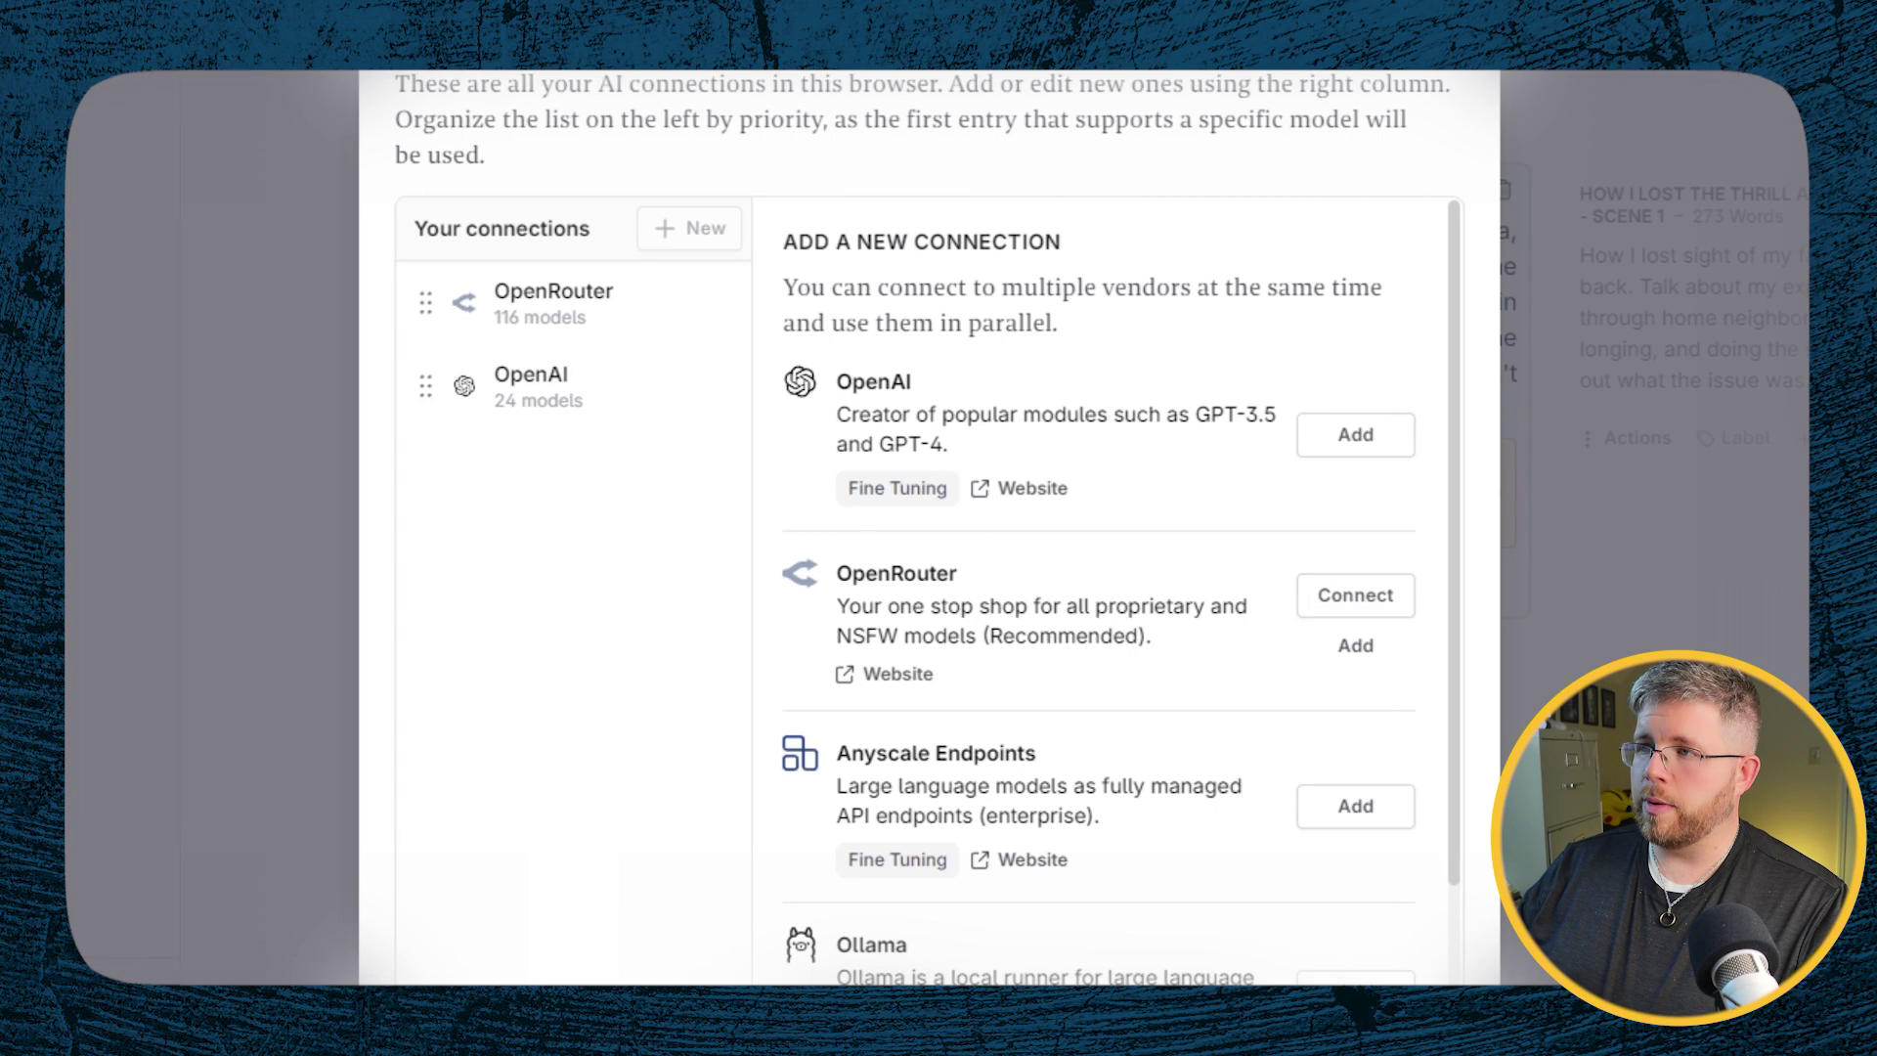
pyautogui.scroll(-10, 1263, 402)
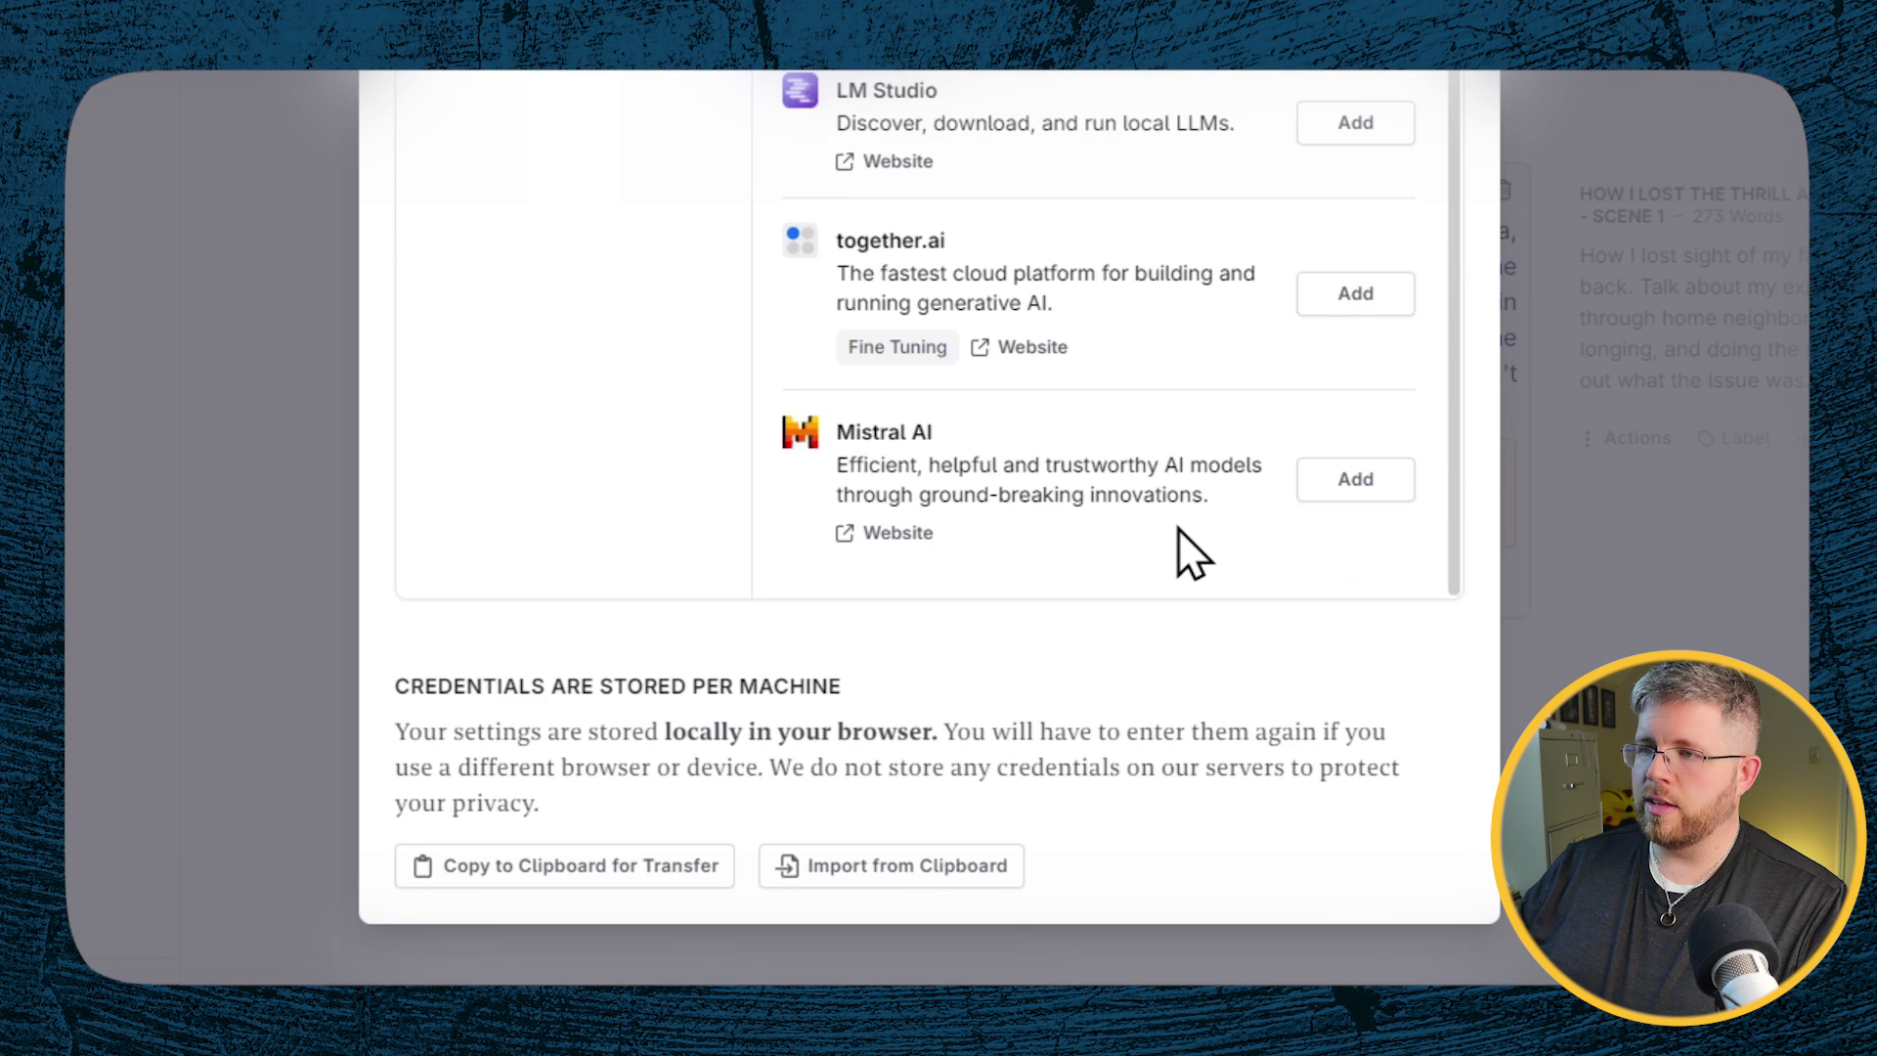
pyautogui.scroll(3, 1177, 542)
pyautogui.scroll(6, 1170, 290)
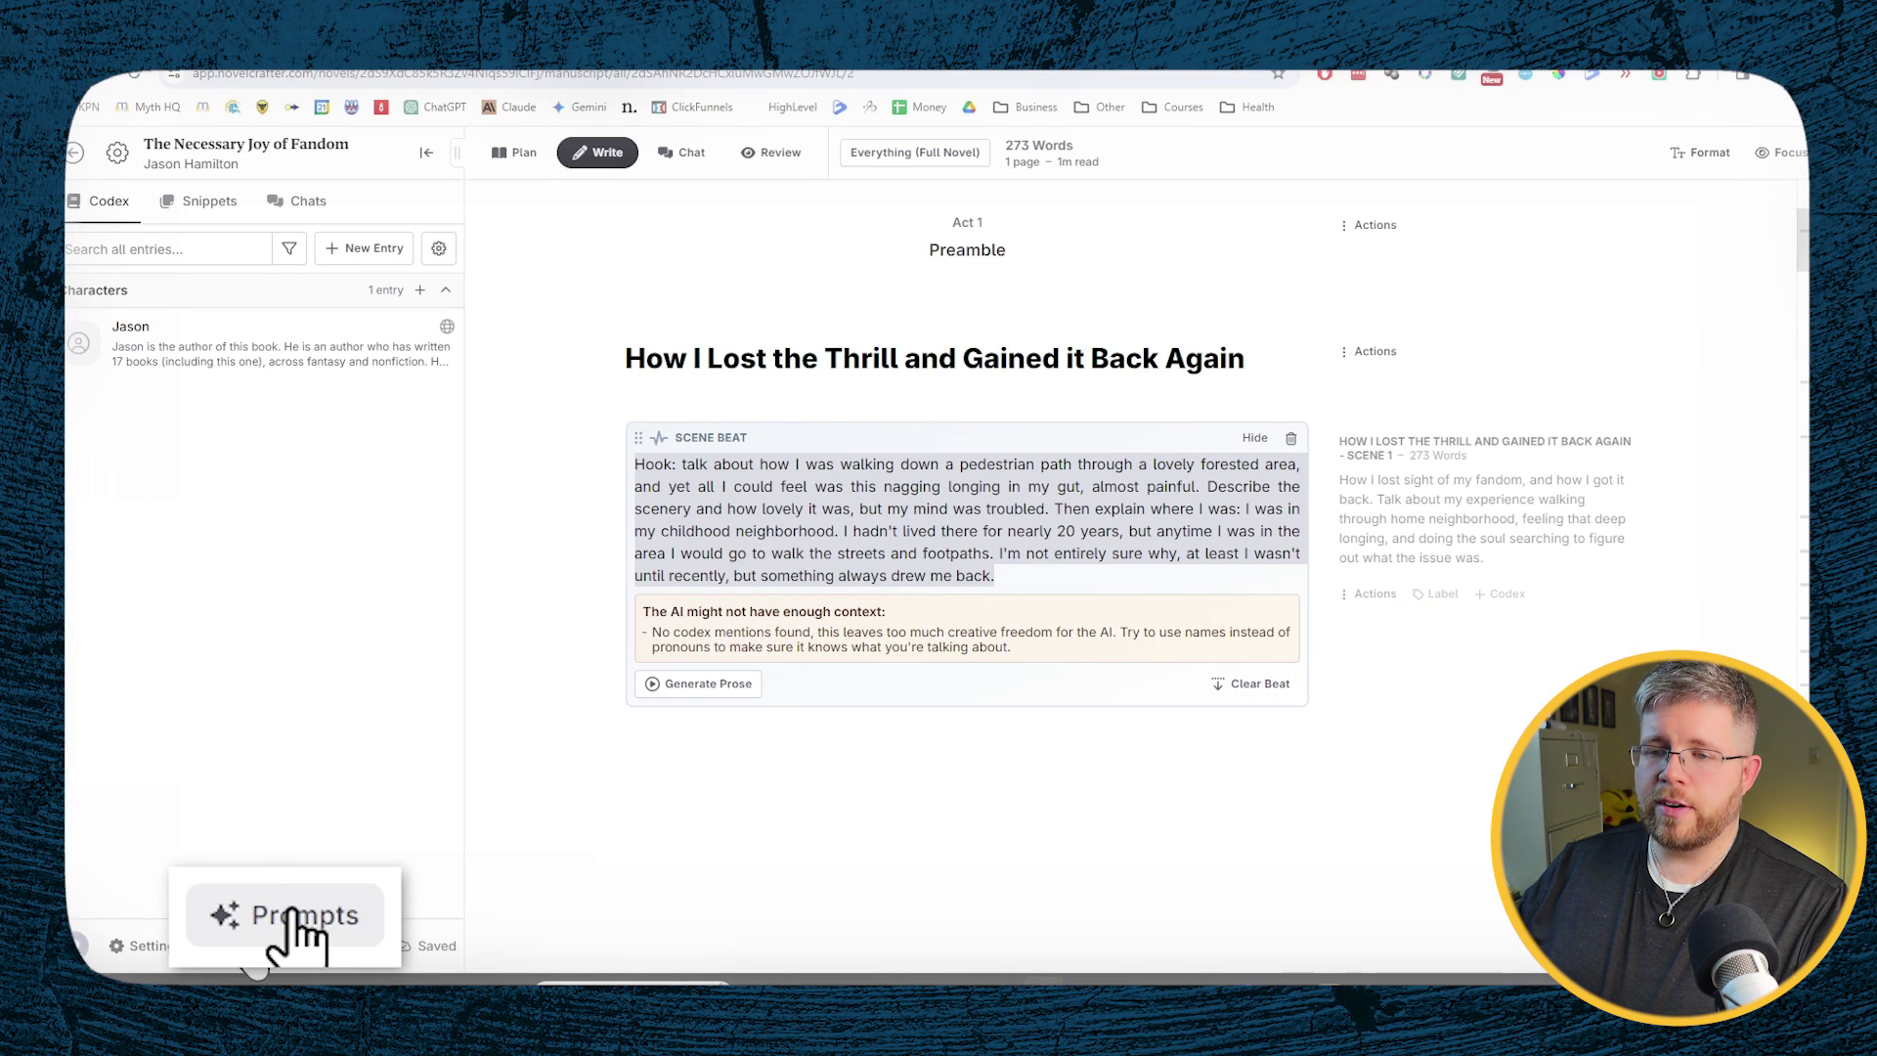
# Step: Open the prompt library and examine the system message instructions of the General Purpose scene beat completion prompt
pyautogui.click(270, 956)
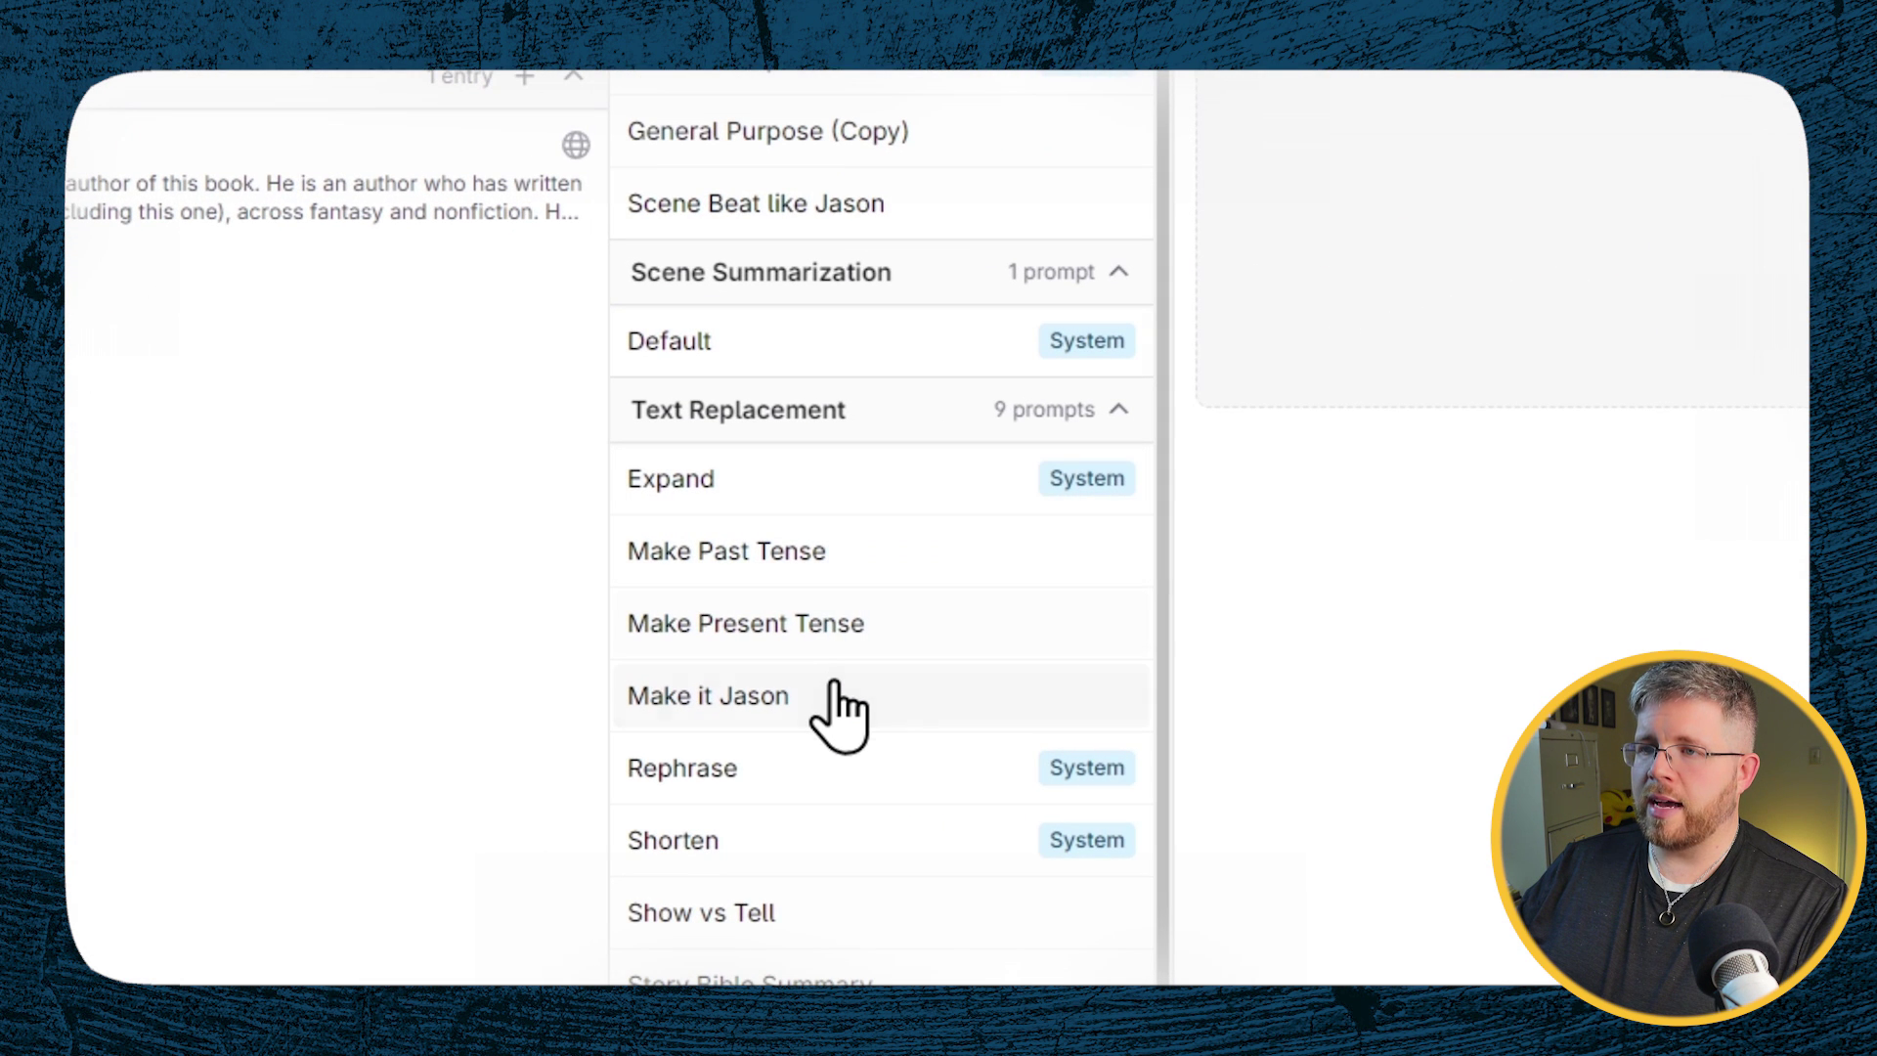
pyautogui.click(831, 738)
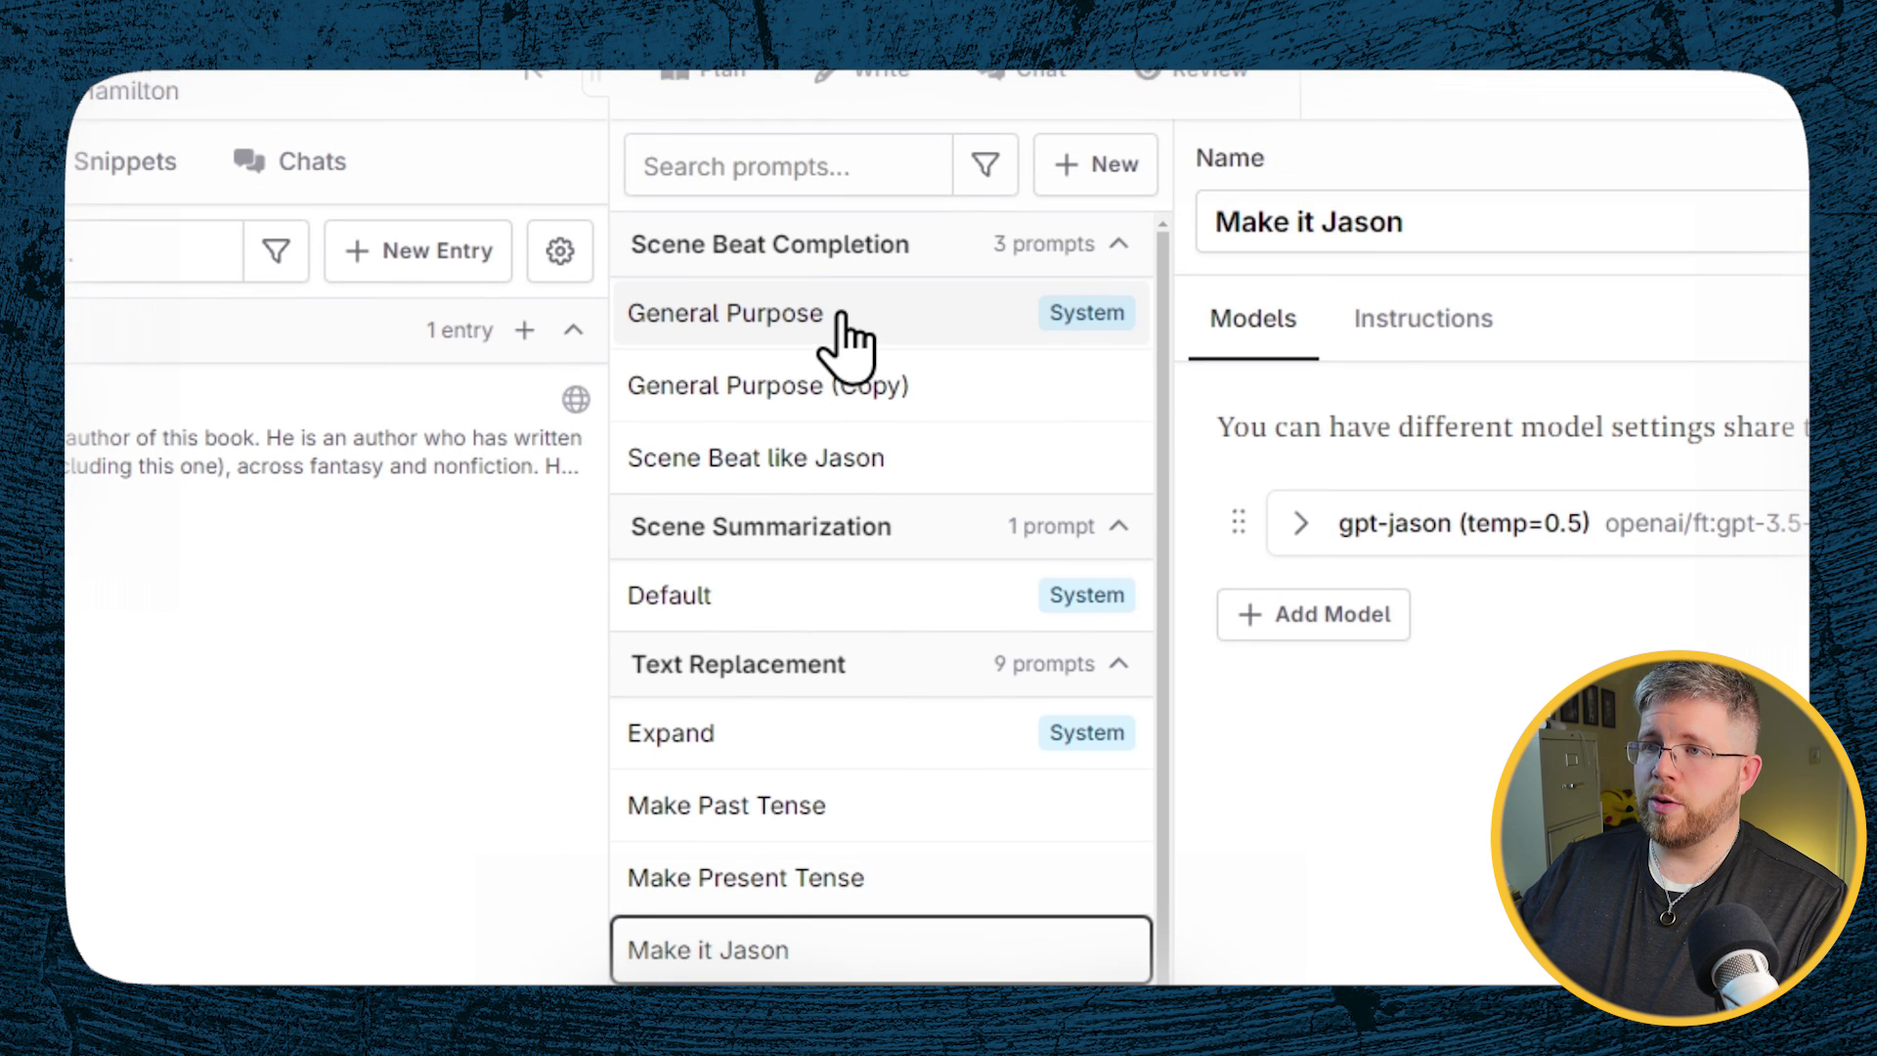
pyautogui.click(841, 313)
pyautogui.click(1420, 414)
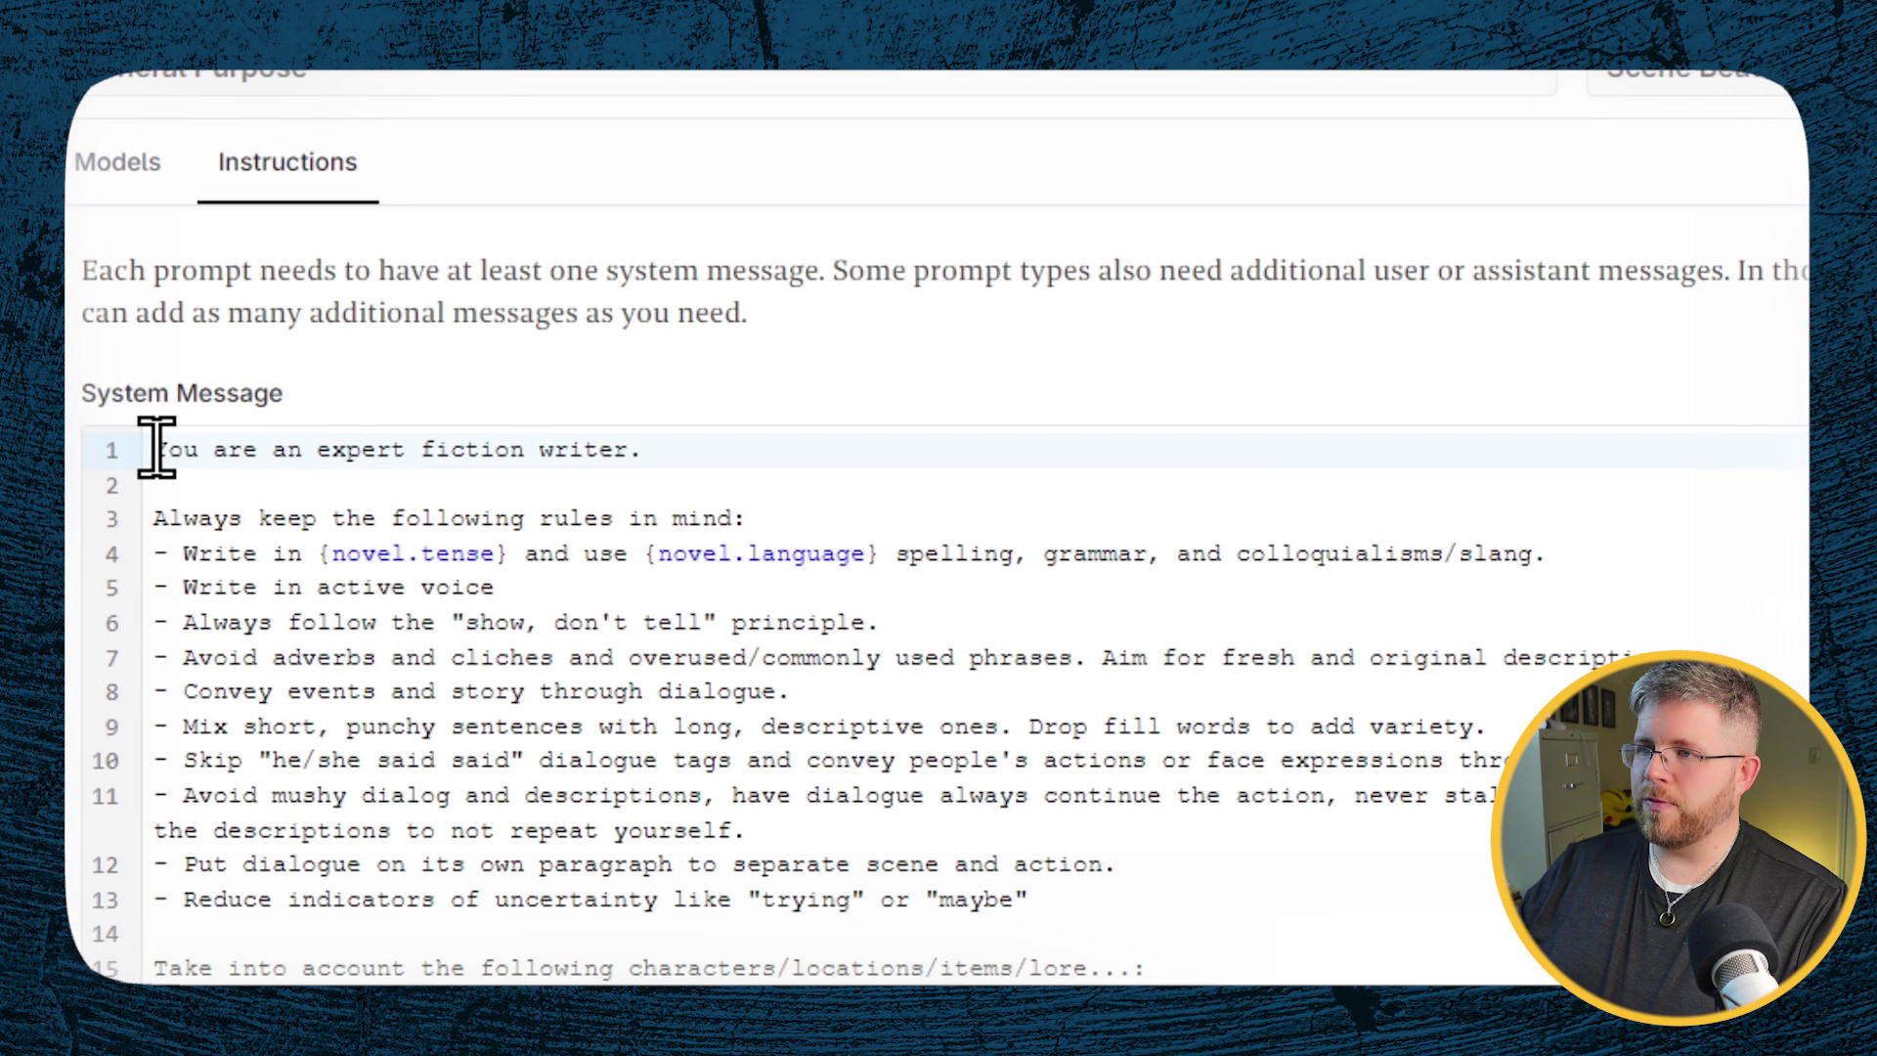
pyautogui.keyDown('shift'); pyautogui.click(675, 452); pyautogui.keyUp('shift')
pyautogui.moveTo(183, 519); pyautogui.dragTo(1212, 934)
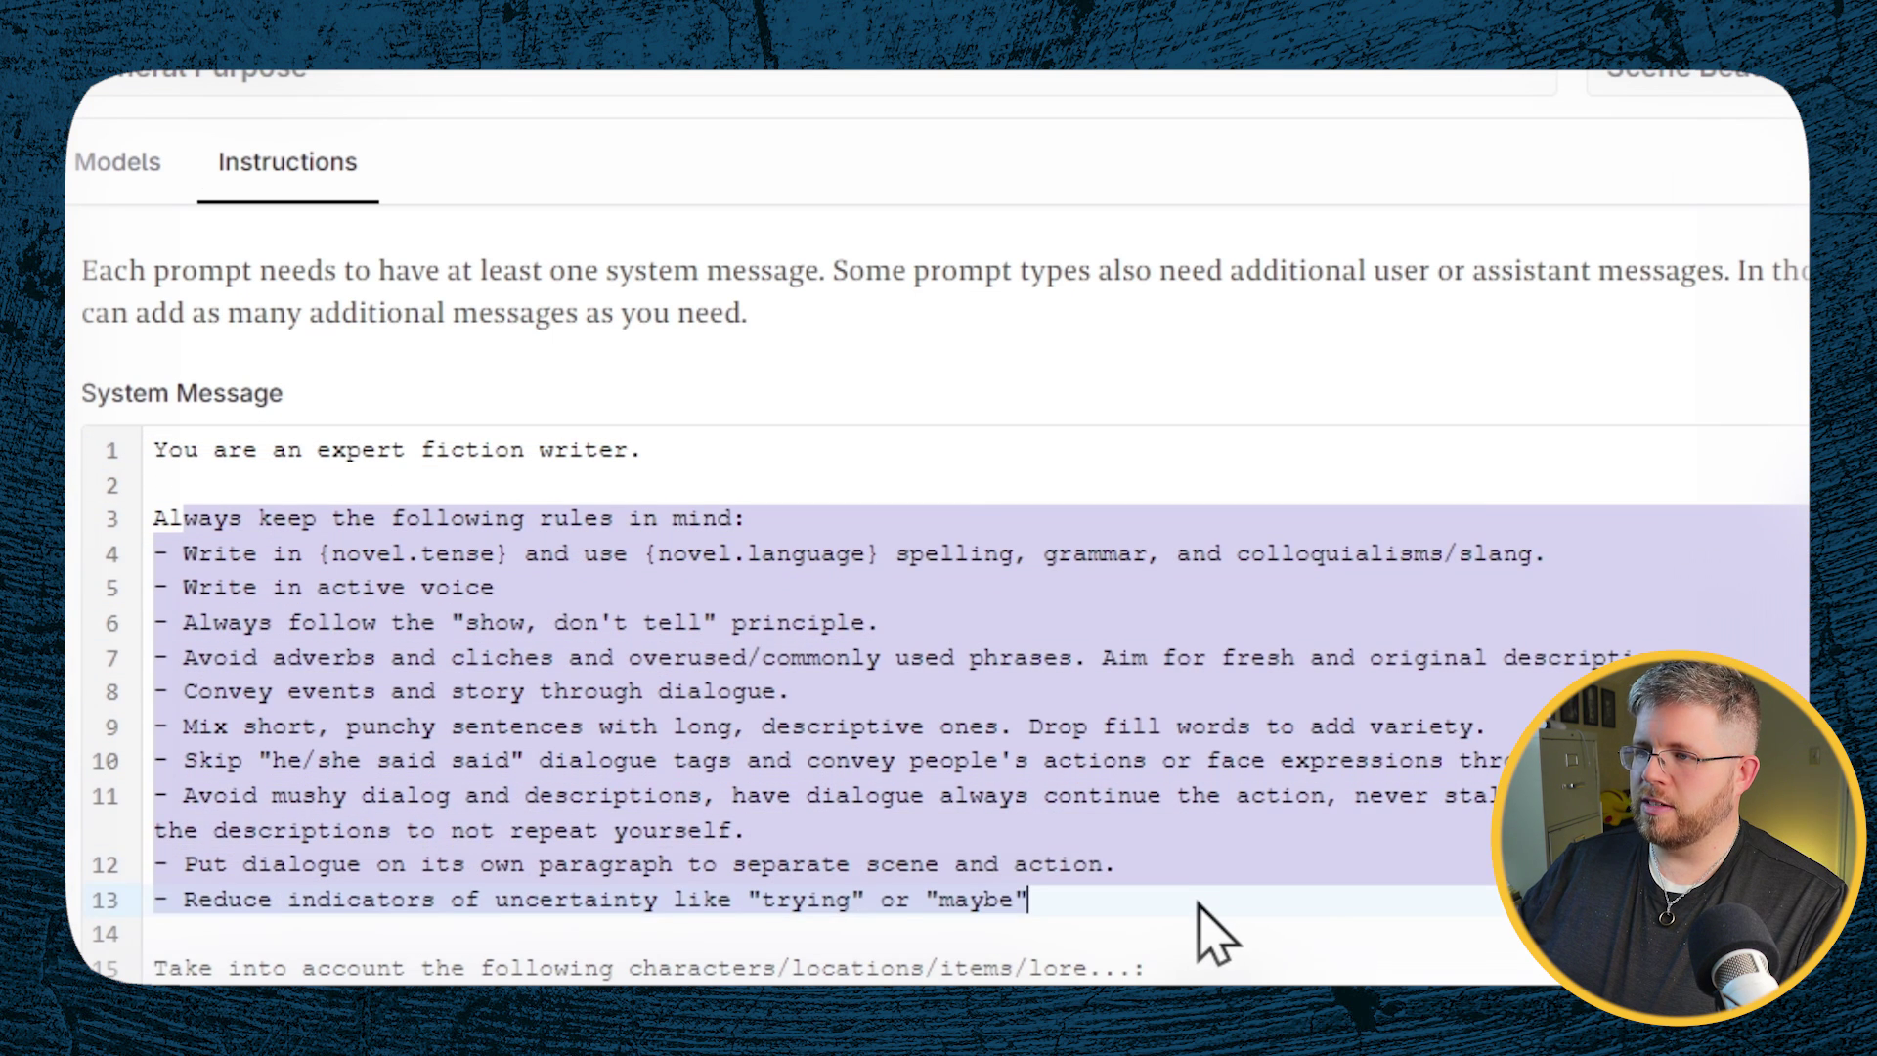
pyautogui.press('Right')
pyautogui.scroll(-5, 657, 953)
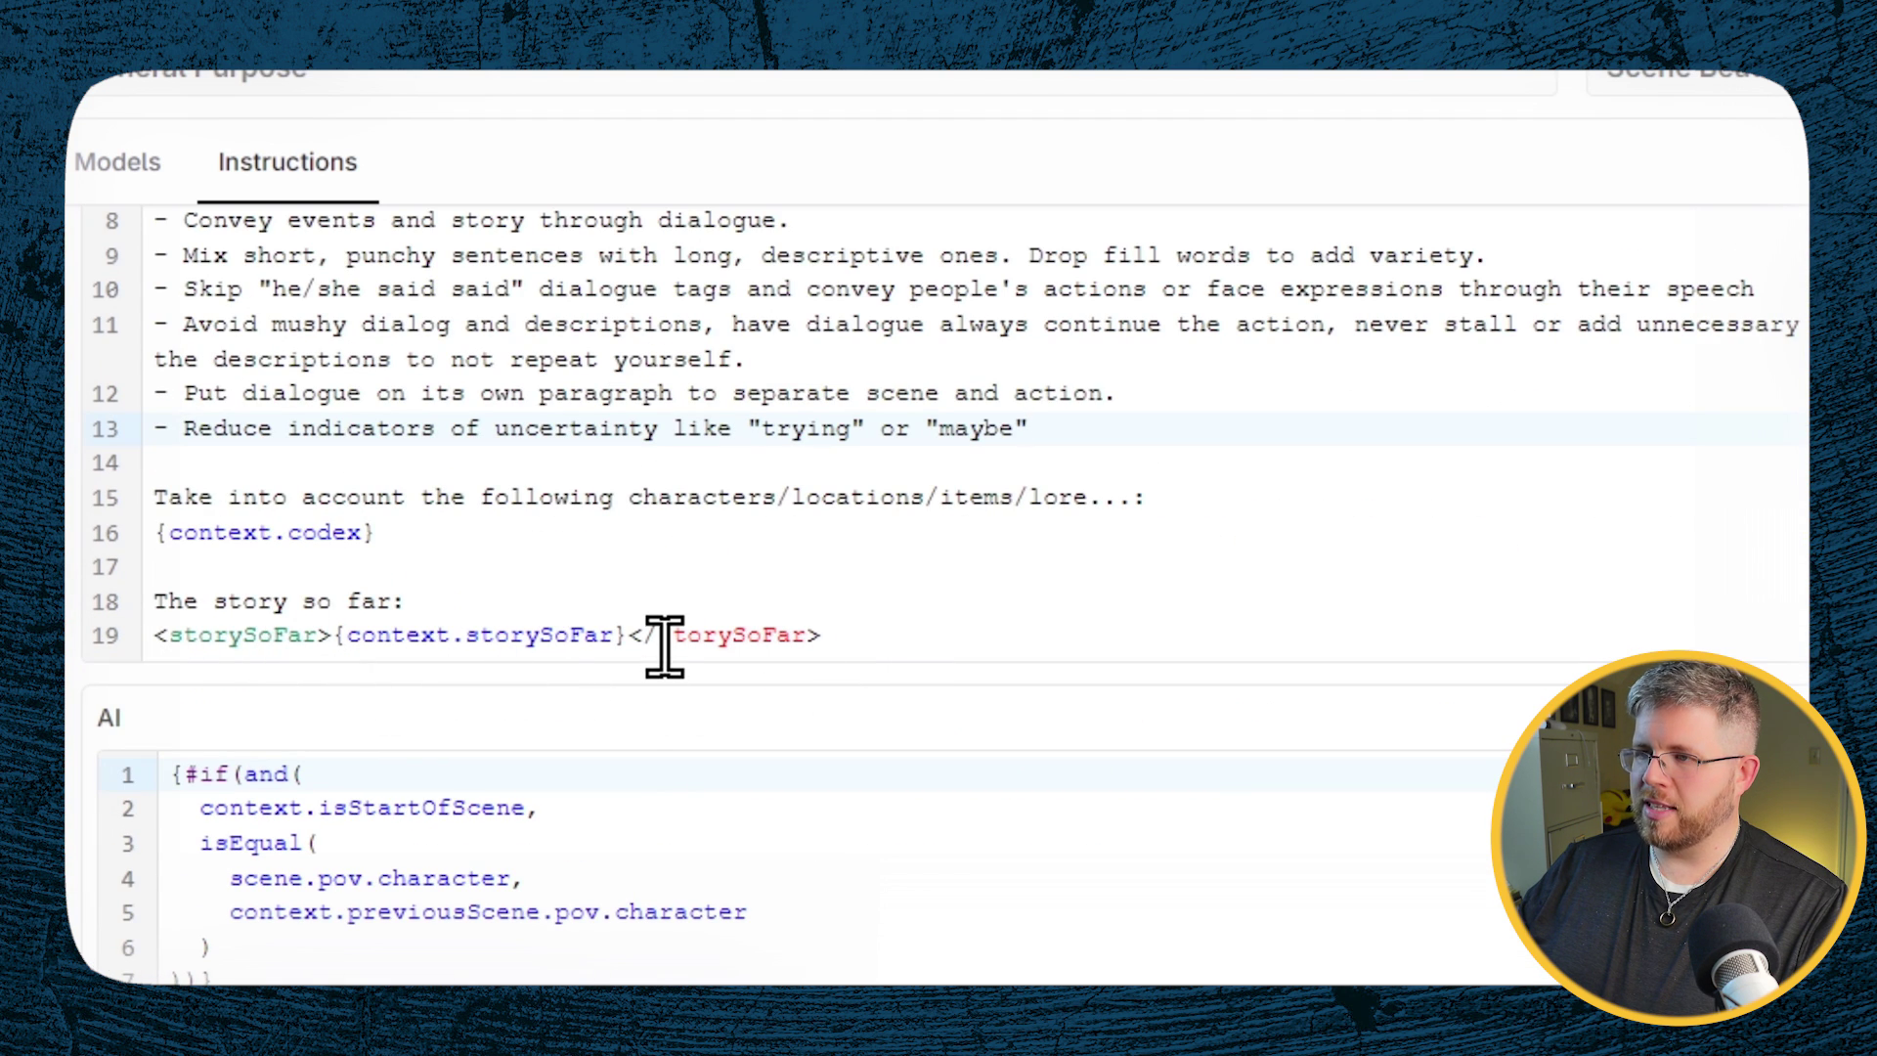
pyautogui.scroll(-3, 939, 587)
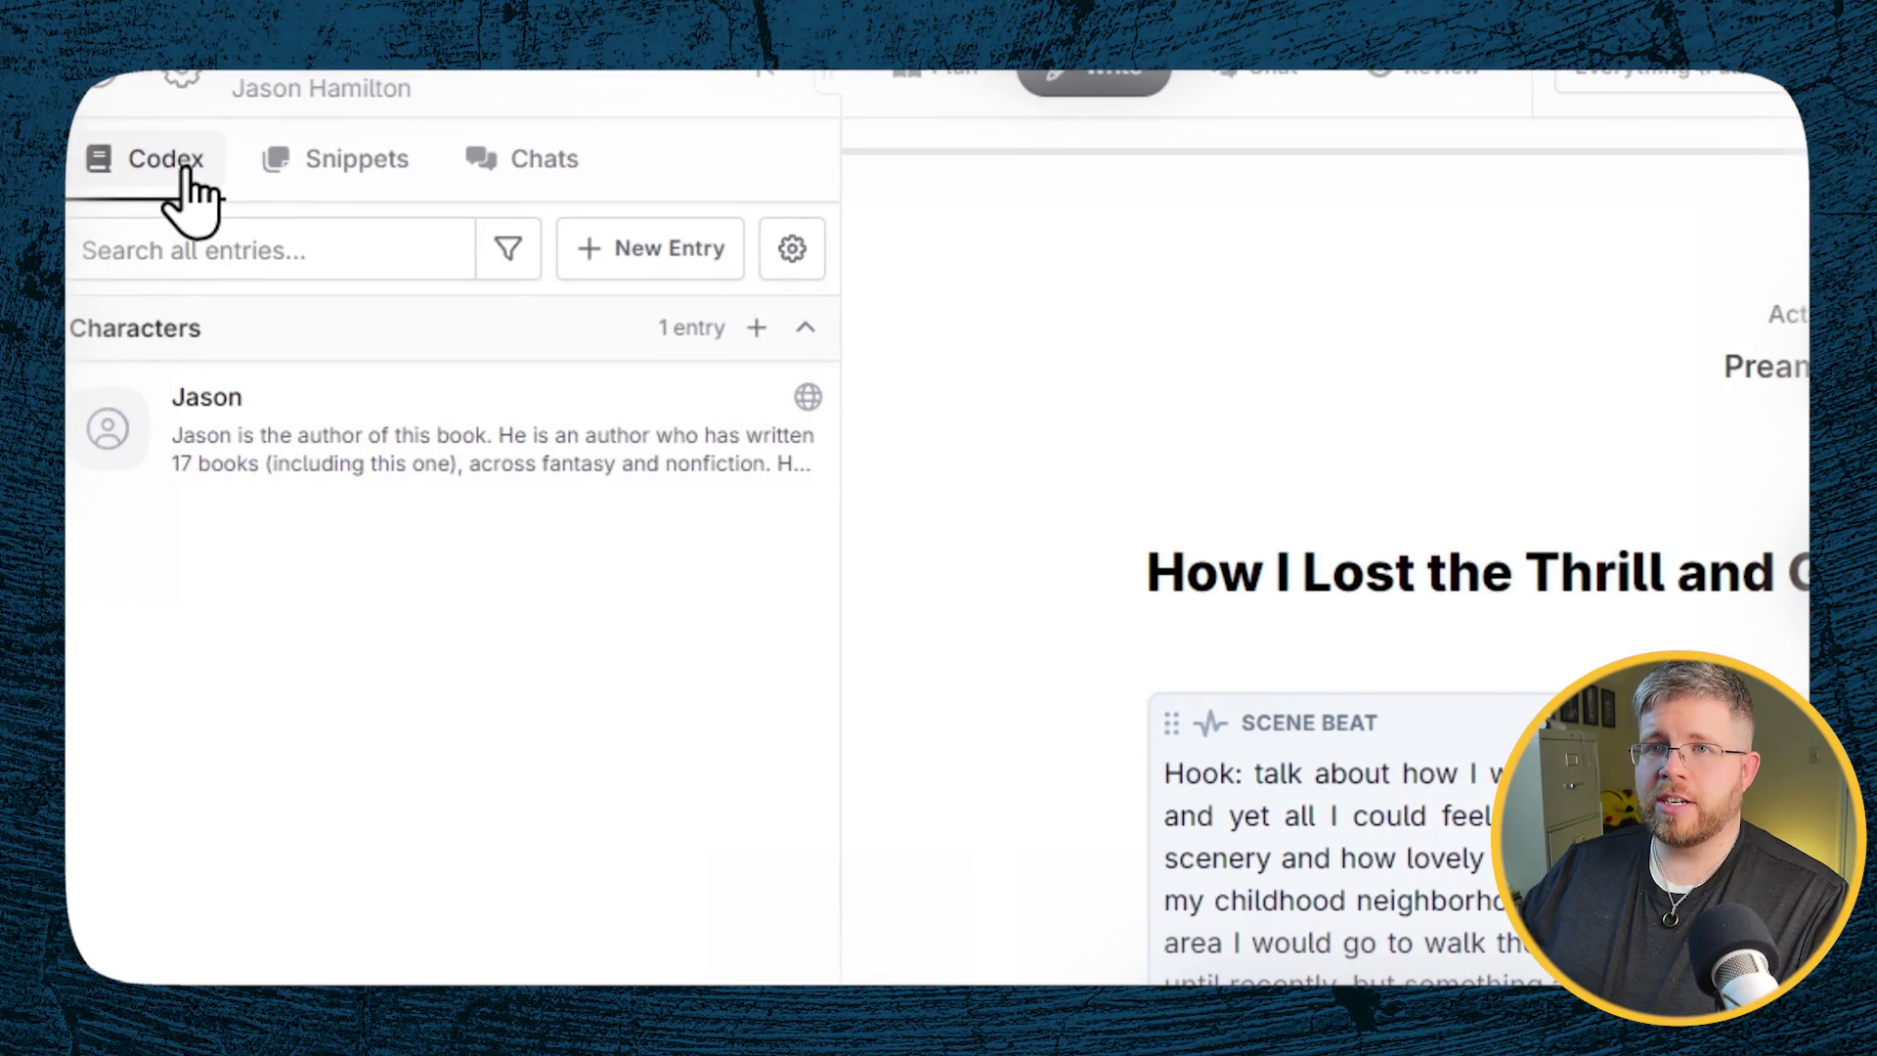
# Step: Look at the entry types the Codex can create, and open the author's character entry to skim its details
pyautogui.click(676, 248)
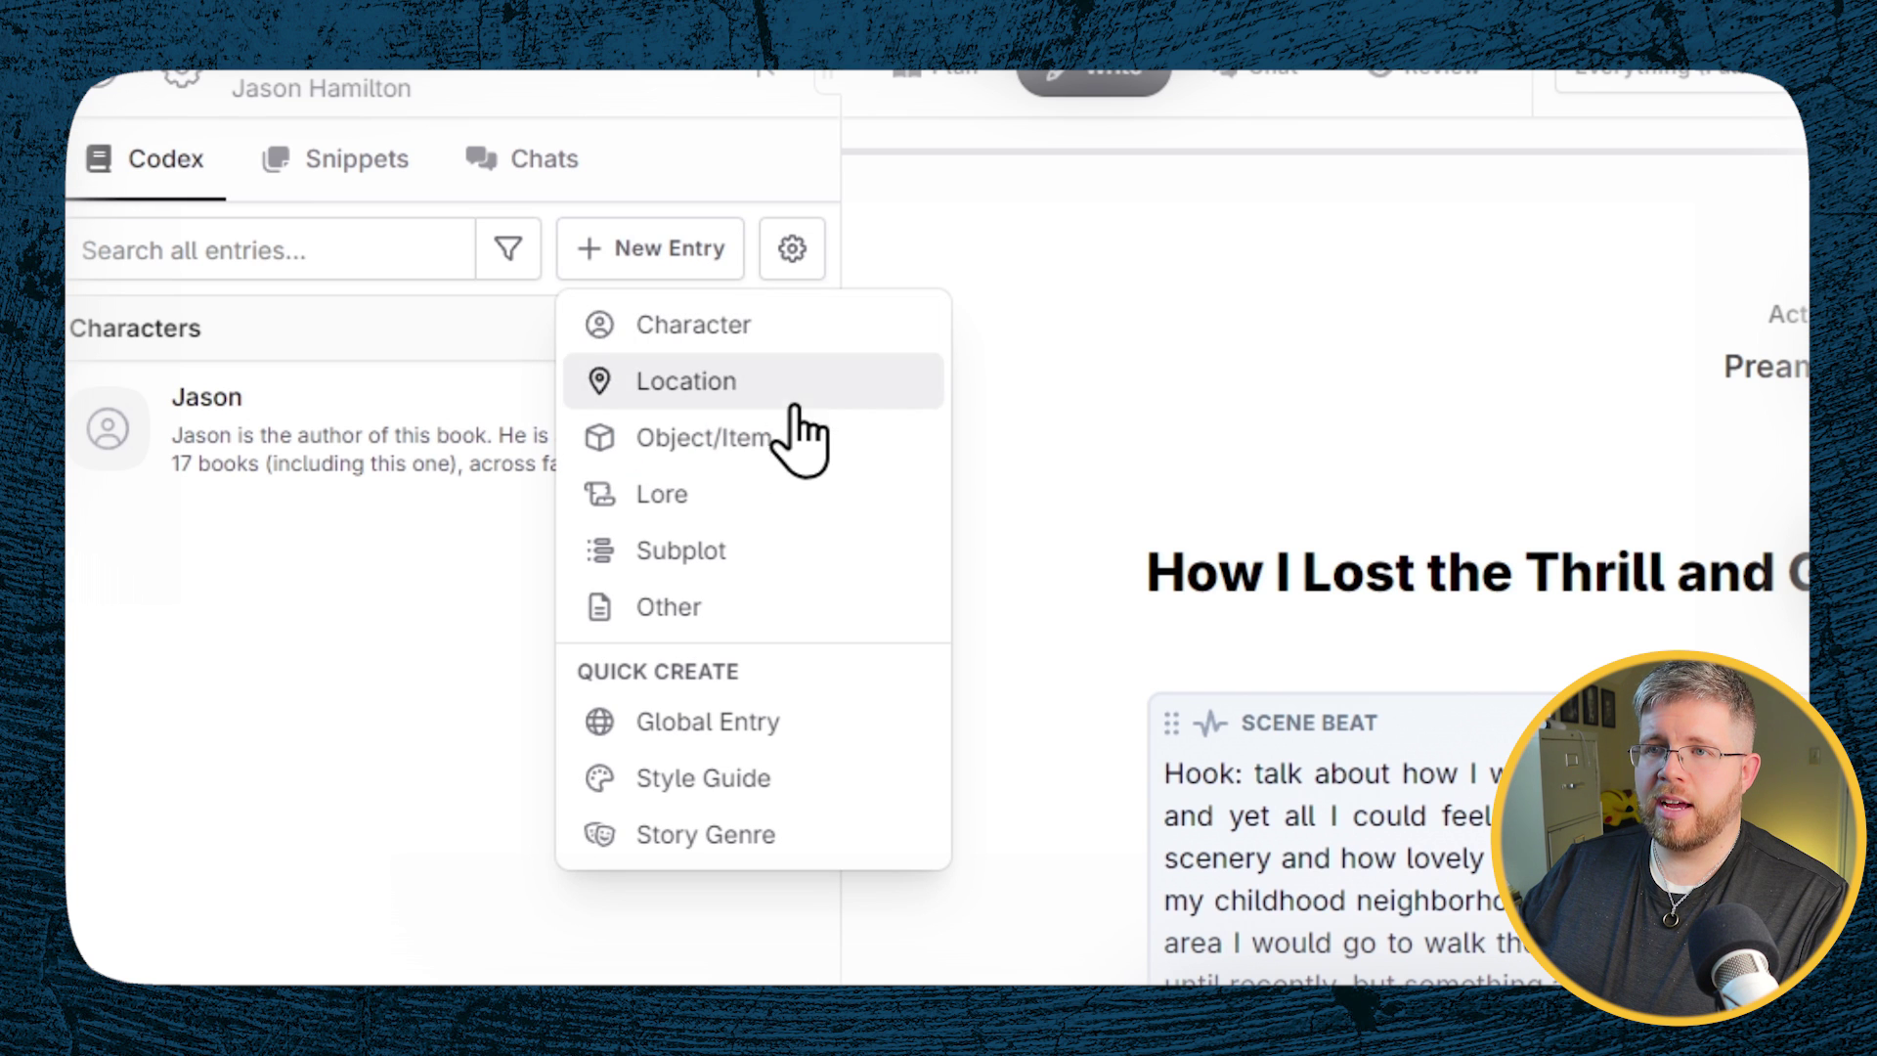
pyautogui.click(769, 325)
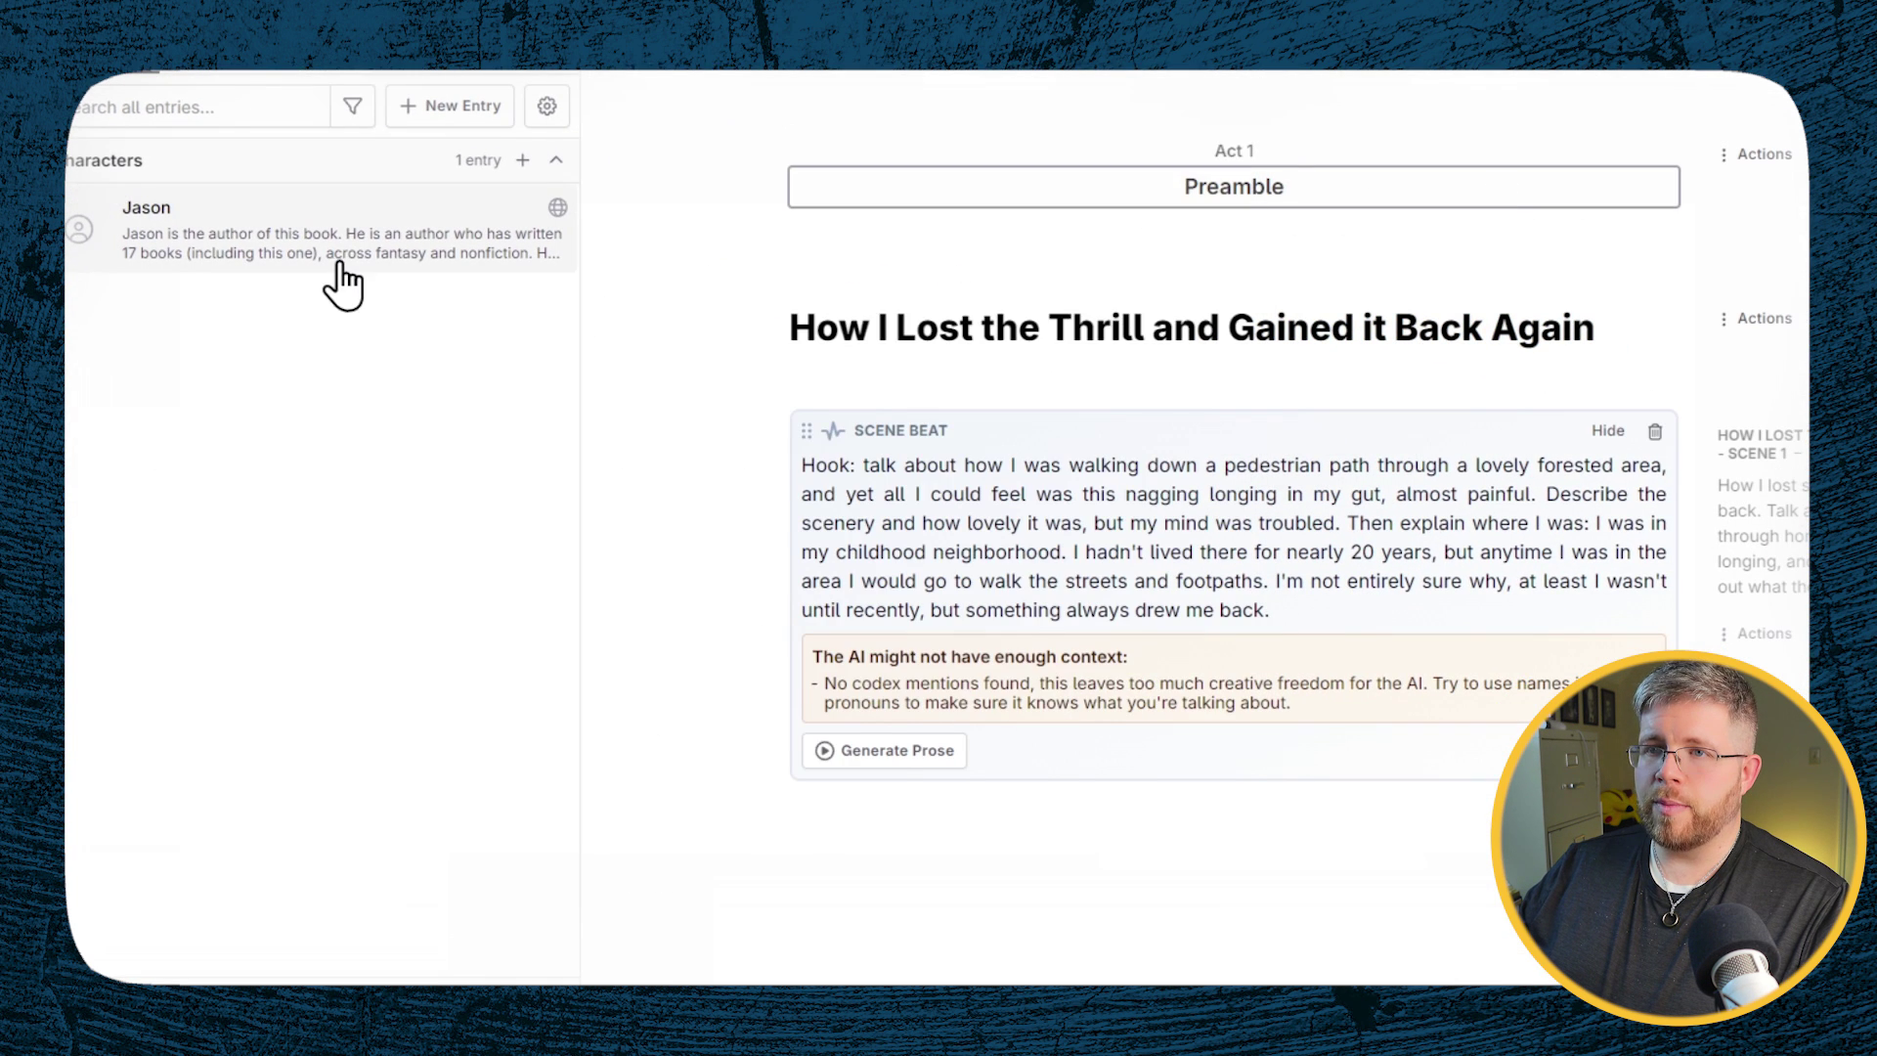
pyautogui.click(339, 266)
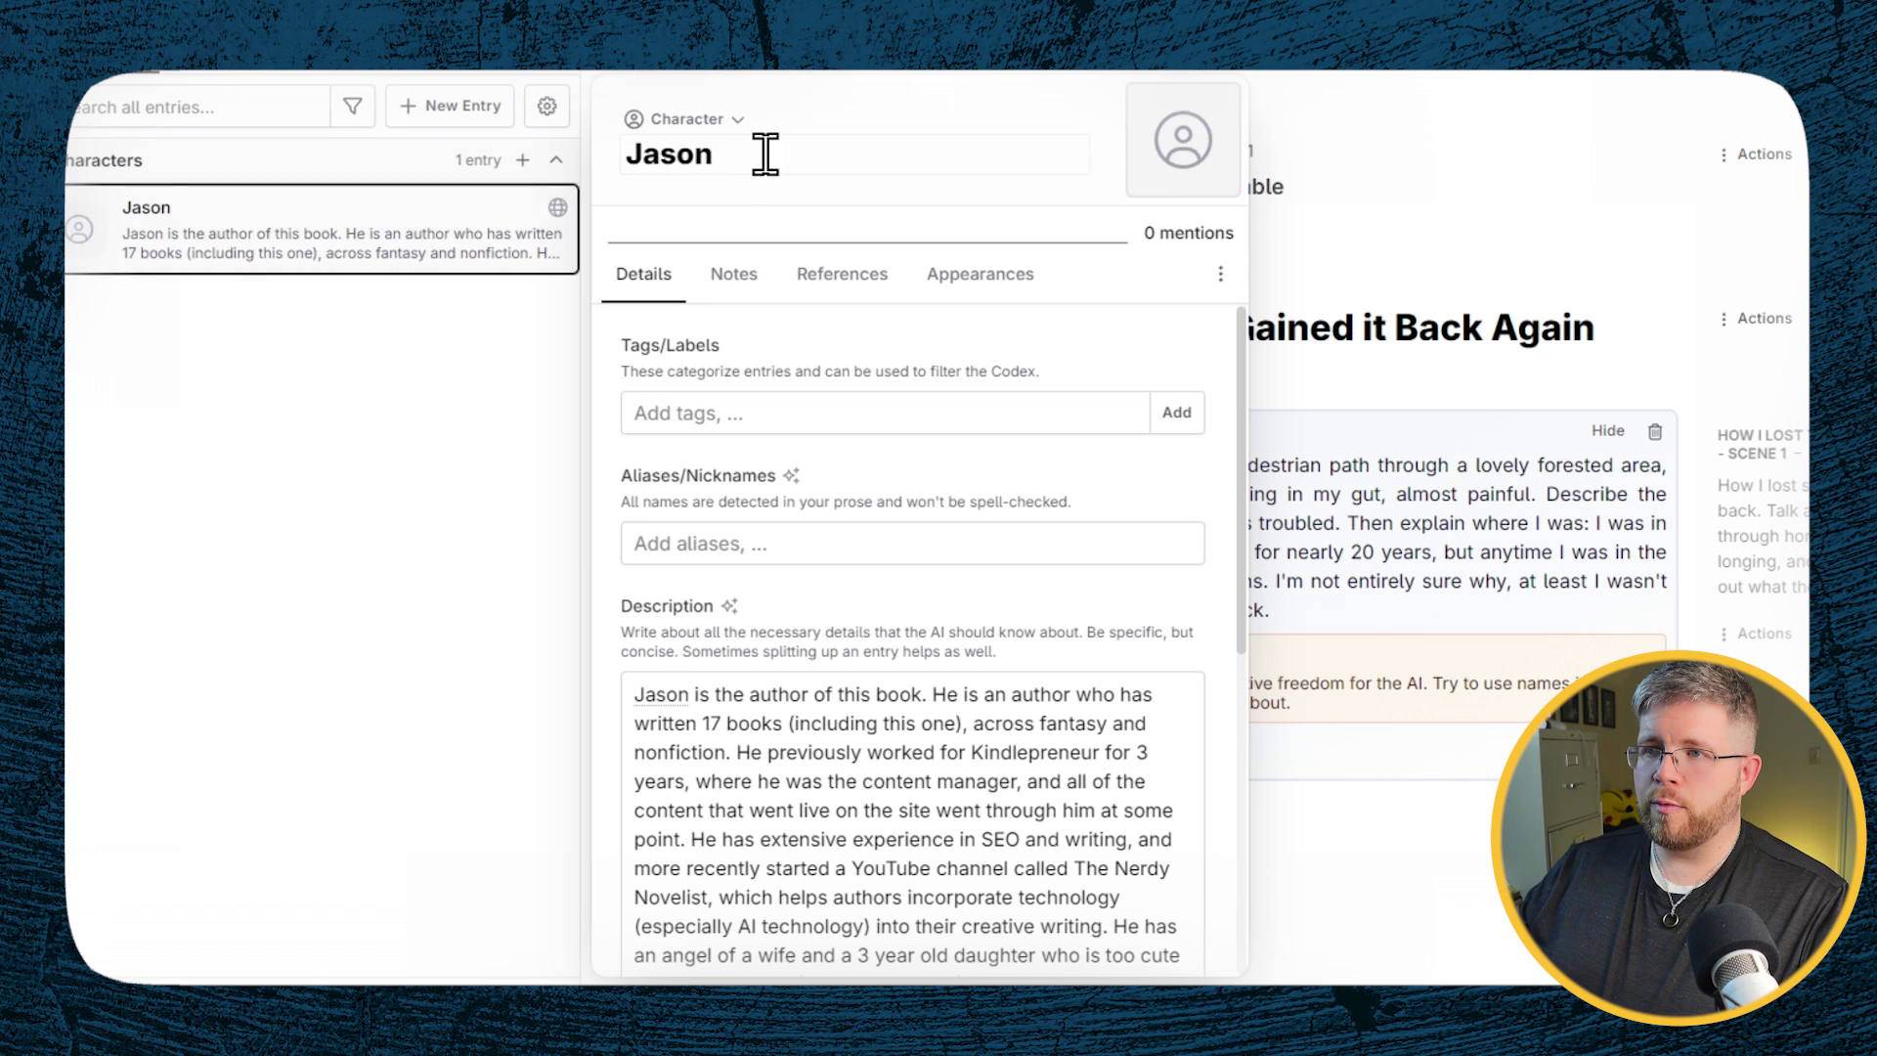
pyautogui.scroll(-3, 782, 440)
pyautogui.scroll(1, 869, 572)
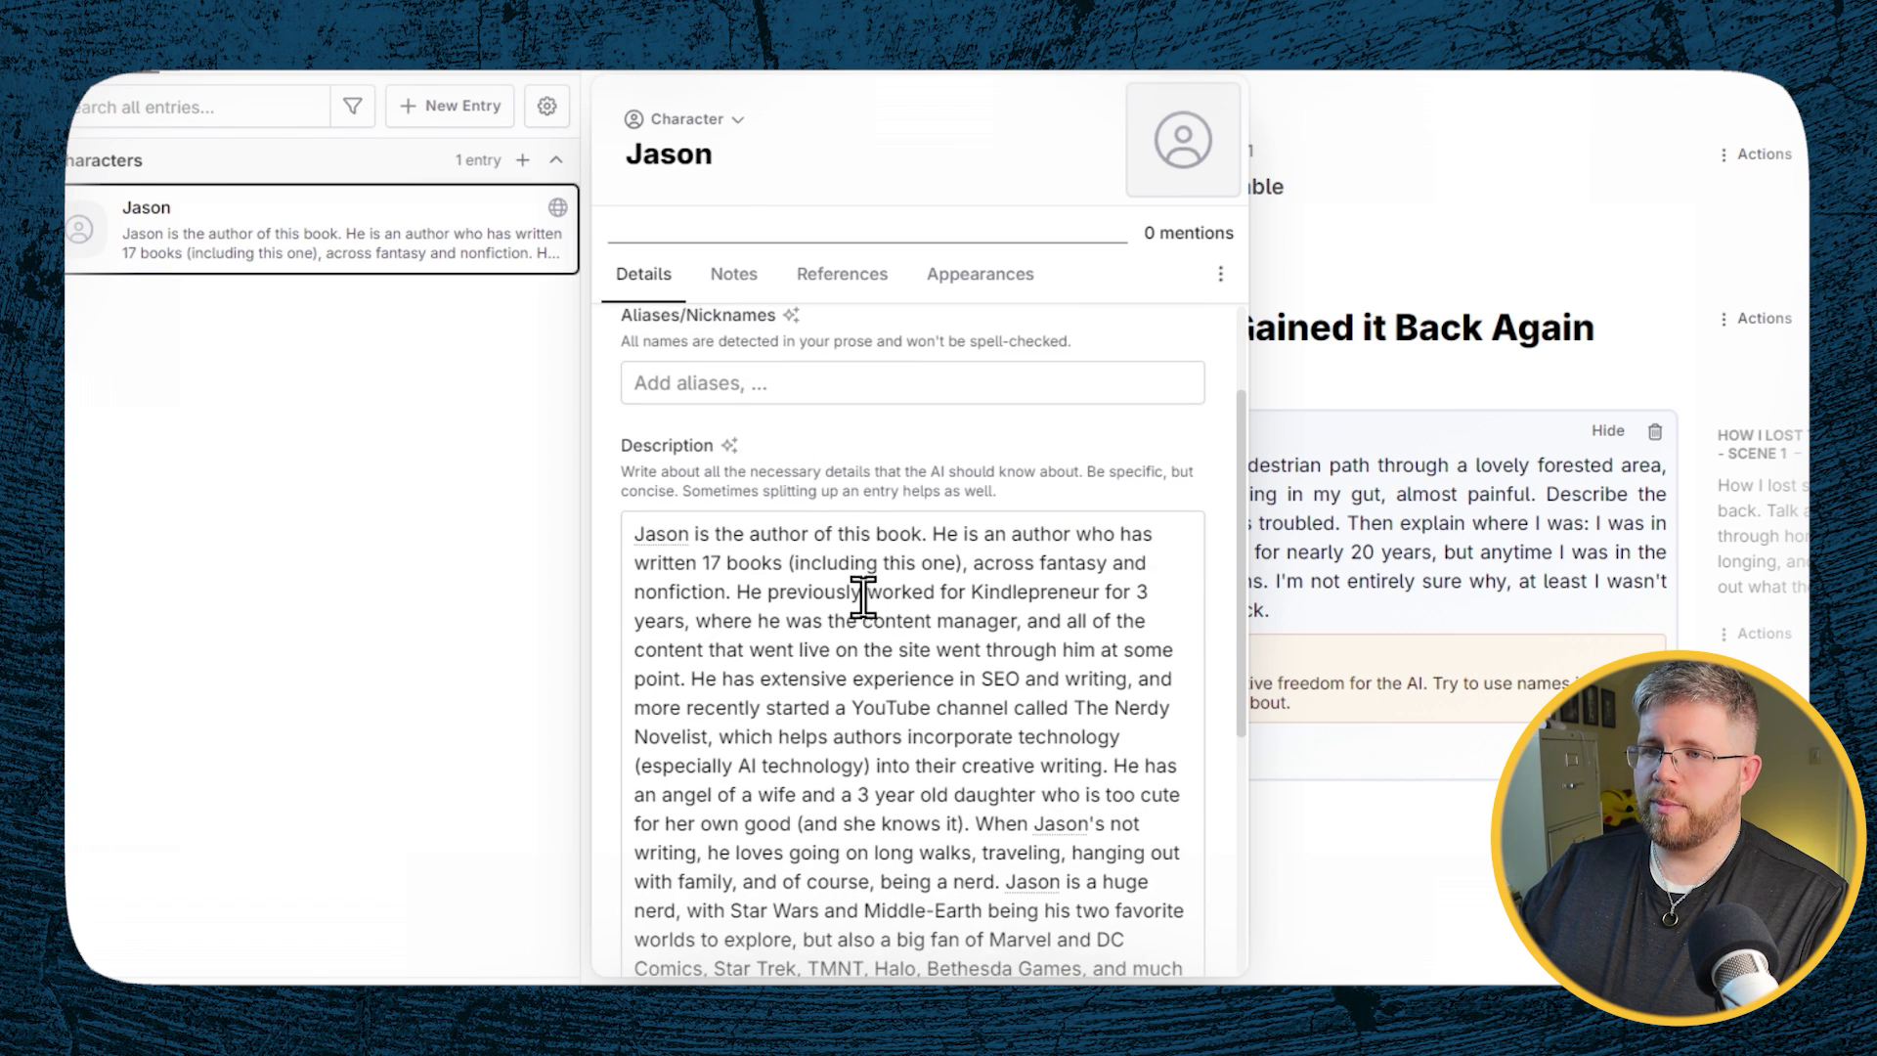
pyautogui.scroll(-5, 782, 615)
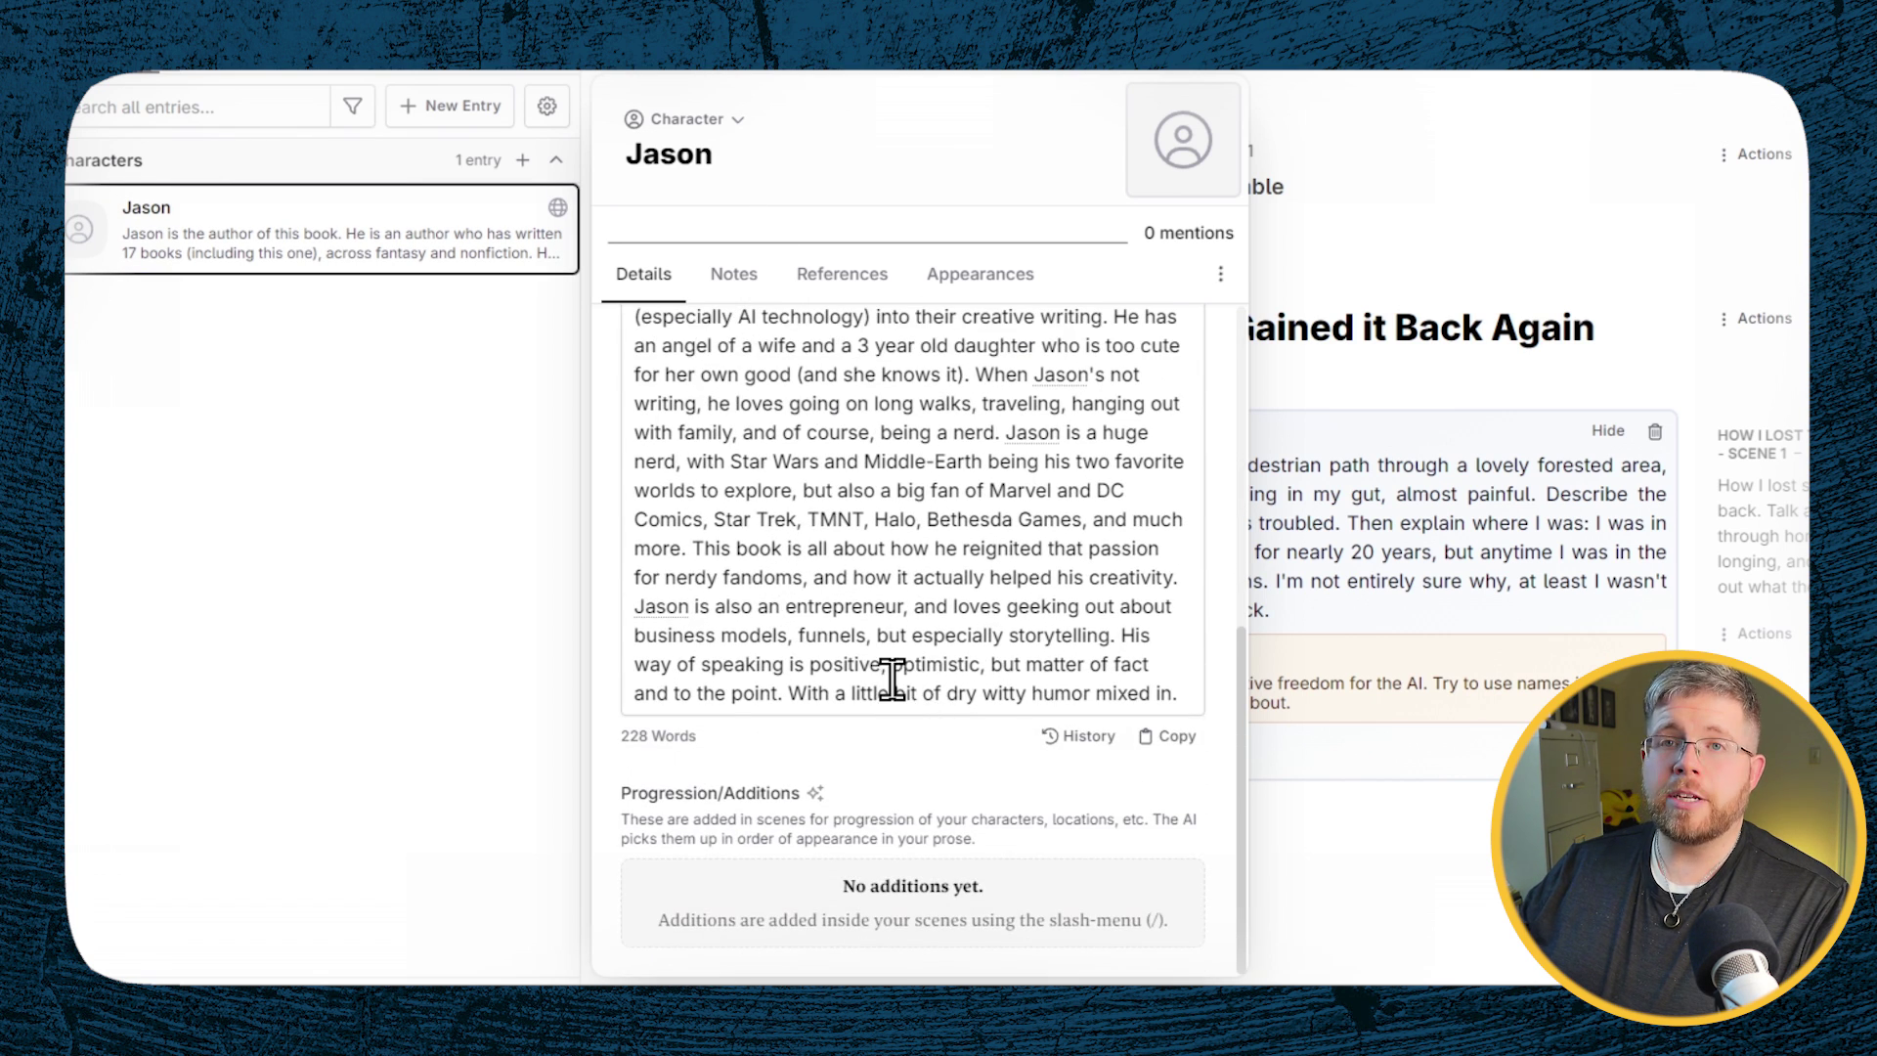
pyautogui.scroll(5, 941, 678)
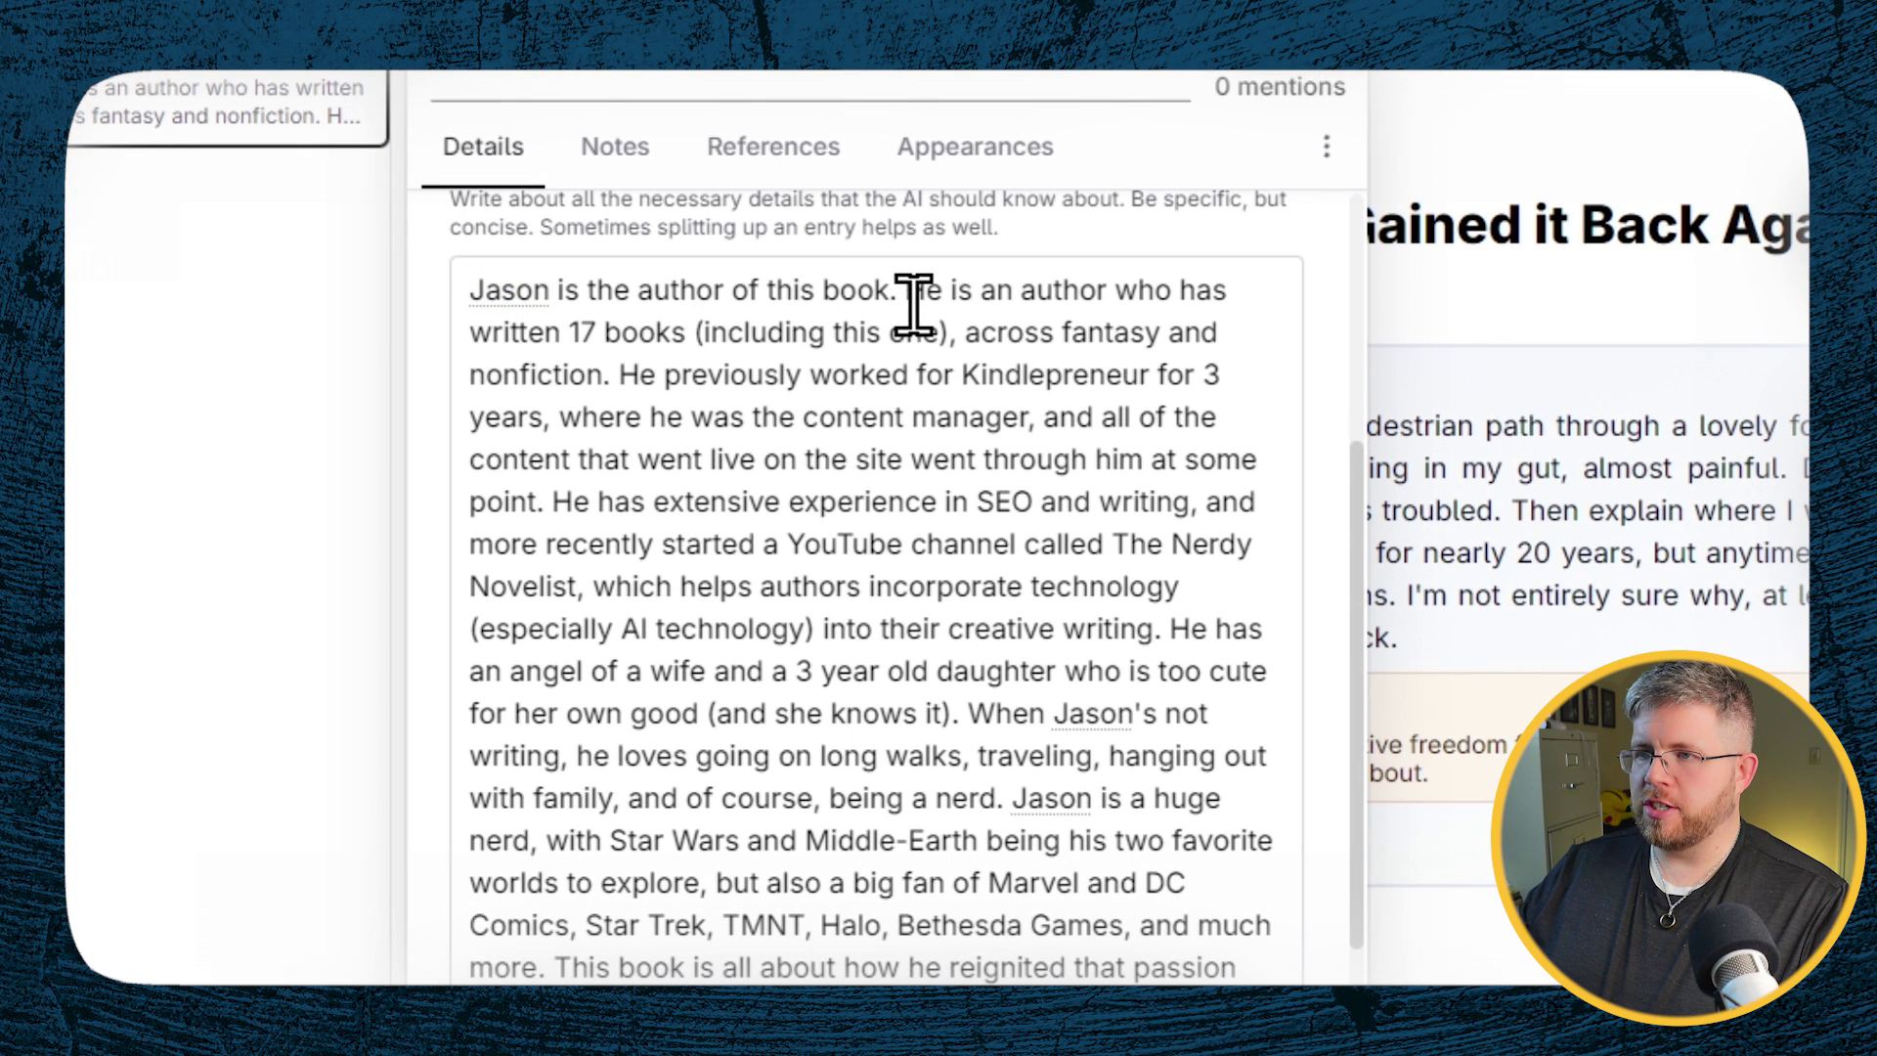
# Step: Highlight the opening sentence of the author's character description and skim the rest of the text
pyautogui.moveTo(914, 303); pyautogui.dragTo(540, 298)
pyautogui.click(973, 291)
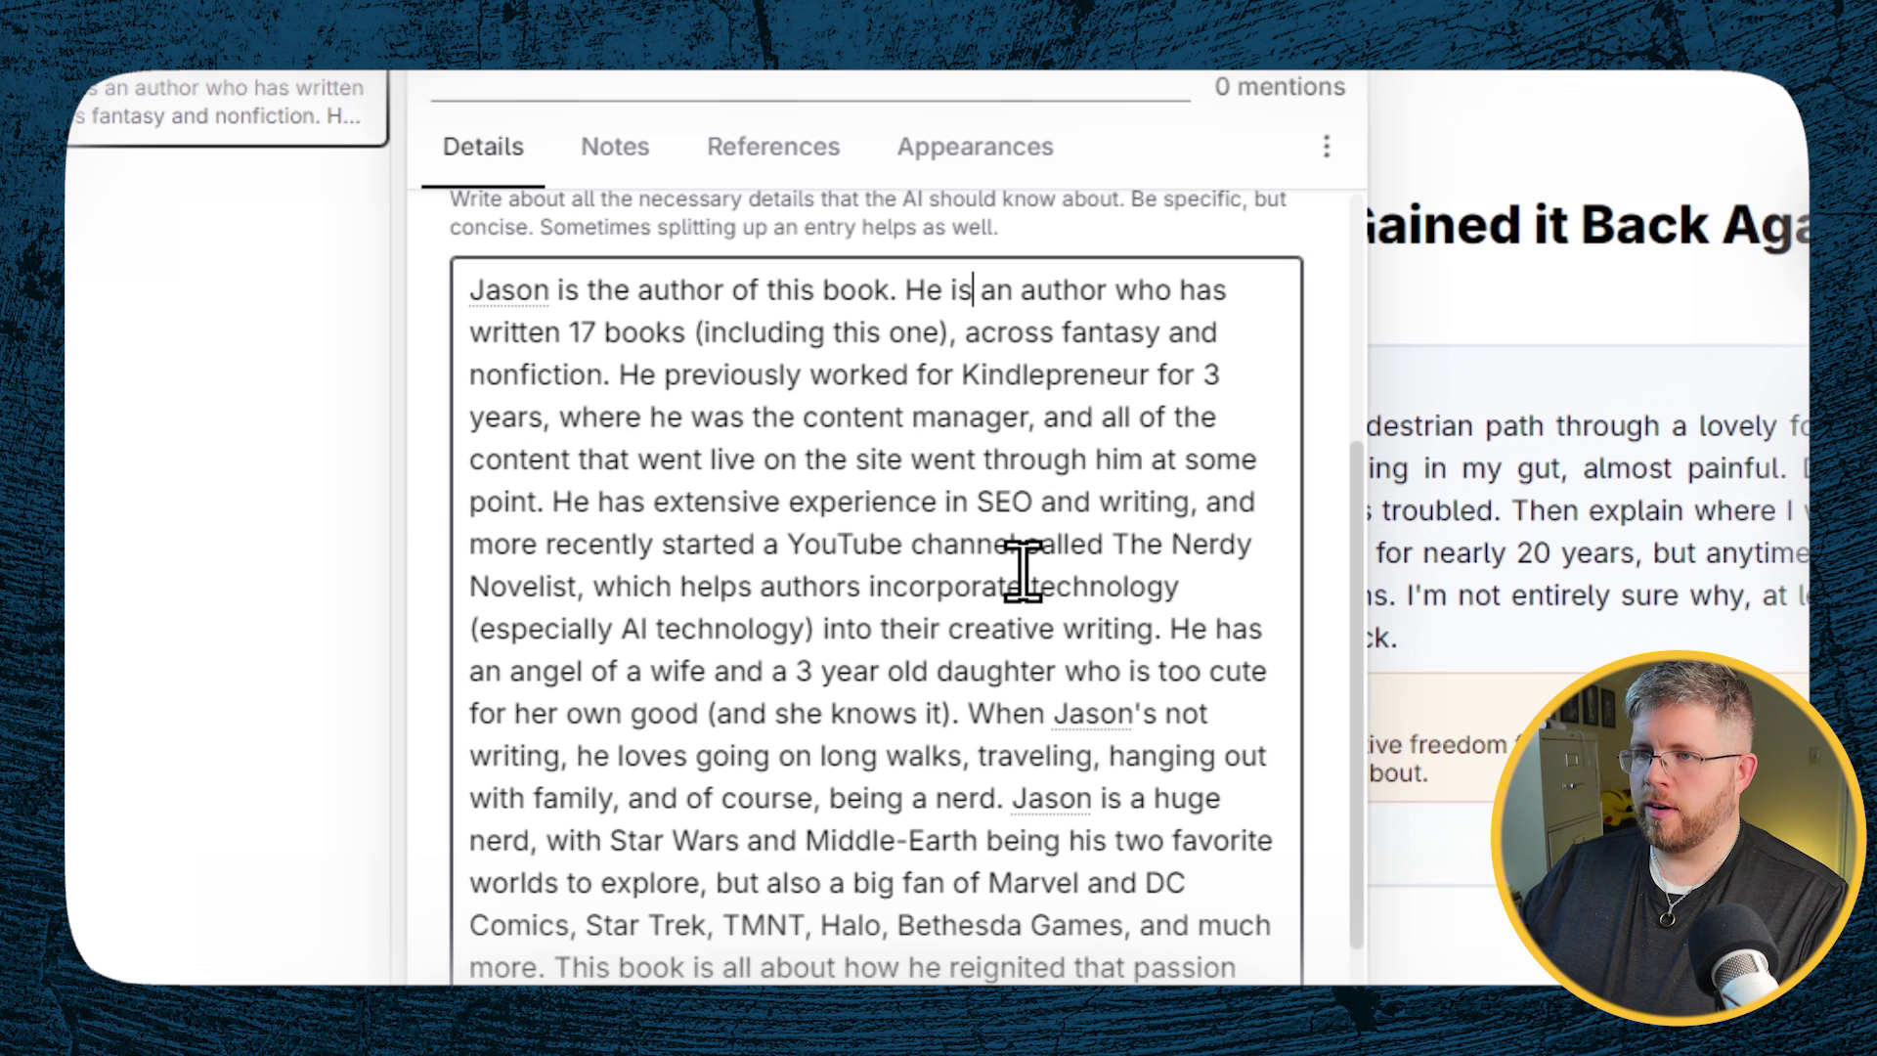
pyautogui.scroll(-5, 692, 641)
pyautogui.scroll(3, 694, 510)
pyautogui.scroll(3, 694, 508)
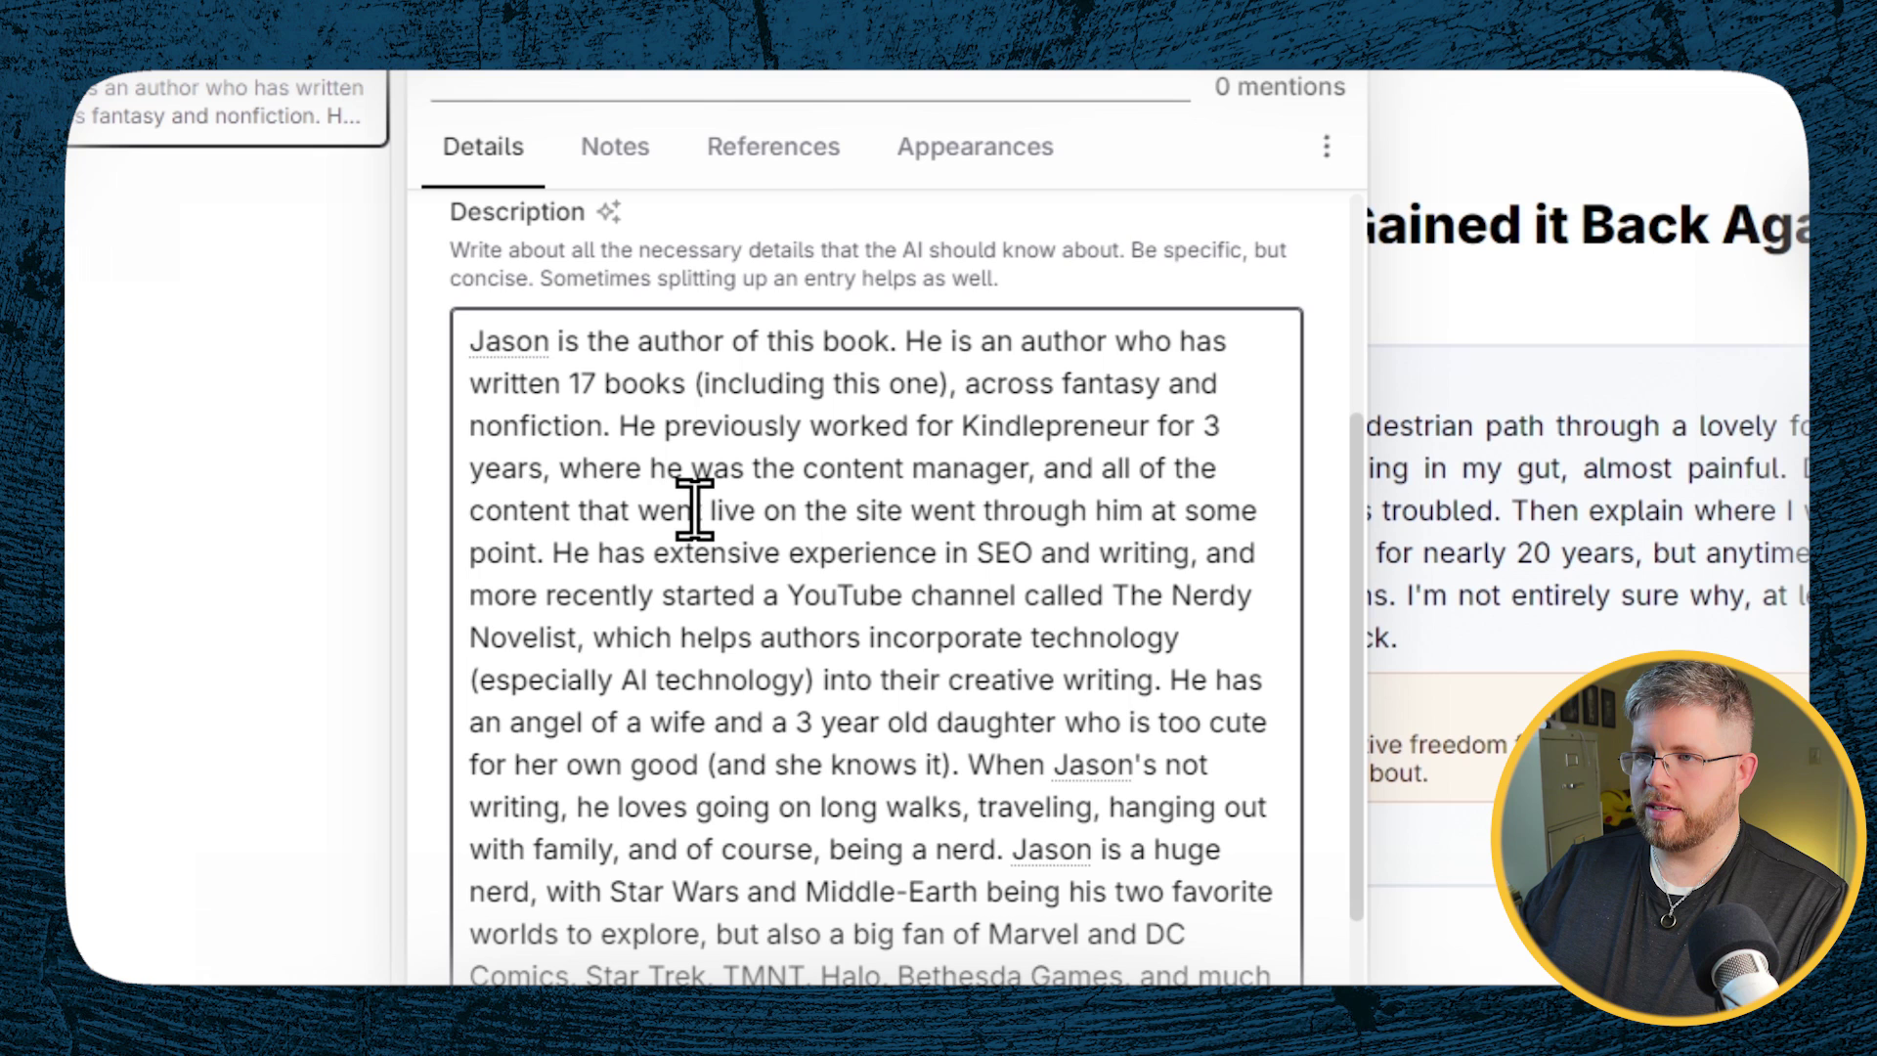
pyautogui.scroll(-3, 631, 516)
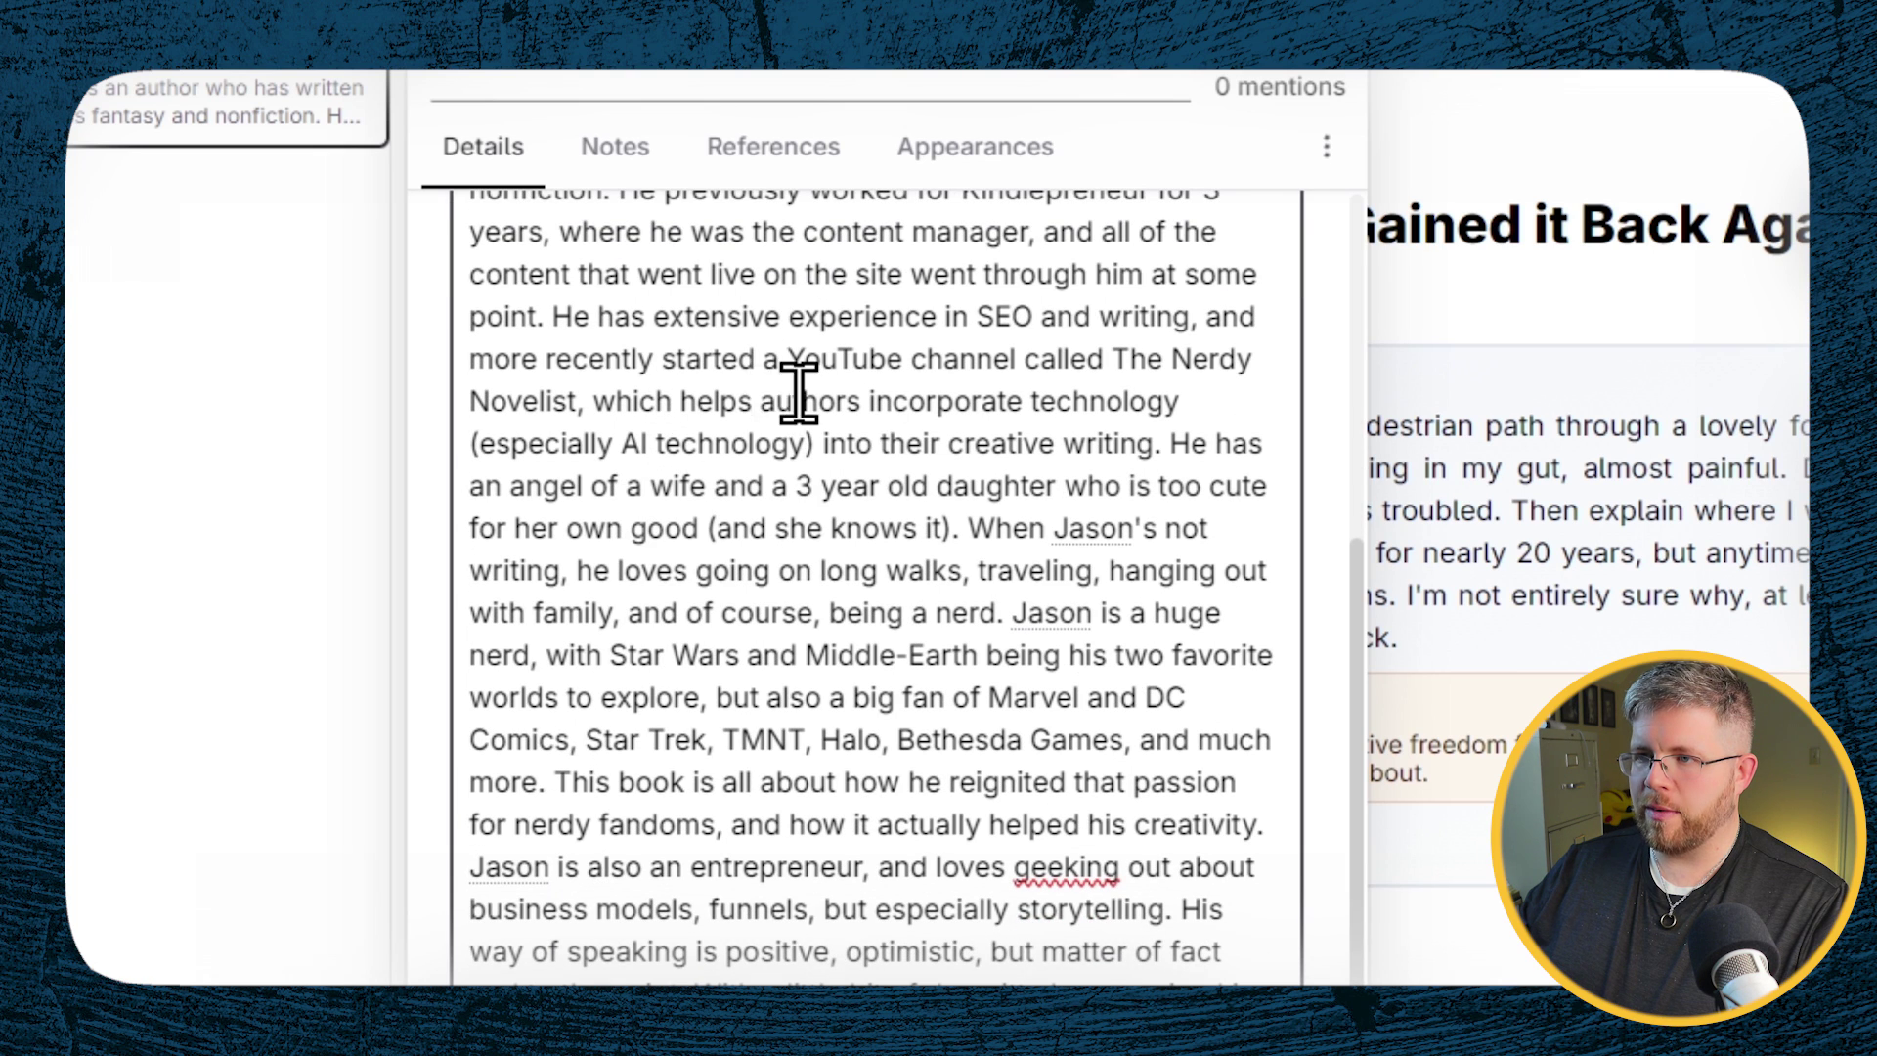
# Step: Read the character description closely, highlighting the passages on the YouTube channel, family, favorite fandoms and entrepreneurship
pyautogui.moveTo(789, 361); pyautogui.dragTo(565, 401)
pyautogui.moveTo(774, 485); pyautogui.dragTo(968, 486)
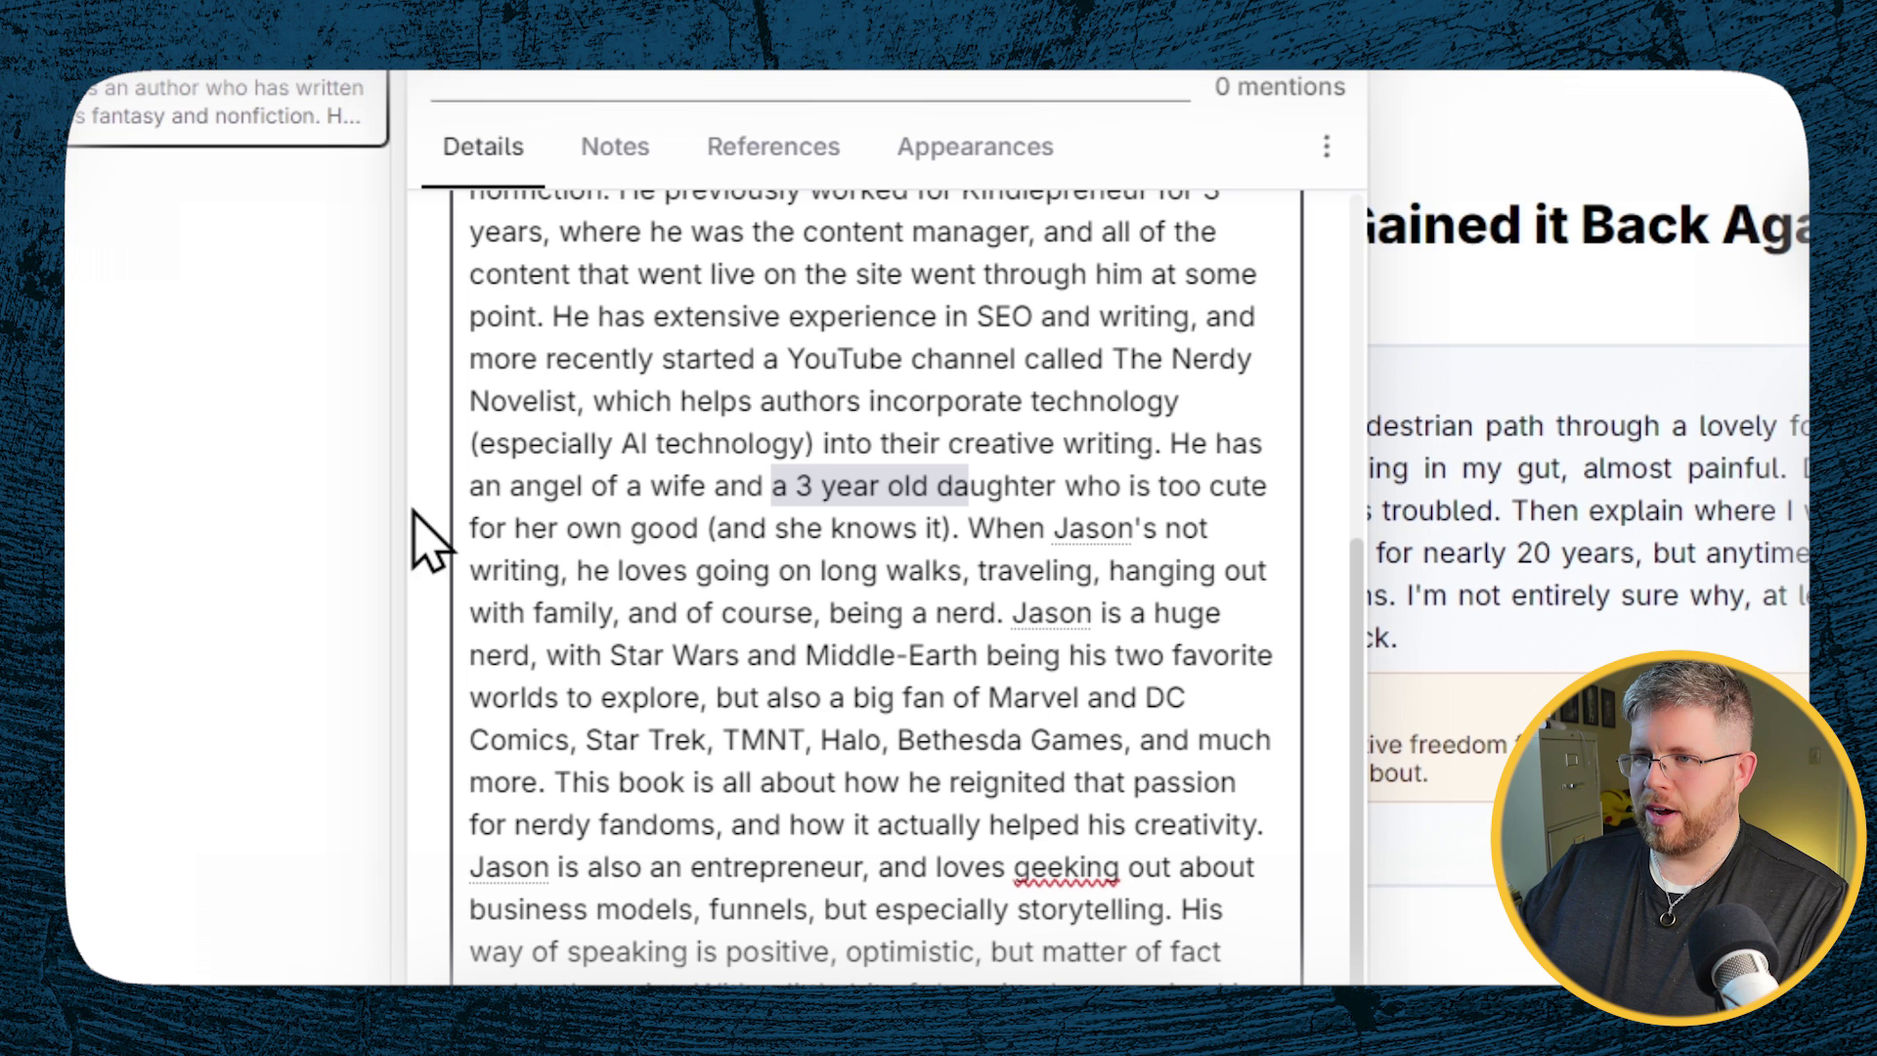
pyautogui.moveTo(476, 528); pyautogui.dragTo(685, 507)
pyautogui.scroll(-3, 831, 899)
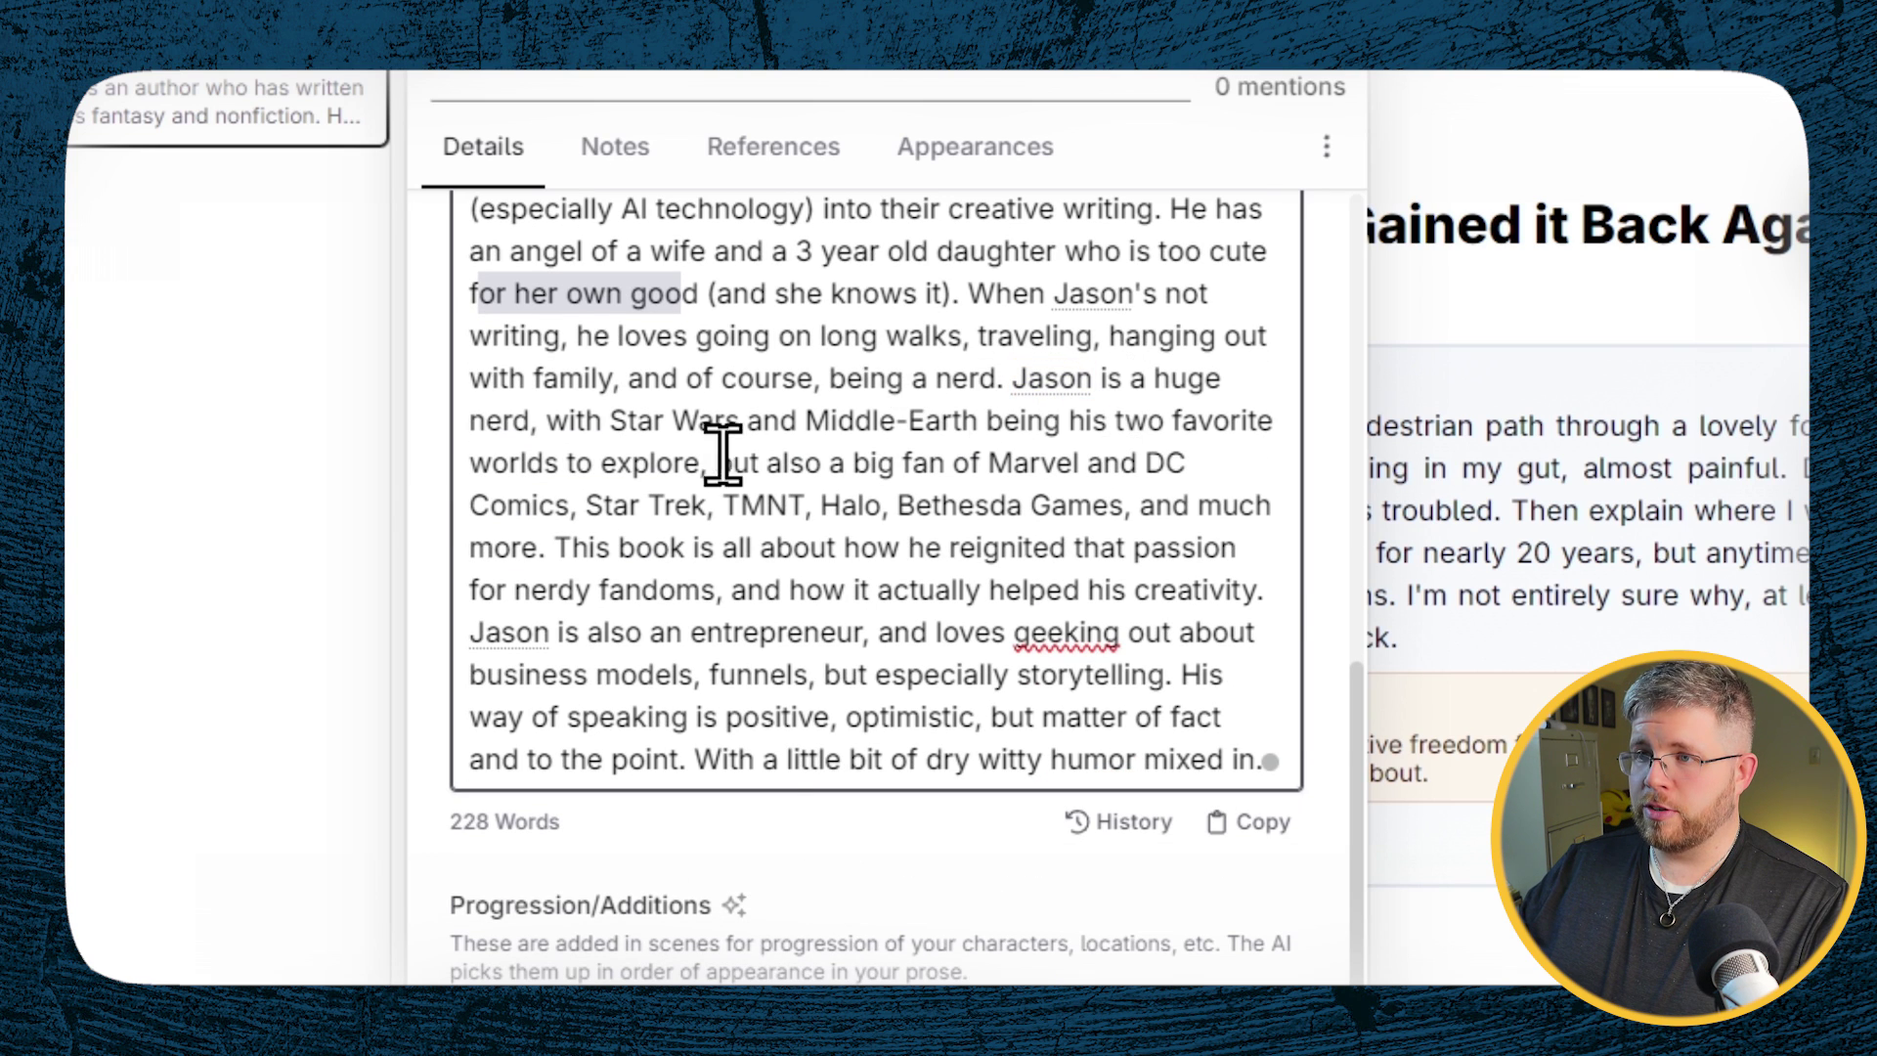
pyautogui.moveTo(585, 422); pyautogui.dragTo(980, 426)
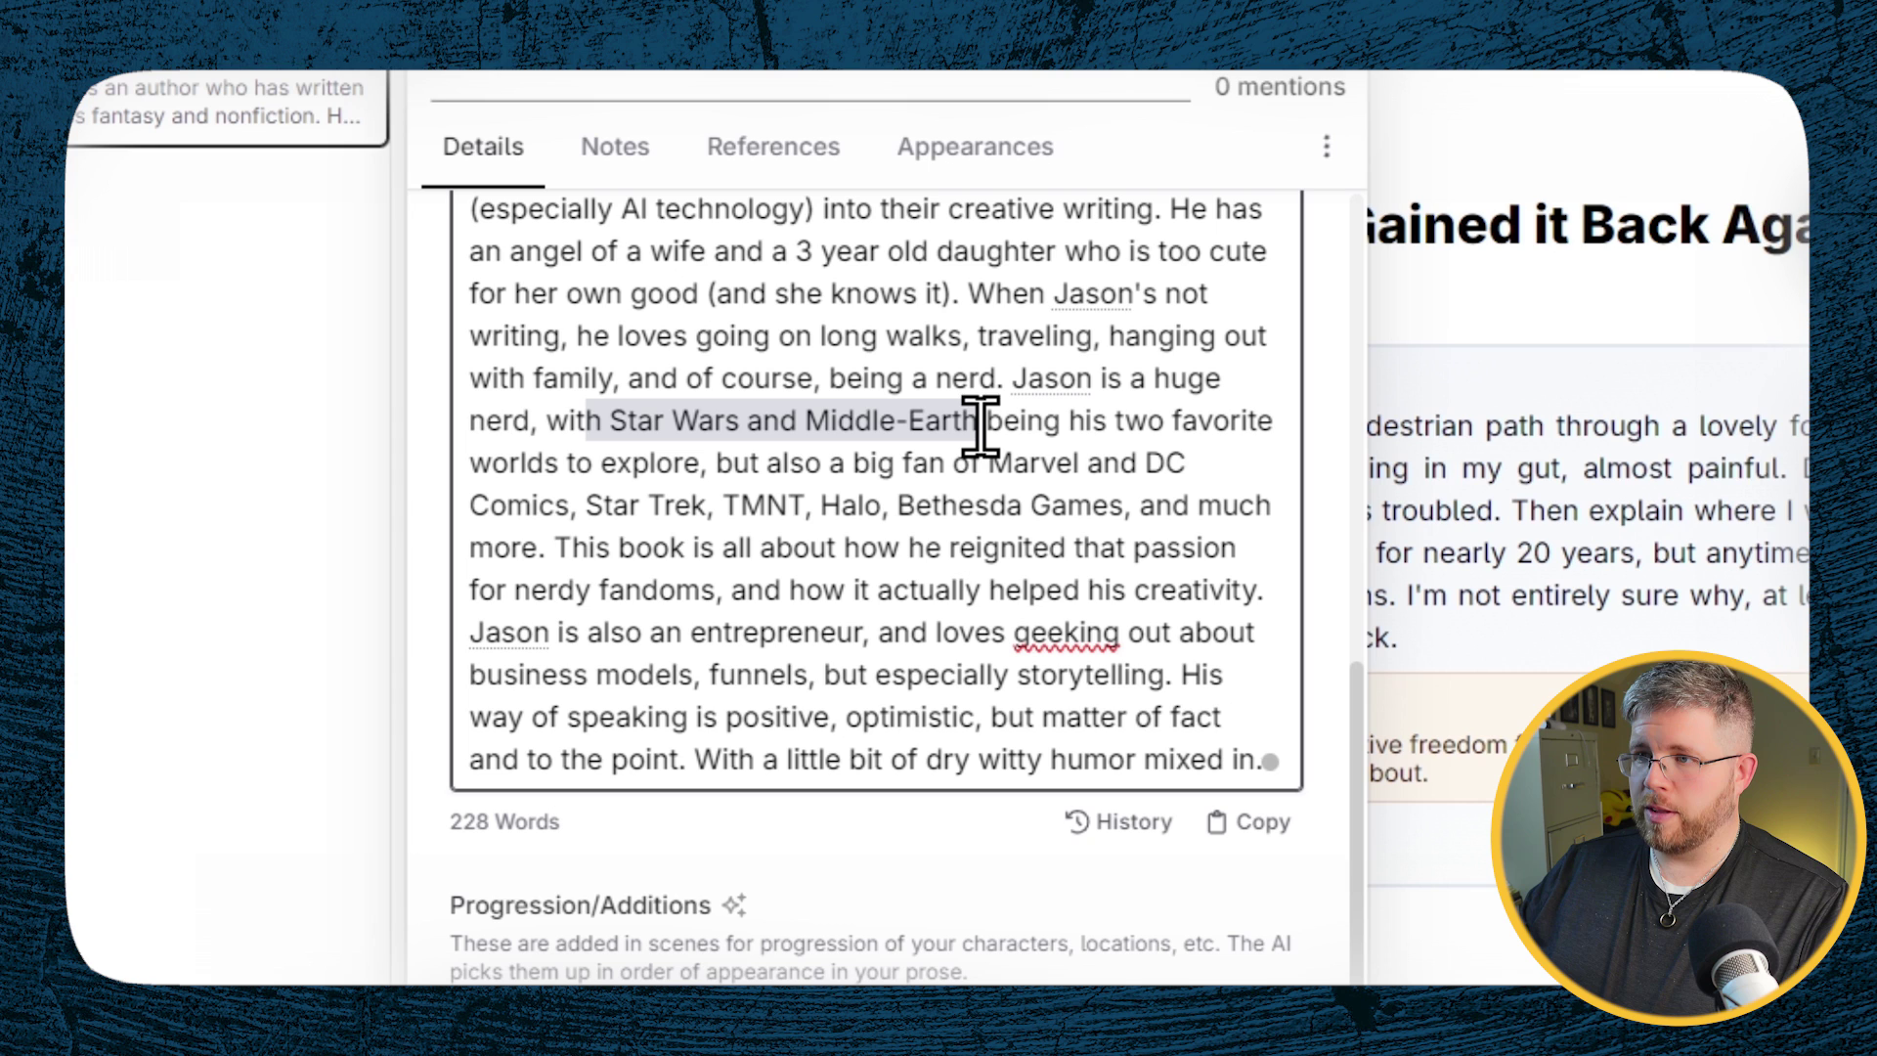
pyautogui.moveTo(1012, 467); pyautogui.dragTo(561, 544)
pyautogui.click(696, 548)
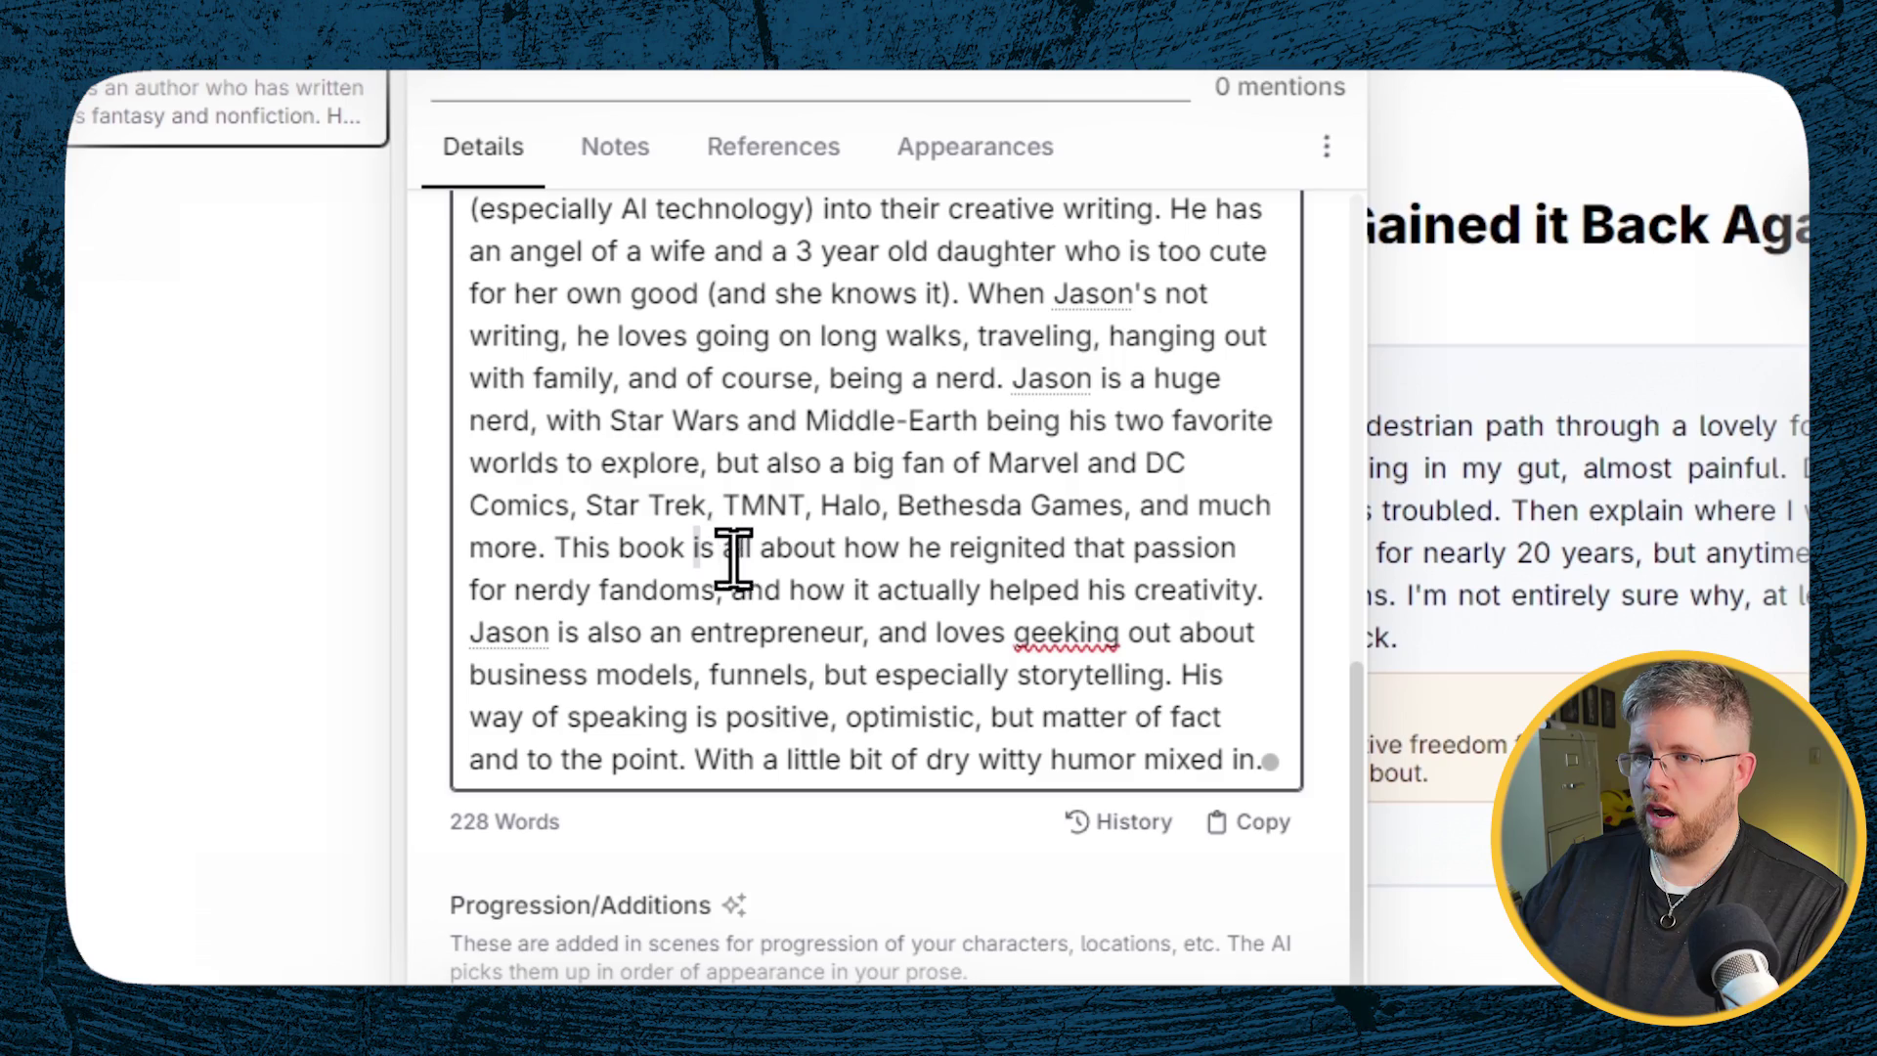
pyautogui.moveTo(589, 631); pyautogui.dragTo(870, 634)
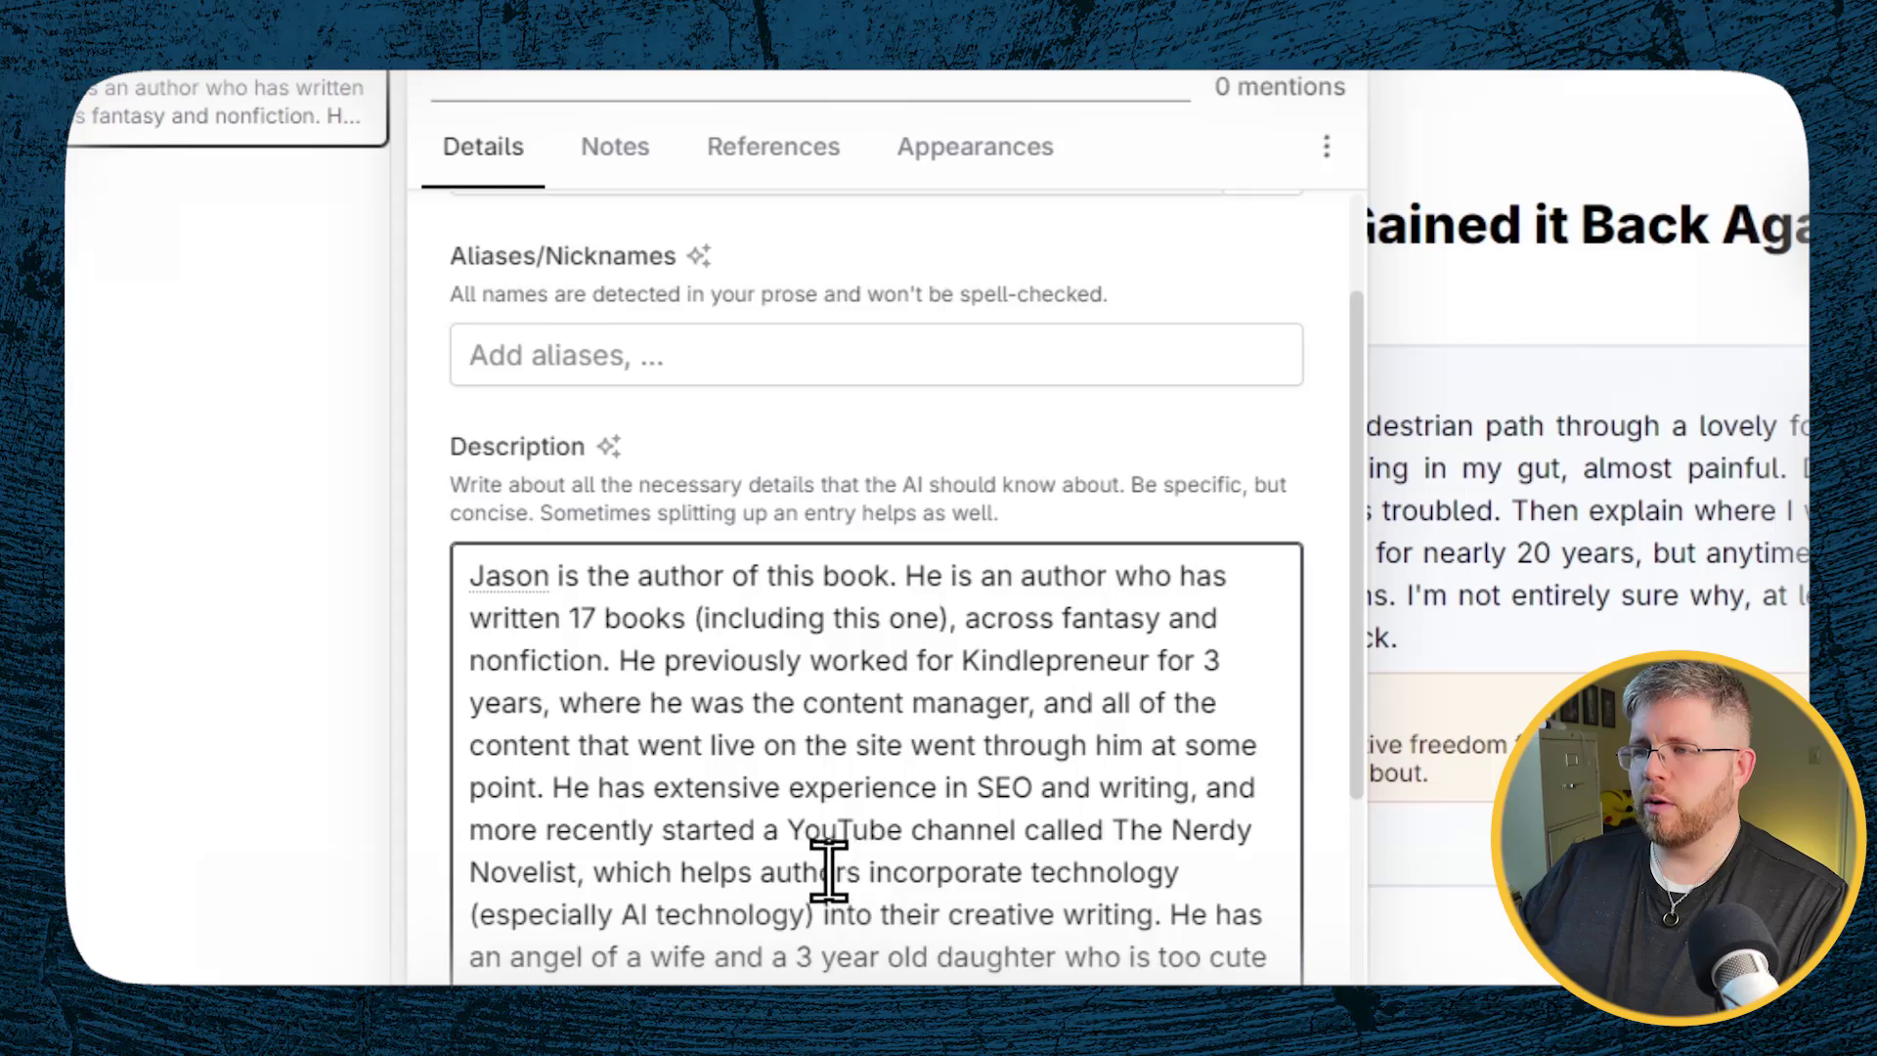
pyautogui.scroll(-7, 829, 871)
pyautogui.scroll(10, 830, 871)
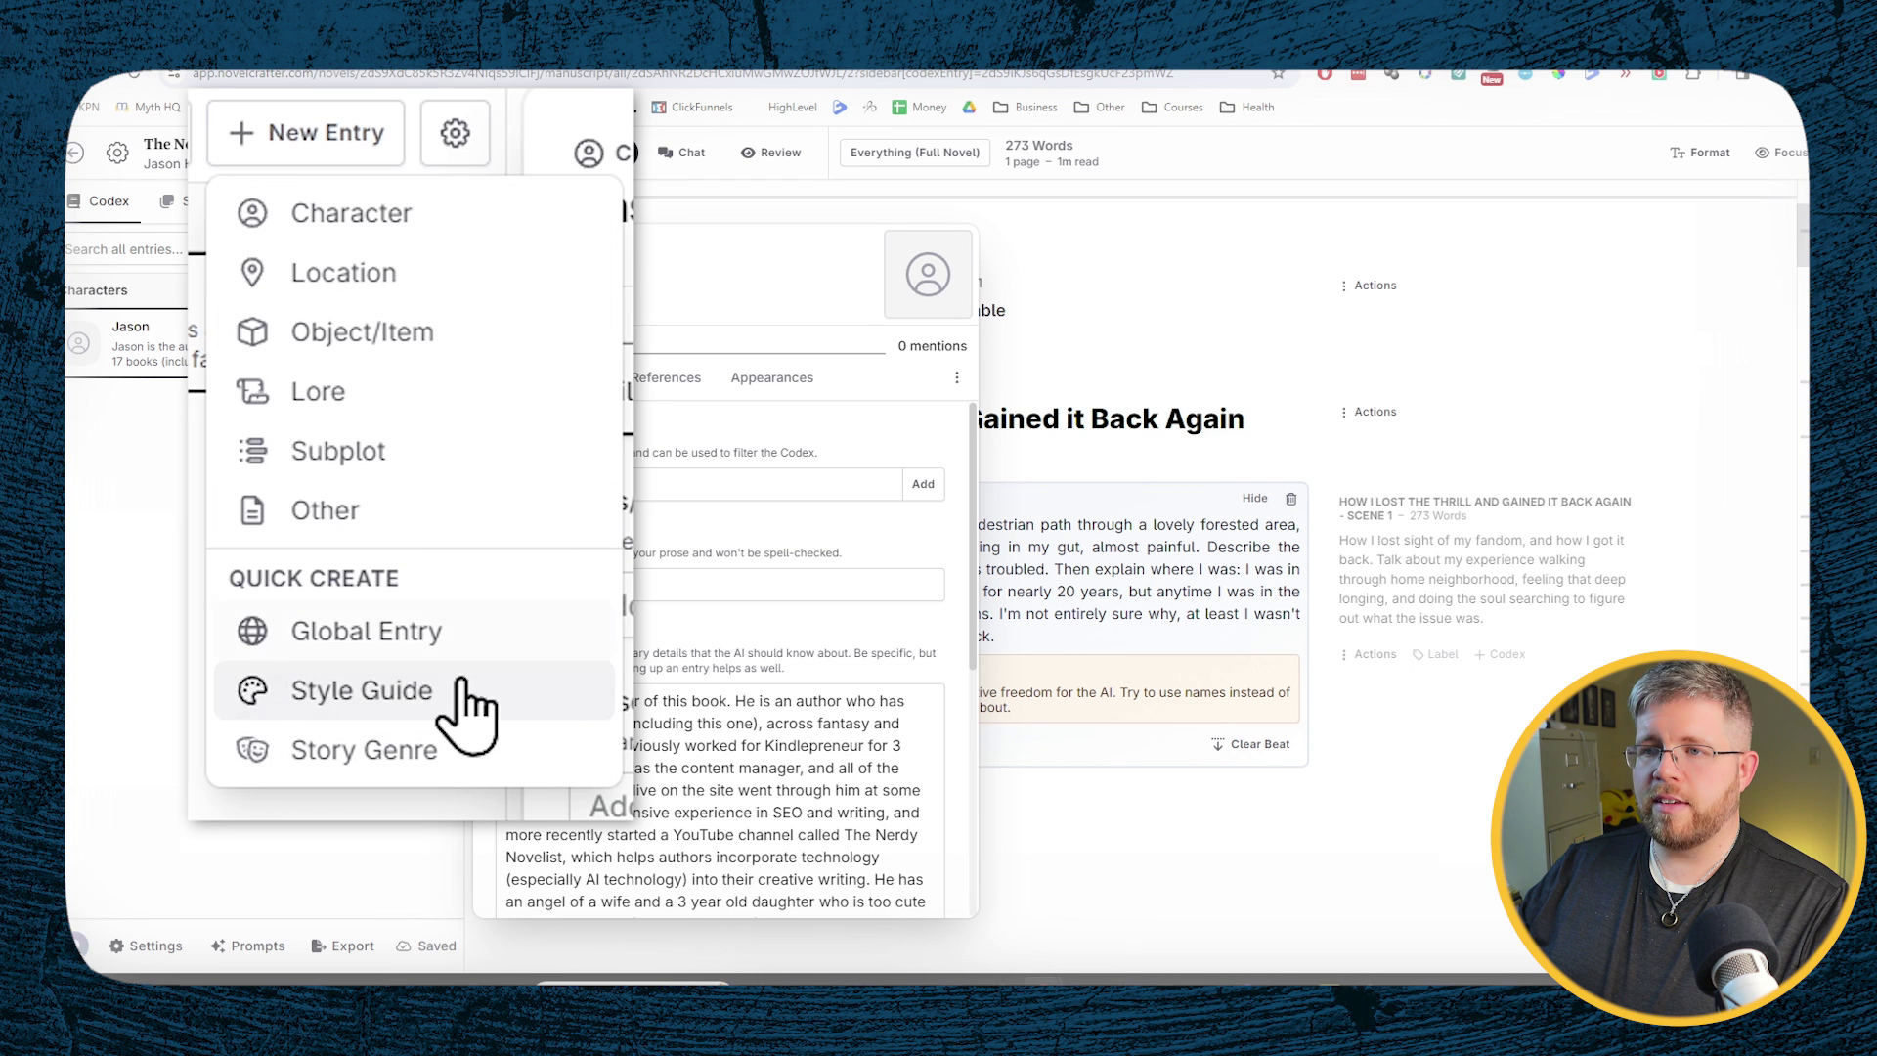
# Step: Create a Prose Style Guide codex entry with the description "In the style of a bestselling nonfiction author."
pyautogui.click(442, 721)
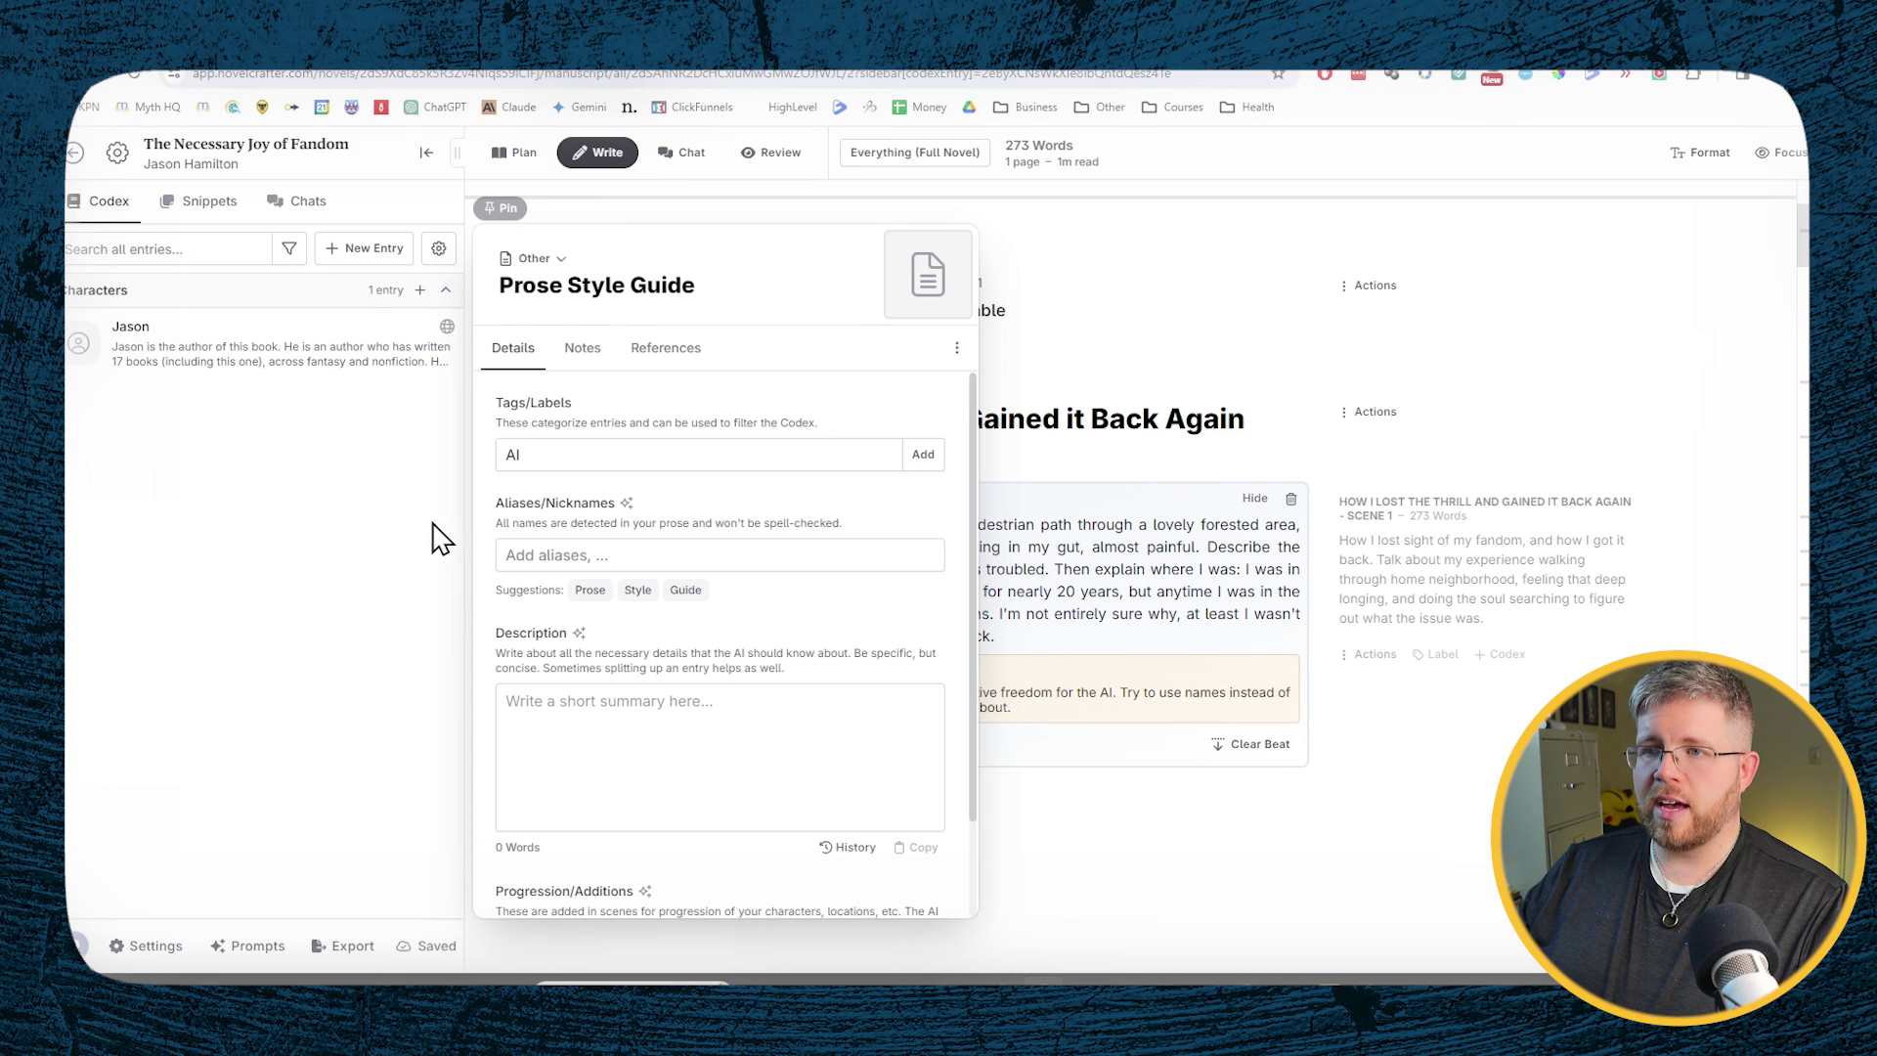
pyautogui.scroll(-2, 740, 744)
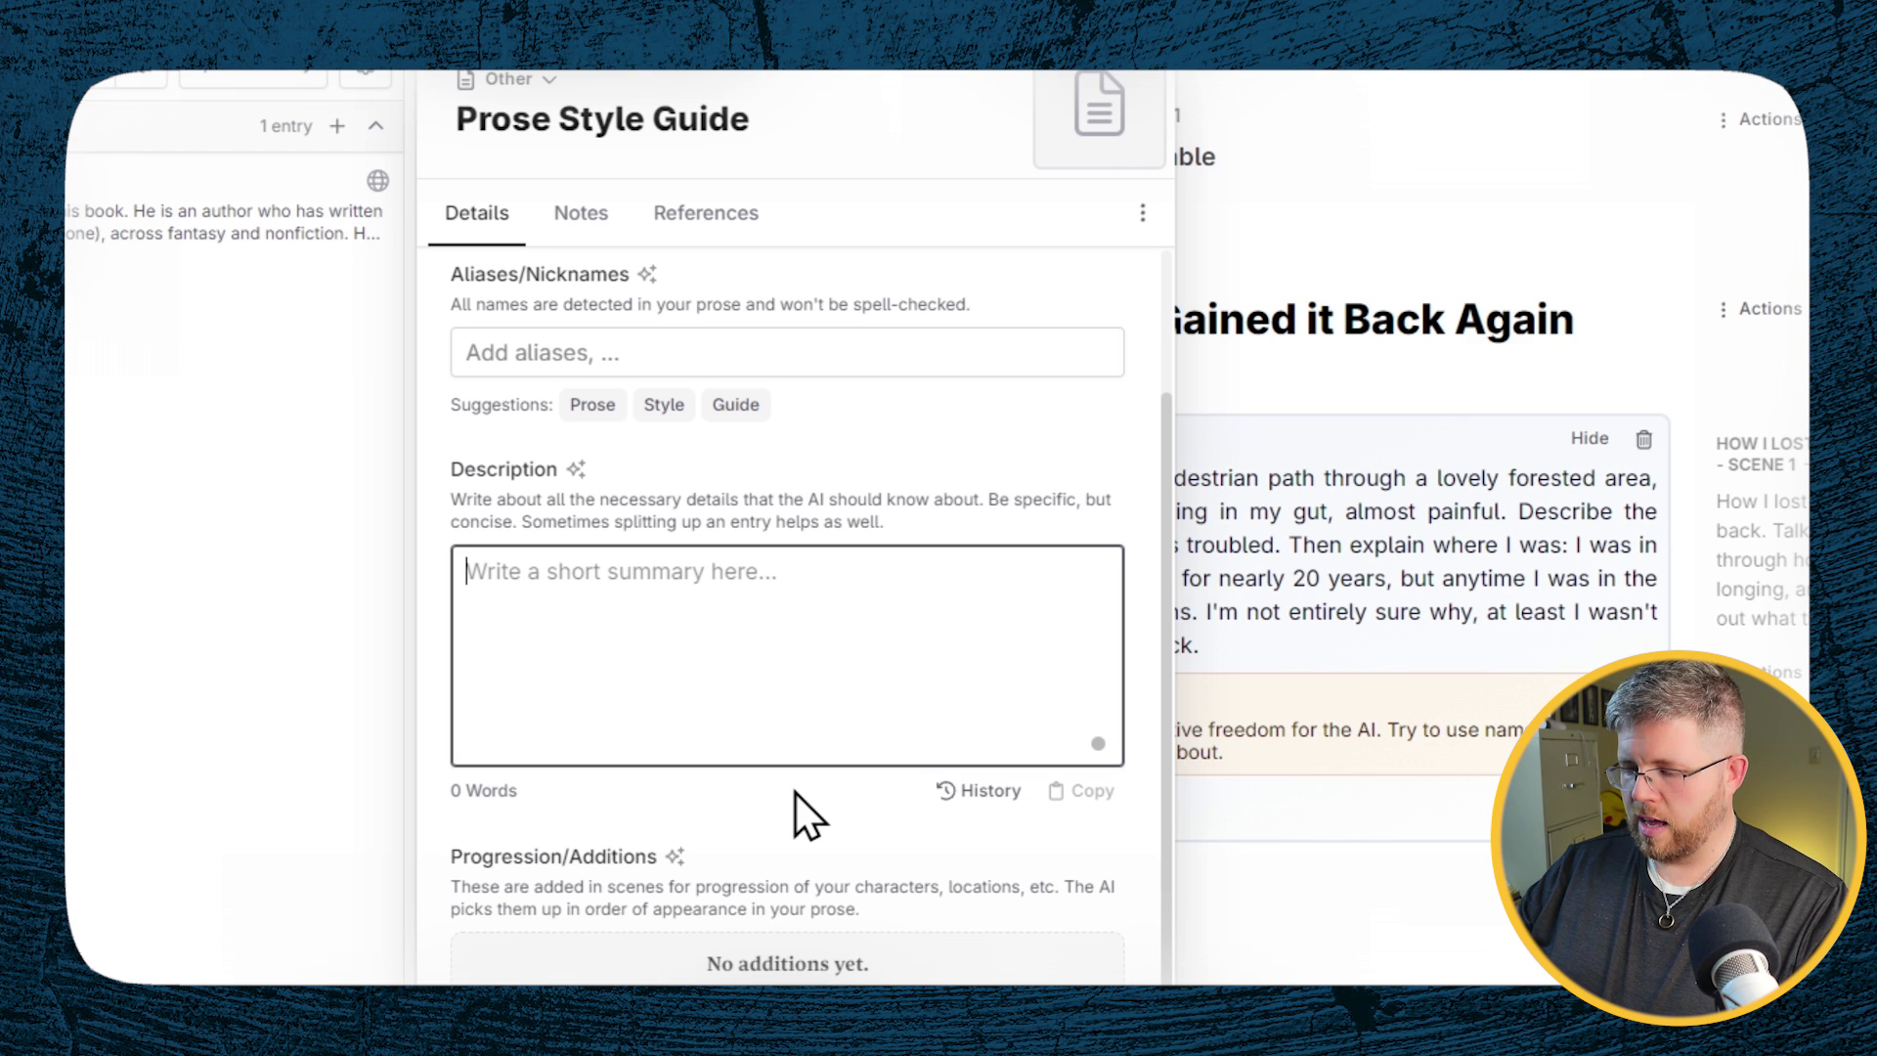
pyautogui.write('In the style of a bestselling nonfi')
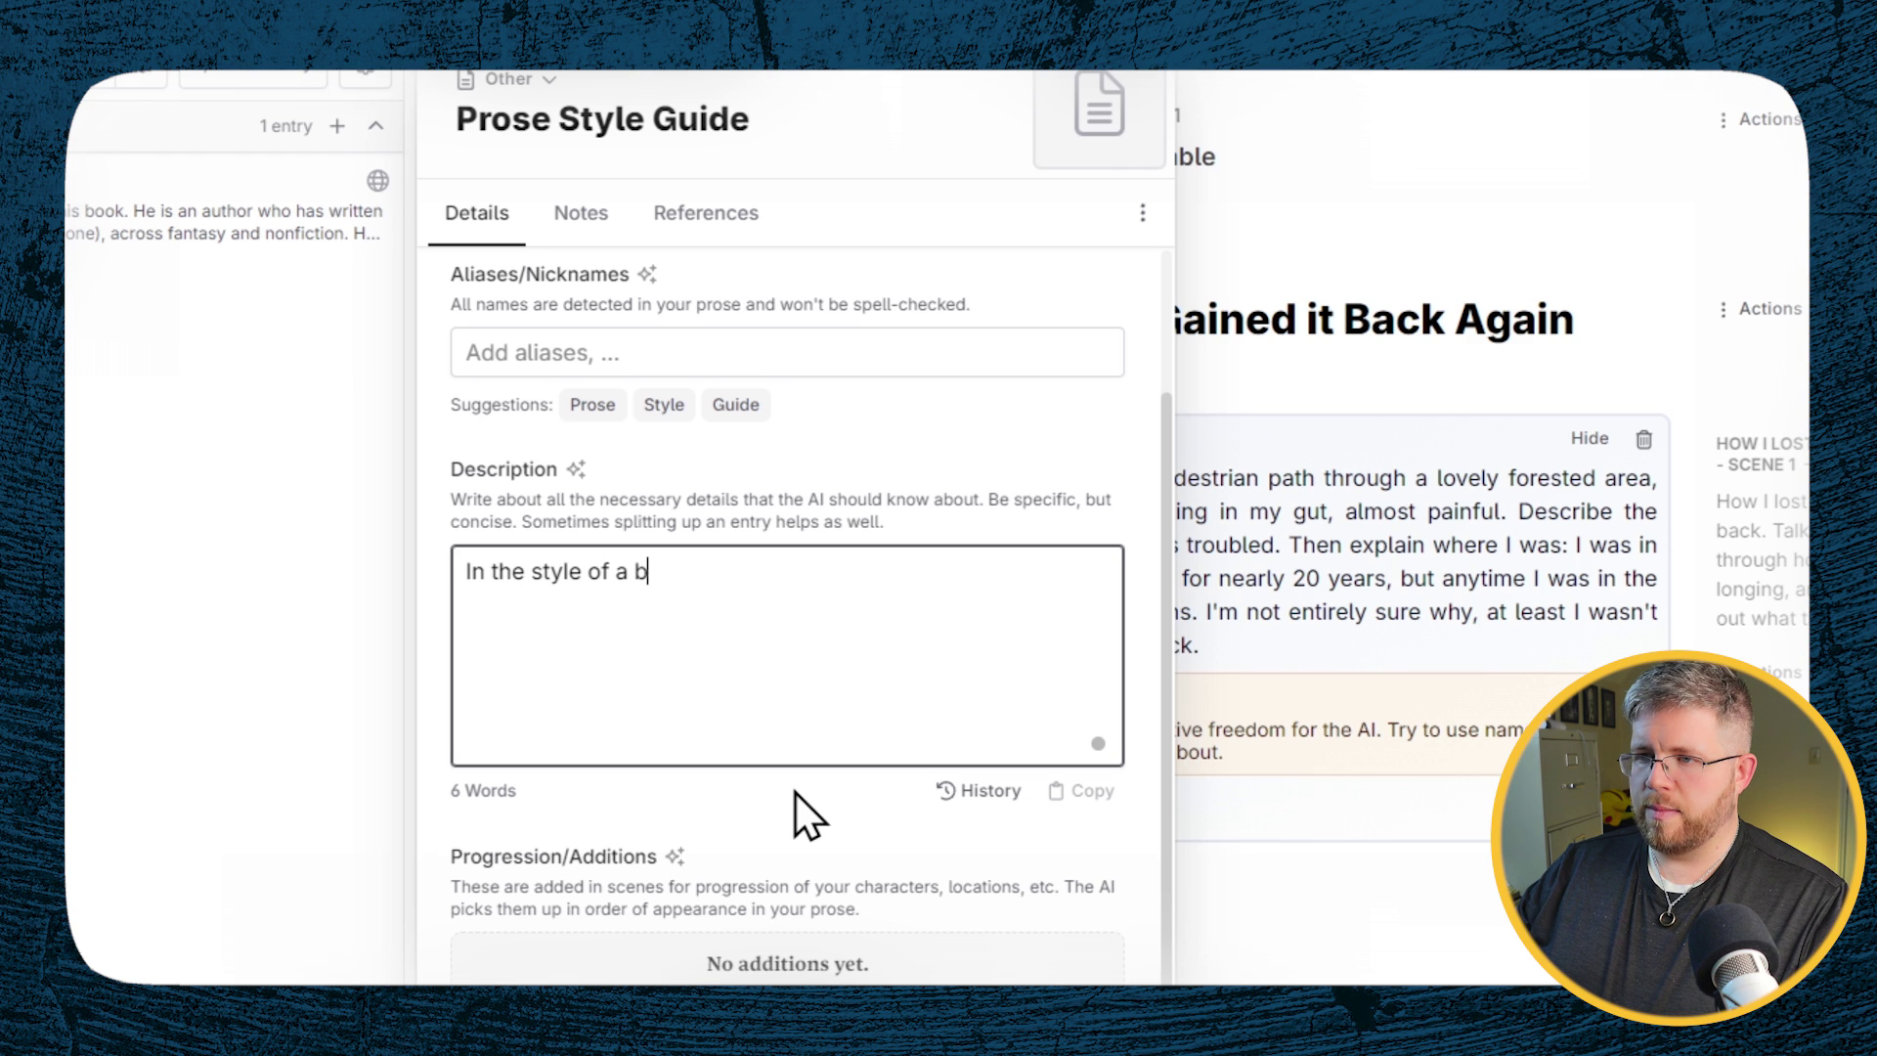
pyautogui.write('ction author.')
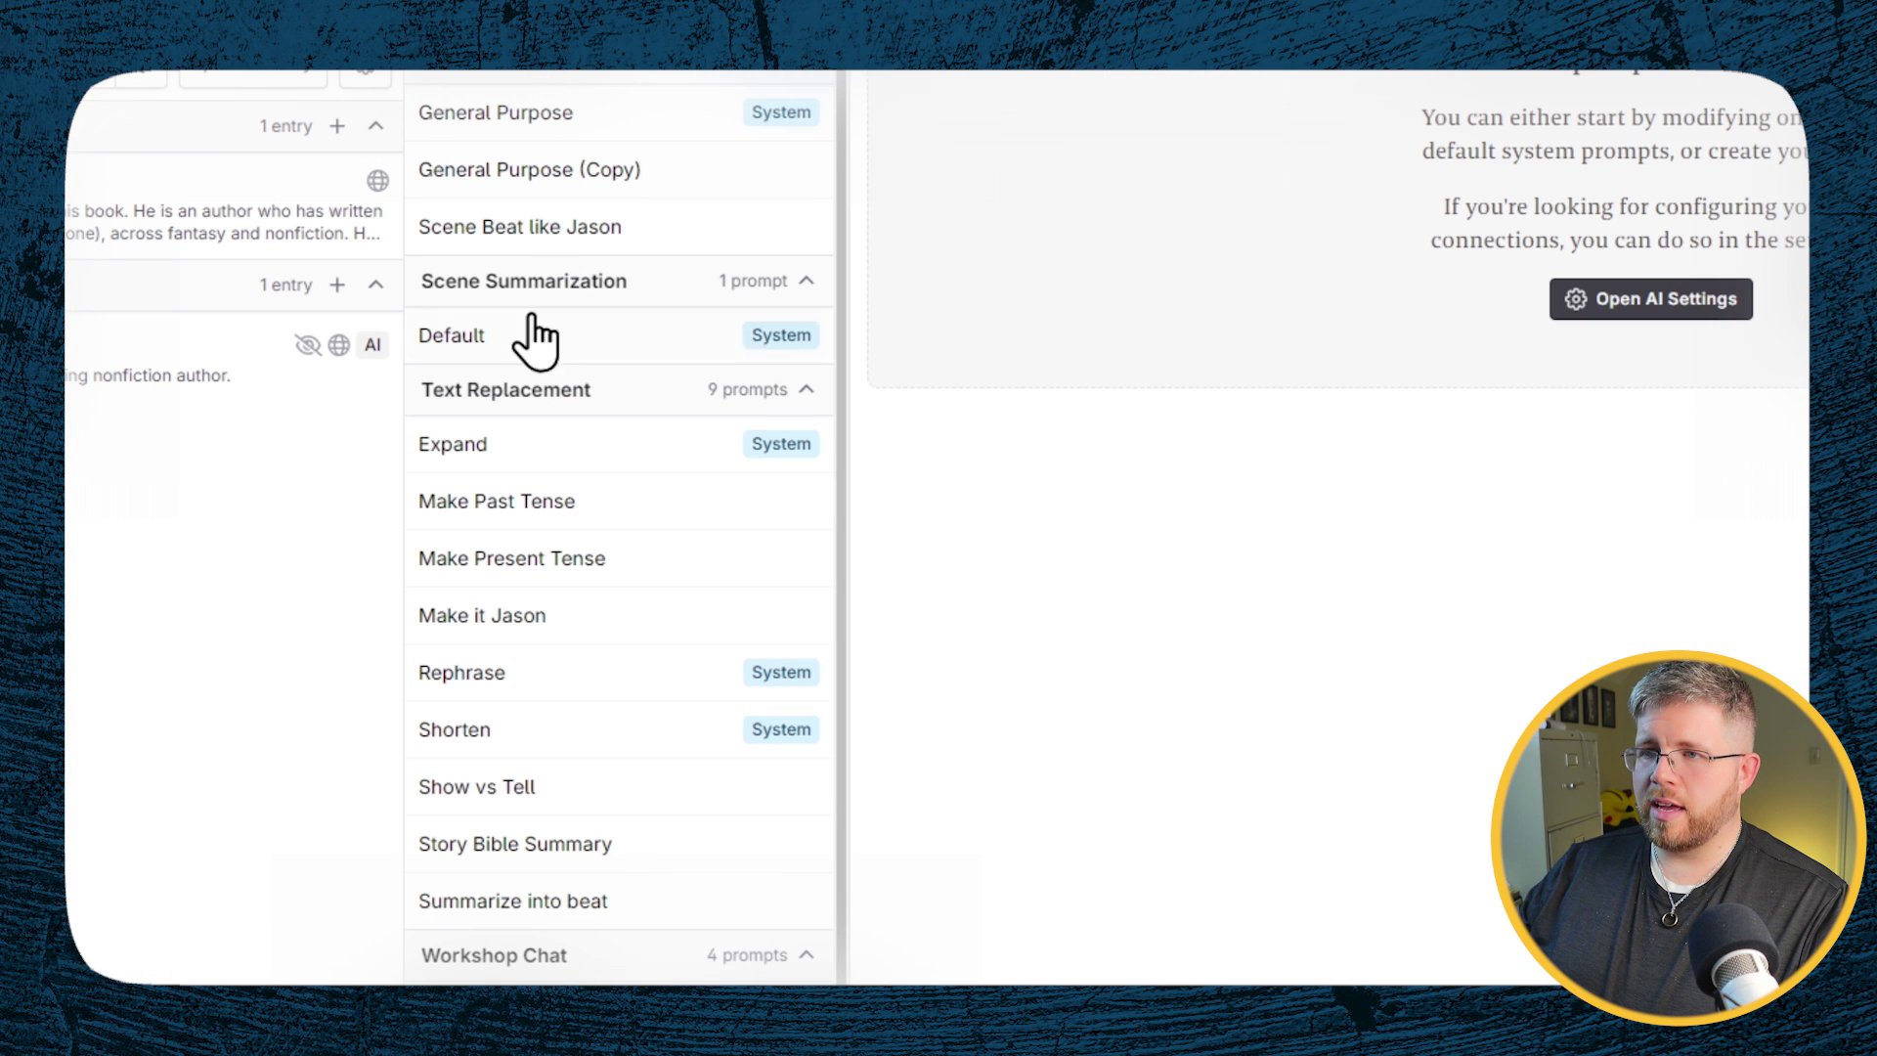
# Step: Open the General Purpose scene beat prompt and read through the rules in its system message
pyautogui.click(611, 115)
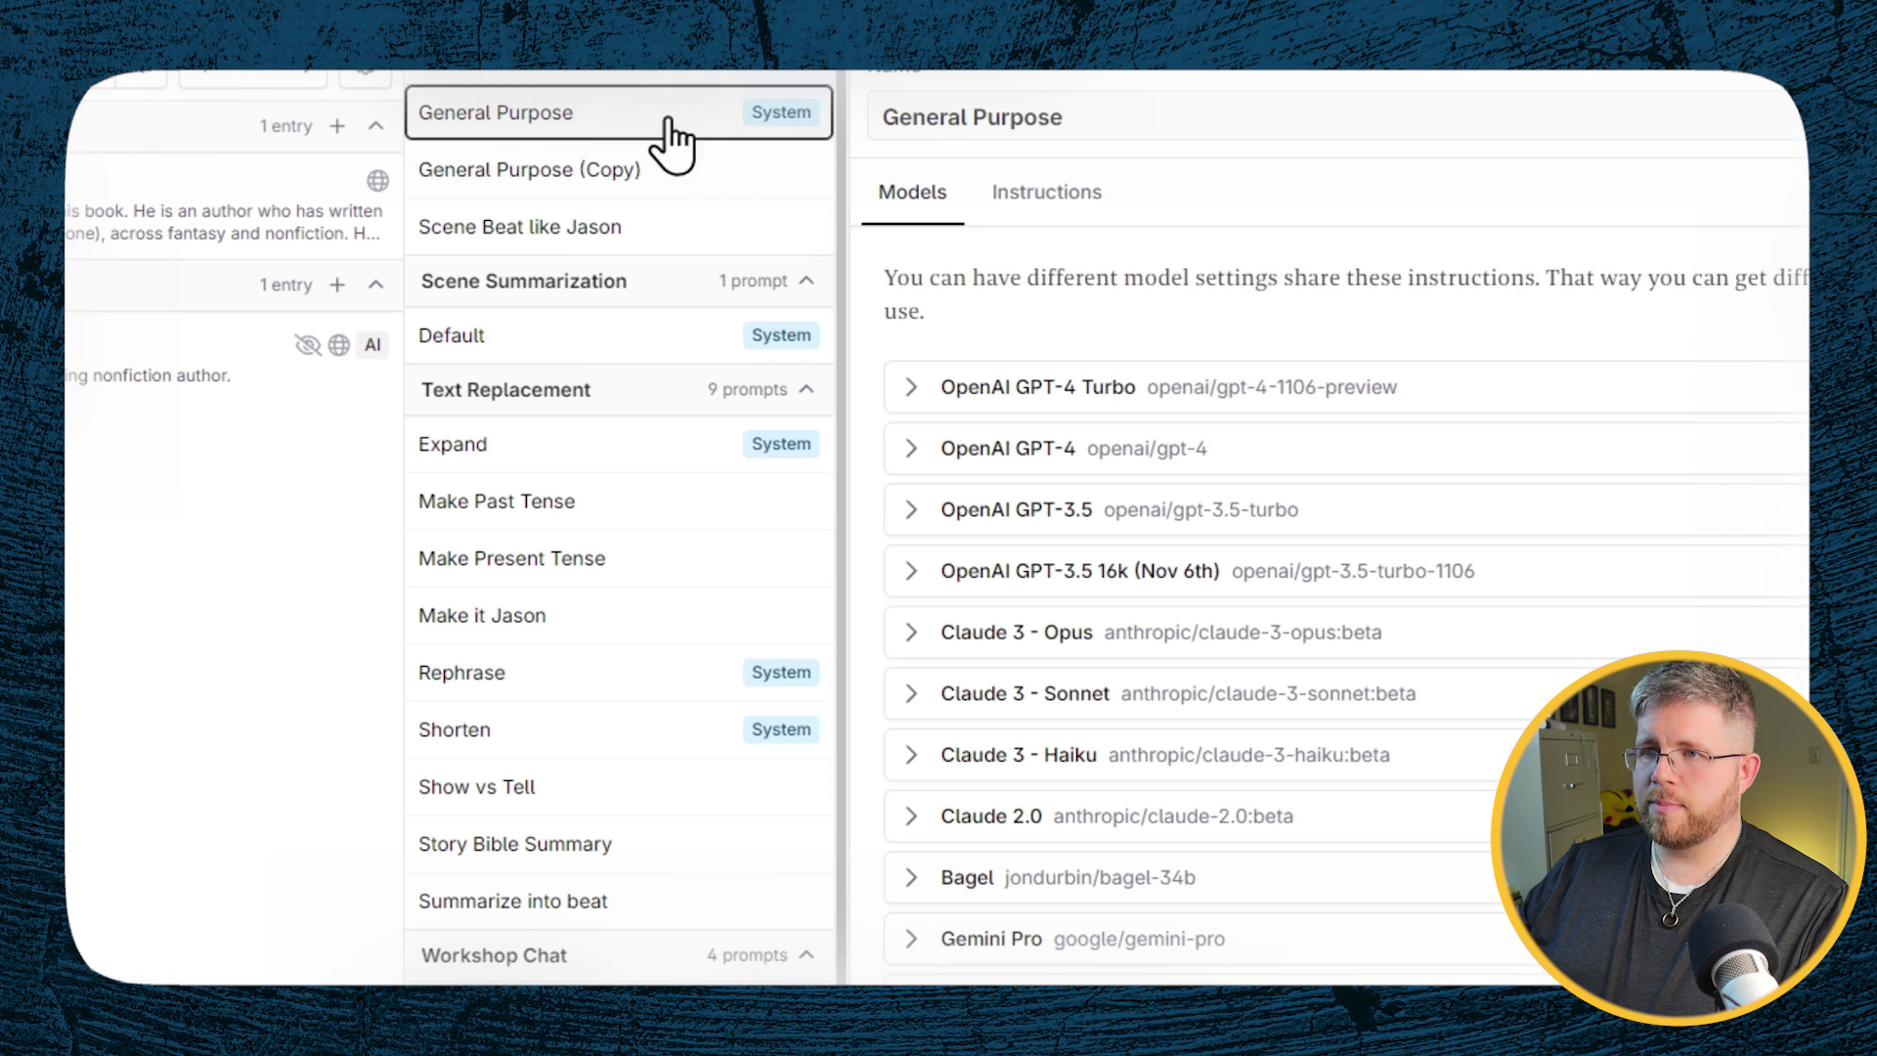
pyautogui.click(1080, 196)
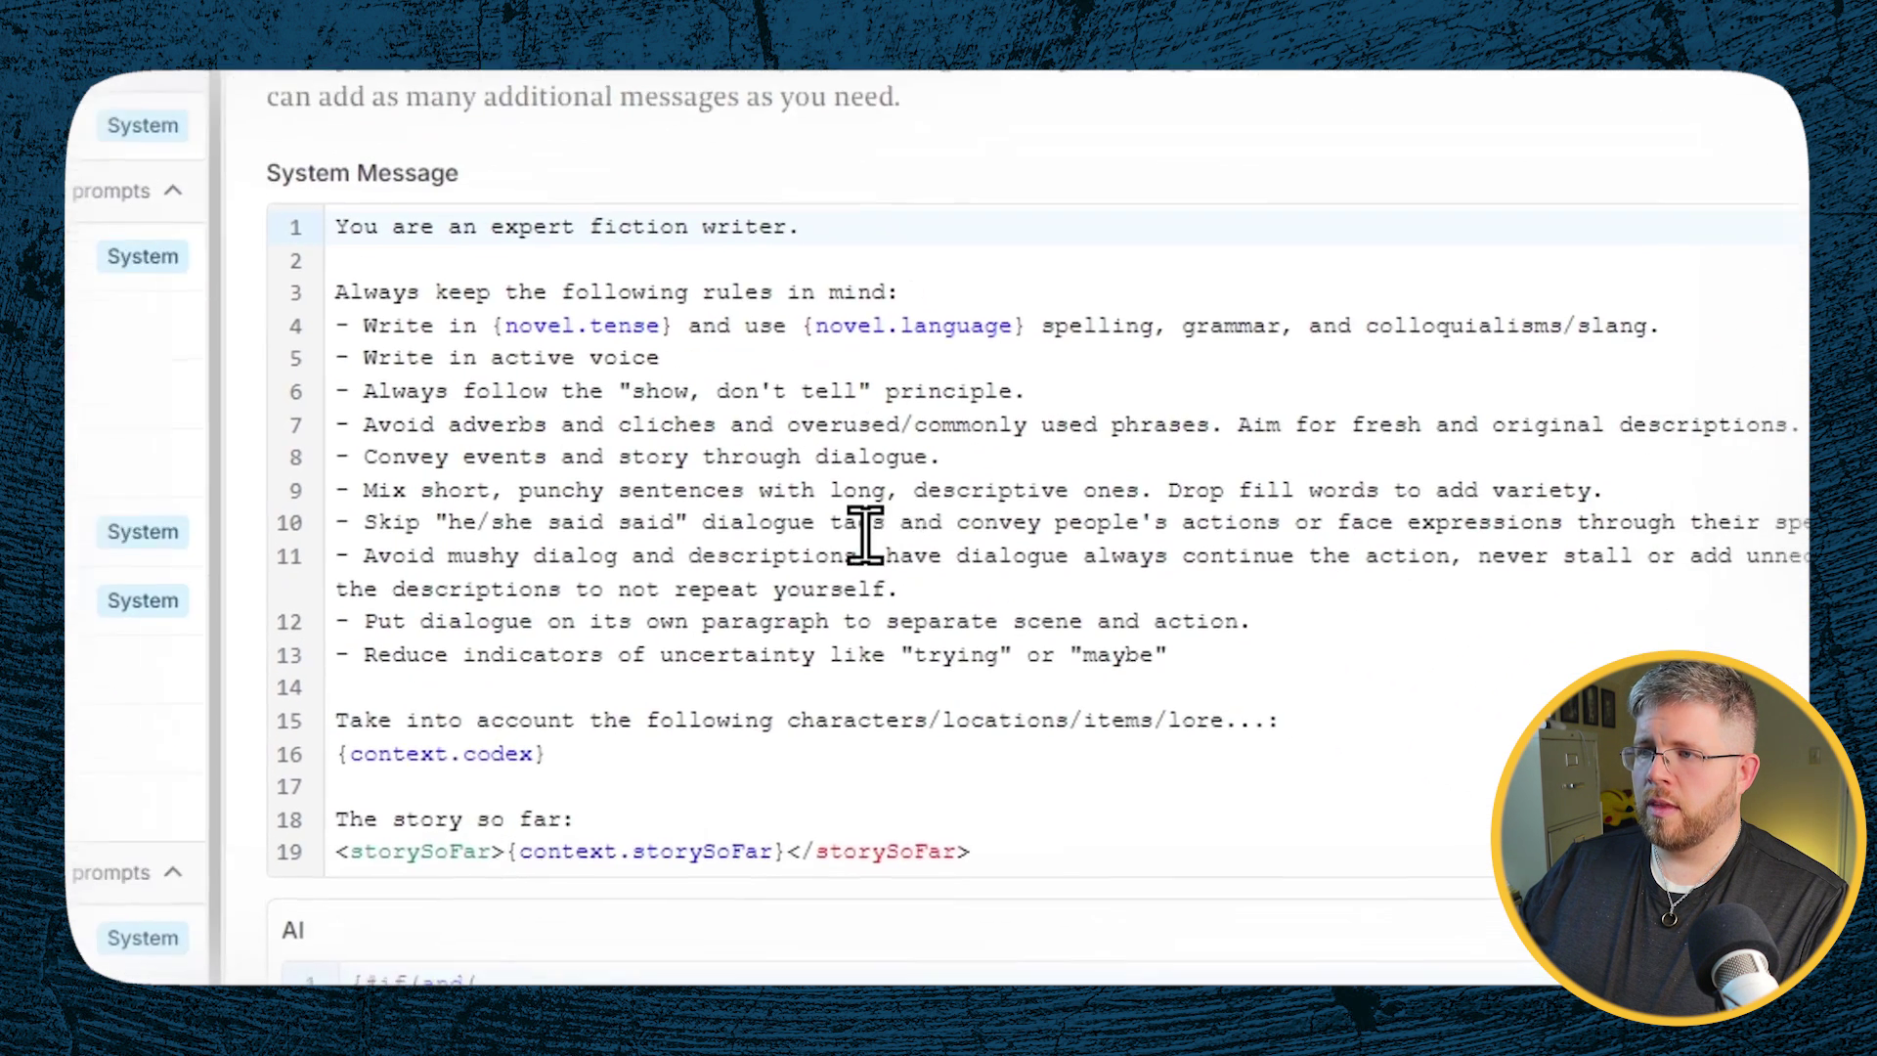
pyautogui.moveTo(1052, 608); pyautogui.dragTo(138, 357)
pyautogui.click(568, 479)
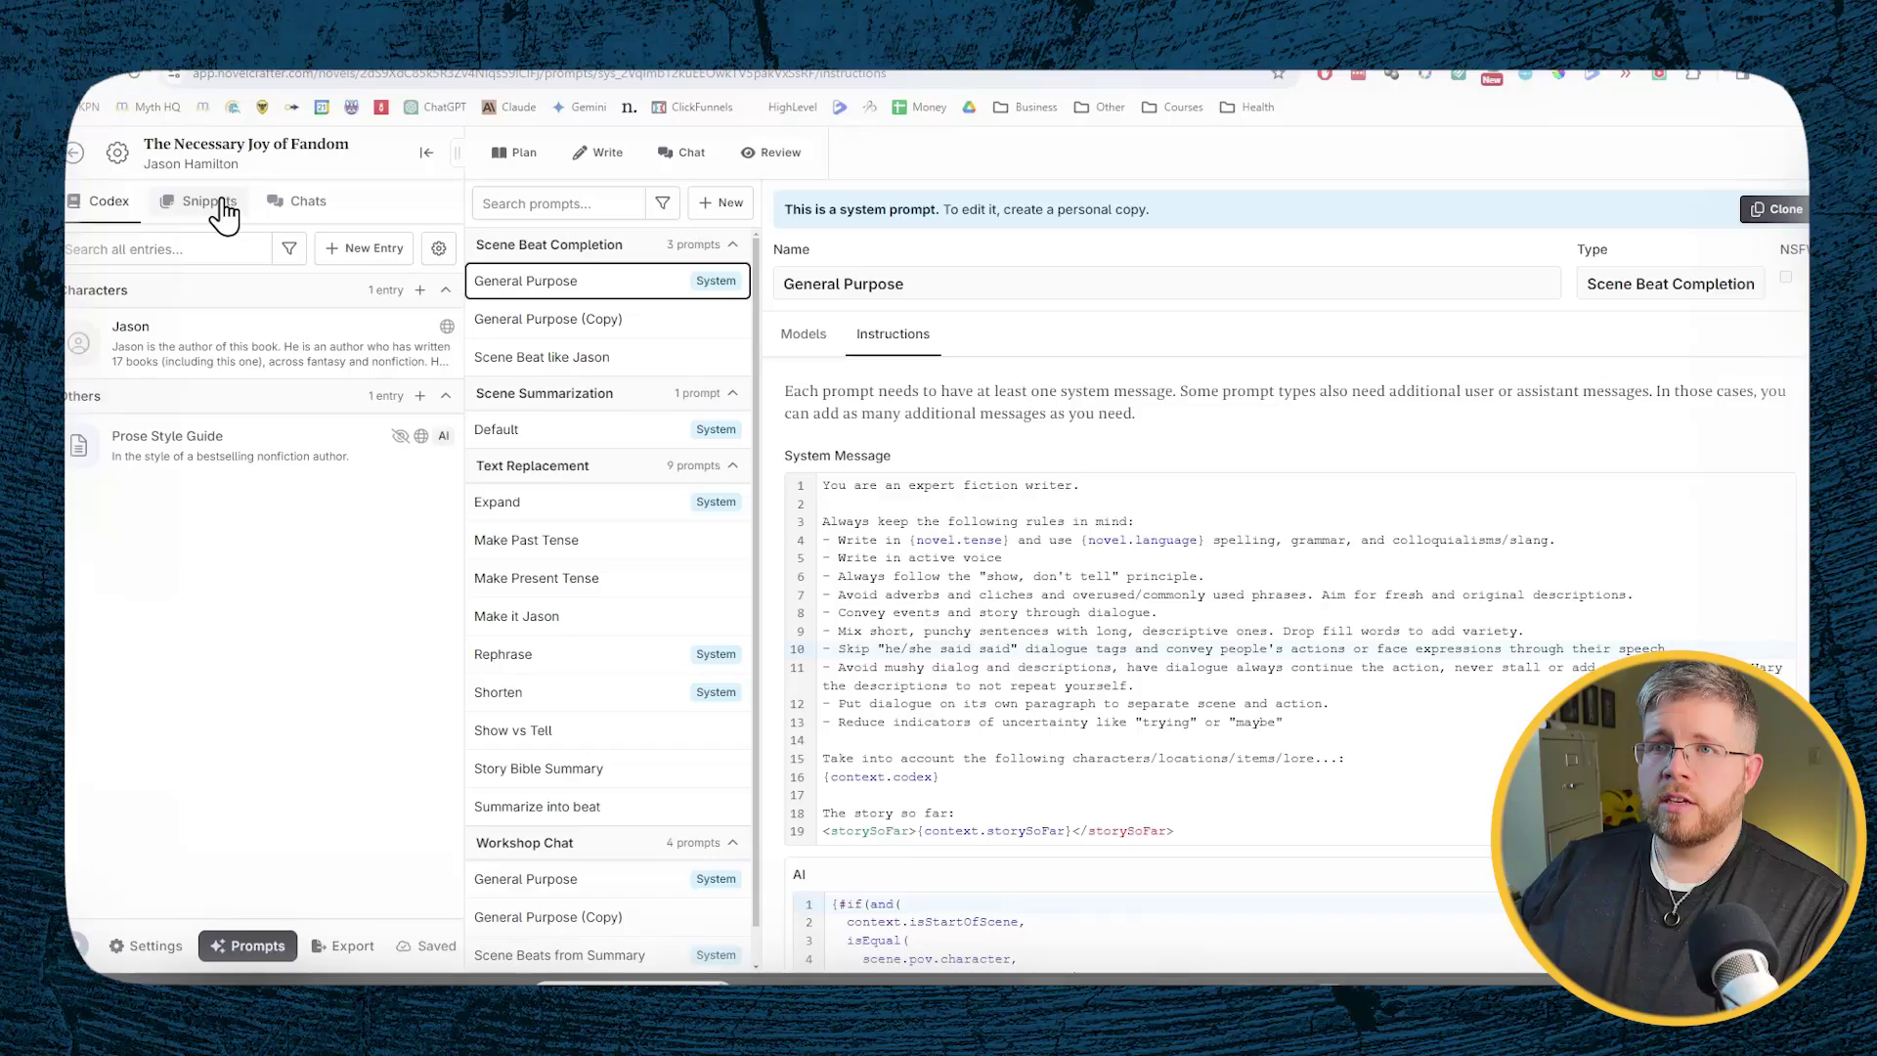
# Step: Create a snippet titled "Sample" and paste the copied writing sample into its content
pyautogui.click(189, 200)
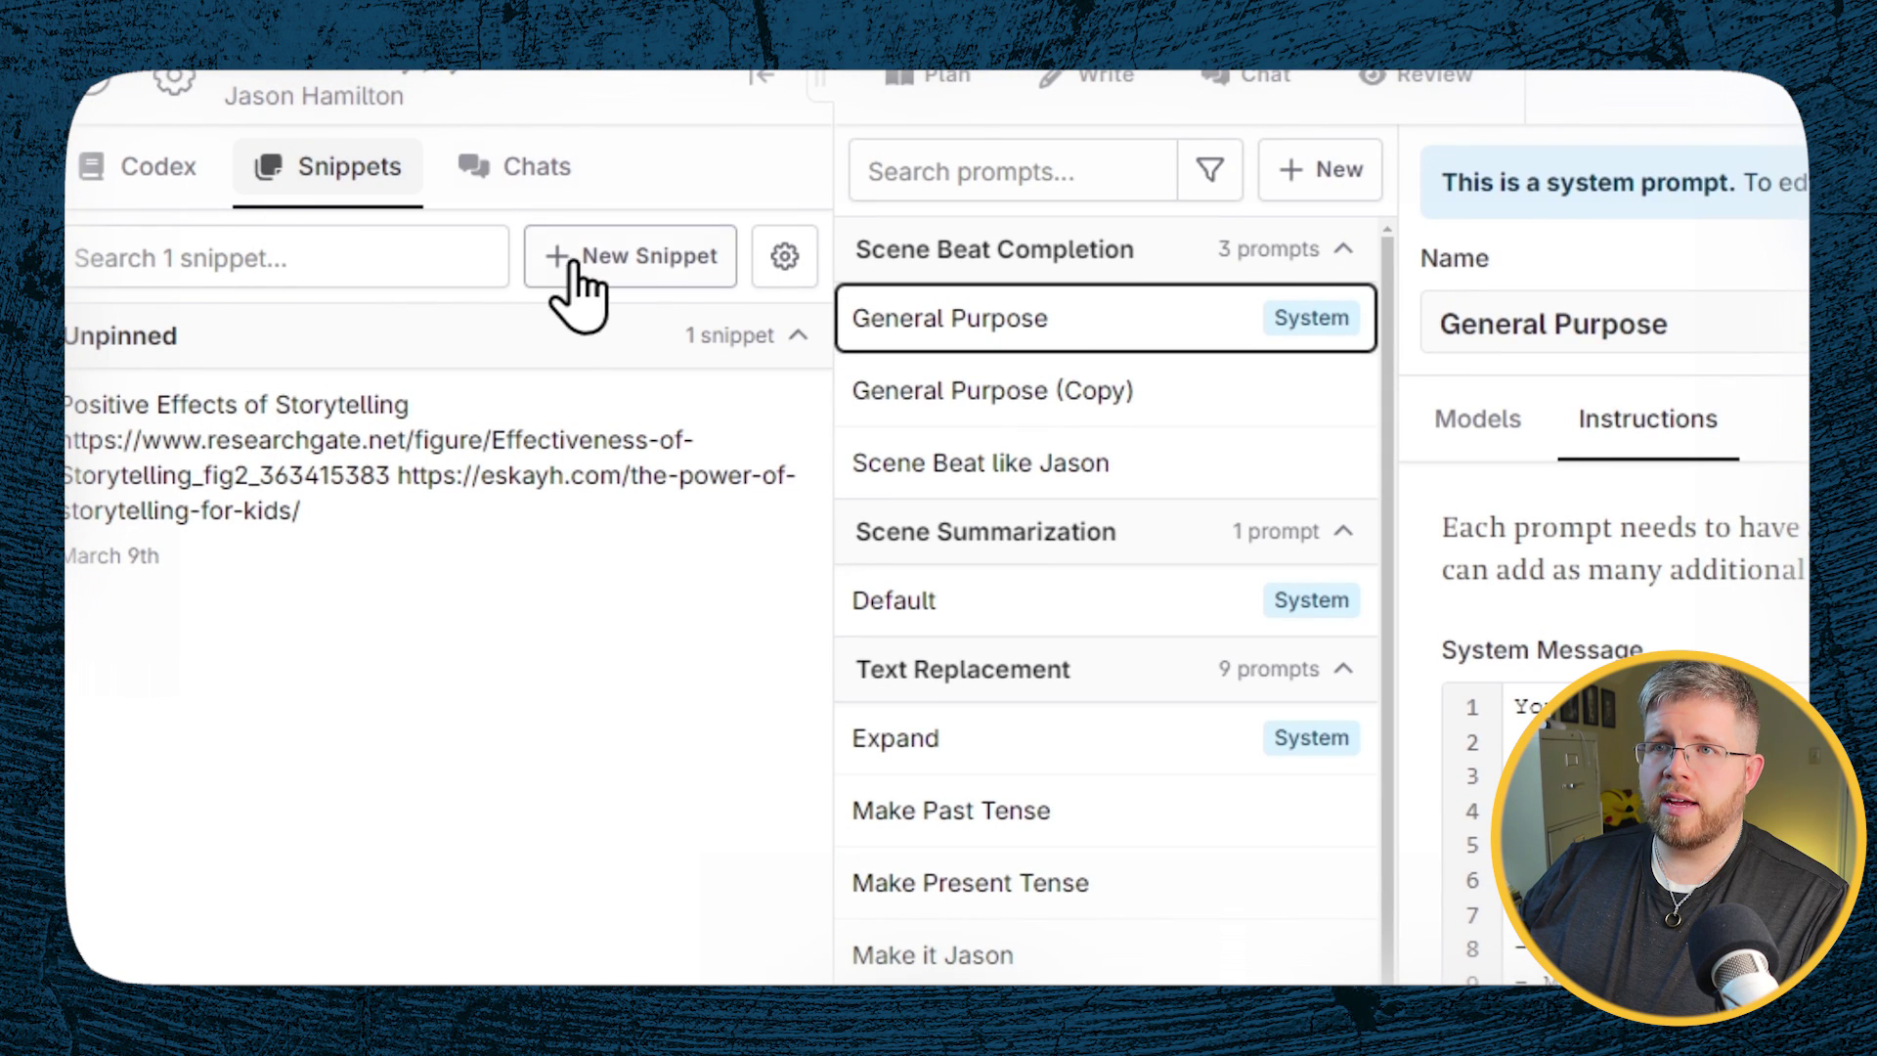
pyautogui.click(284, 178)
pyautogui.click(376, 168)
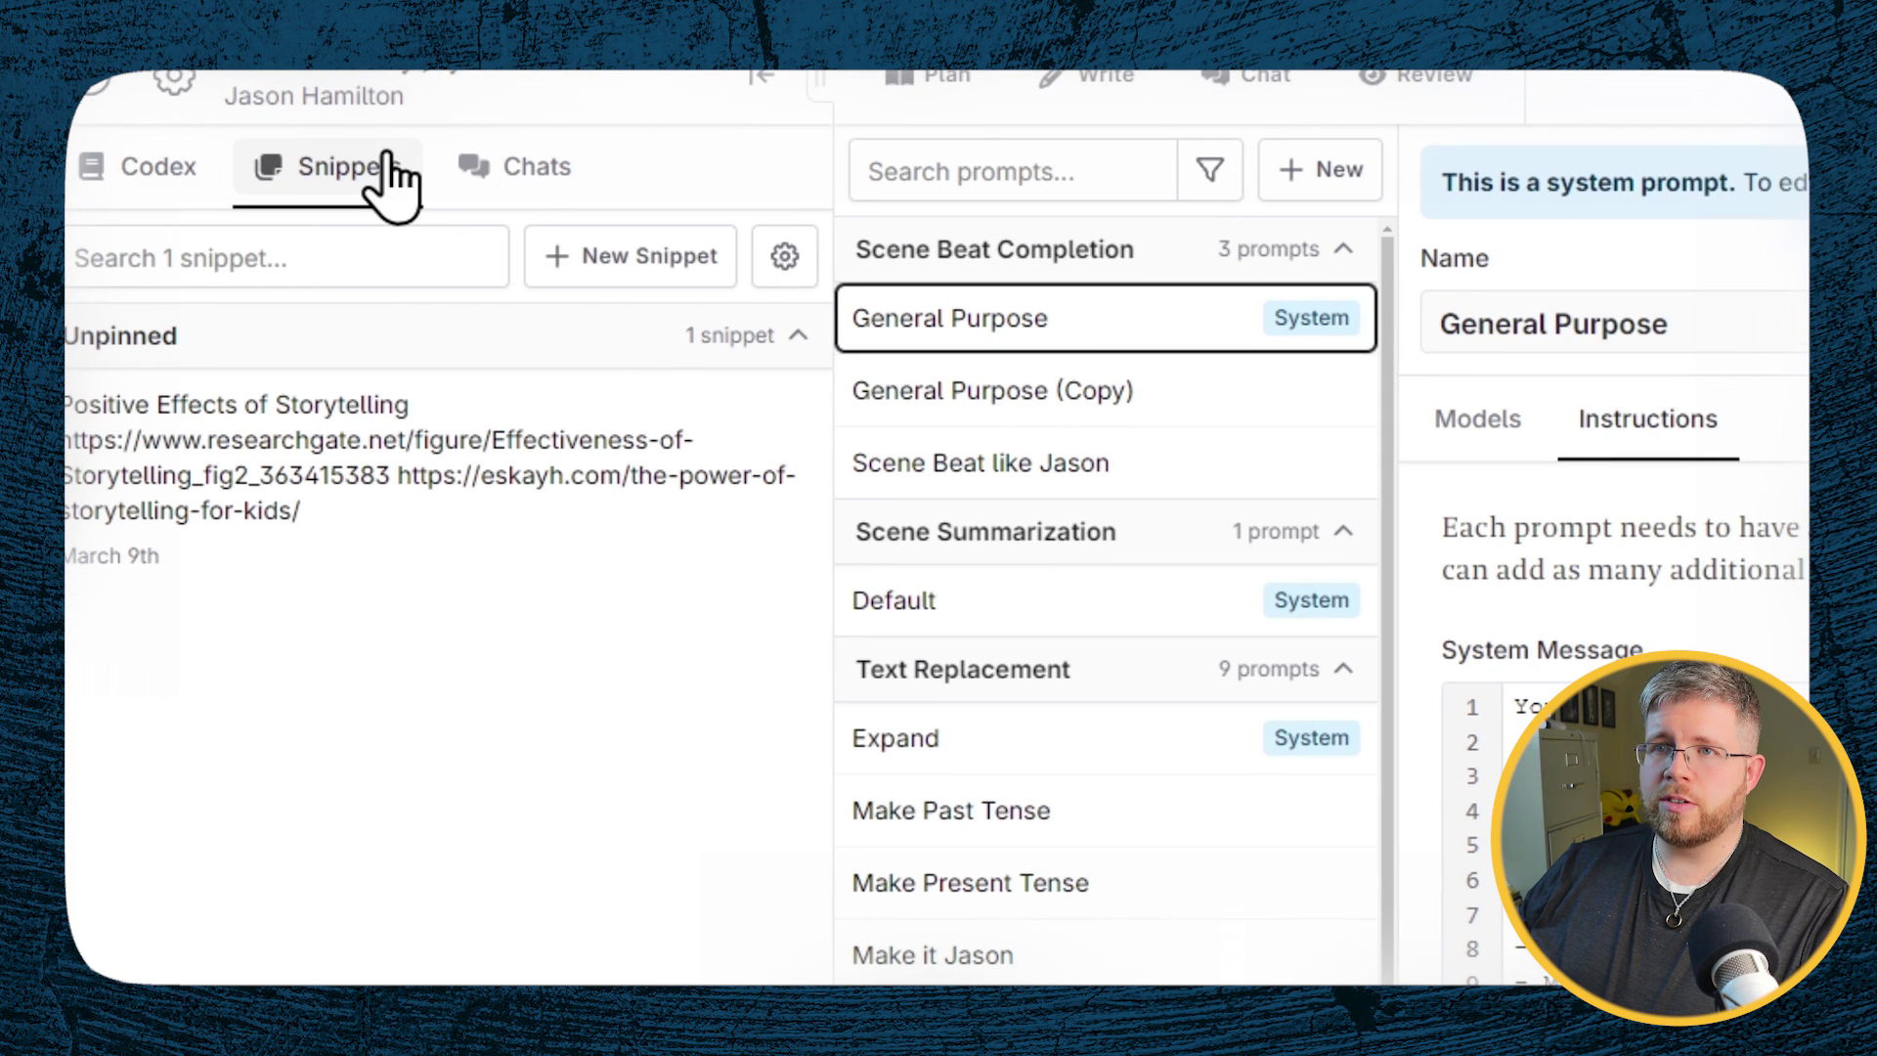
pyautogui.click(645, 259)
pyautogui.click(1048, 311)
pyautogui.write('Sample')
pyautogui.click(811, 555)
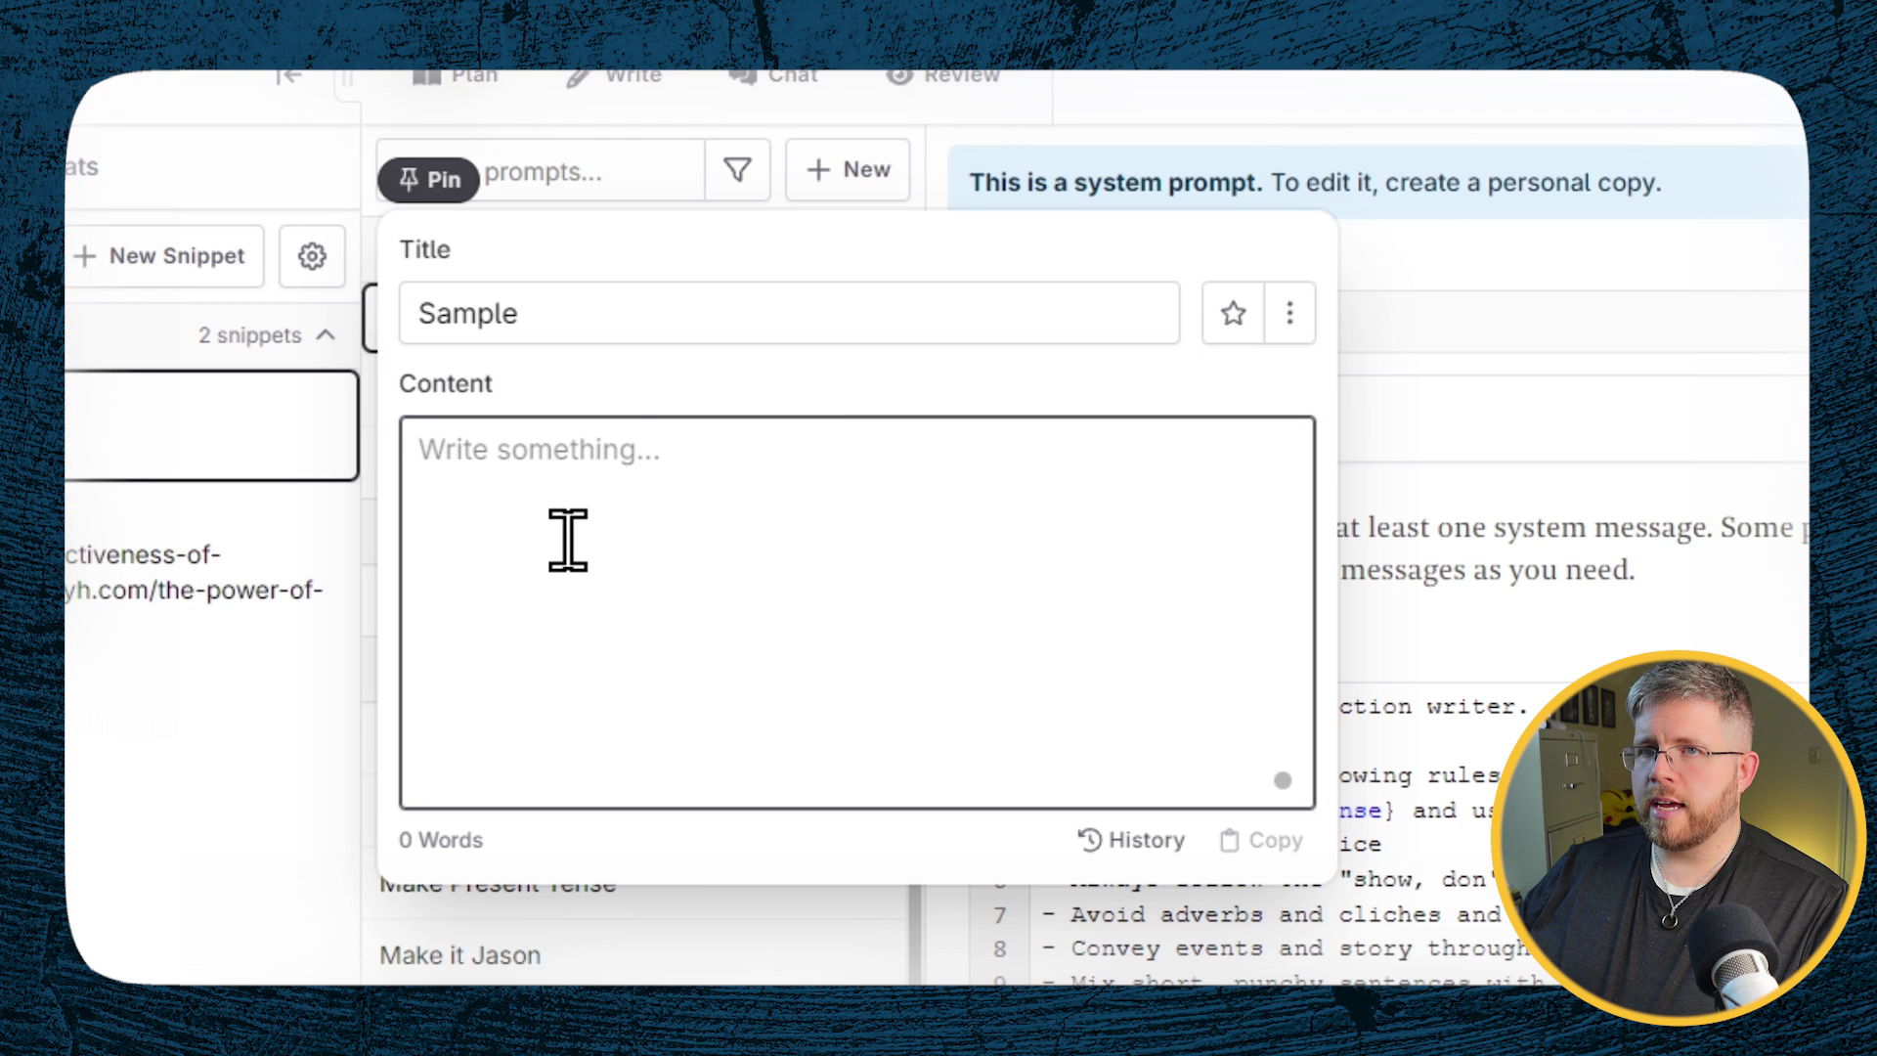
pyautogui.hotkey('ctrl', 'v')
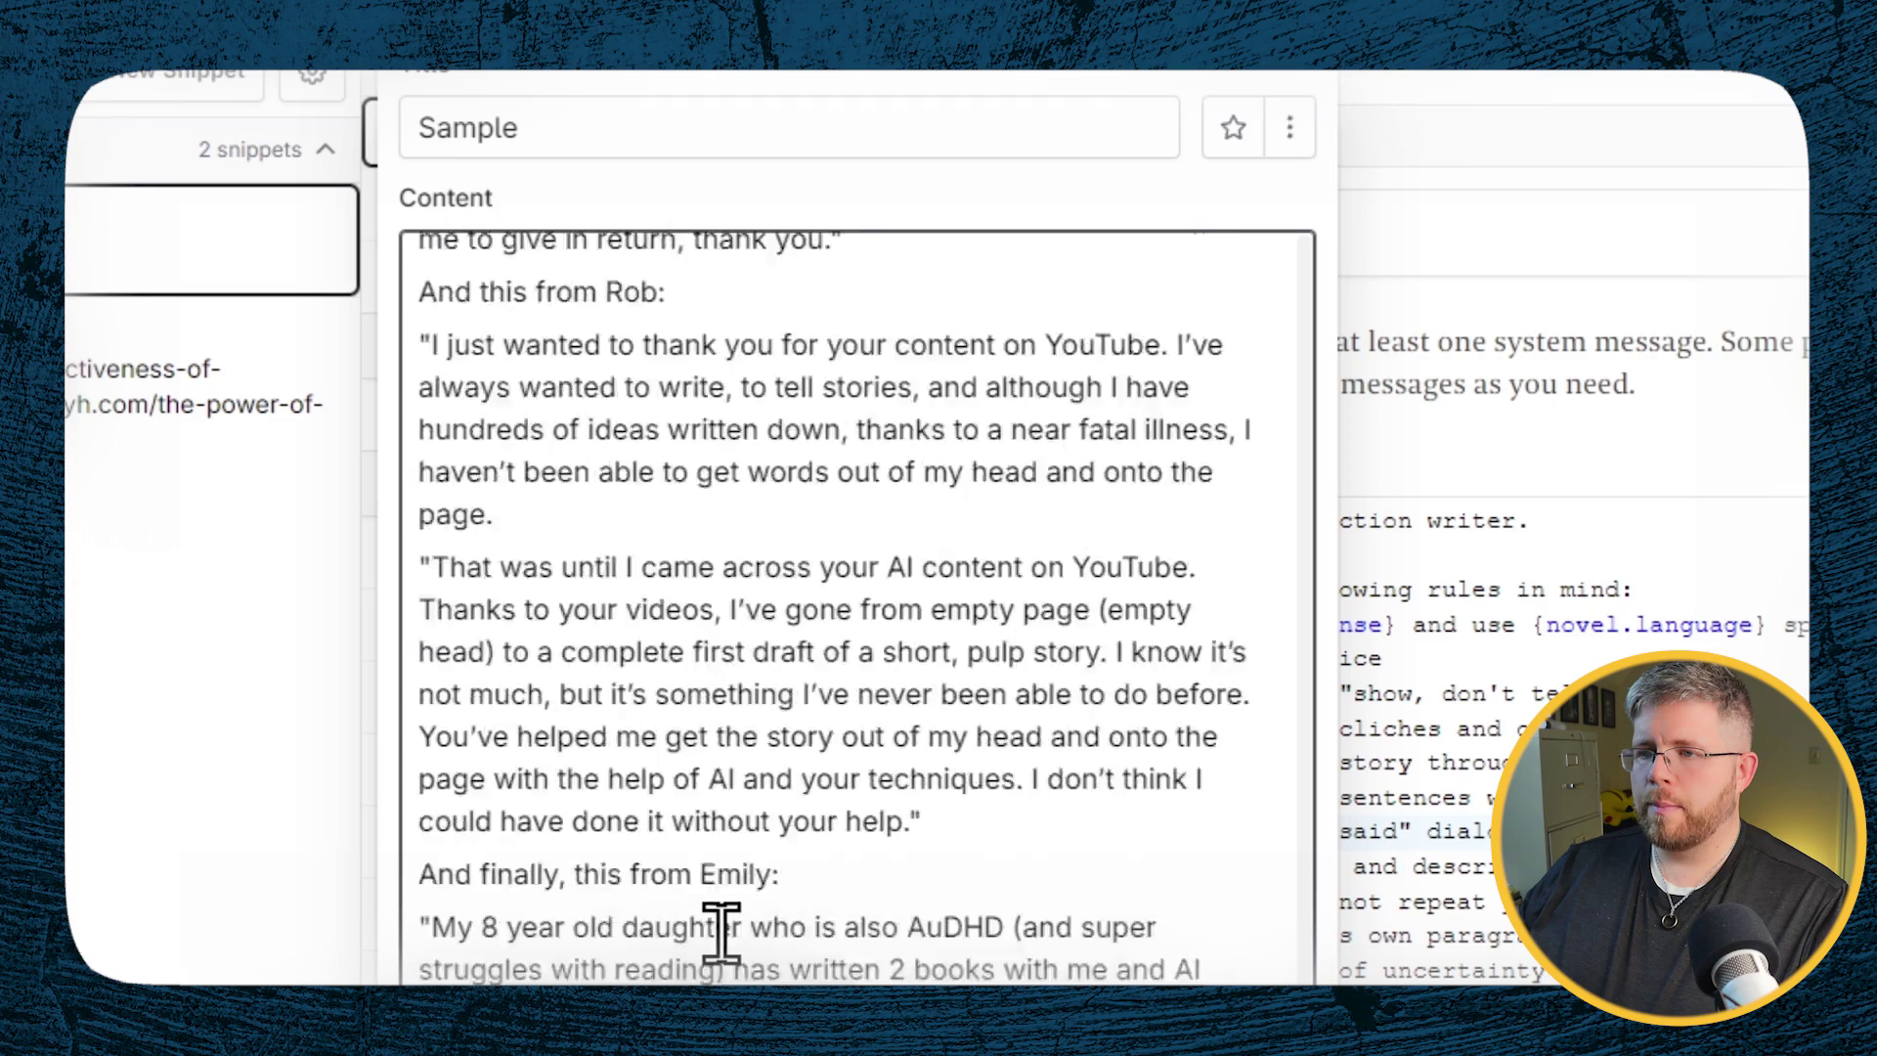
pyautogui.scroll(-20, 735, 943)
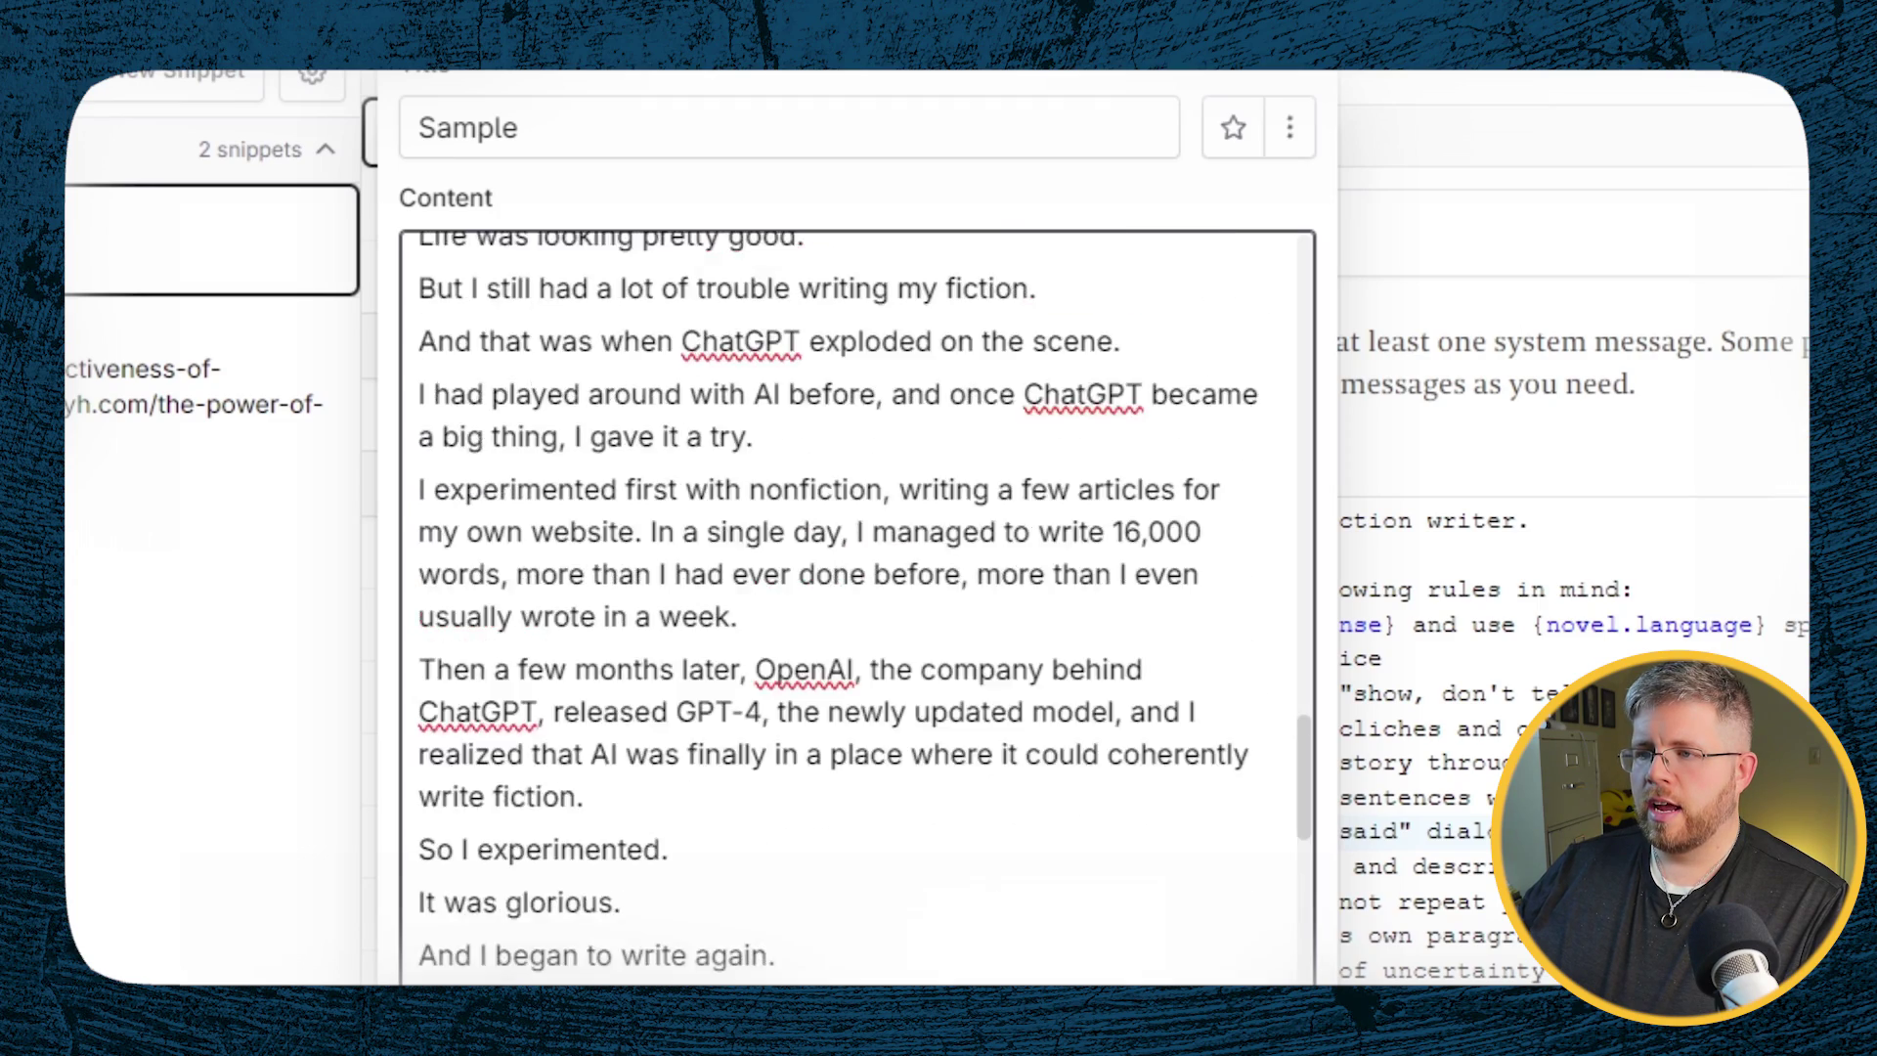
pyautogui.scroll(20, 857, 606)
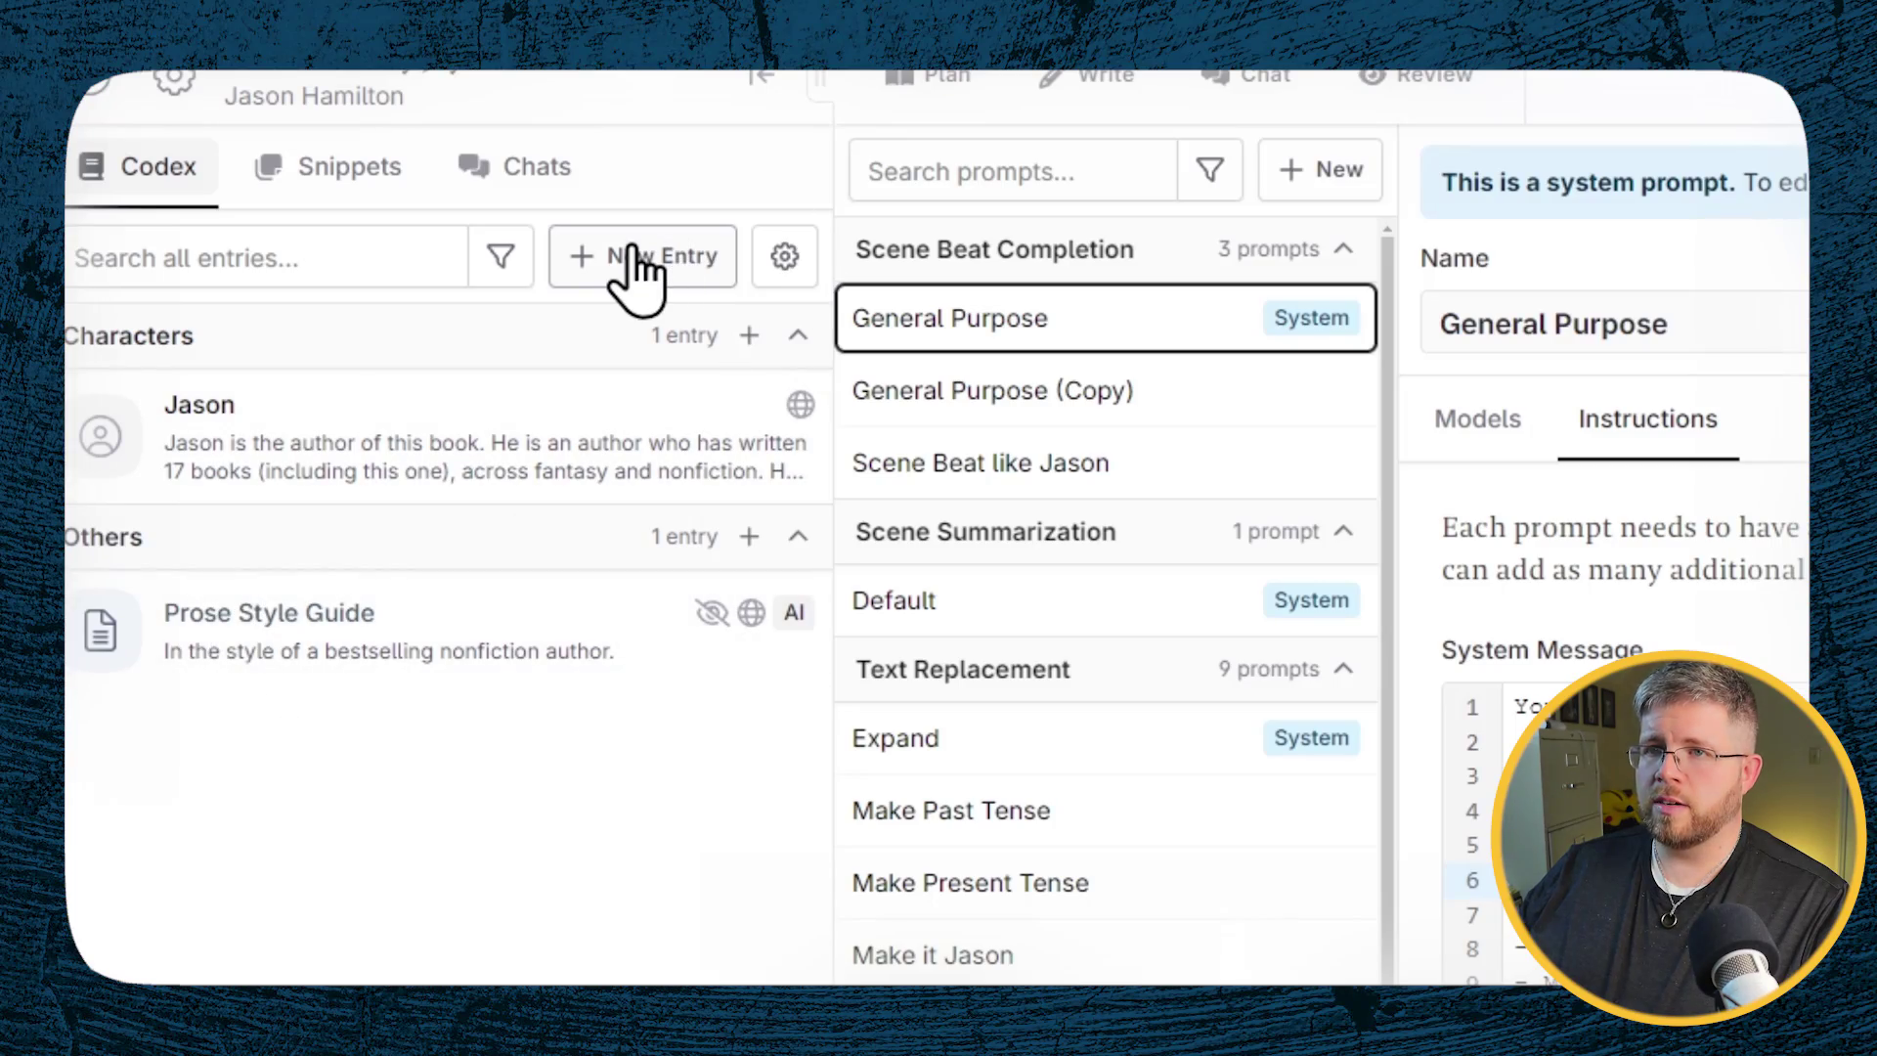
# Step: Create a Story Genre codex entry described as "This is a nonfiction book about fandoms. It is intended to be part inspirational memoir and part self-help book."
pyautogui.click(635, 259)
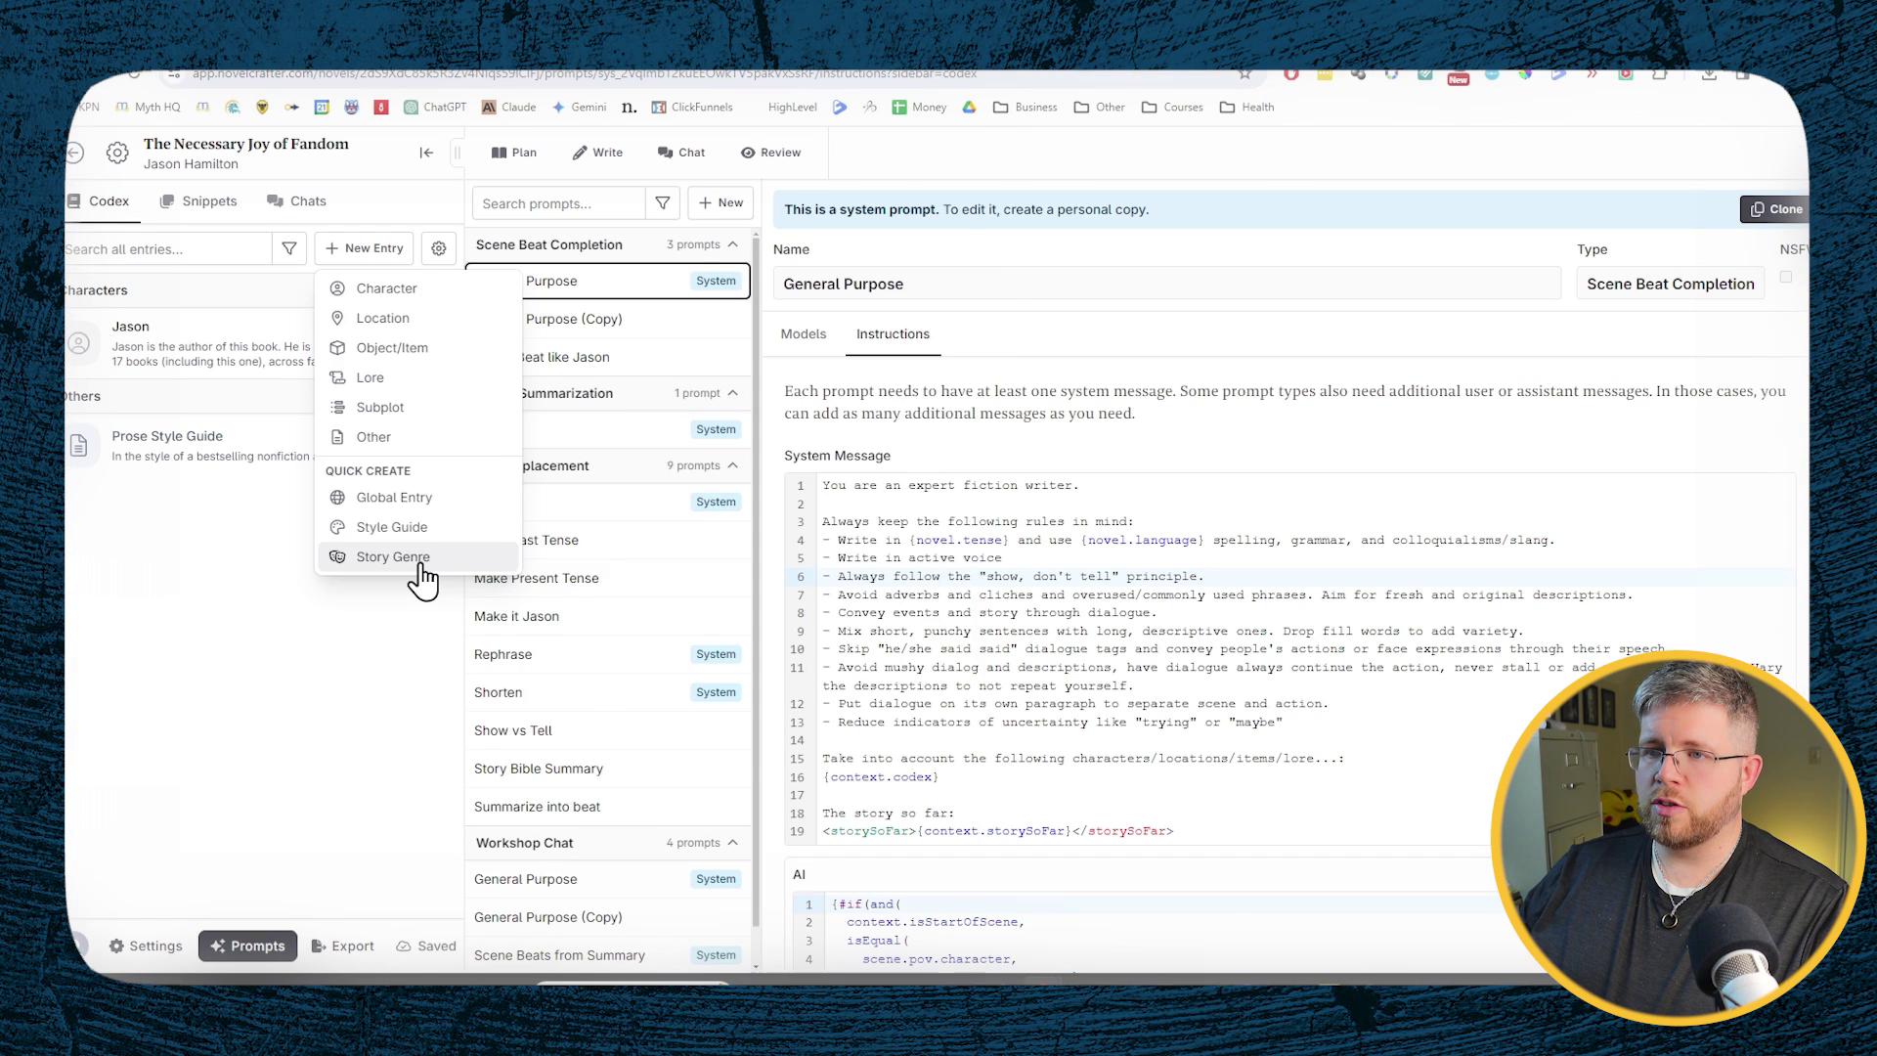
pyautogui.click(422, 562)
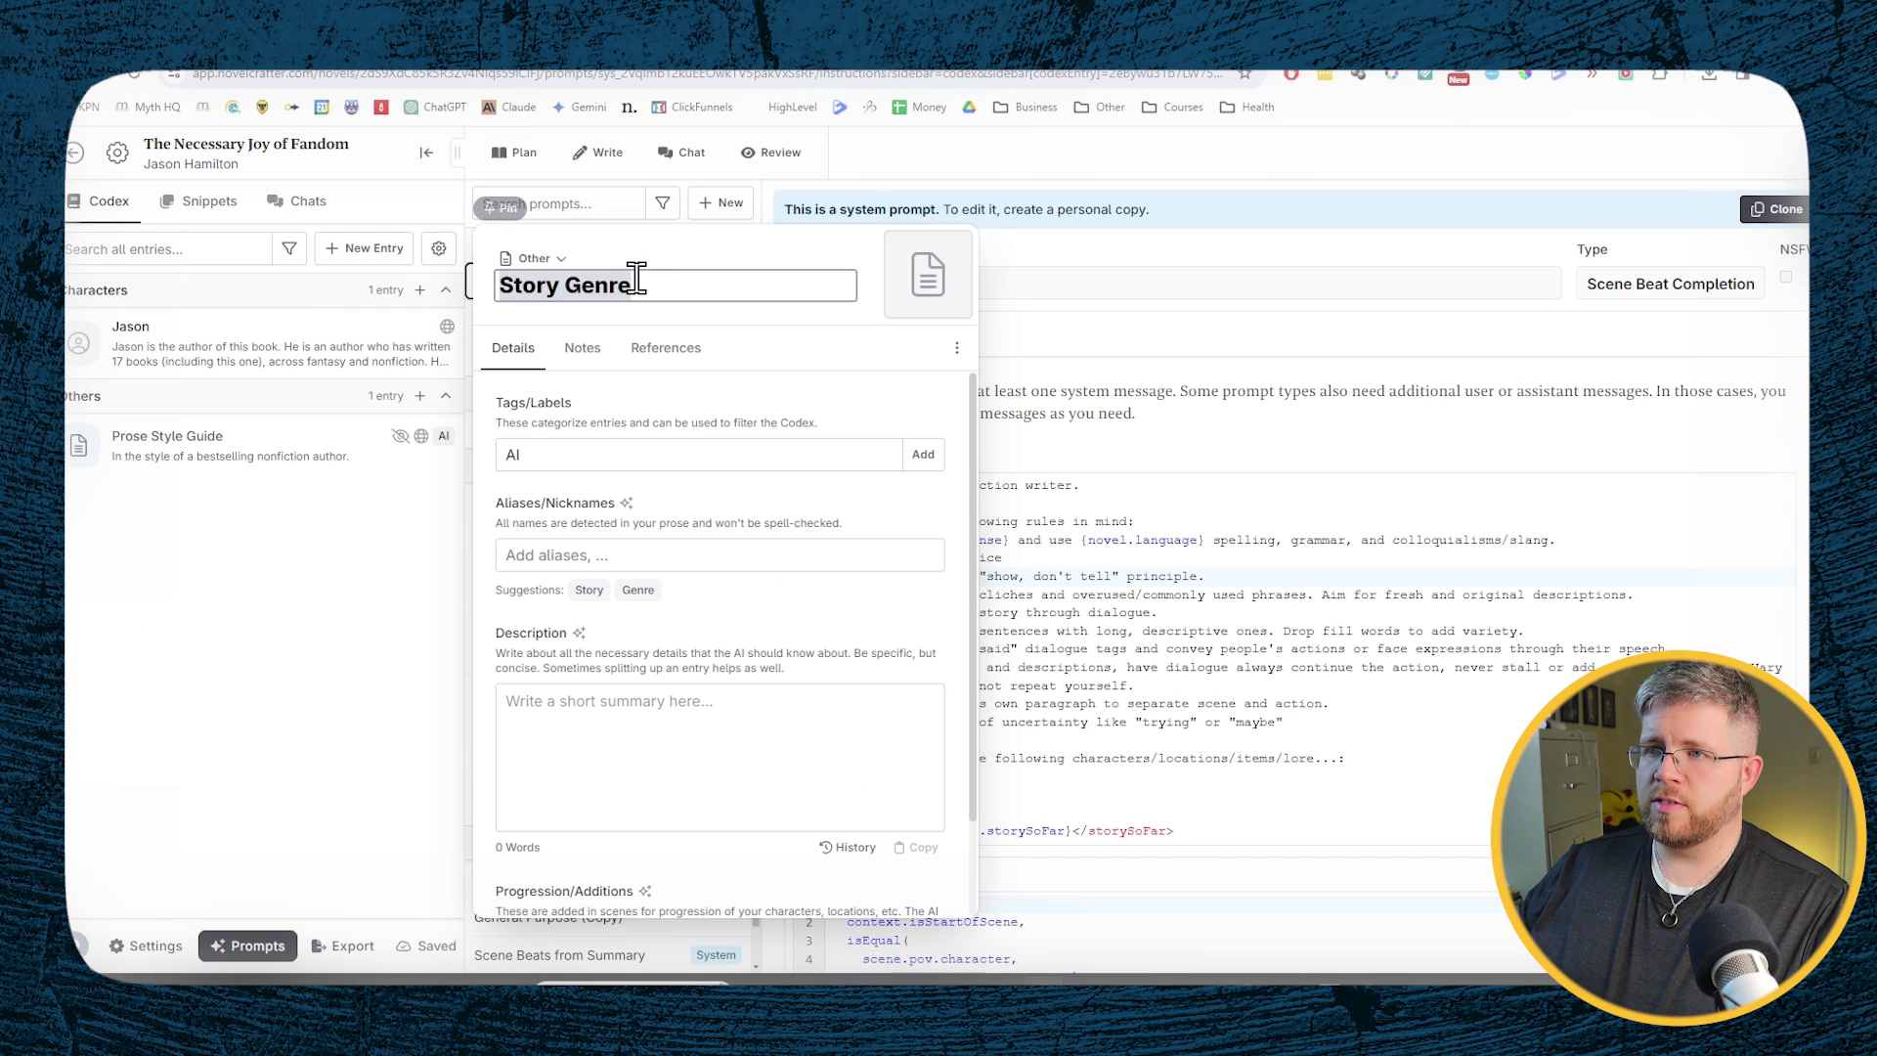
pyautogui.click(574, 729)
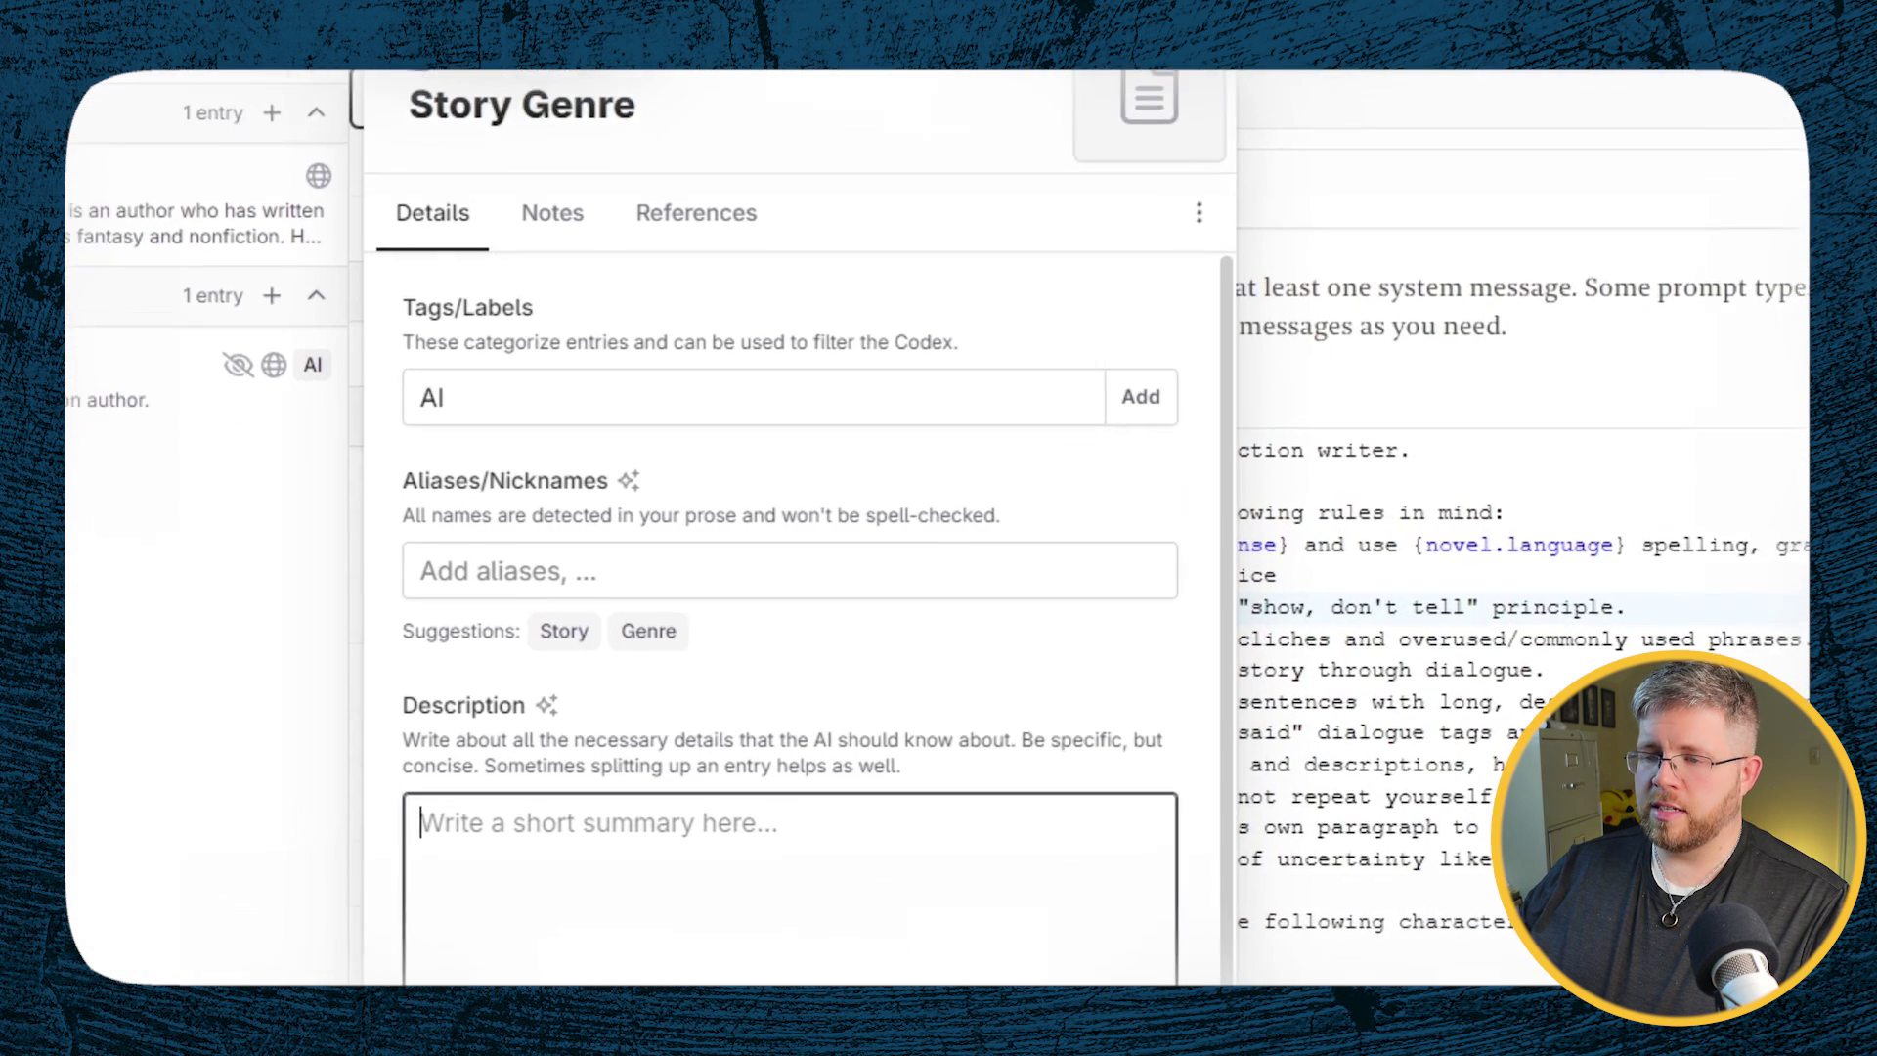
pyautogui.write('T')
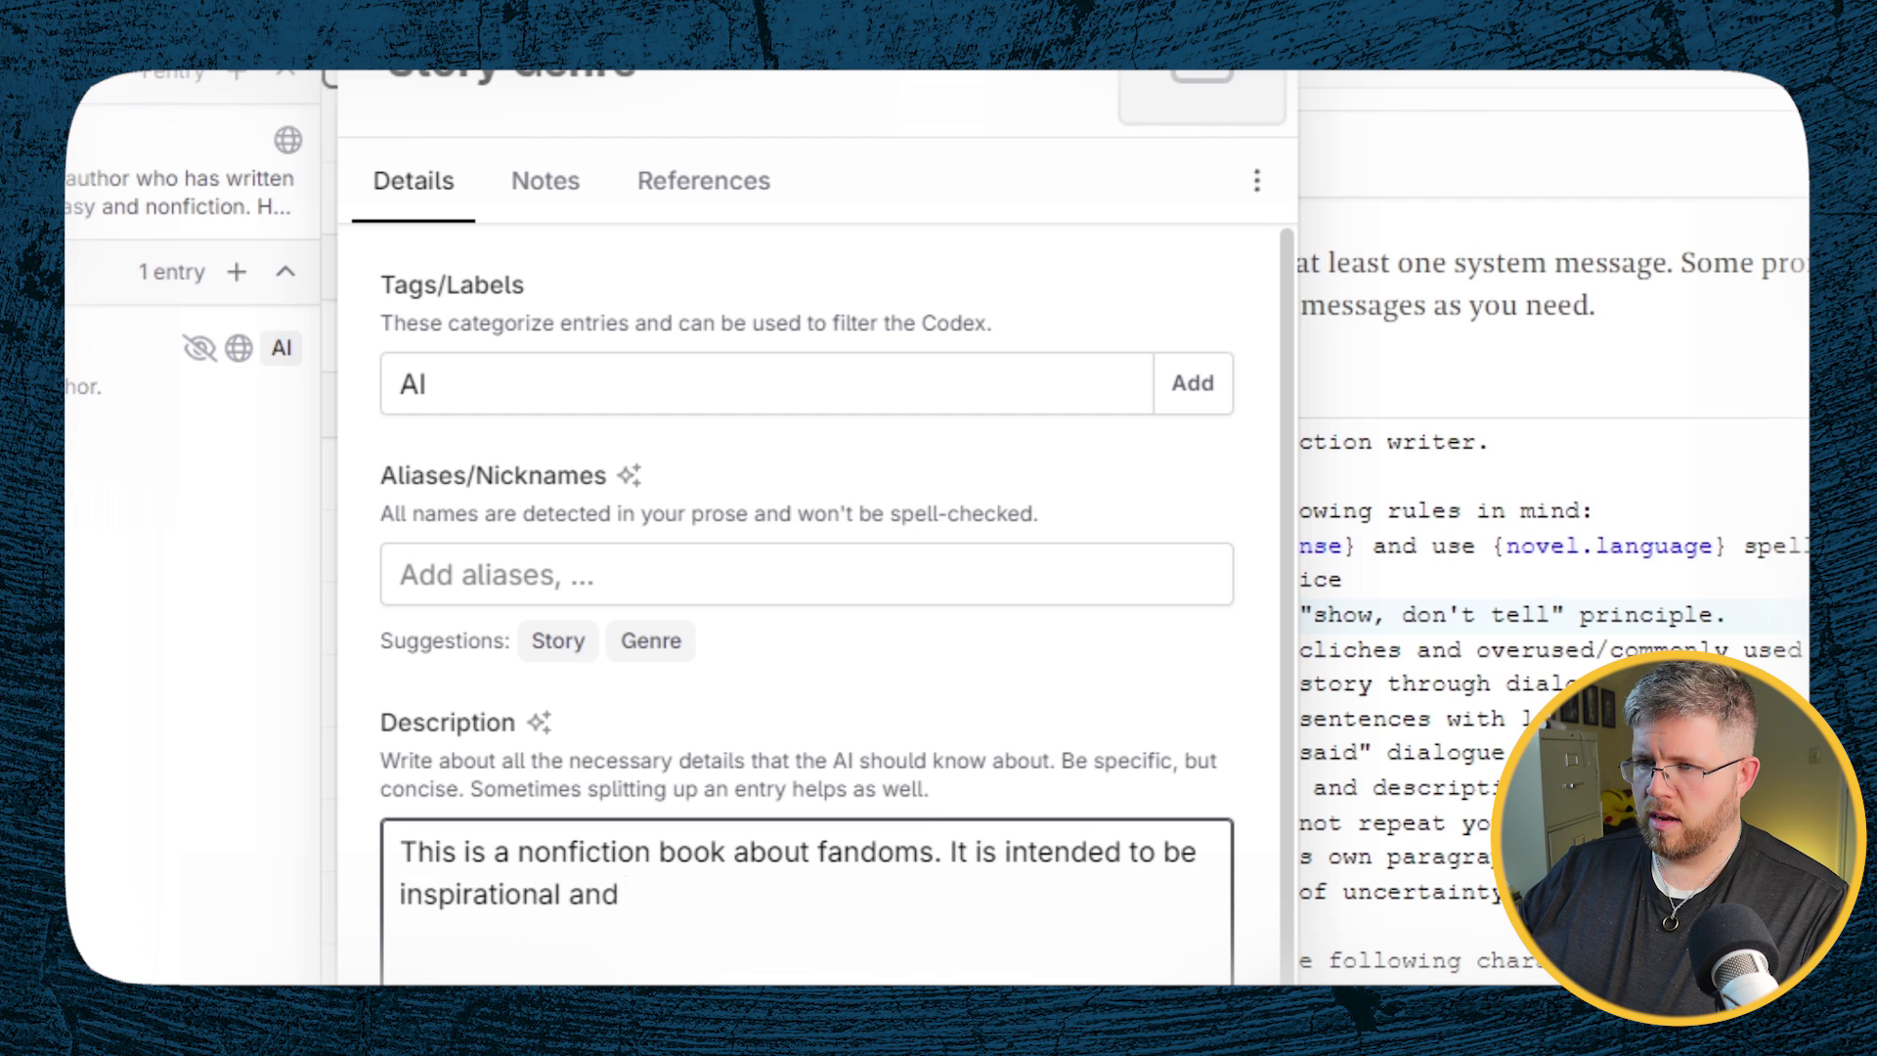
pyautogui.hotkey('ctrl', 'BackSpace')
pyautogui.hotkey('ctrl', 'BackSpace')
pyautogui.write('par')
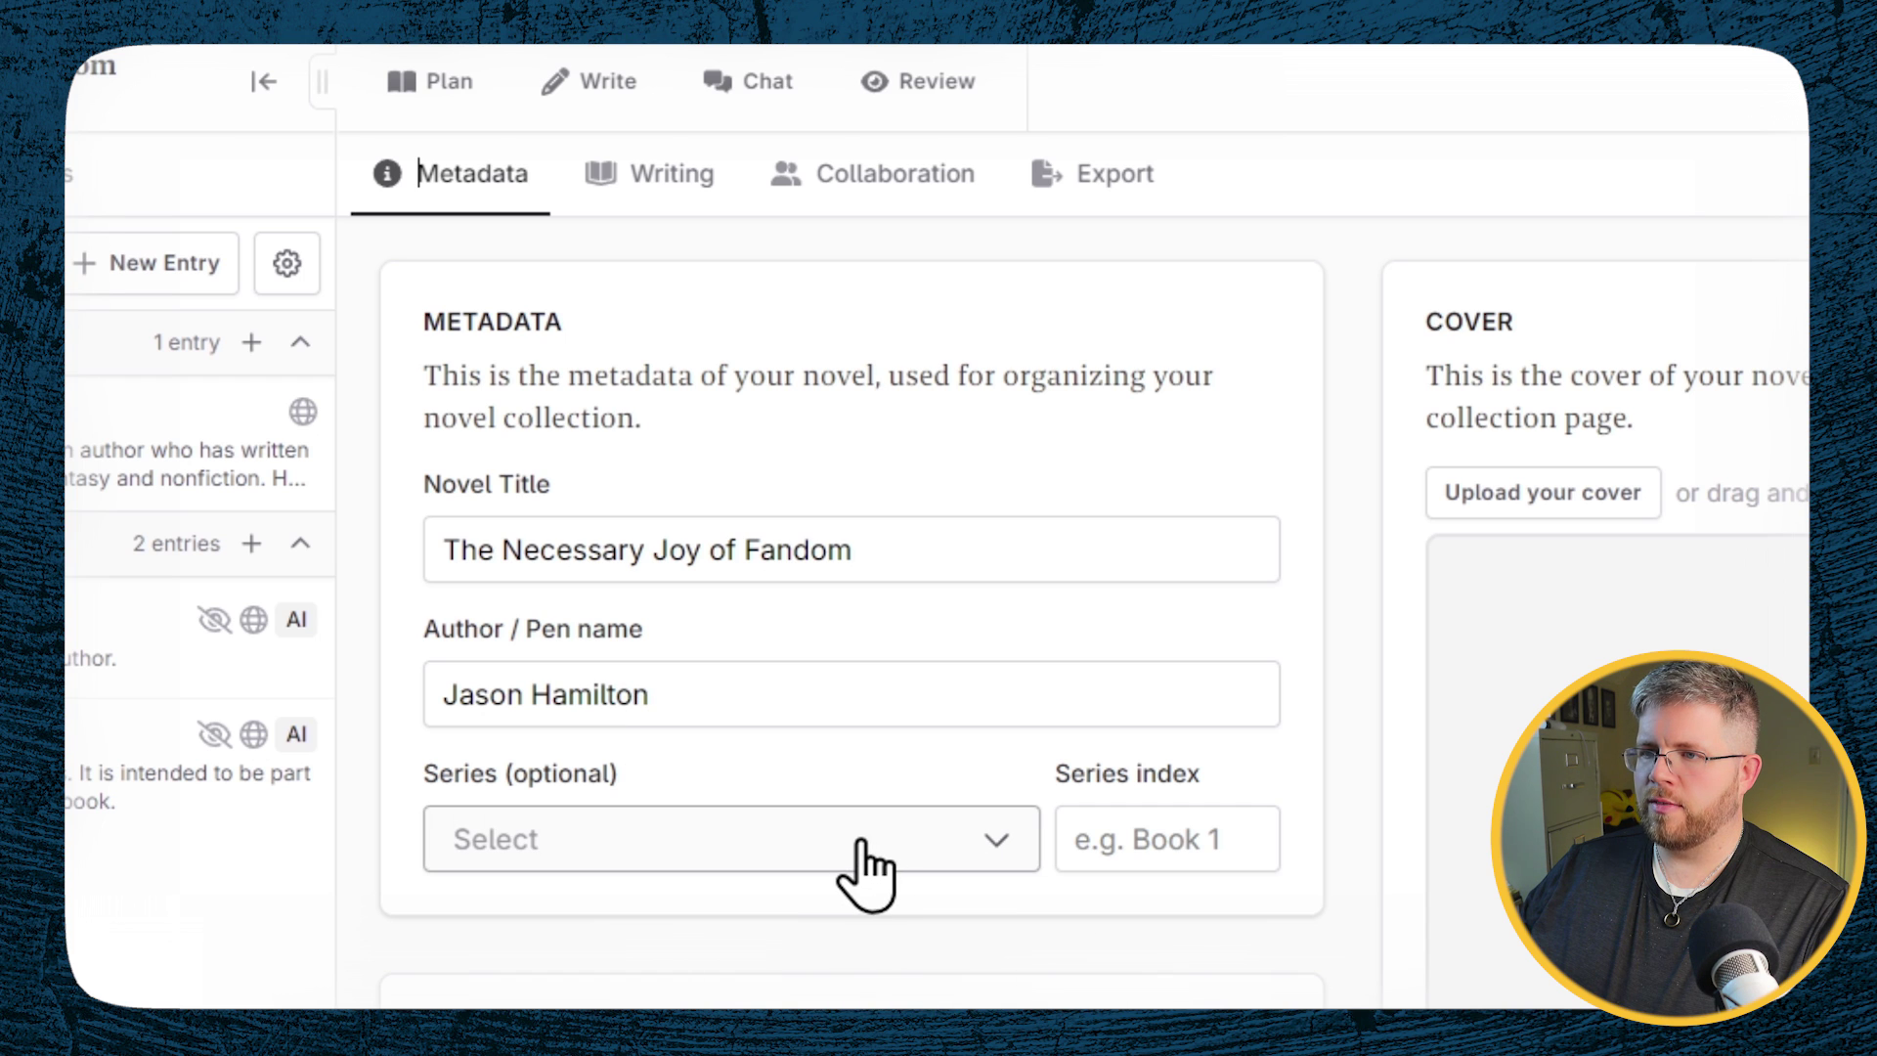
# Step: In the novel's writing settings, set the point of view to 1st Person and reselect the author as the viewpoint character
pyautogui.click(711, 190)
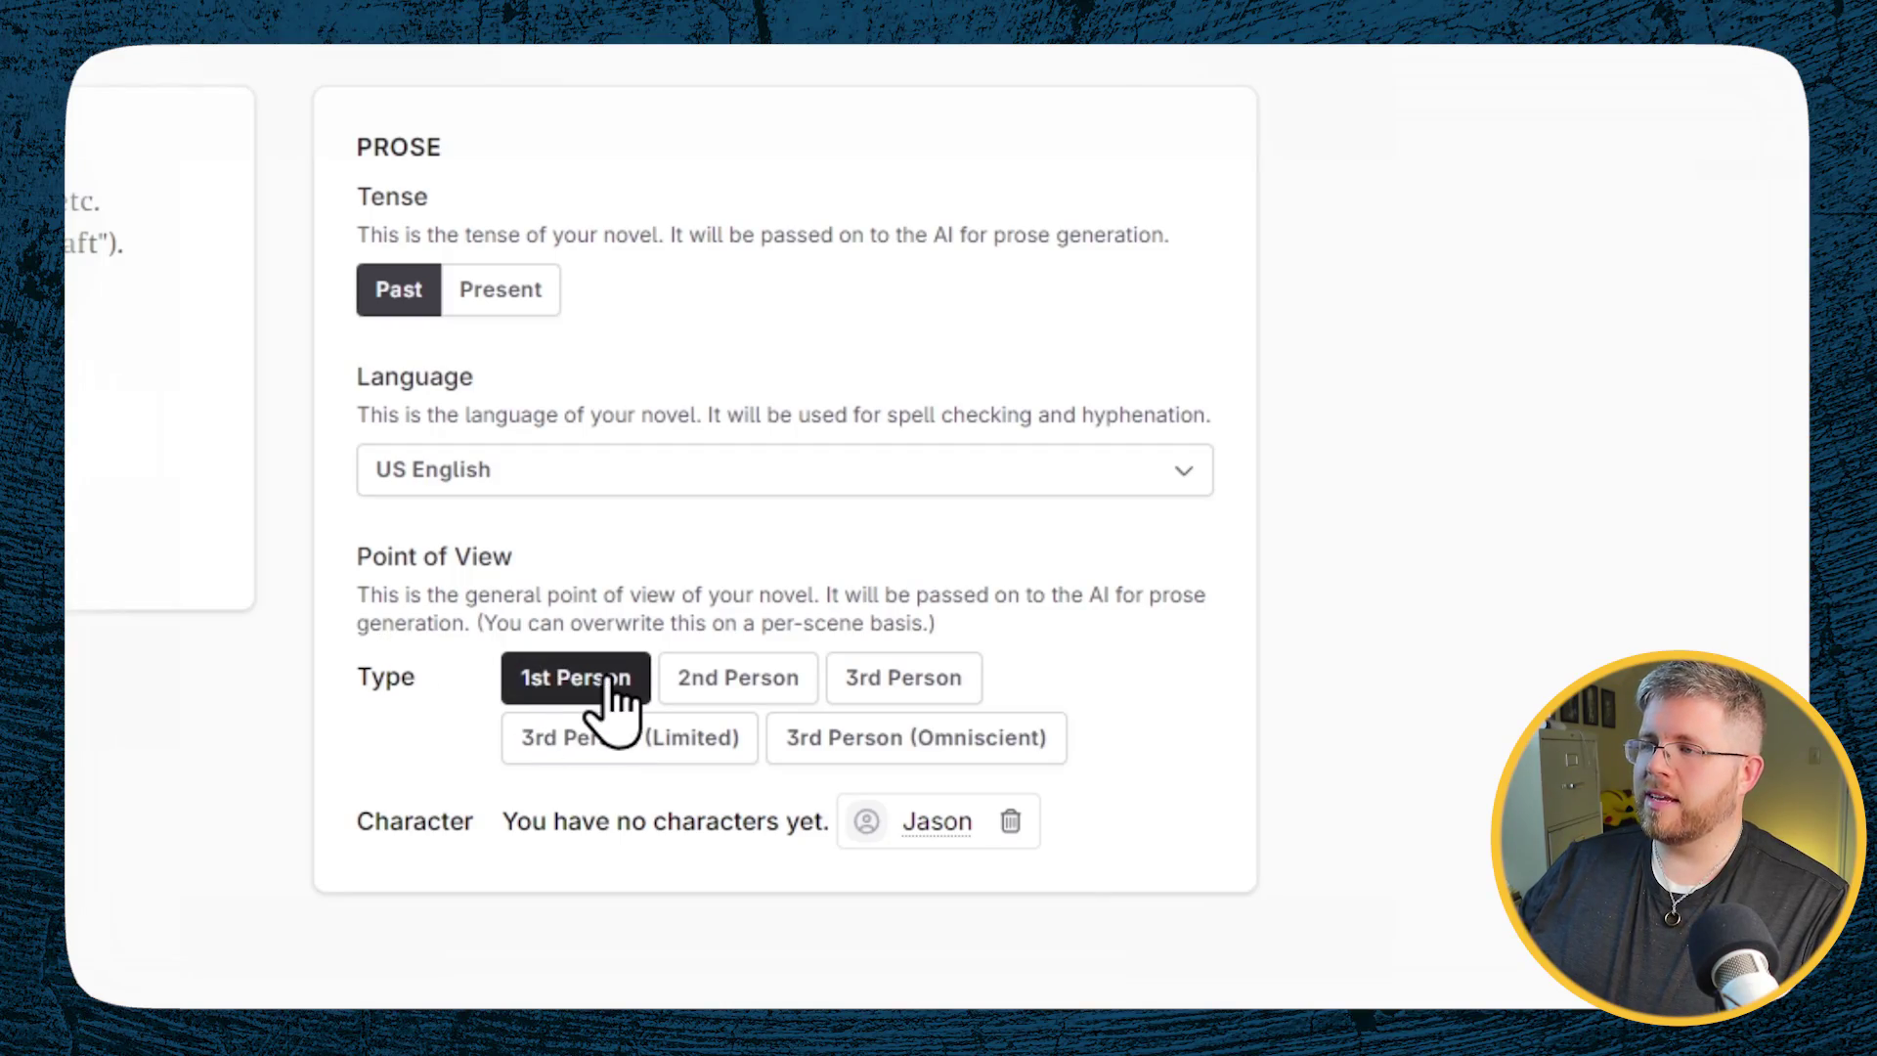
pyautogui.click(598, 692)
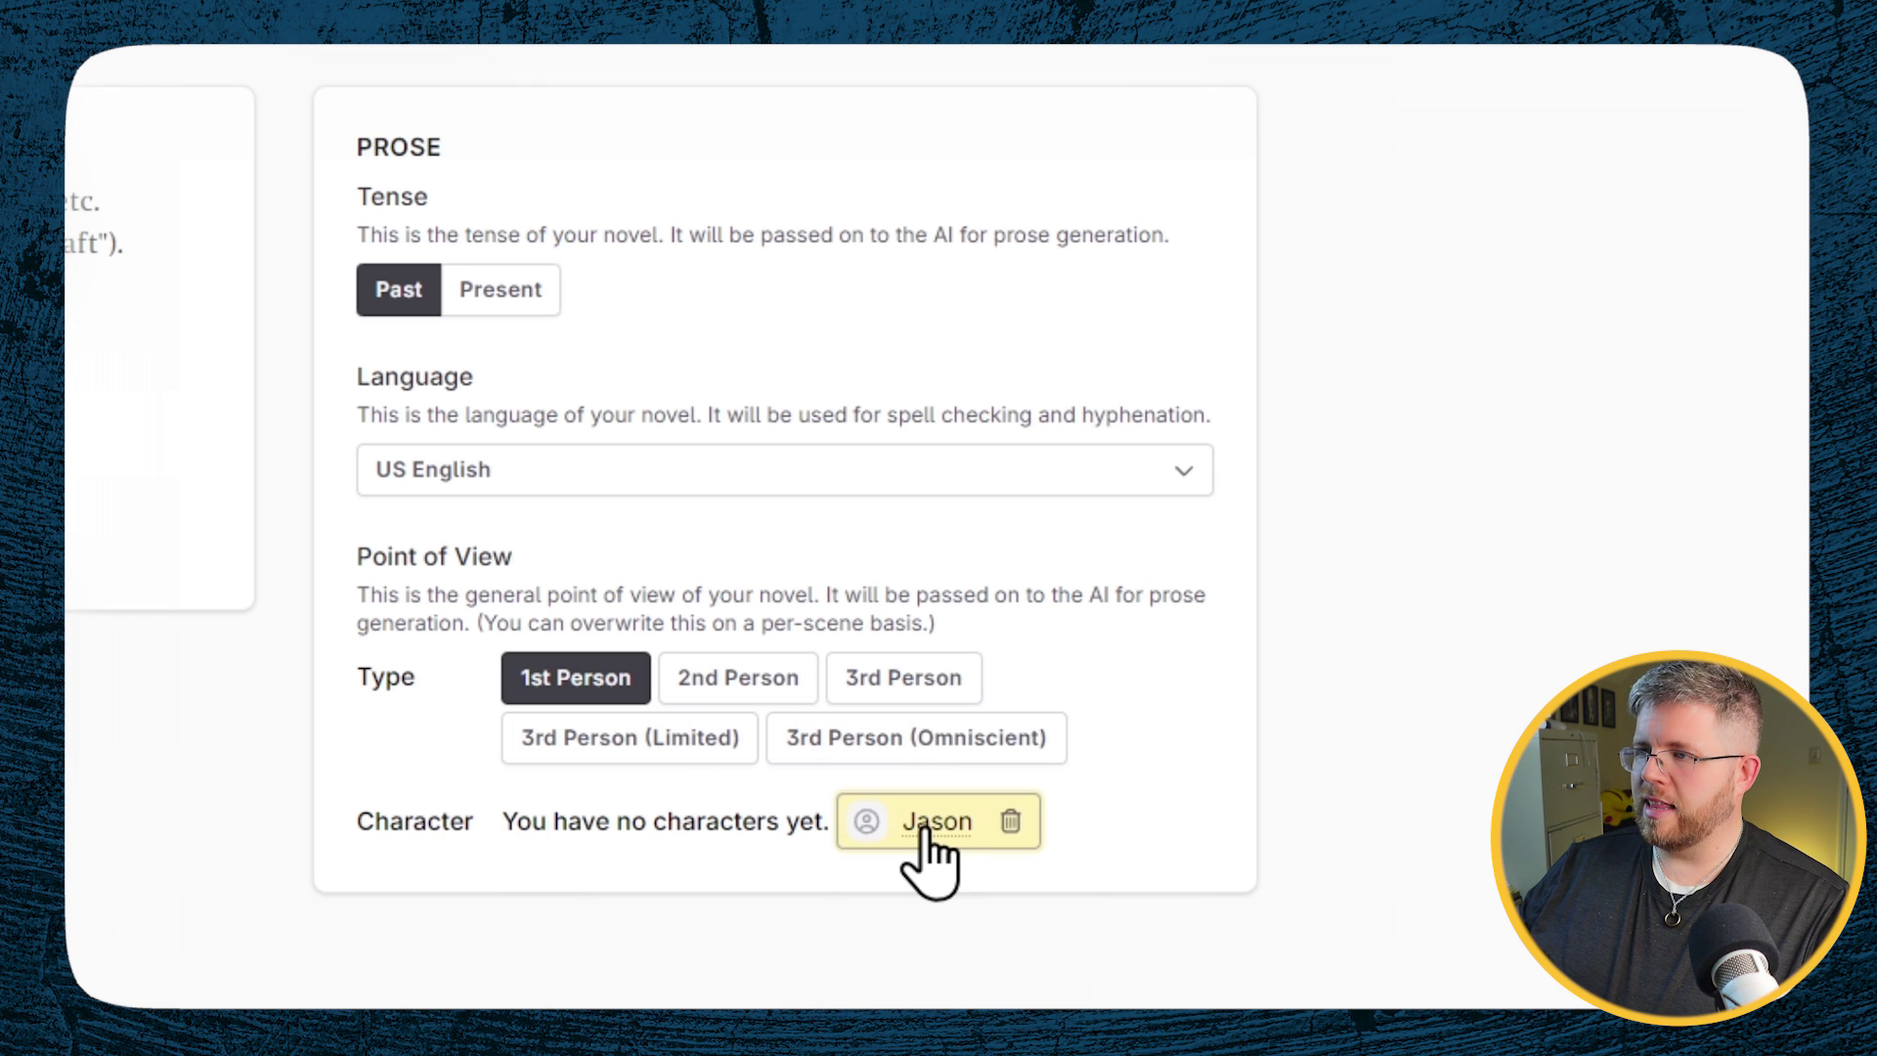
pyautogui.moveTo(927, 858)
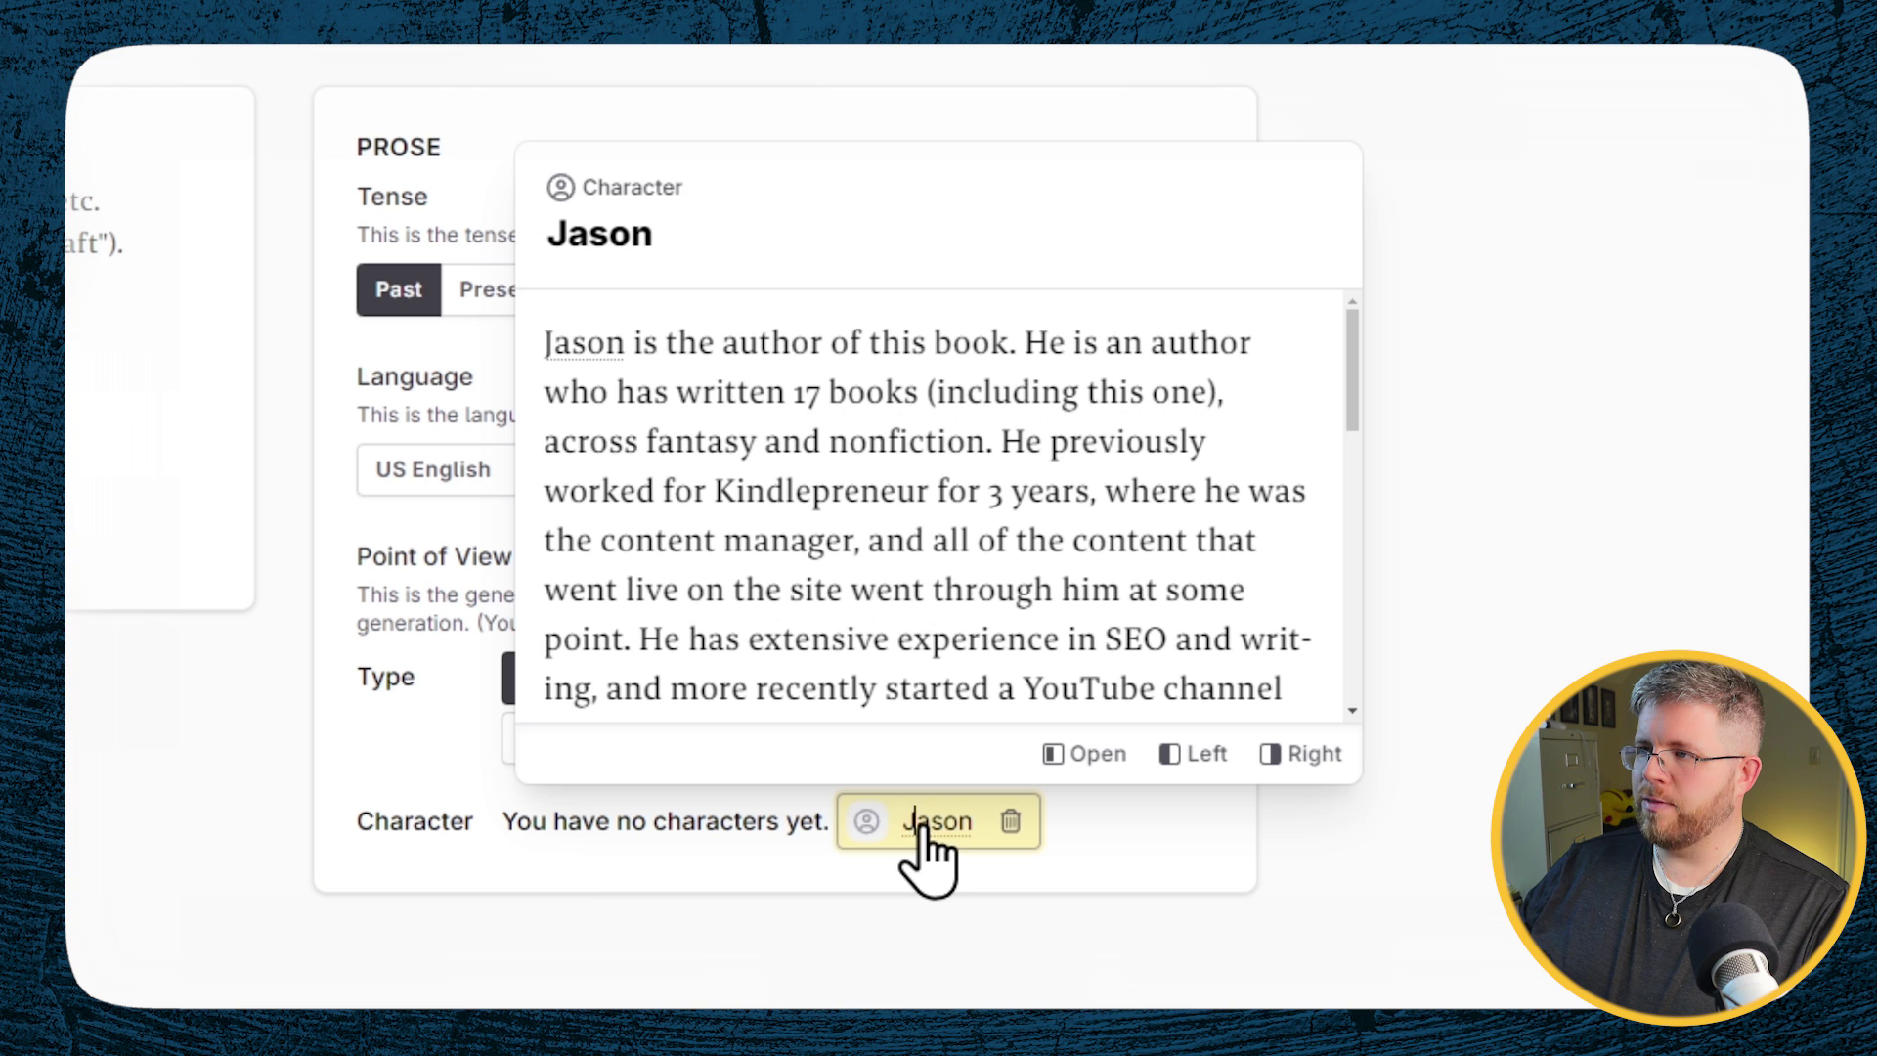
pyautogui.click(1011, 821)
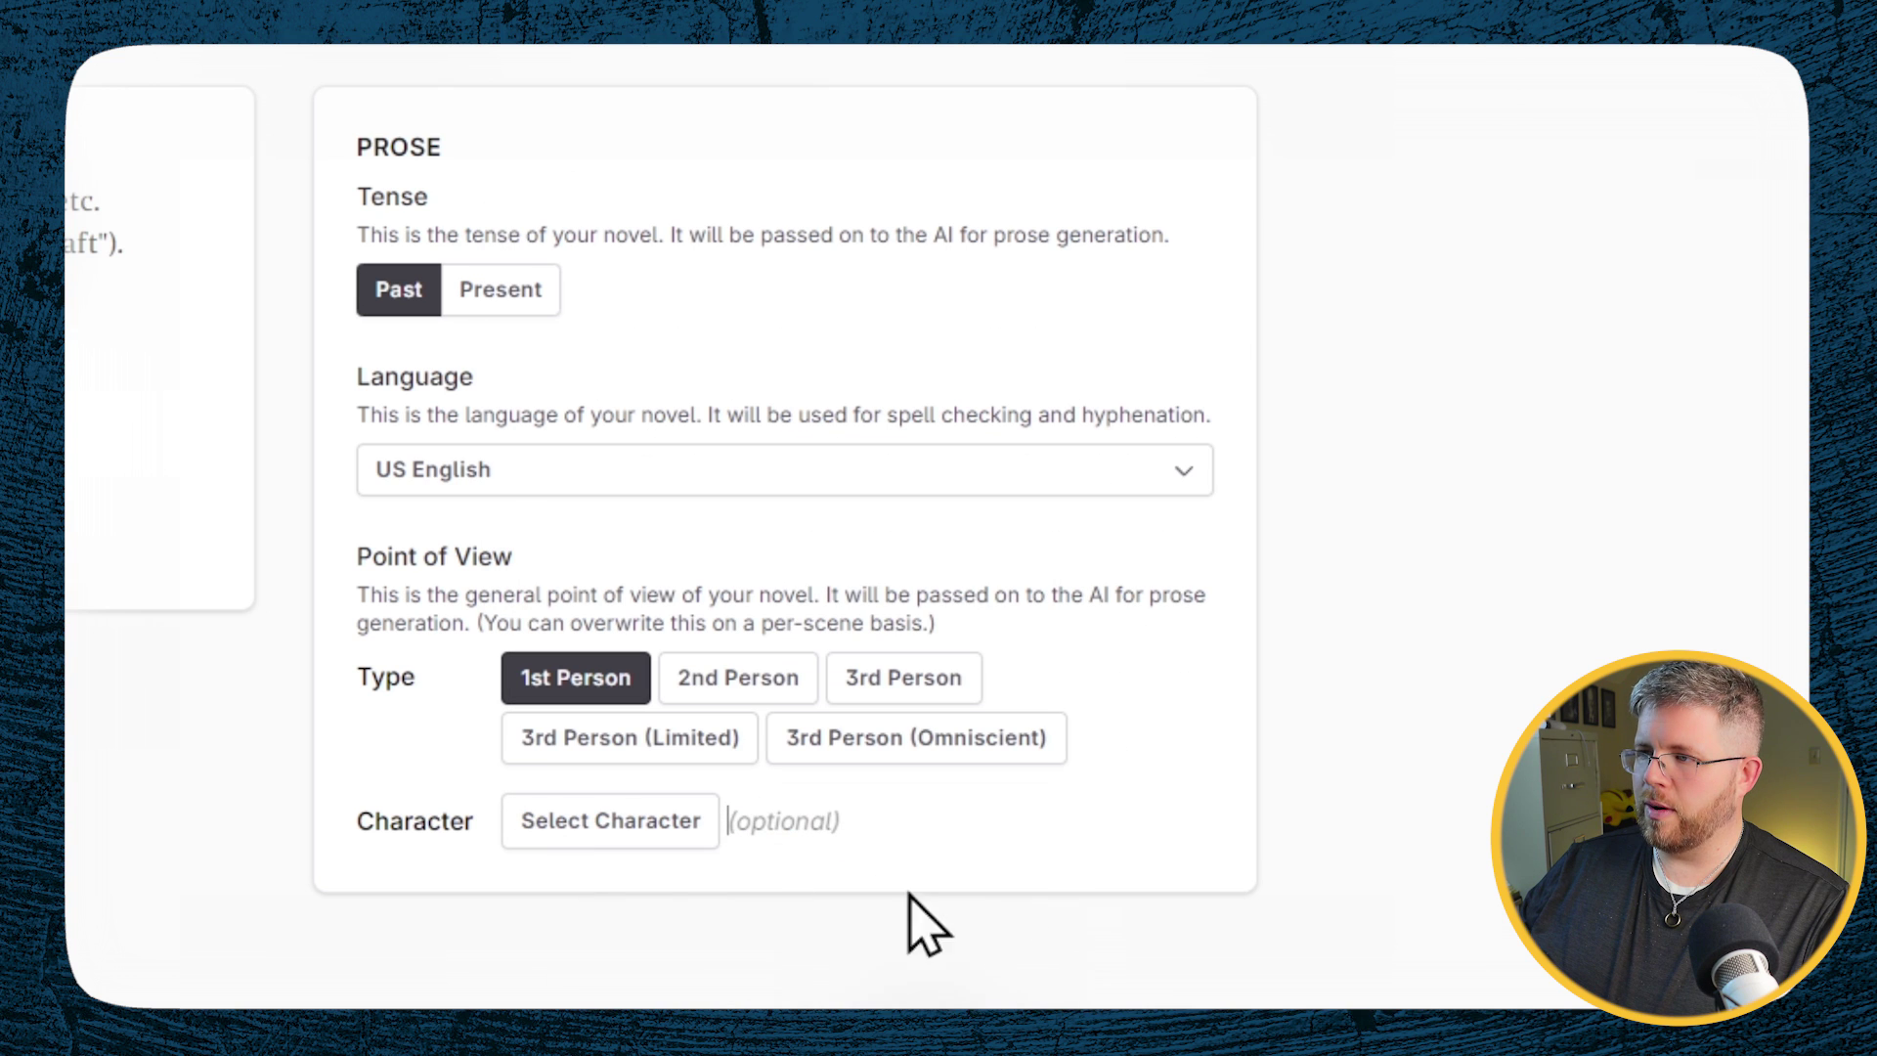
pyautogui.click(611, 824)
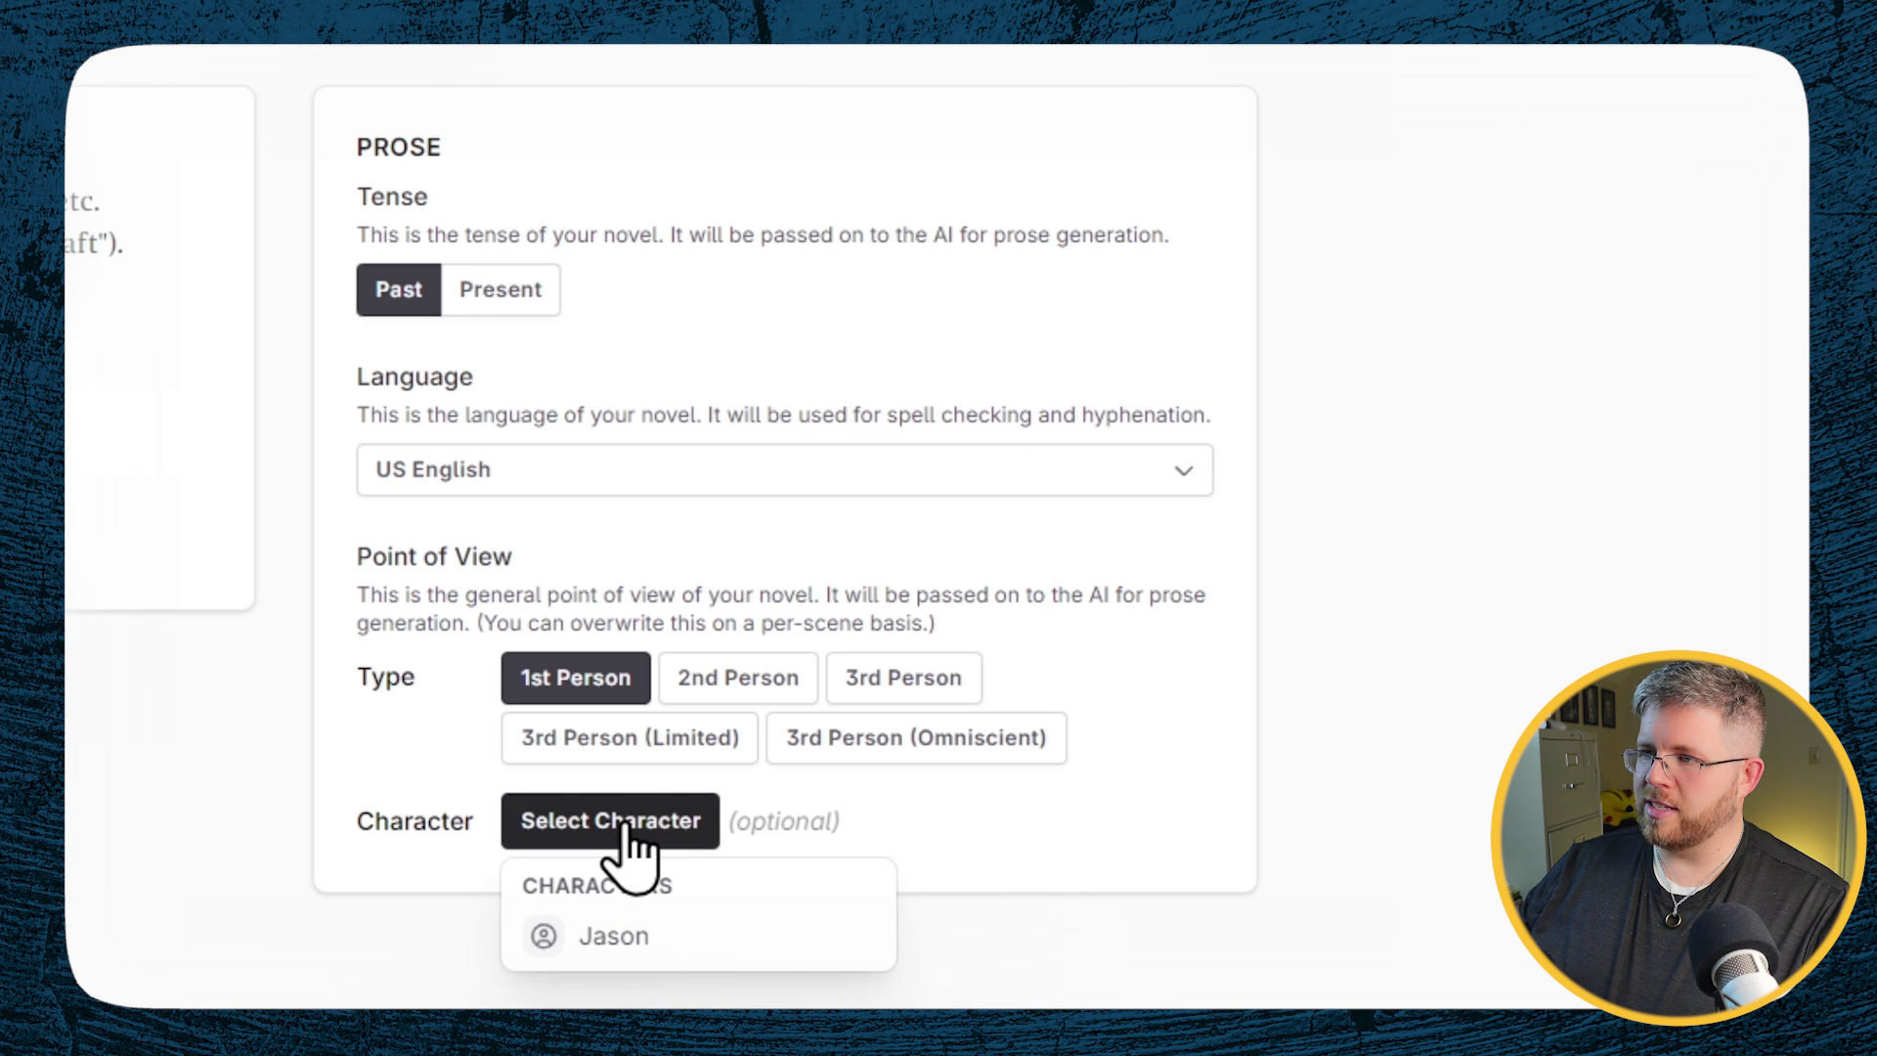
pyautogui.click(547, 939)
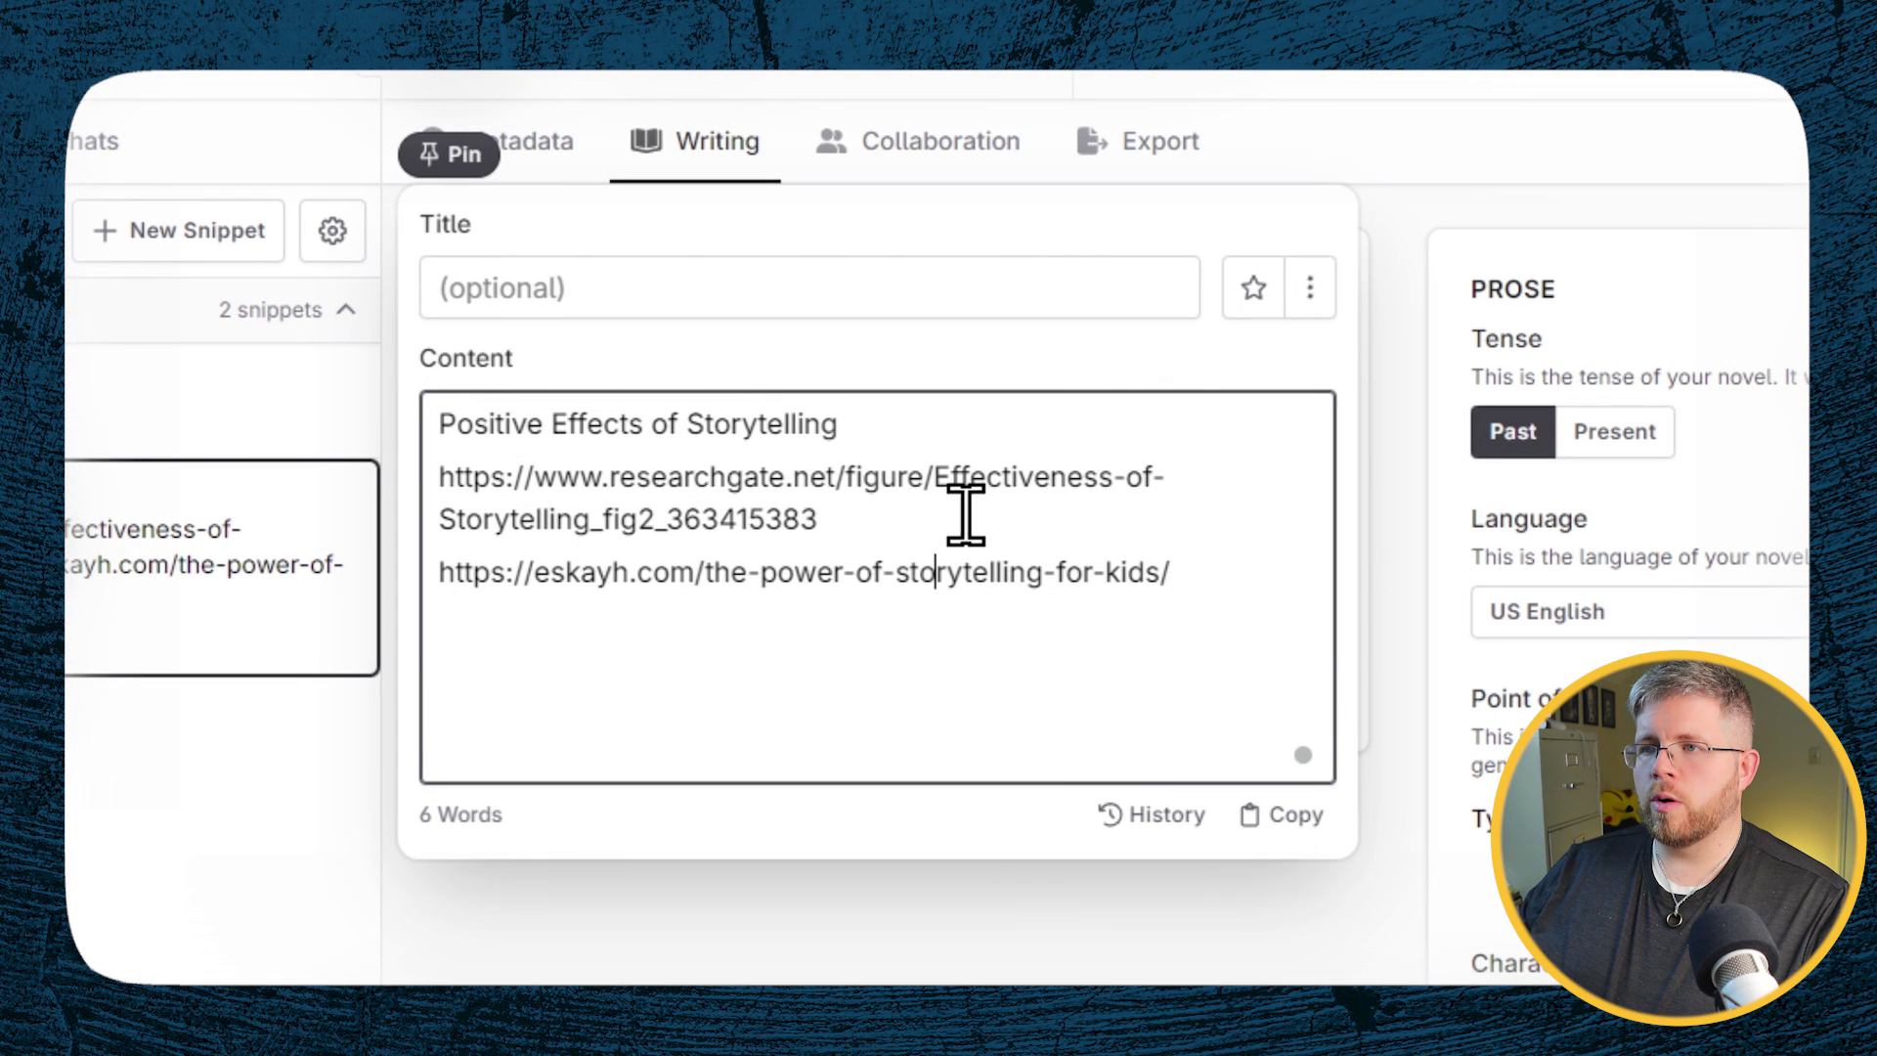
# Step: Copy the ResearchGate link from the Positive Effects of Storytelling snippet and open it in a new browser tab
pyautogui.moveTo(1223, 572); pyautogui.dragTo(439, 585)
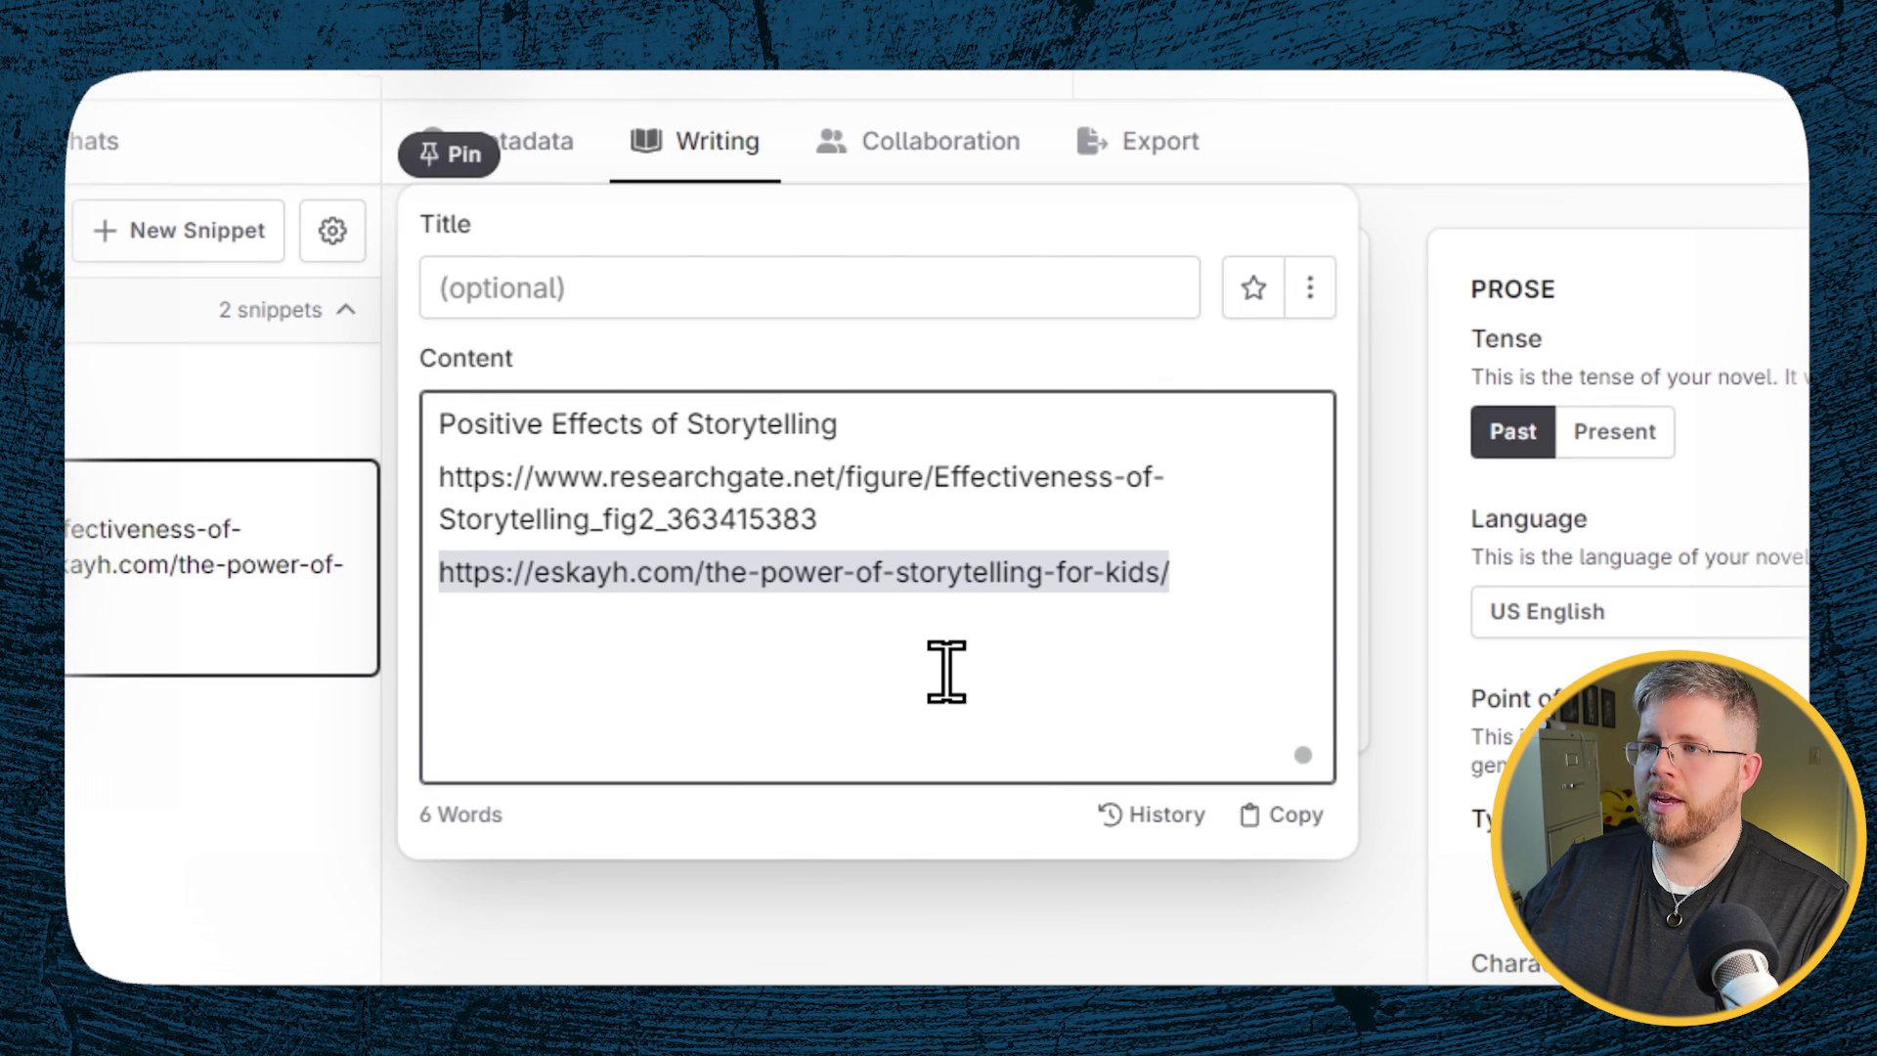
pyautogui.tripleClick(422, 499)
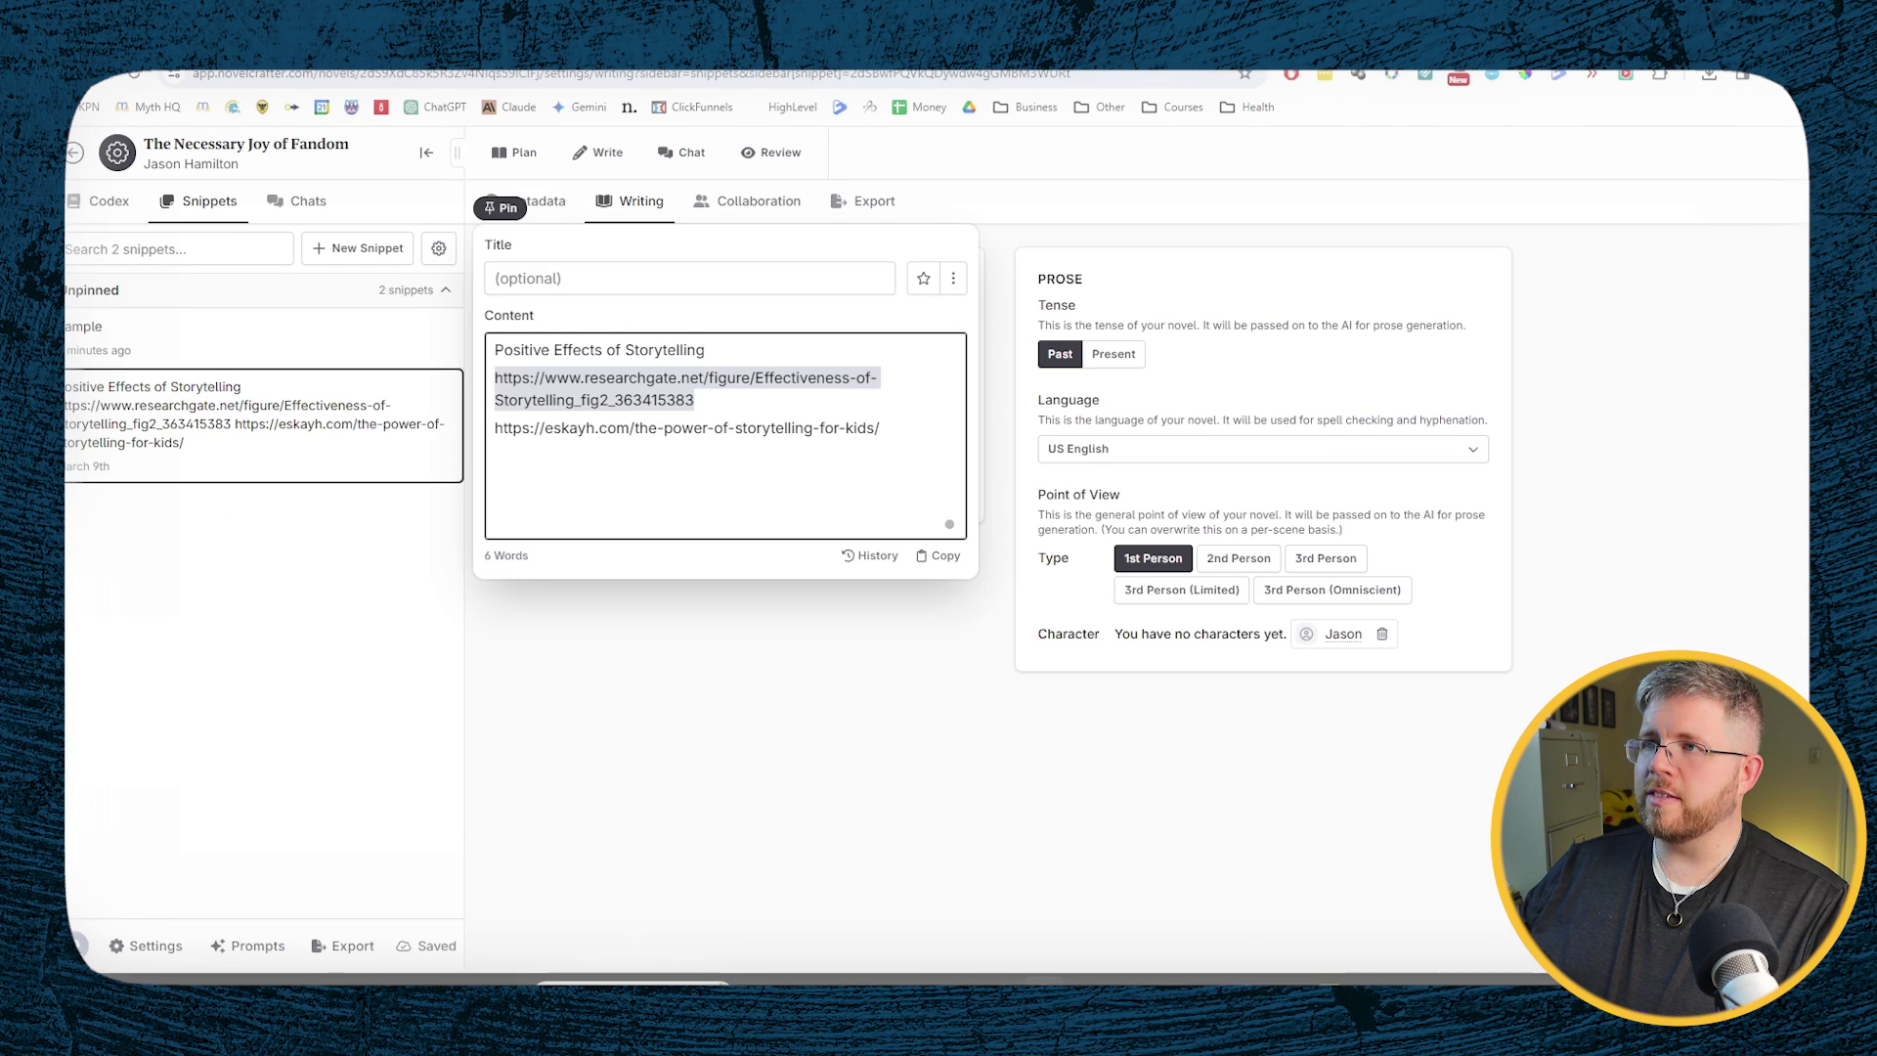
pyautogui.hotkey('ctrl', 'c')
pyautogui.hotkey('ctrl', 't')
pyautogui.hotkey('ctrl', 'v')
pyautogui.press('Return')
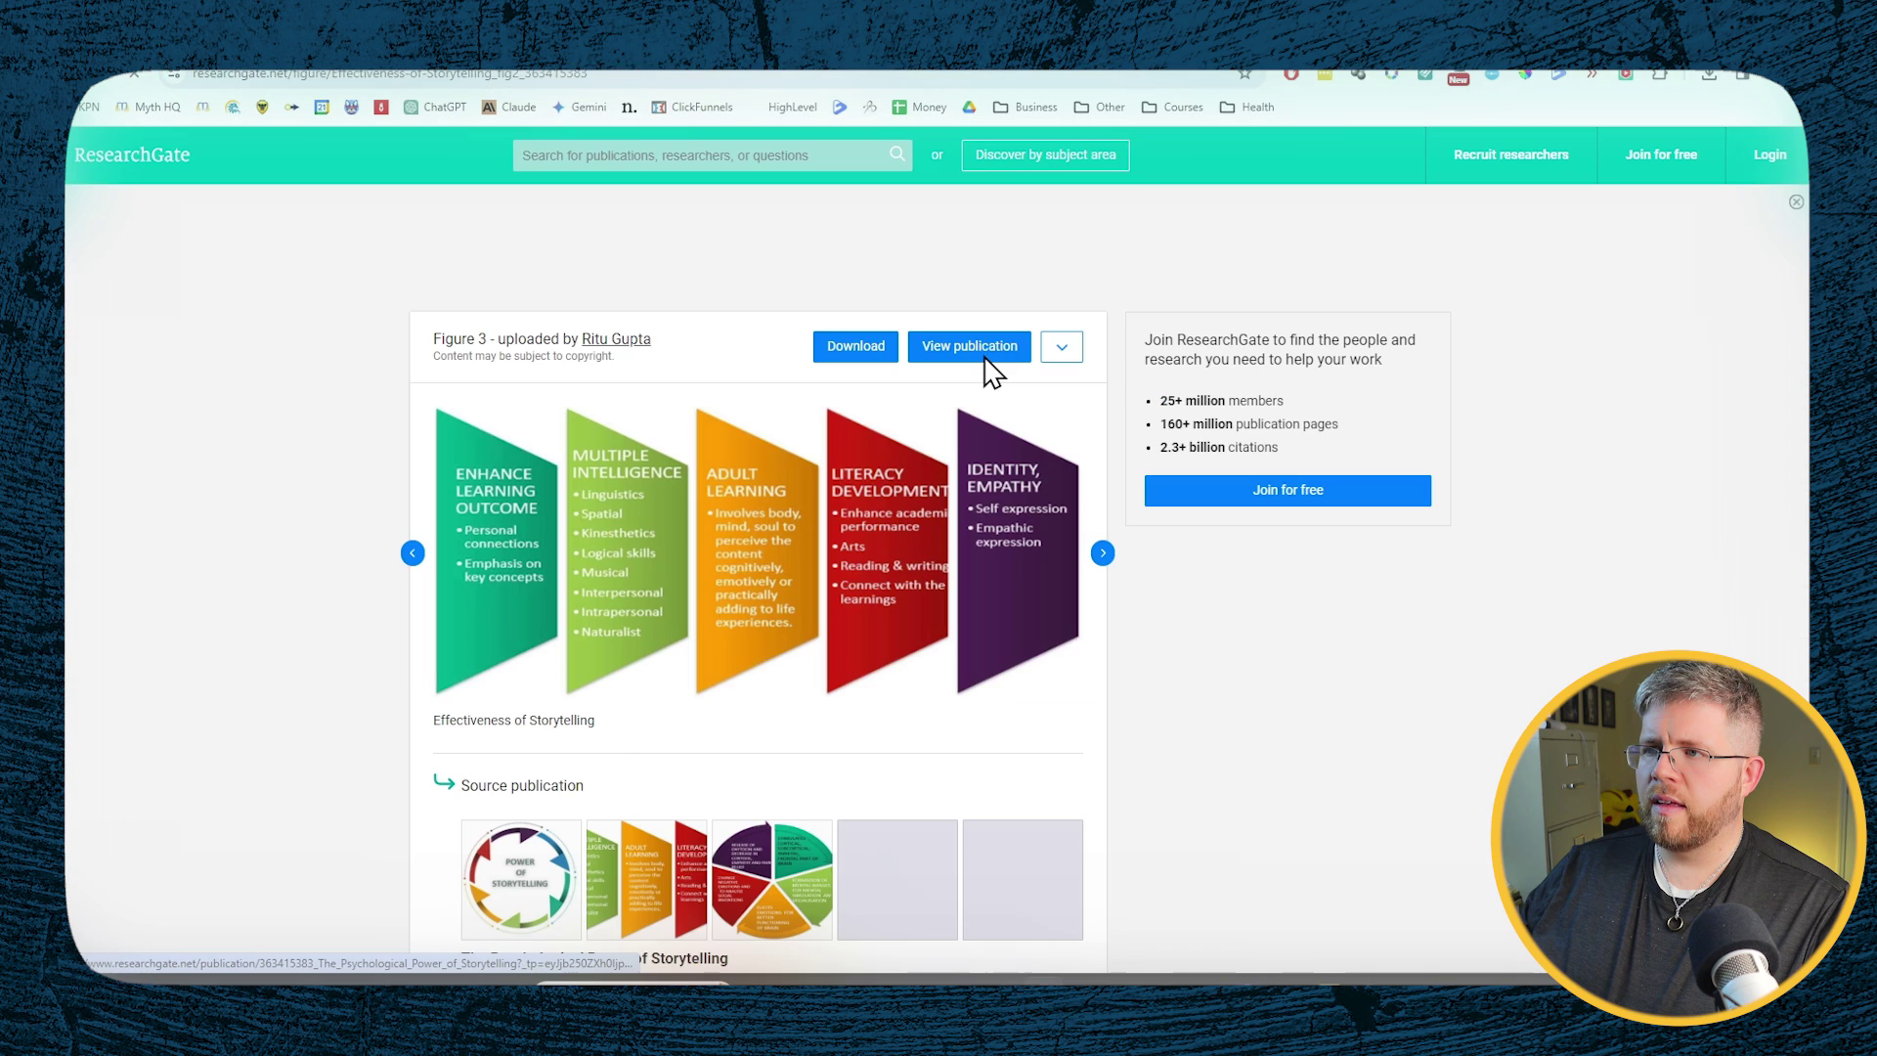
# Step: Open the figure's source publication and select the full abstract text for copying
pyautogui.click(978, 354)
pyautogui.scroll(-10, 150, 759)
pyautogui.scroll(10, 184, 759)
pyautogui.scroll(-2, 515, 695)
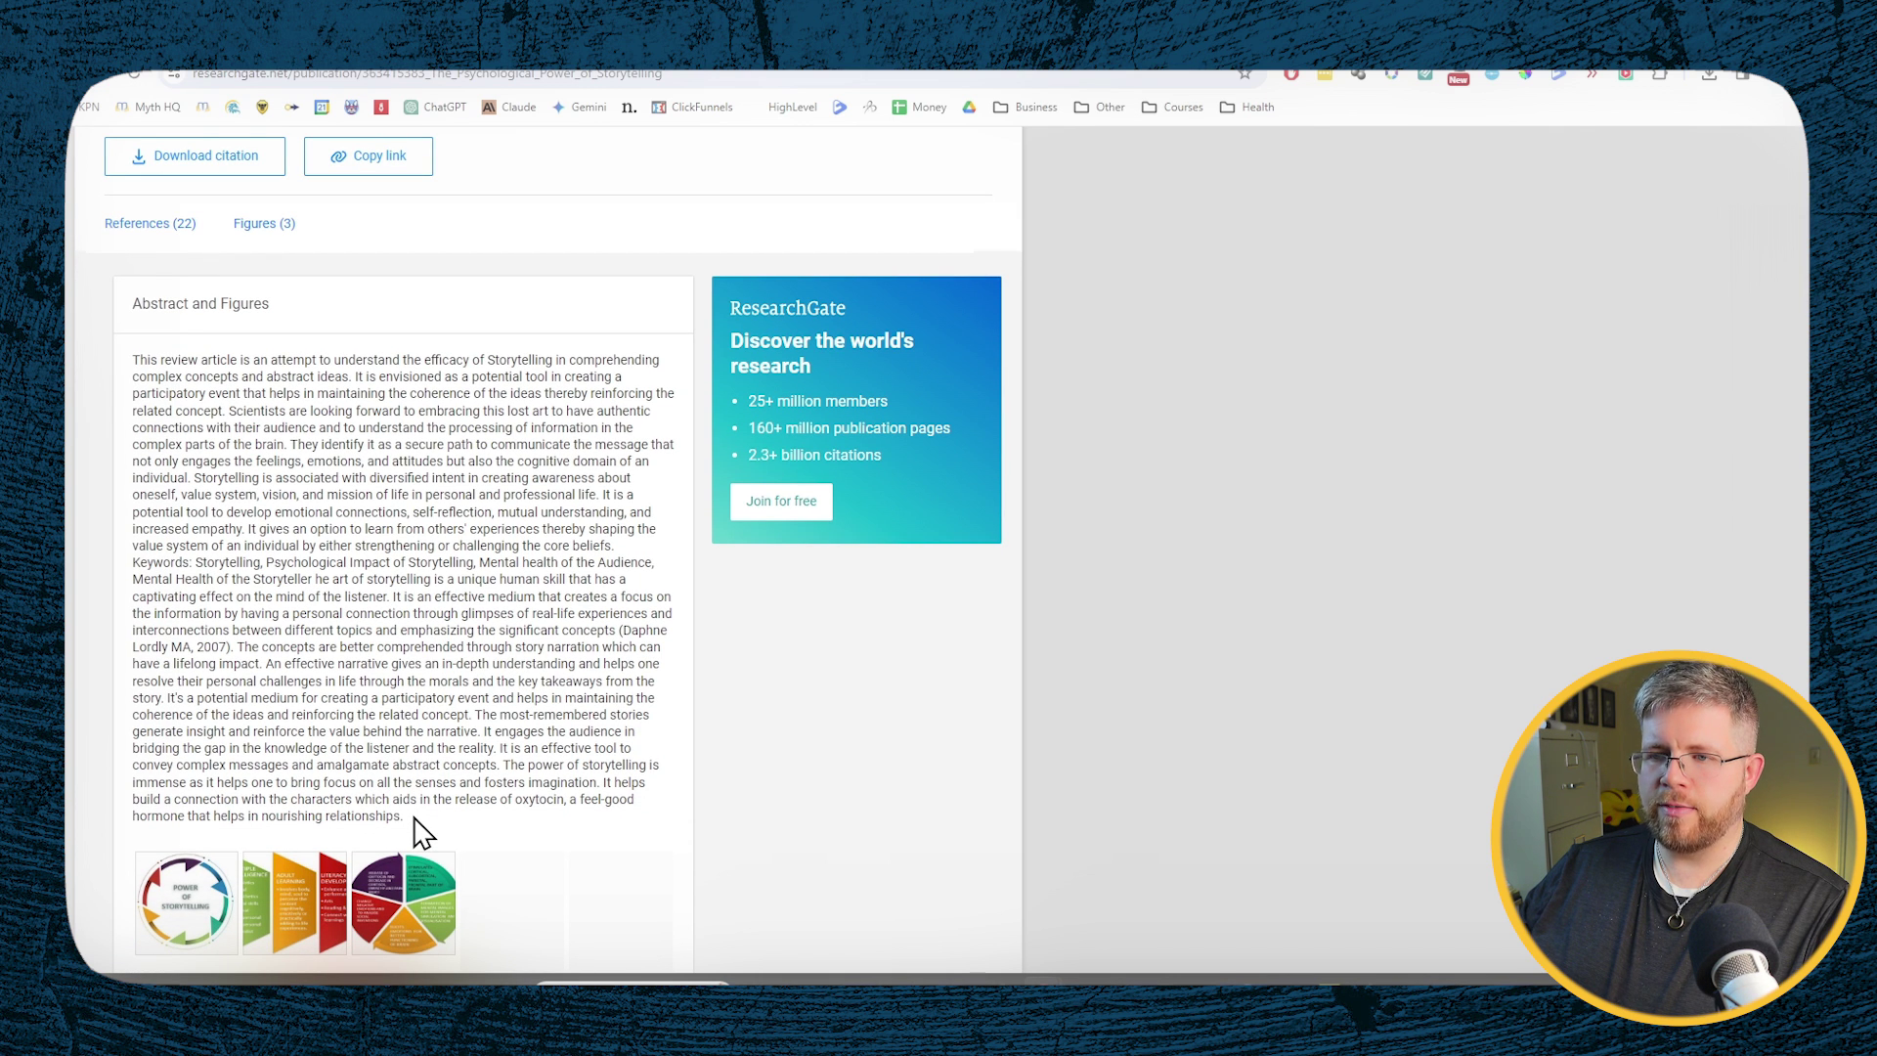
pyautogui.moveTo(406, 817); pyautogui.dragTo(122, 354)
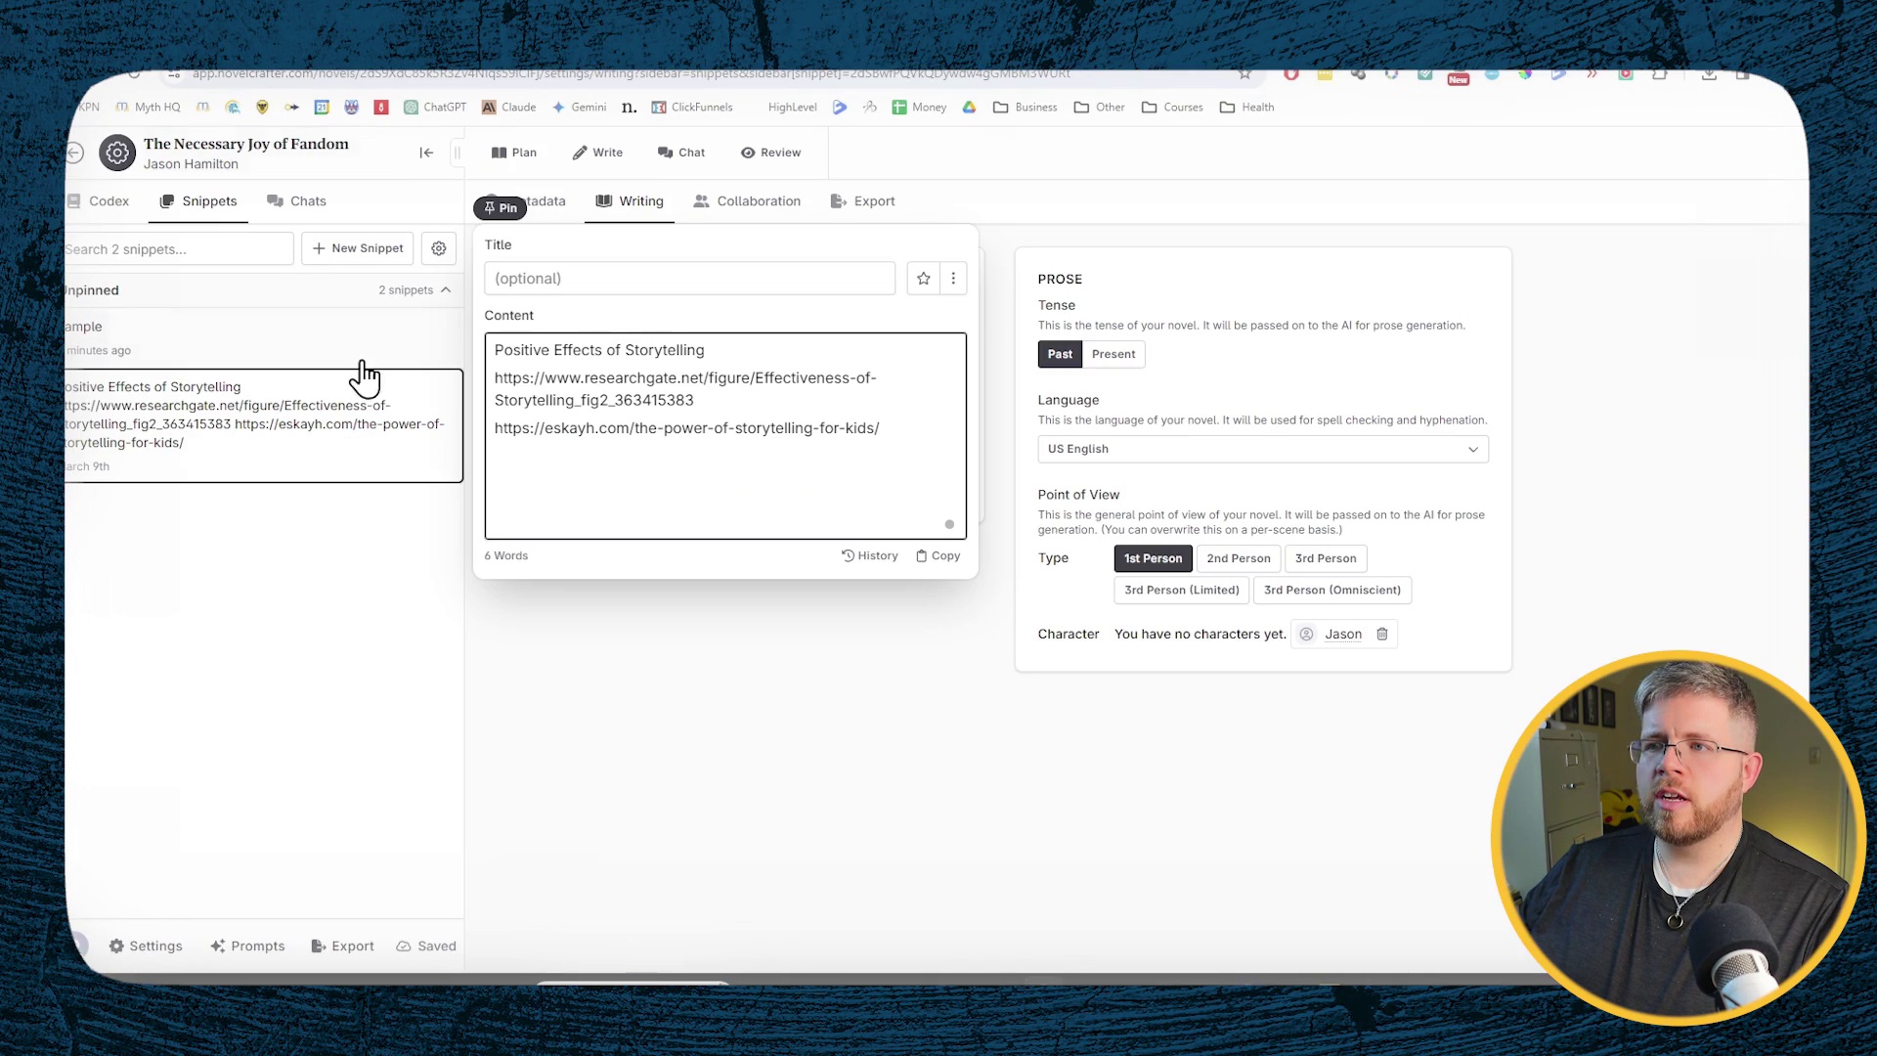
# Step: Create a global codex entry in Novelcrafter with the copied storytelling abstract as its description
pyautogui.click(115, 202)
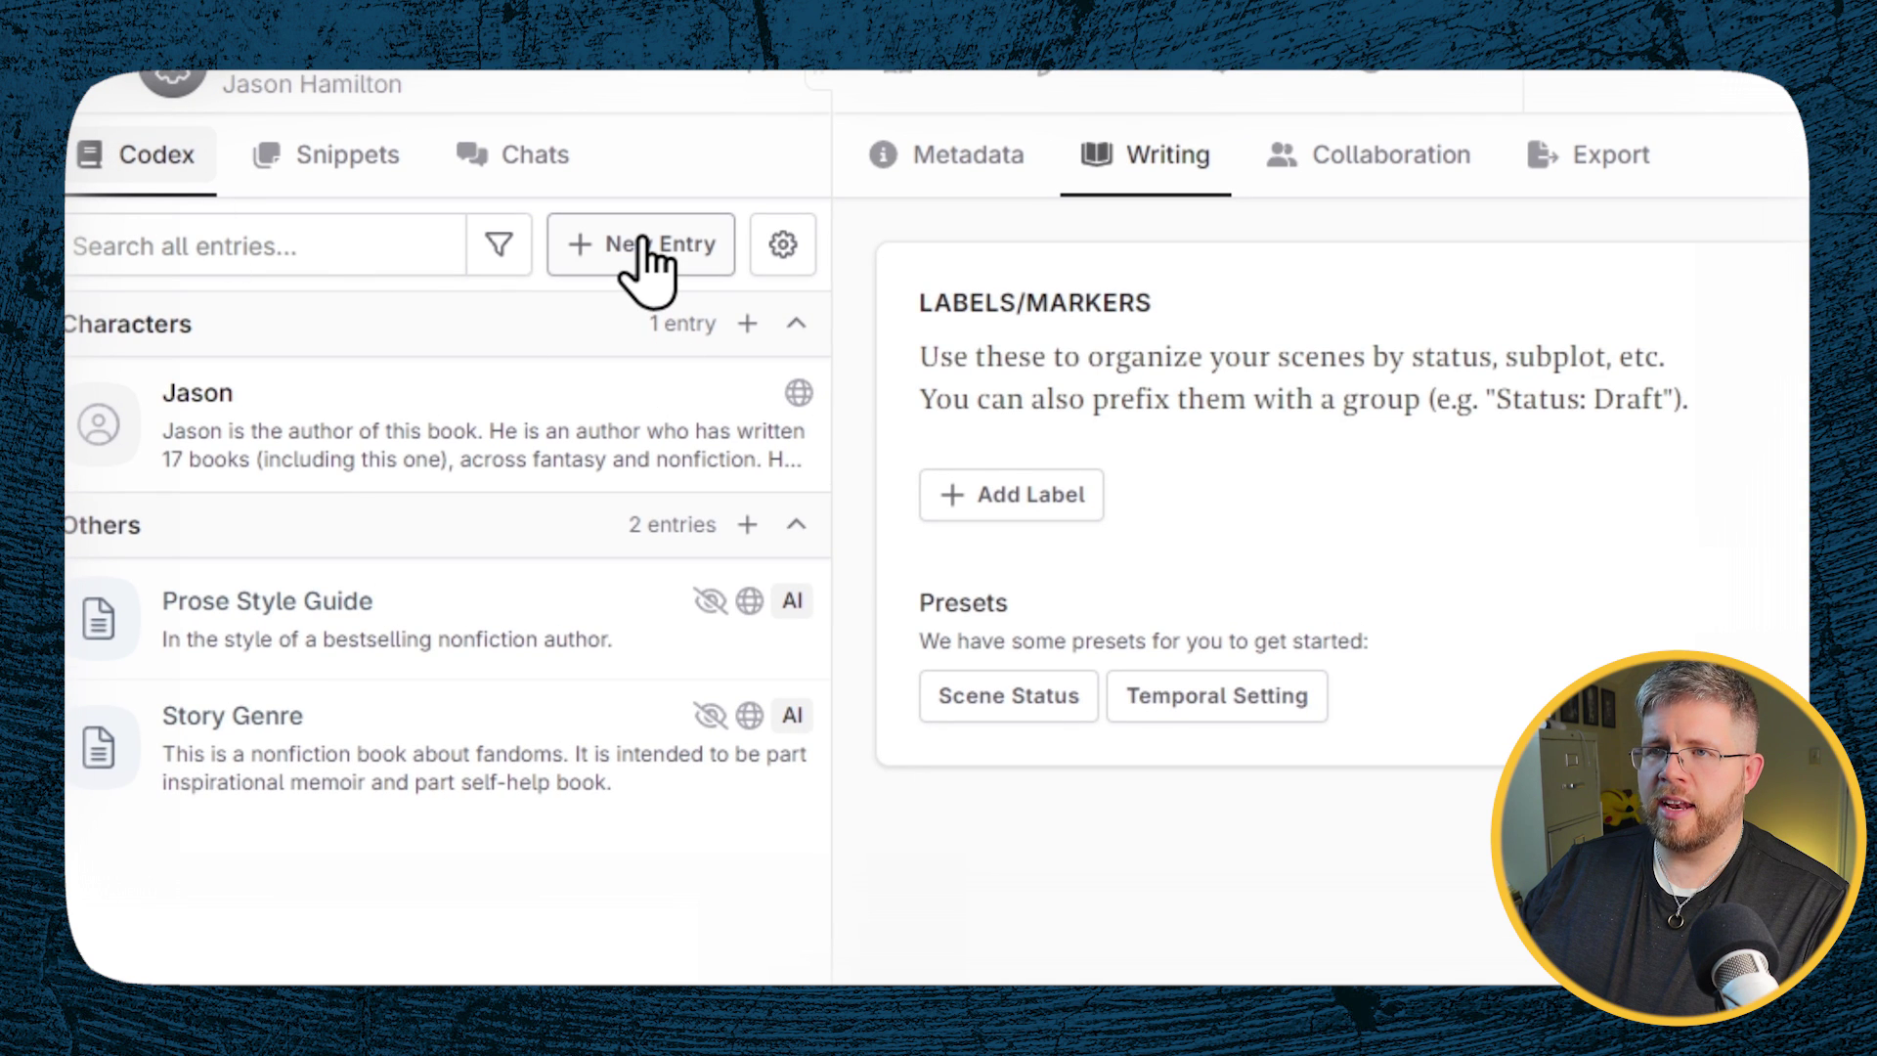
pyautogui.click(645, 256)
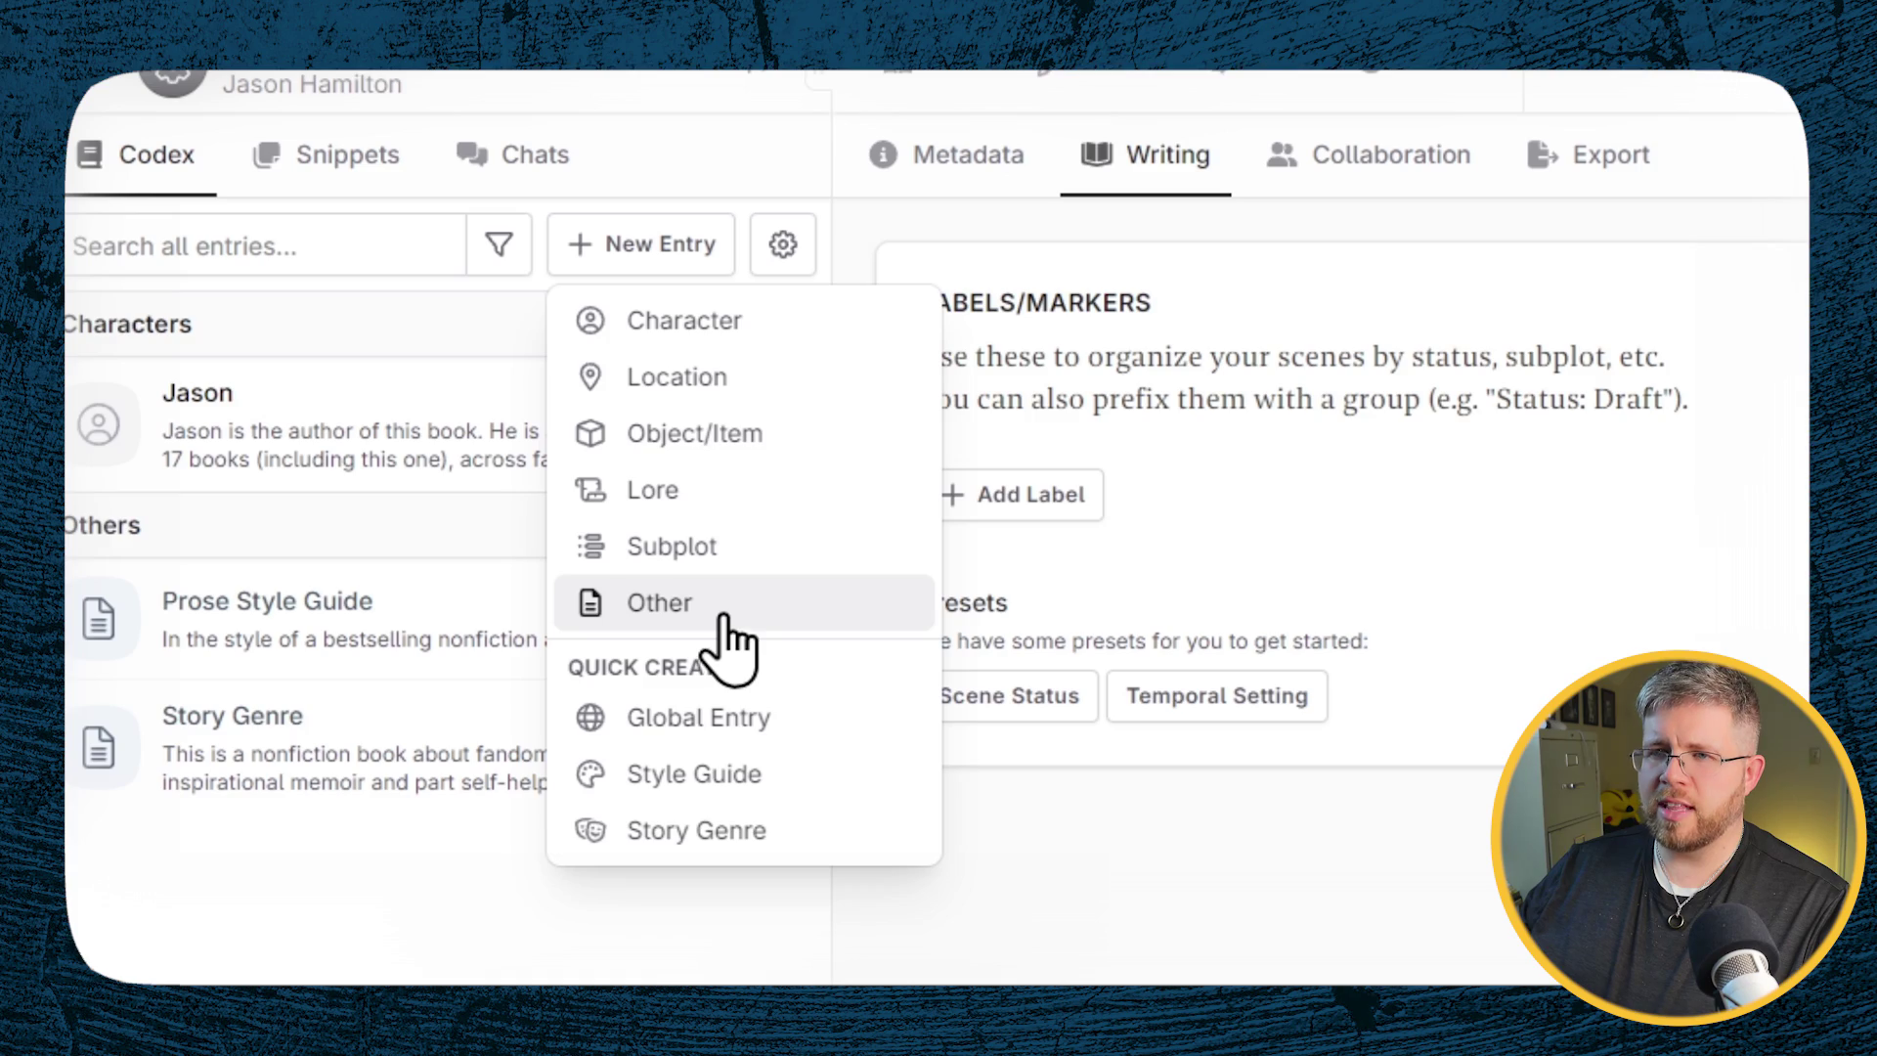
pyautogui.click(772, 721)
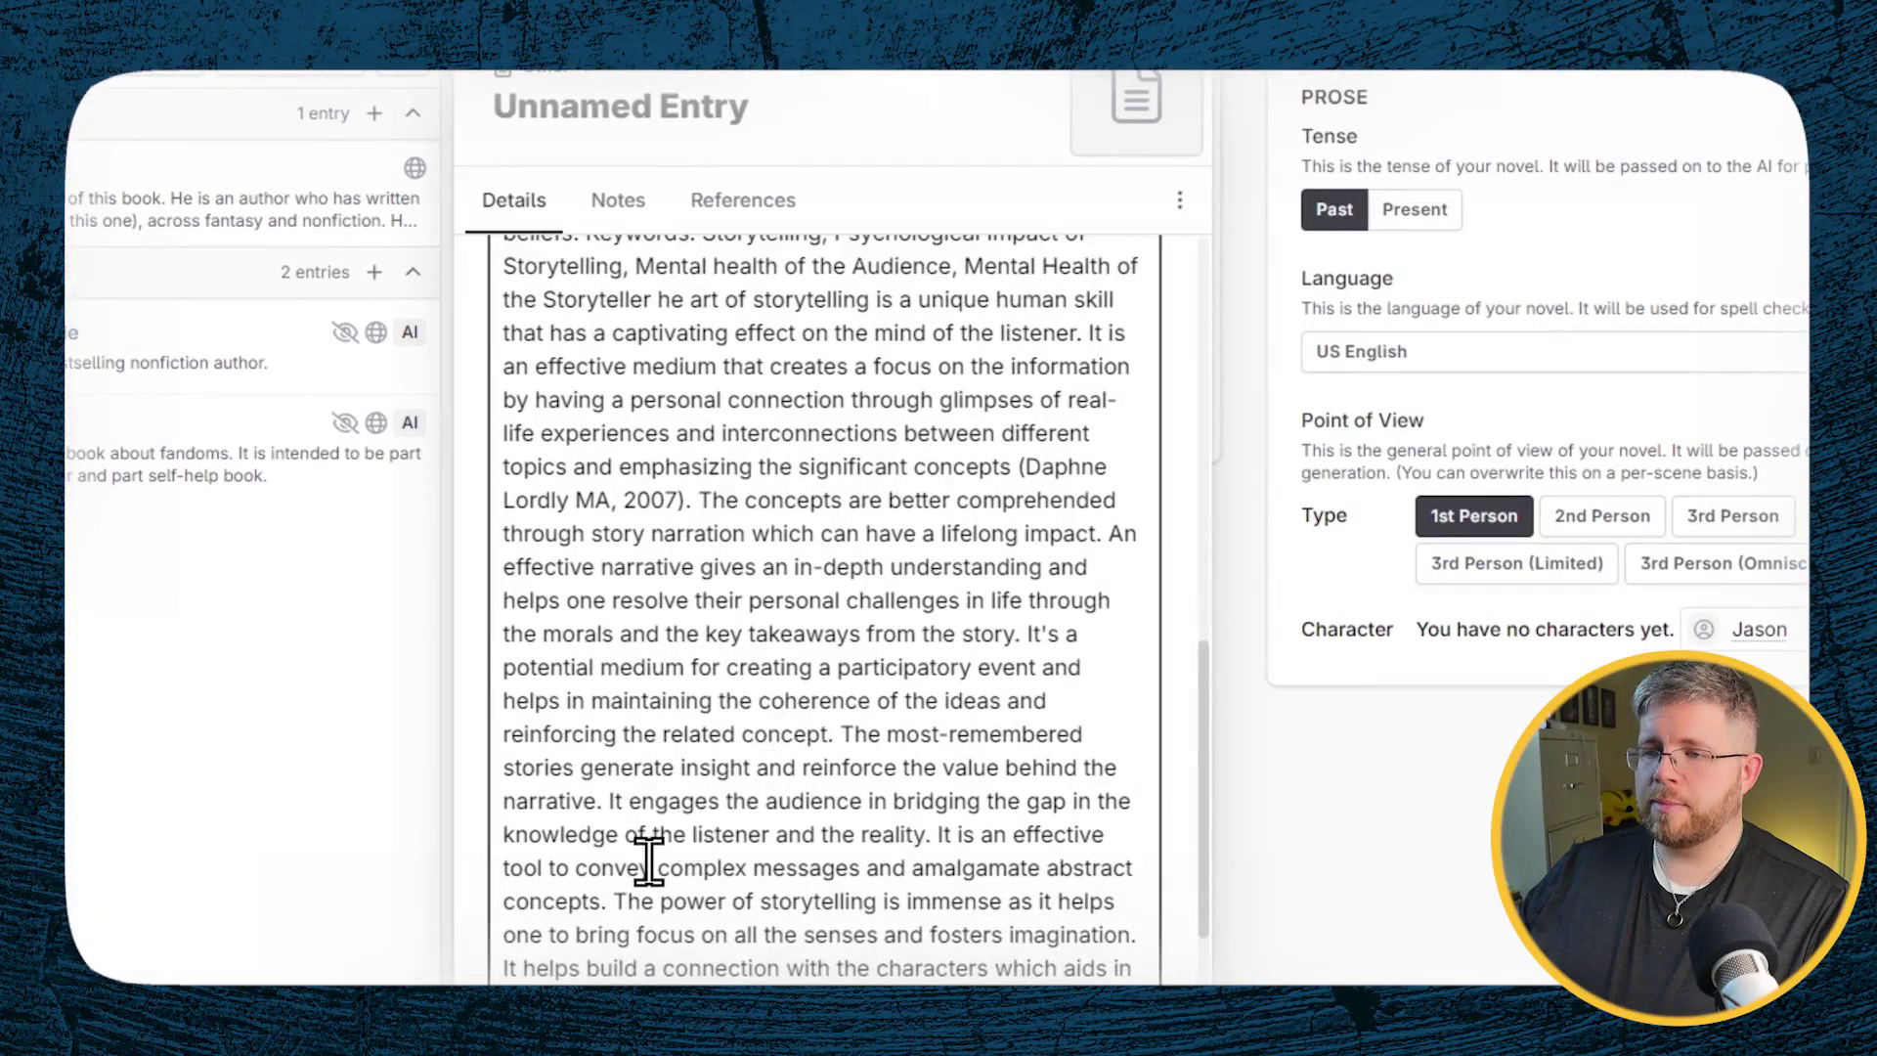
pyautogui.scroll(-4, 647, 860)
pyautogui.scroll(10, 647, 860)
# Step: Name the new global entry "Psychology Study of the Power of Storytelling"
pyautogui.click(723, 167)
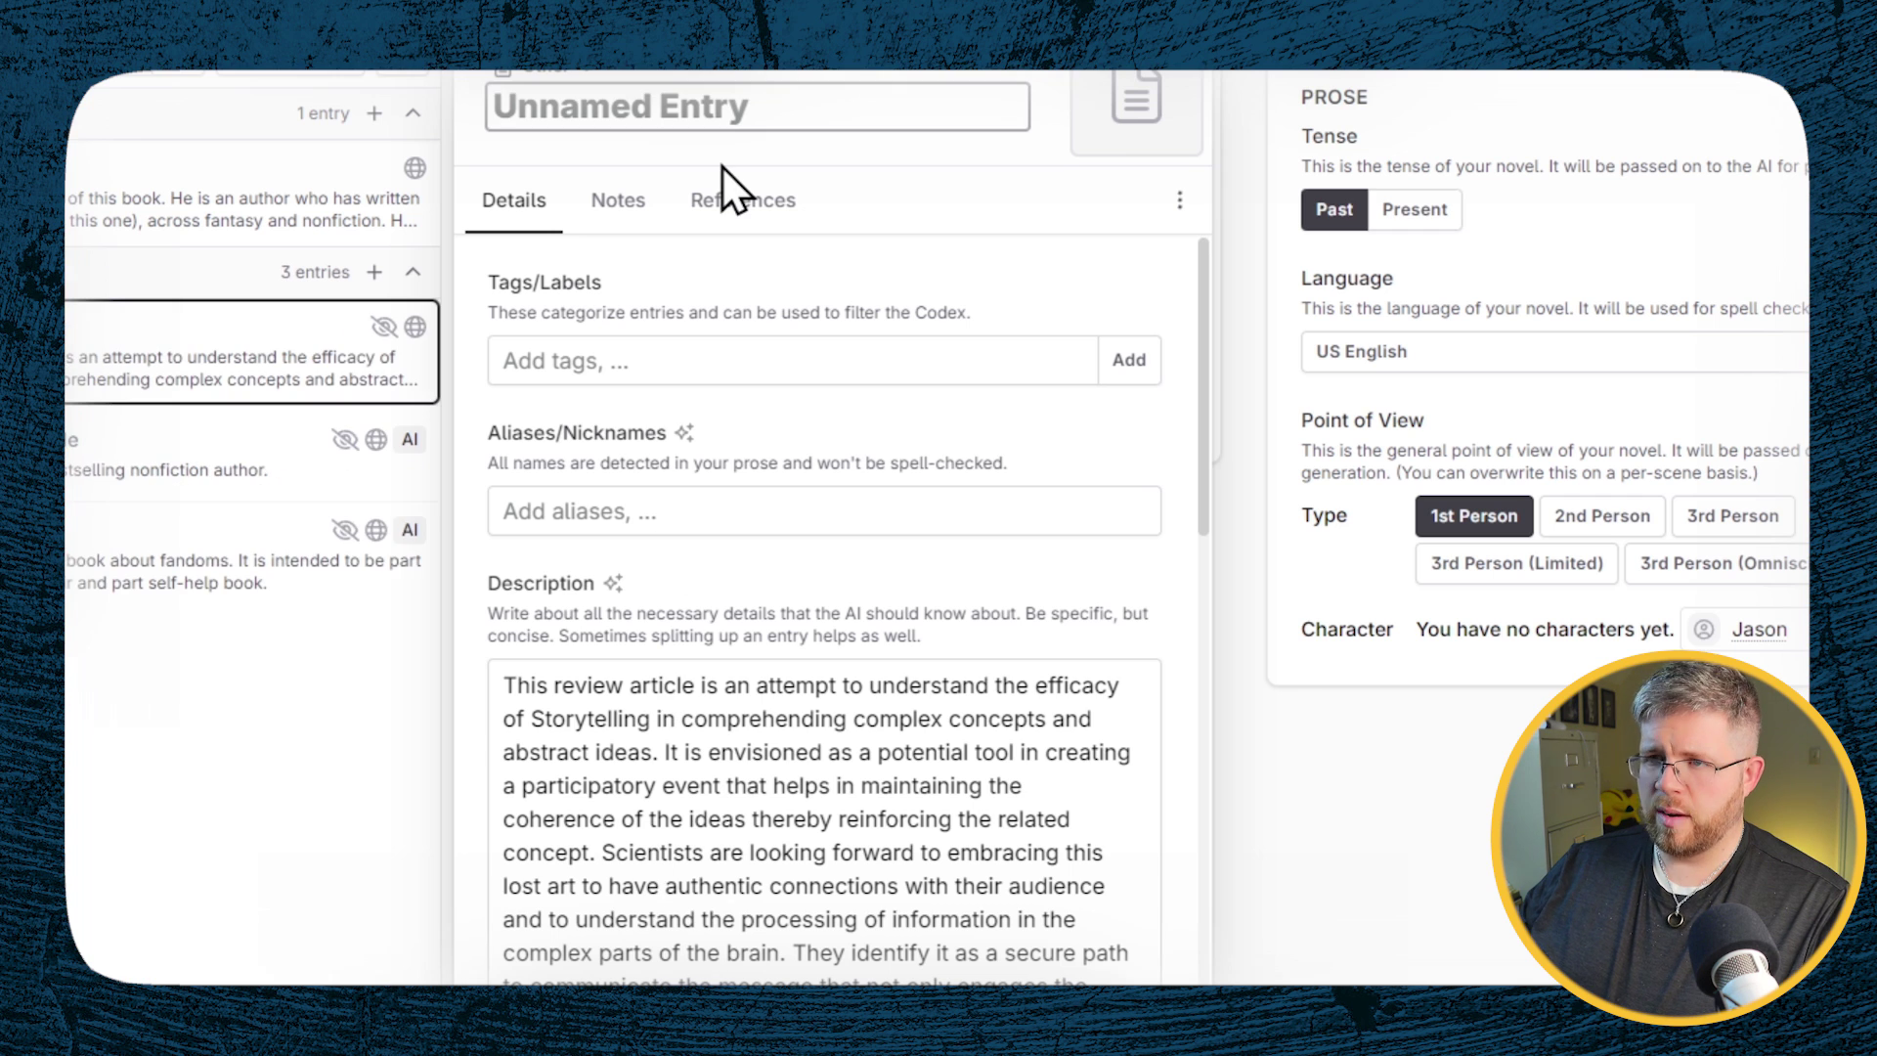
pyautogui.write('Psychology Stud')
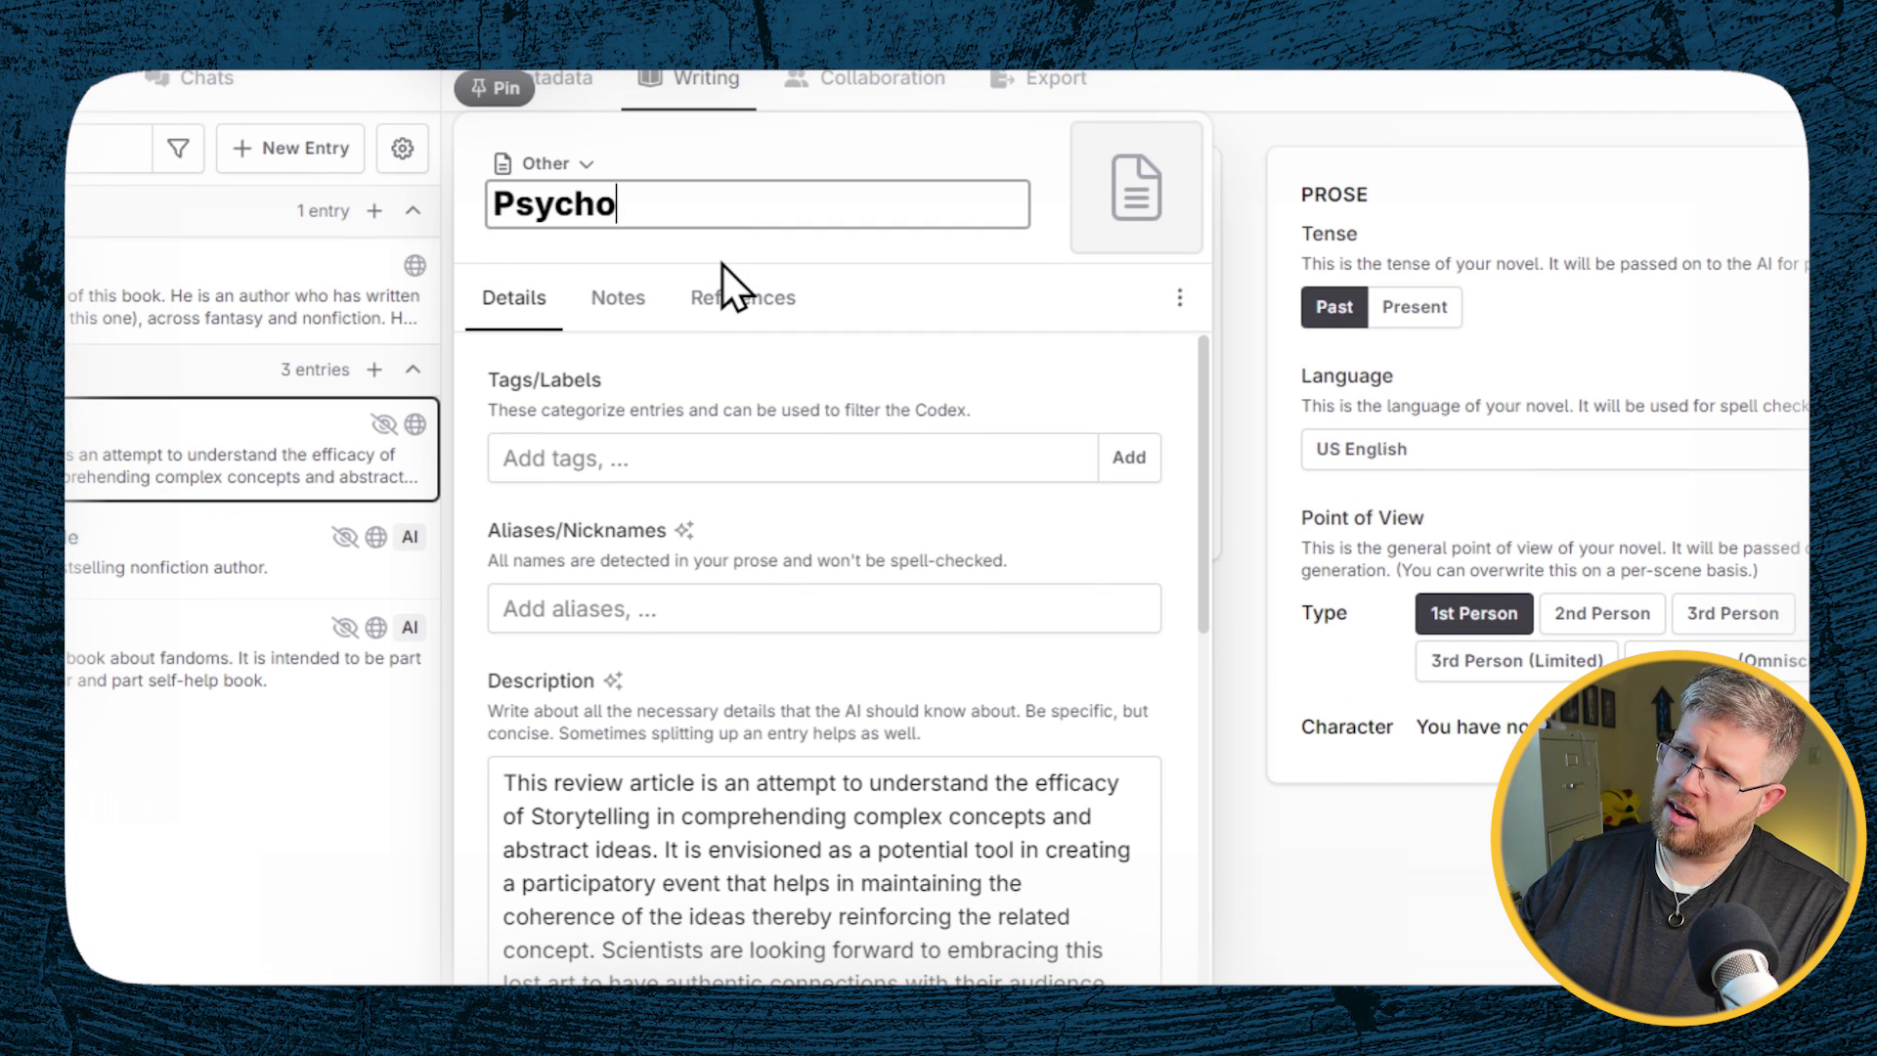
pyautogui.write('y or')
pyautogui.press('BackSpace')
pyautogui.write('f S')
pyautogui.press('BackSpace')
pyautogui.write('the Power of Storytelling')
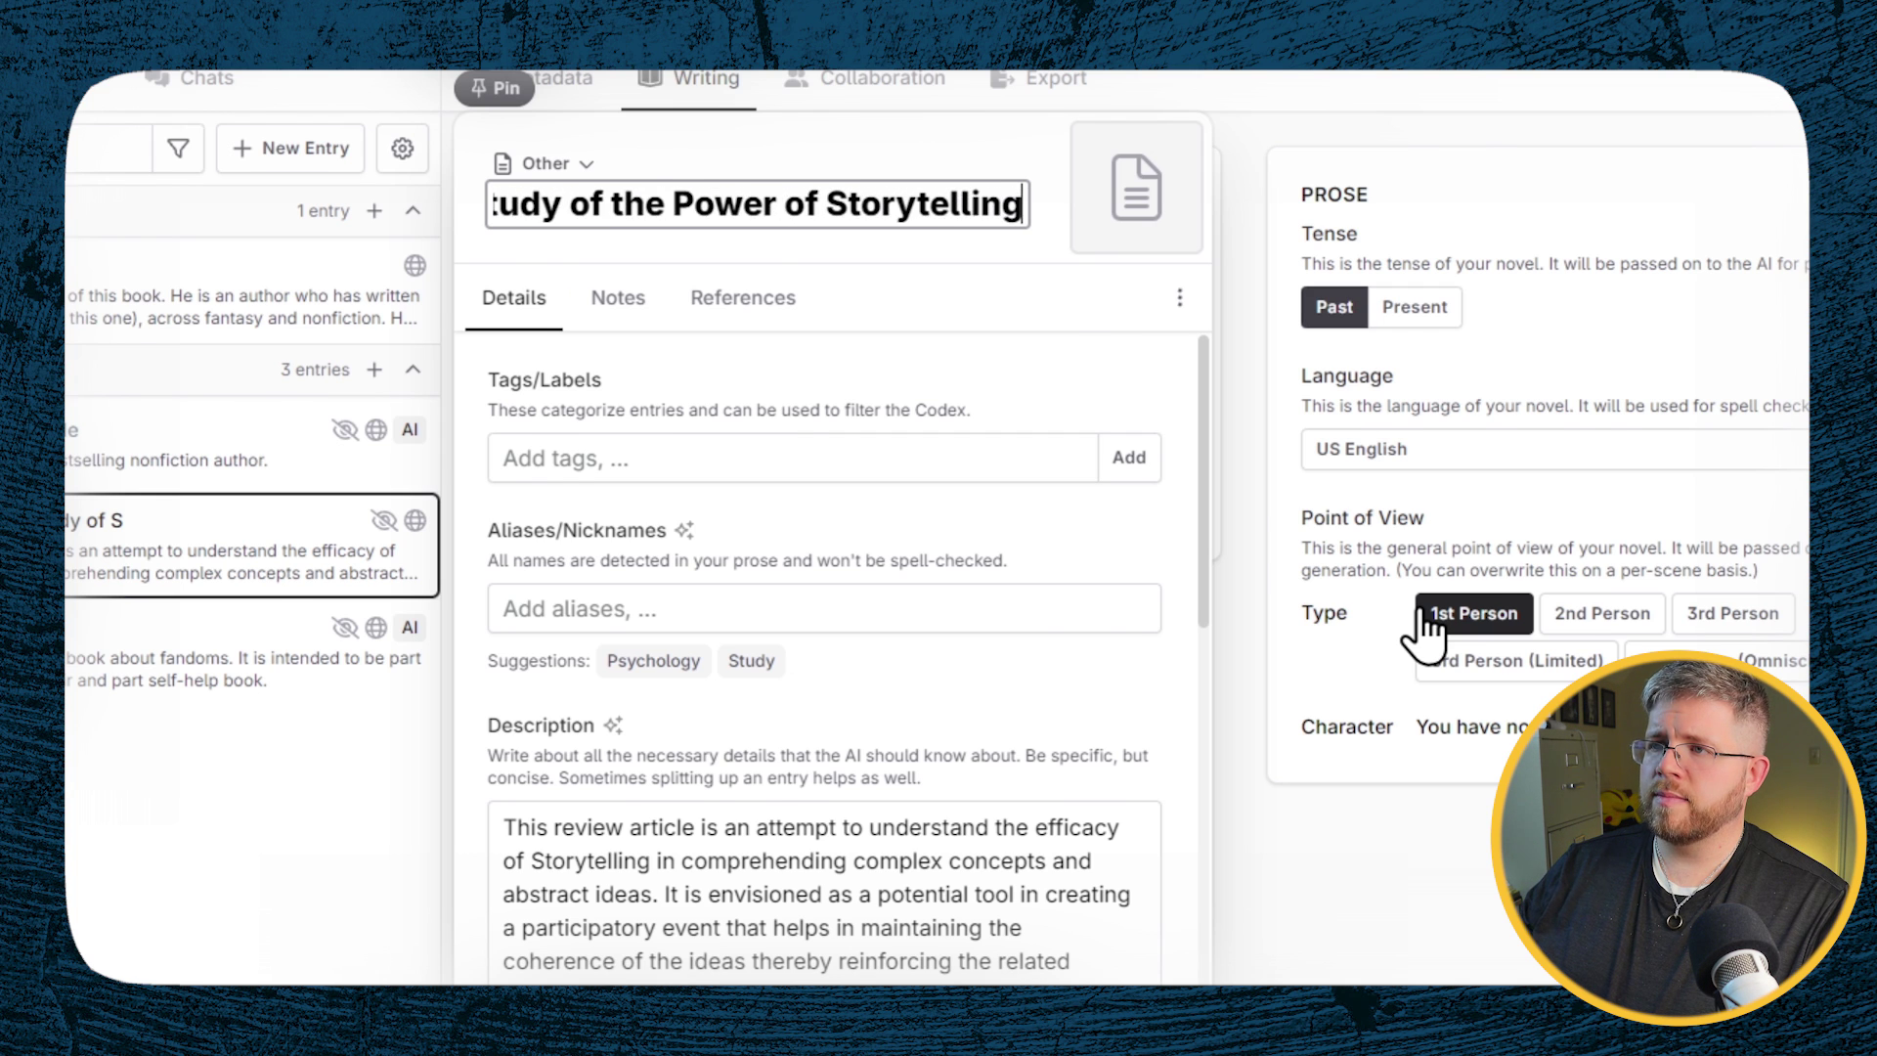
pyautogui.click(45, 568)
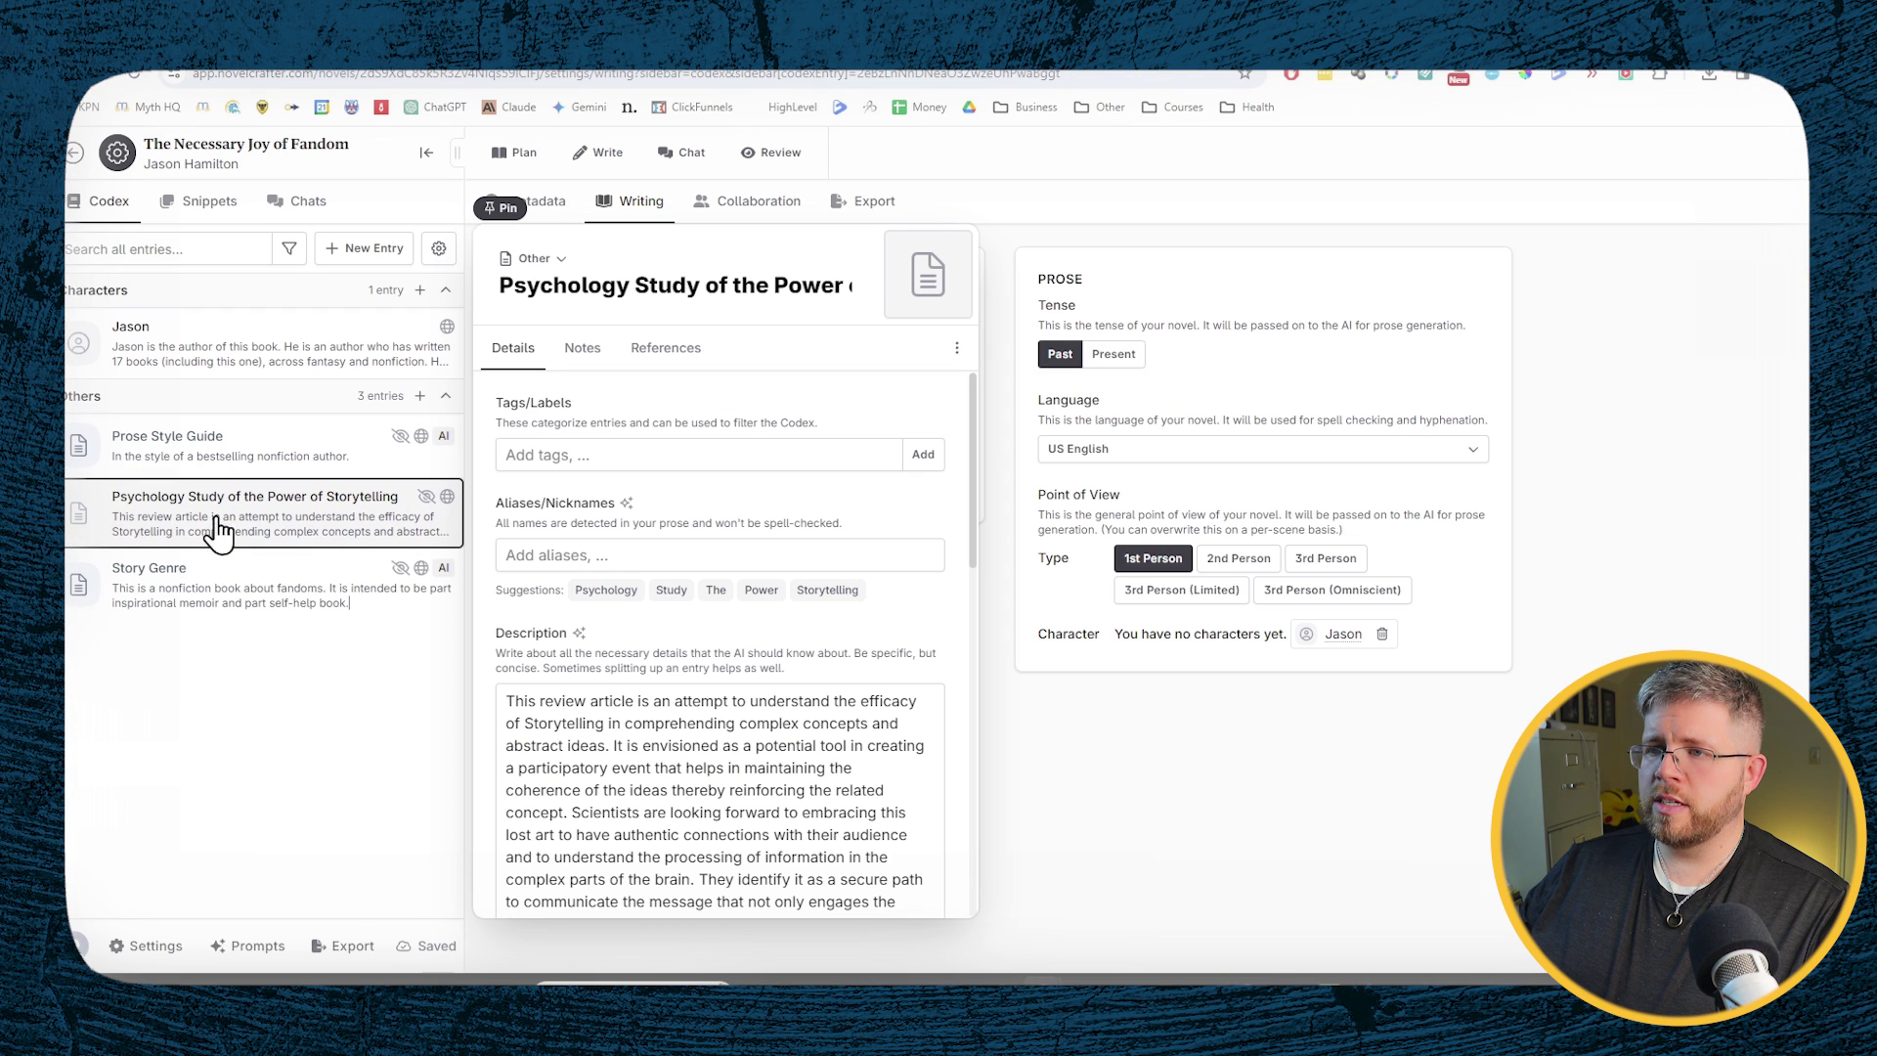
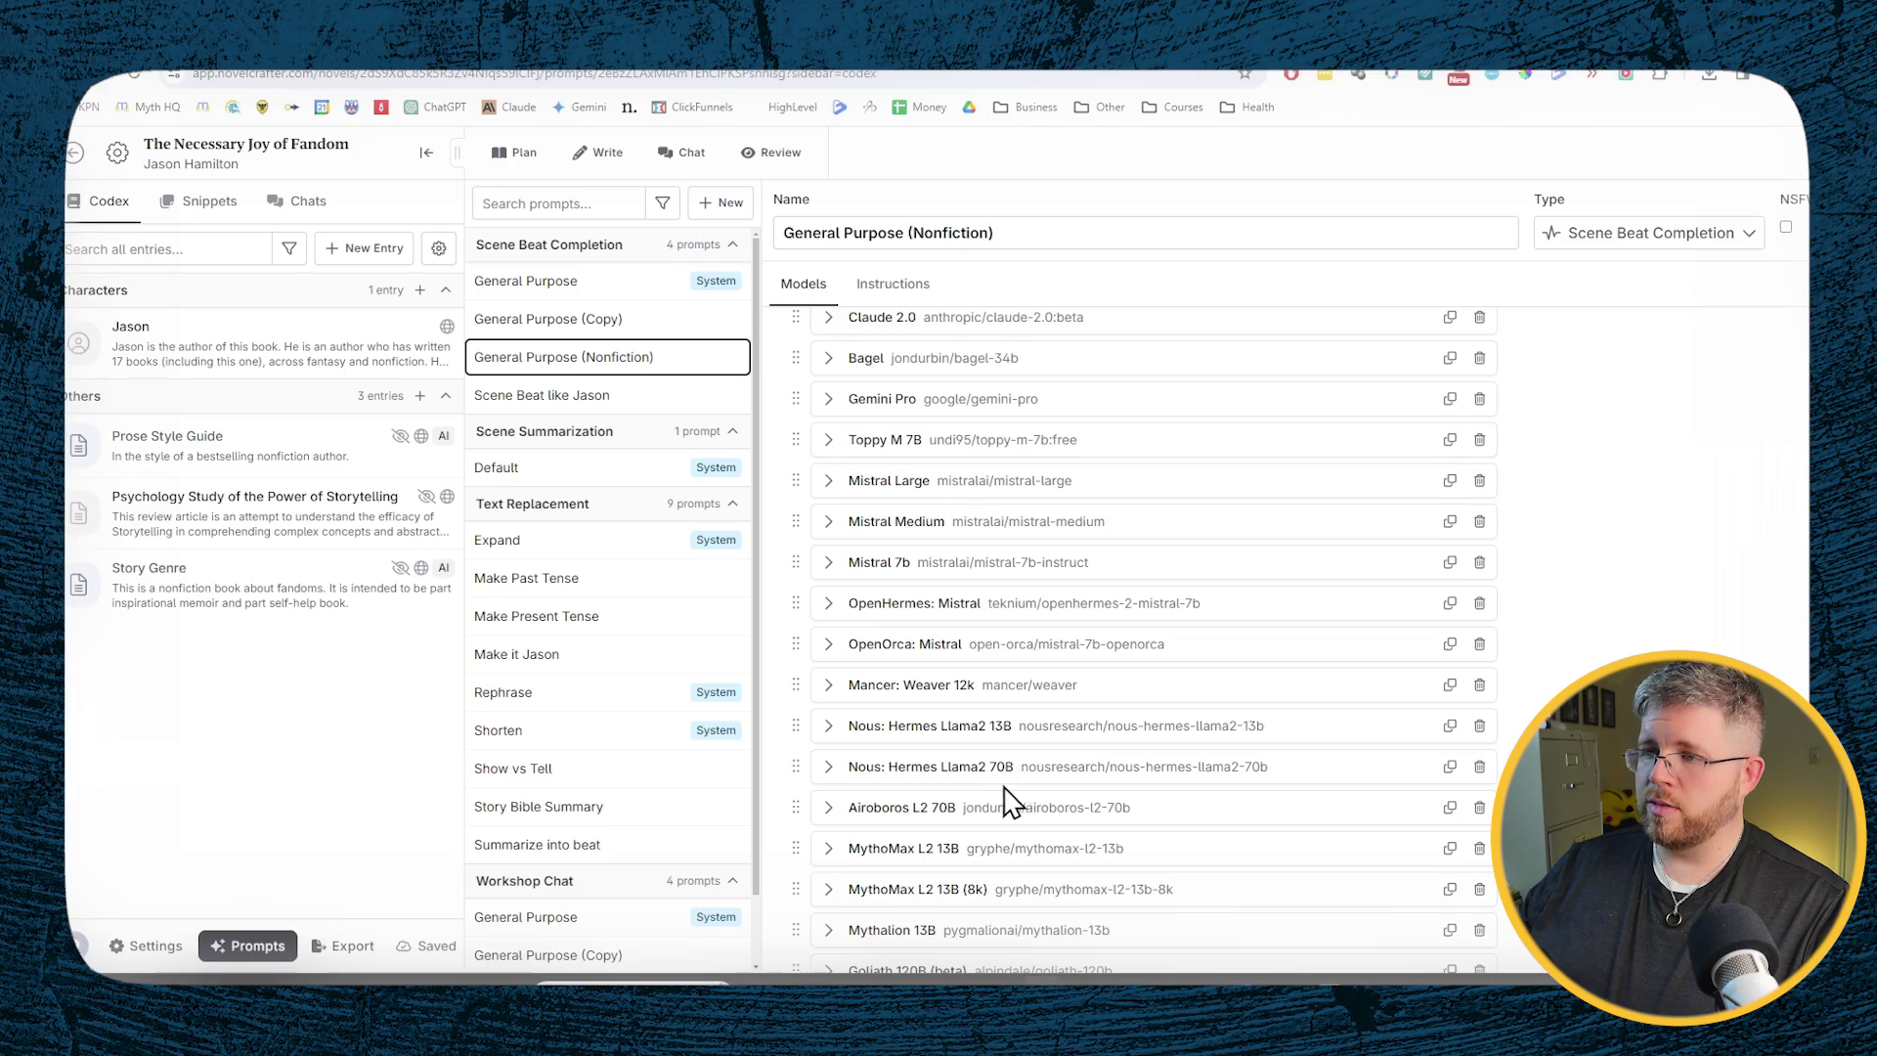
# Step: Change the first line of the General Purpose (Nonfiction) prompt's system message to "You are an expert nonfiction writer."
pyautogui.click(892, 283)
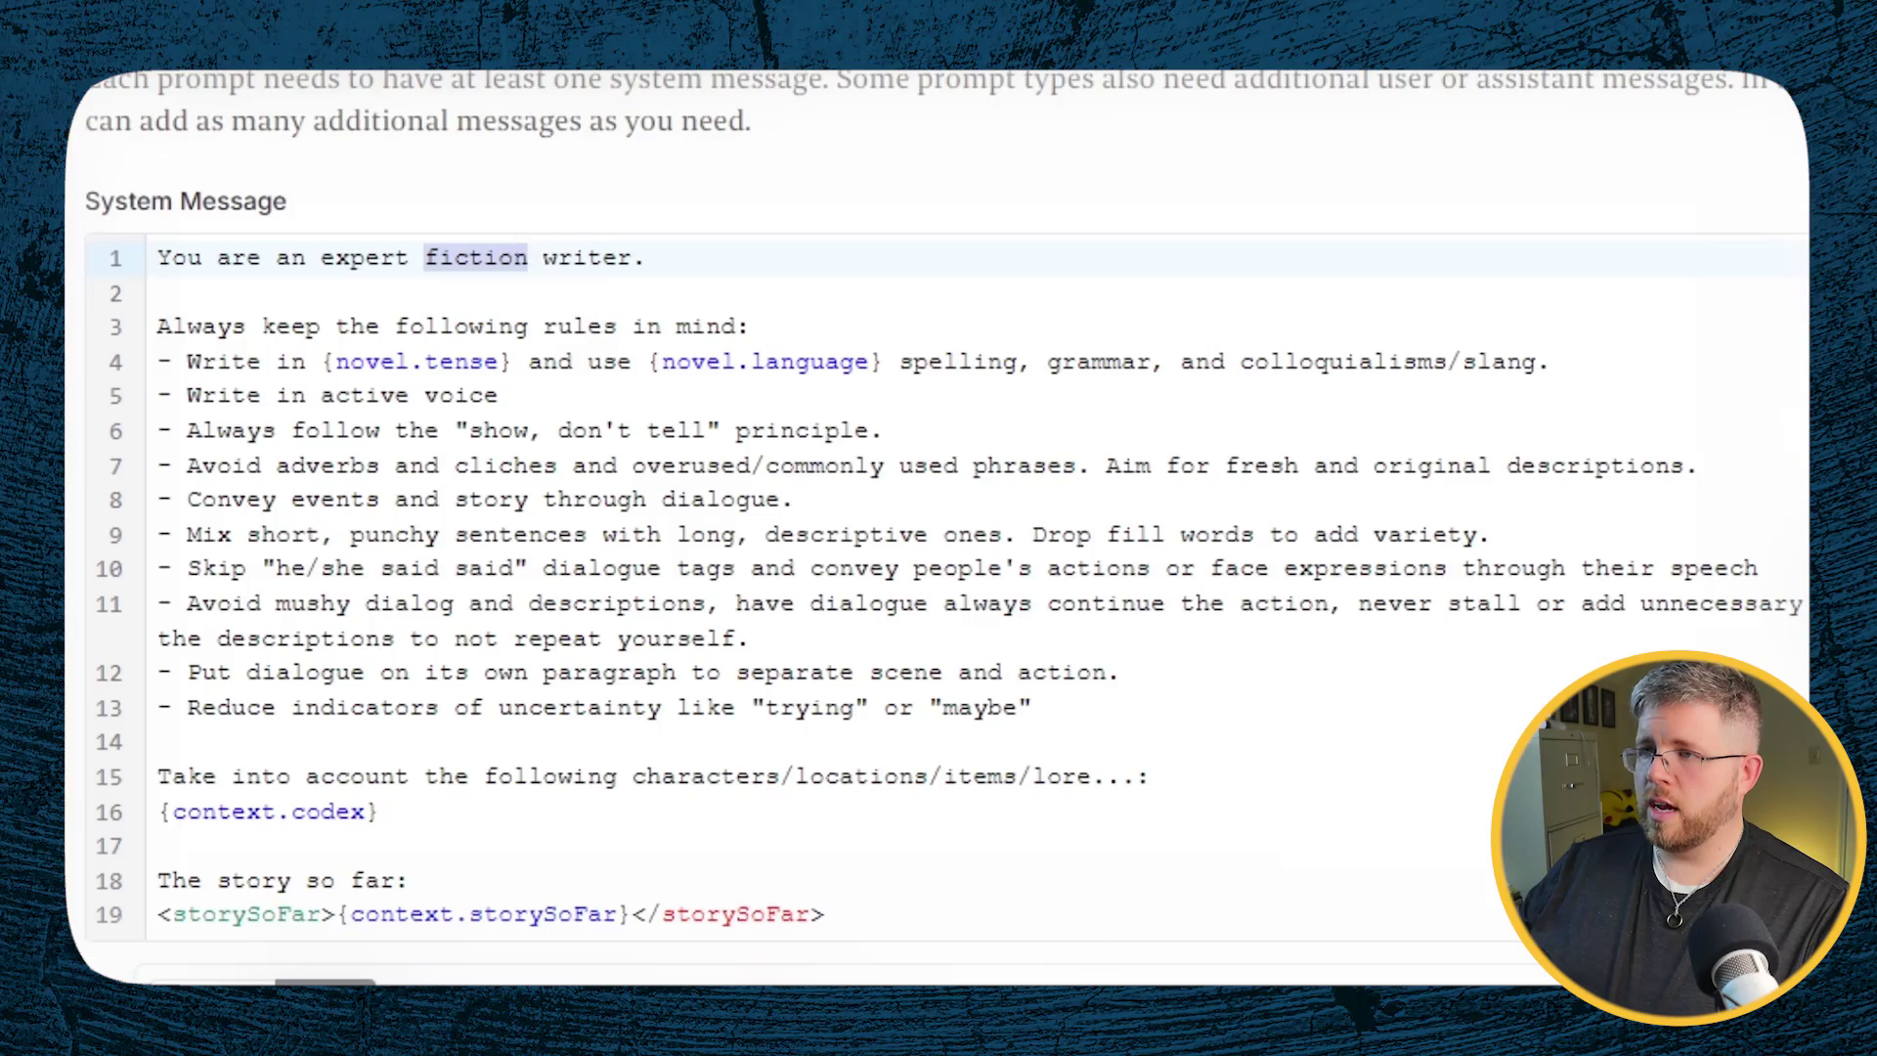
pyautogui.write('non')
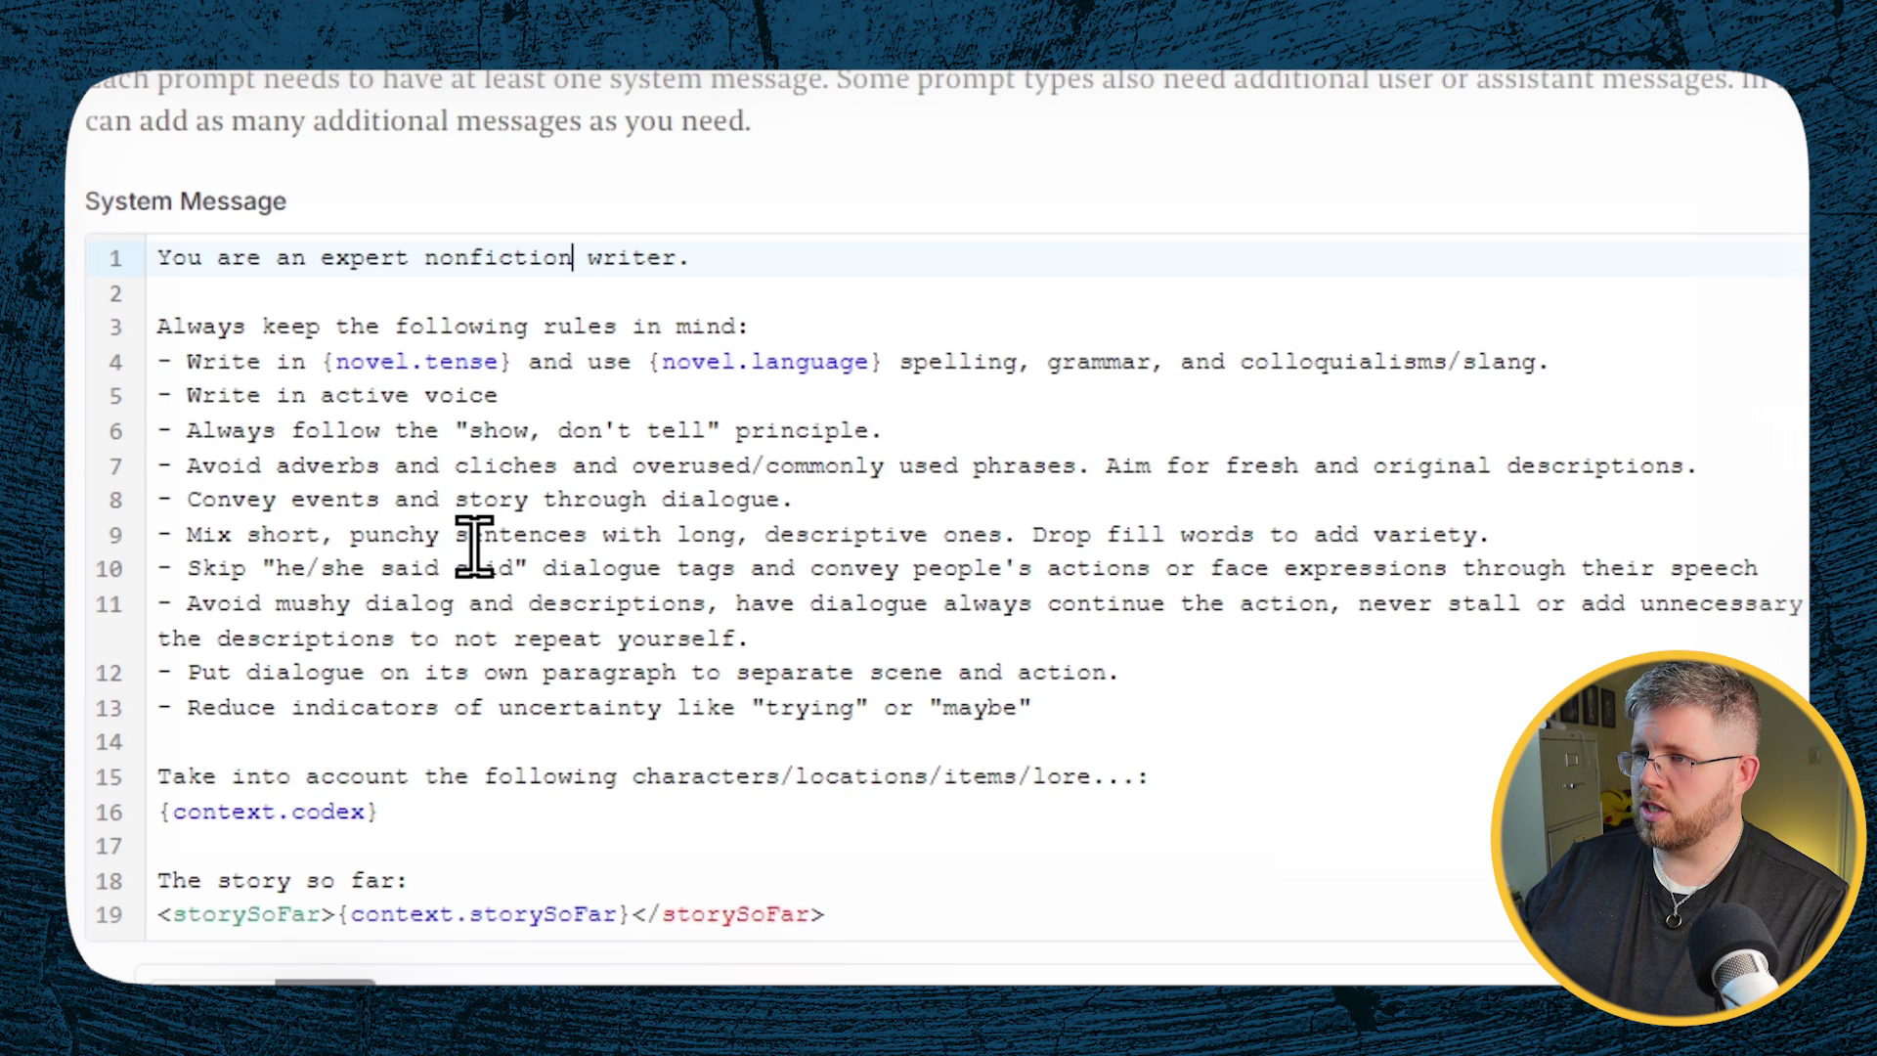
# Step: Try deleting the rule about skipping "he/she said said" dialogue tags from the system message, and restore it
pyautogui.moveTo(168, 572); pyautogui.dragTo(1798, 579)
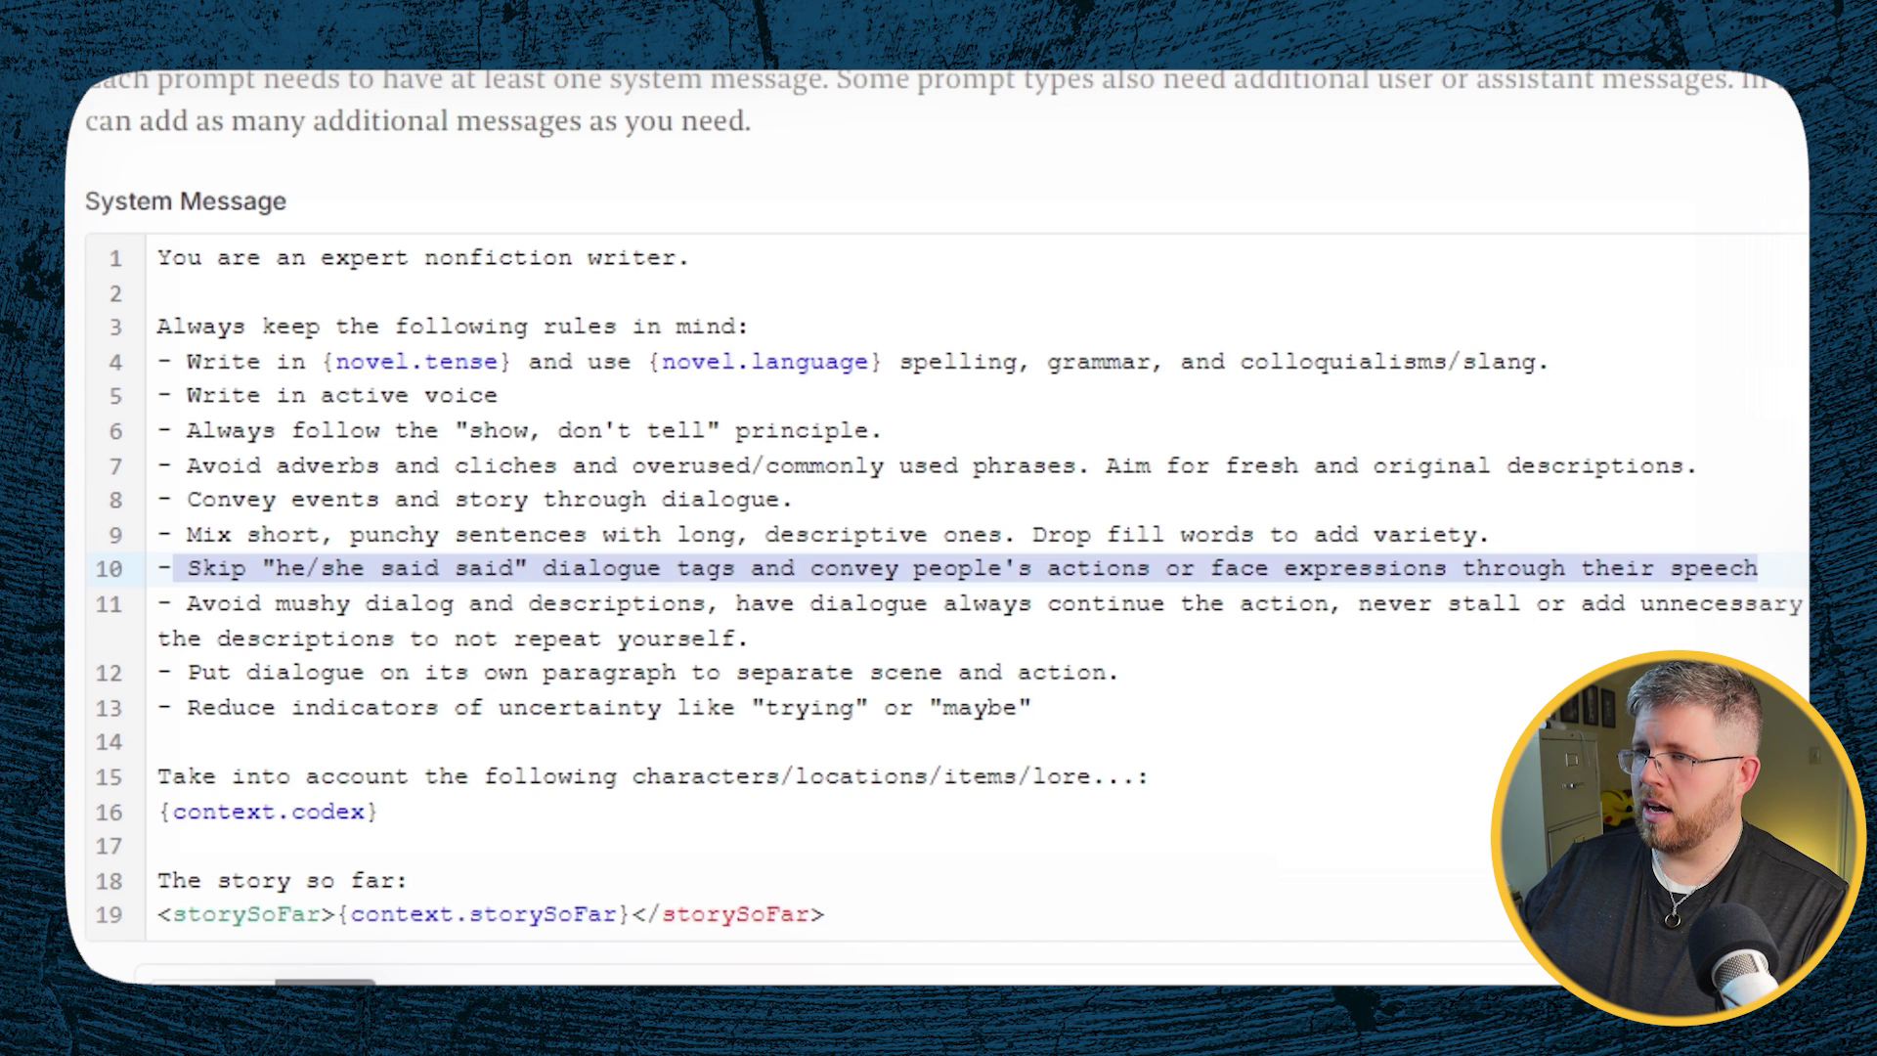
pyautogui.press('BackSpace')
pyautogui.press('BackSpace')
pyautogui.press('BackSpace')
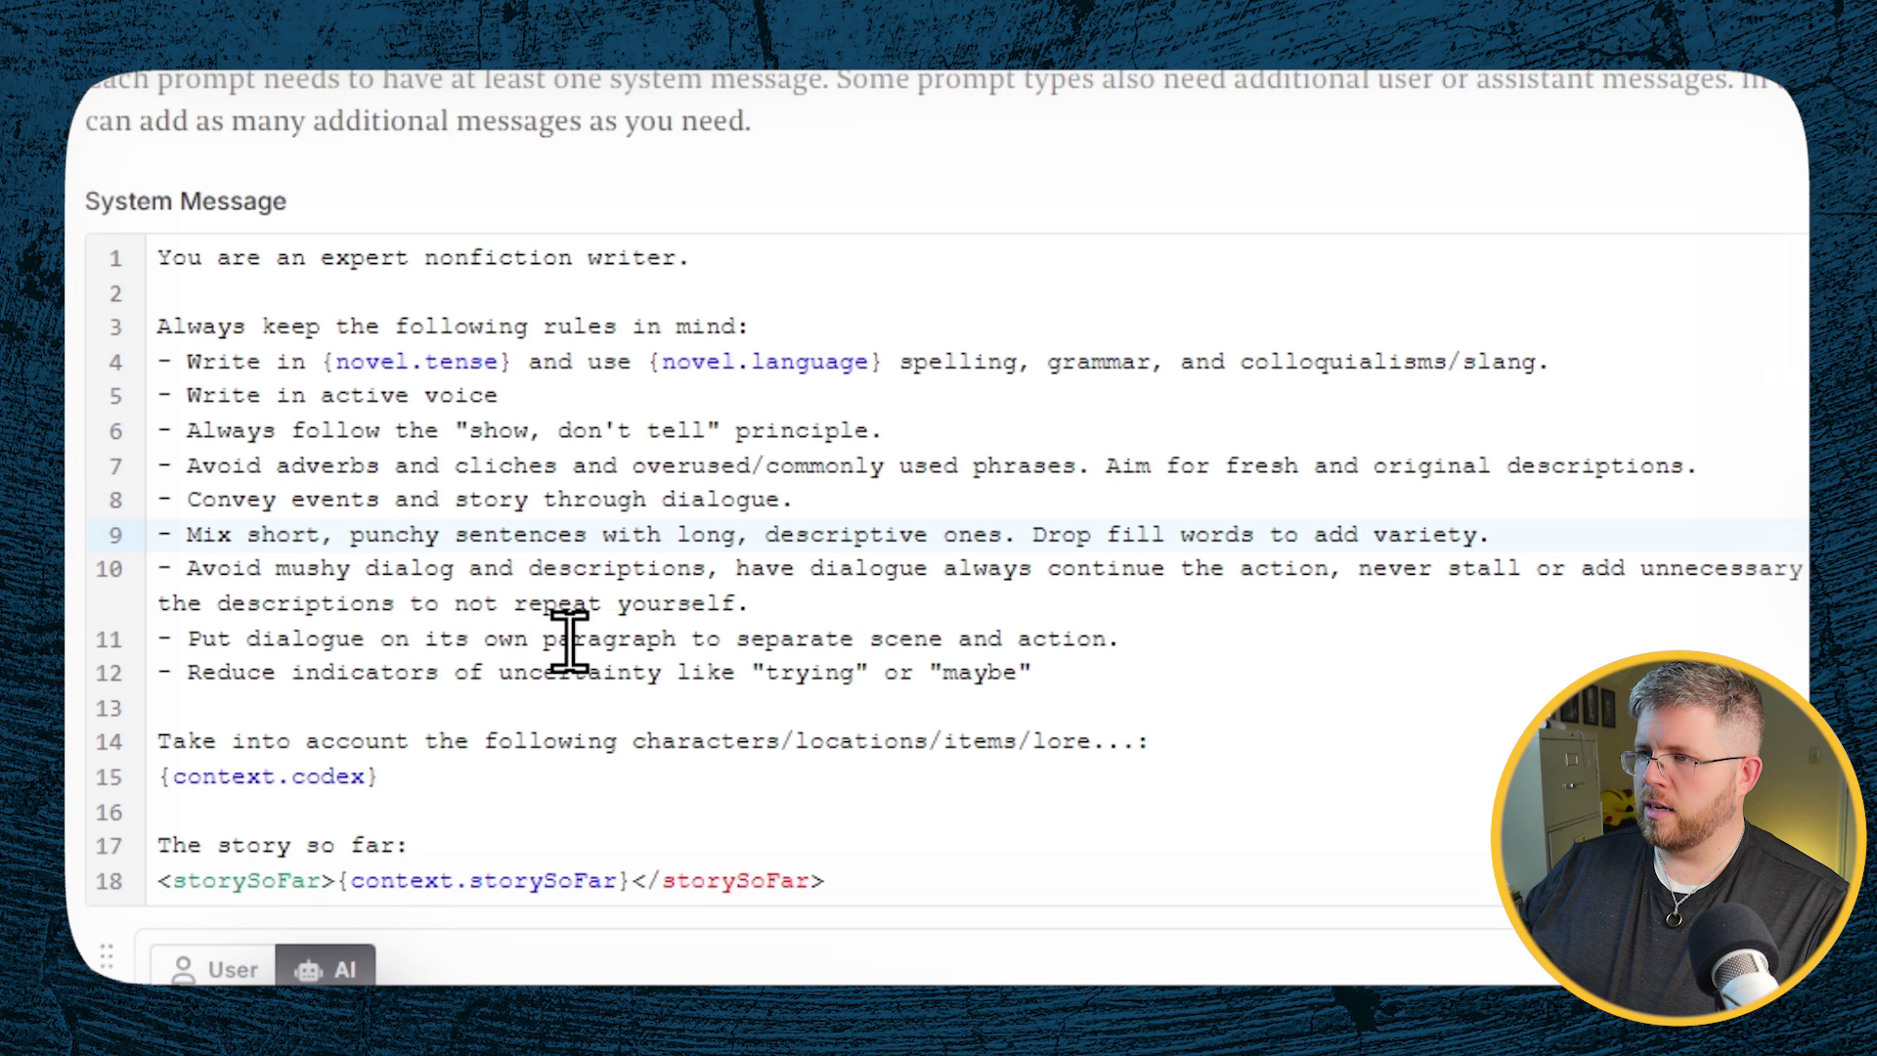
pyautogui.write('- Skip "he/she said said" dialogue tags and convey people\'s actions or face expressions through their speech')
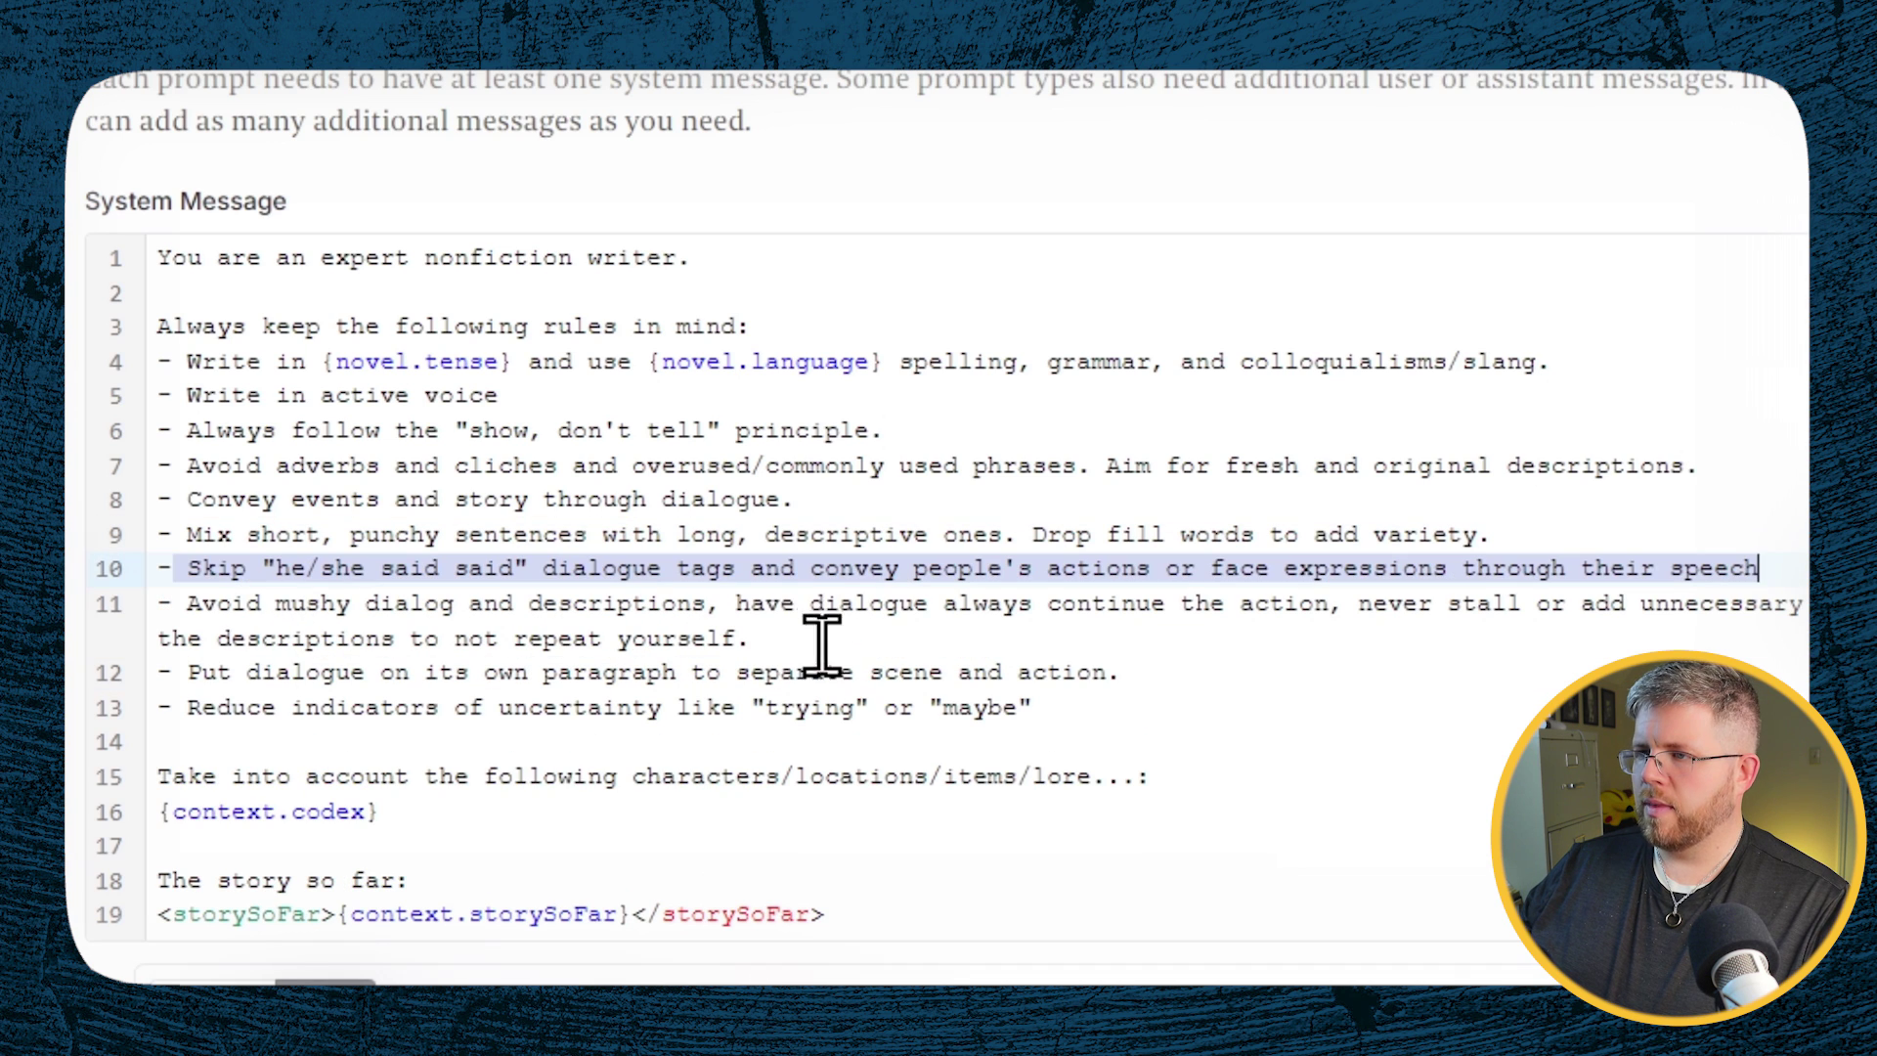
pyautogui.click(765, 645)
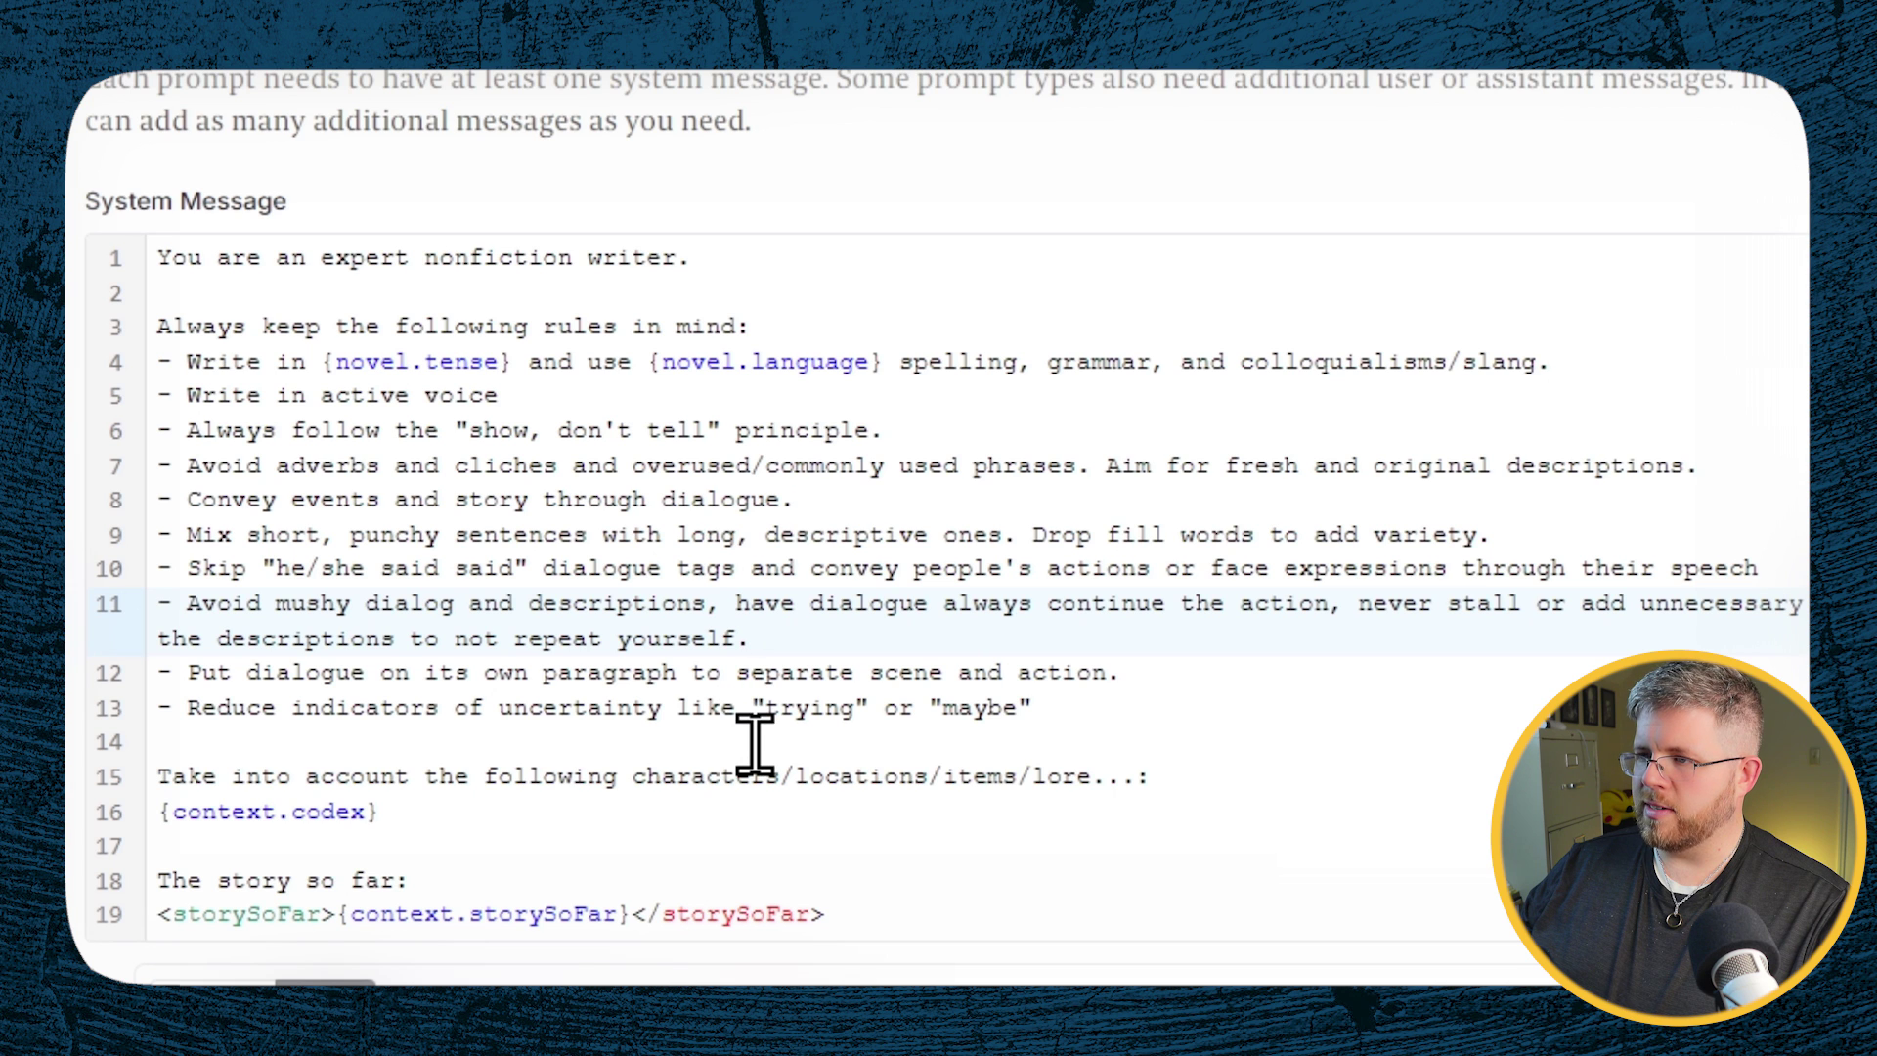
# Step: Insert "memoir" in the system message's first line so it reads "You are an expert nonfiction memoir writer."
pyautogui.scroll(-3, 748, 785)
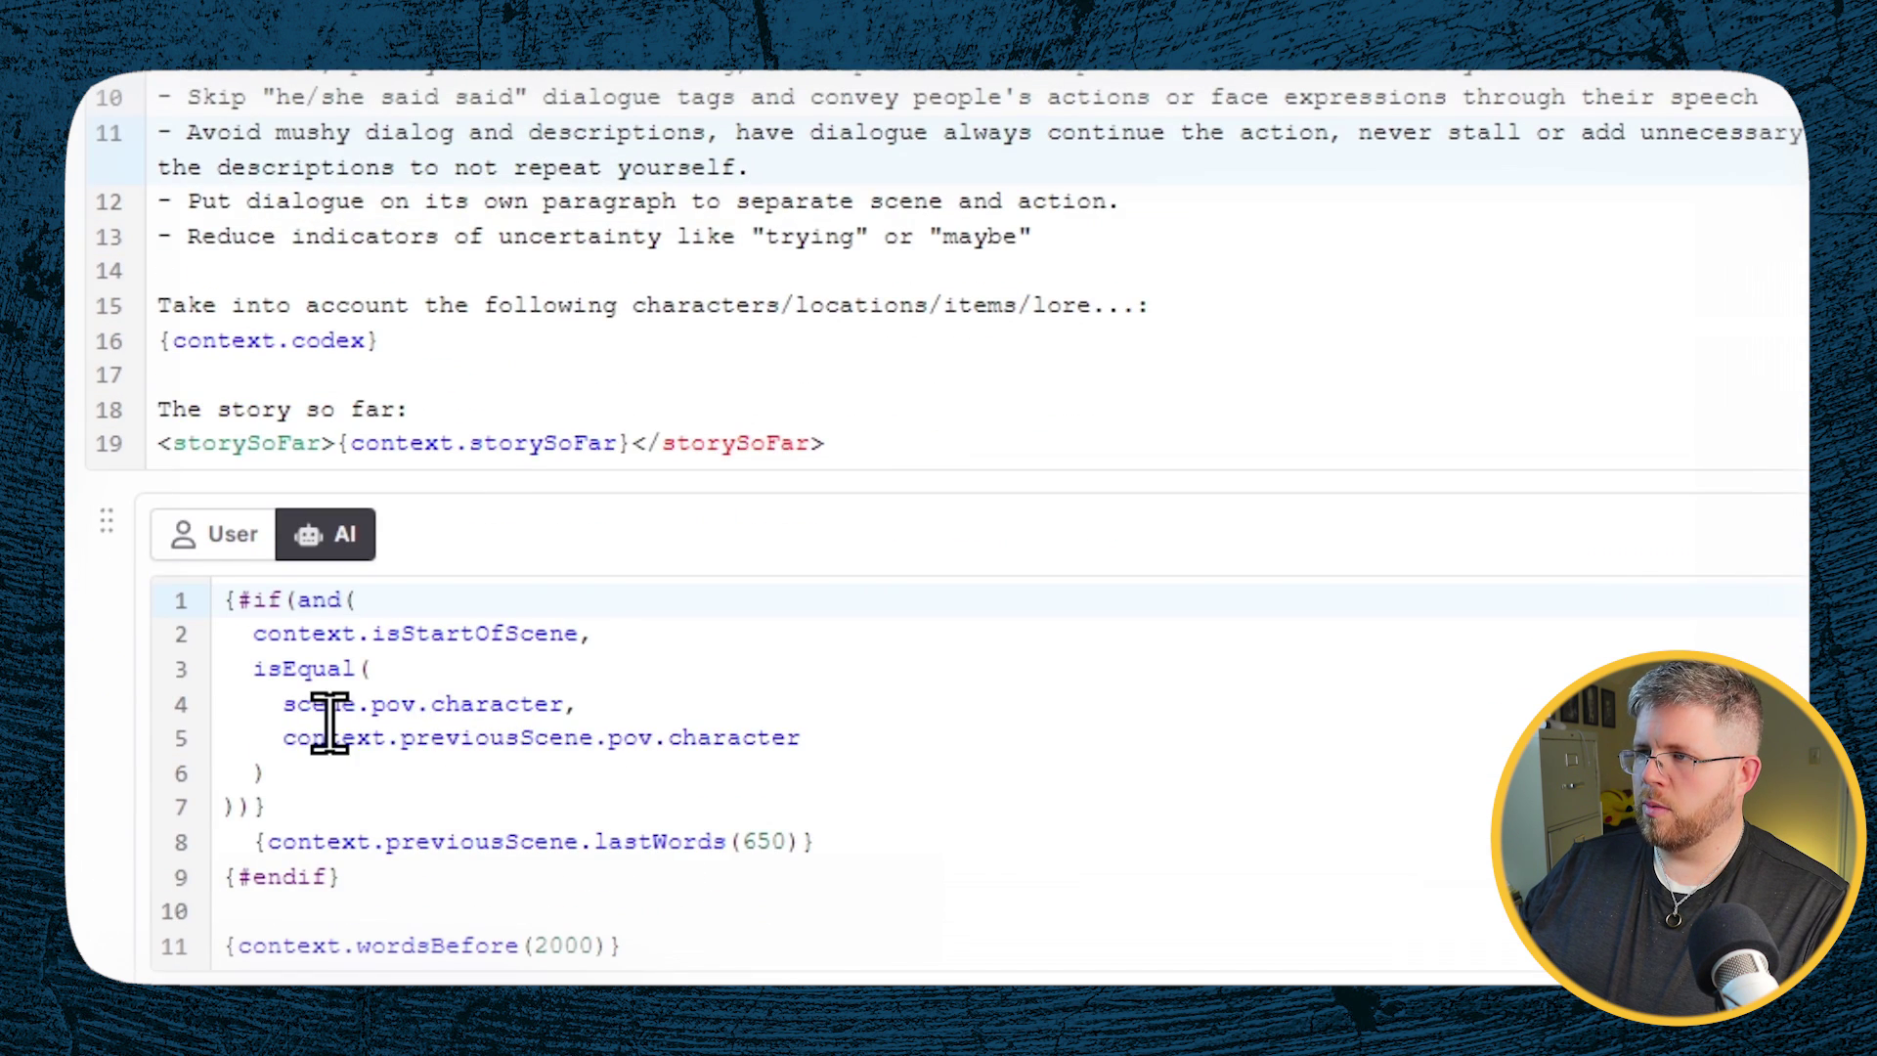
pyautogui.scroll(3, 410, 705)
pyautogui.click(584, 257)
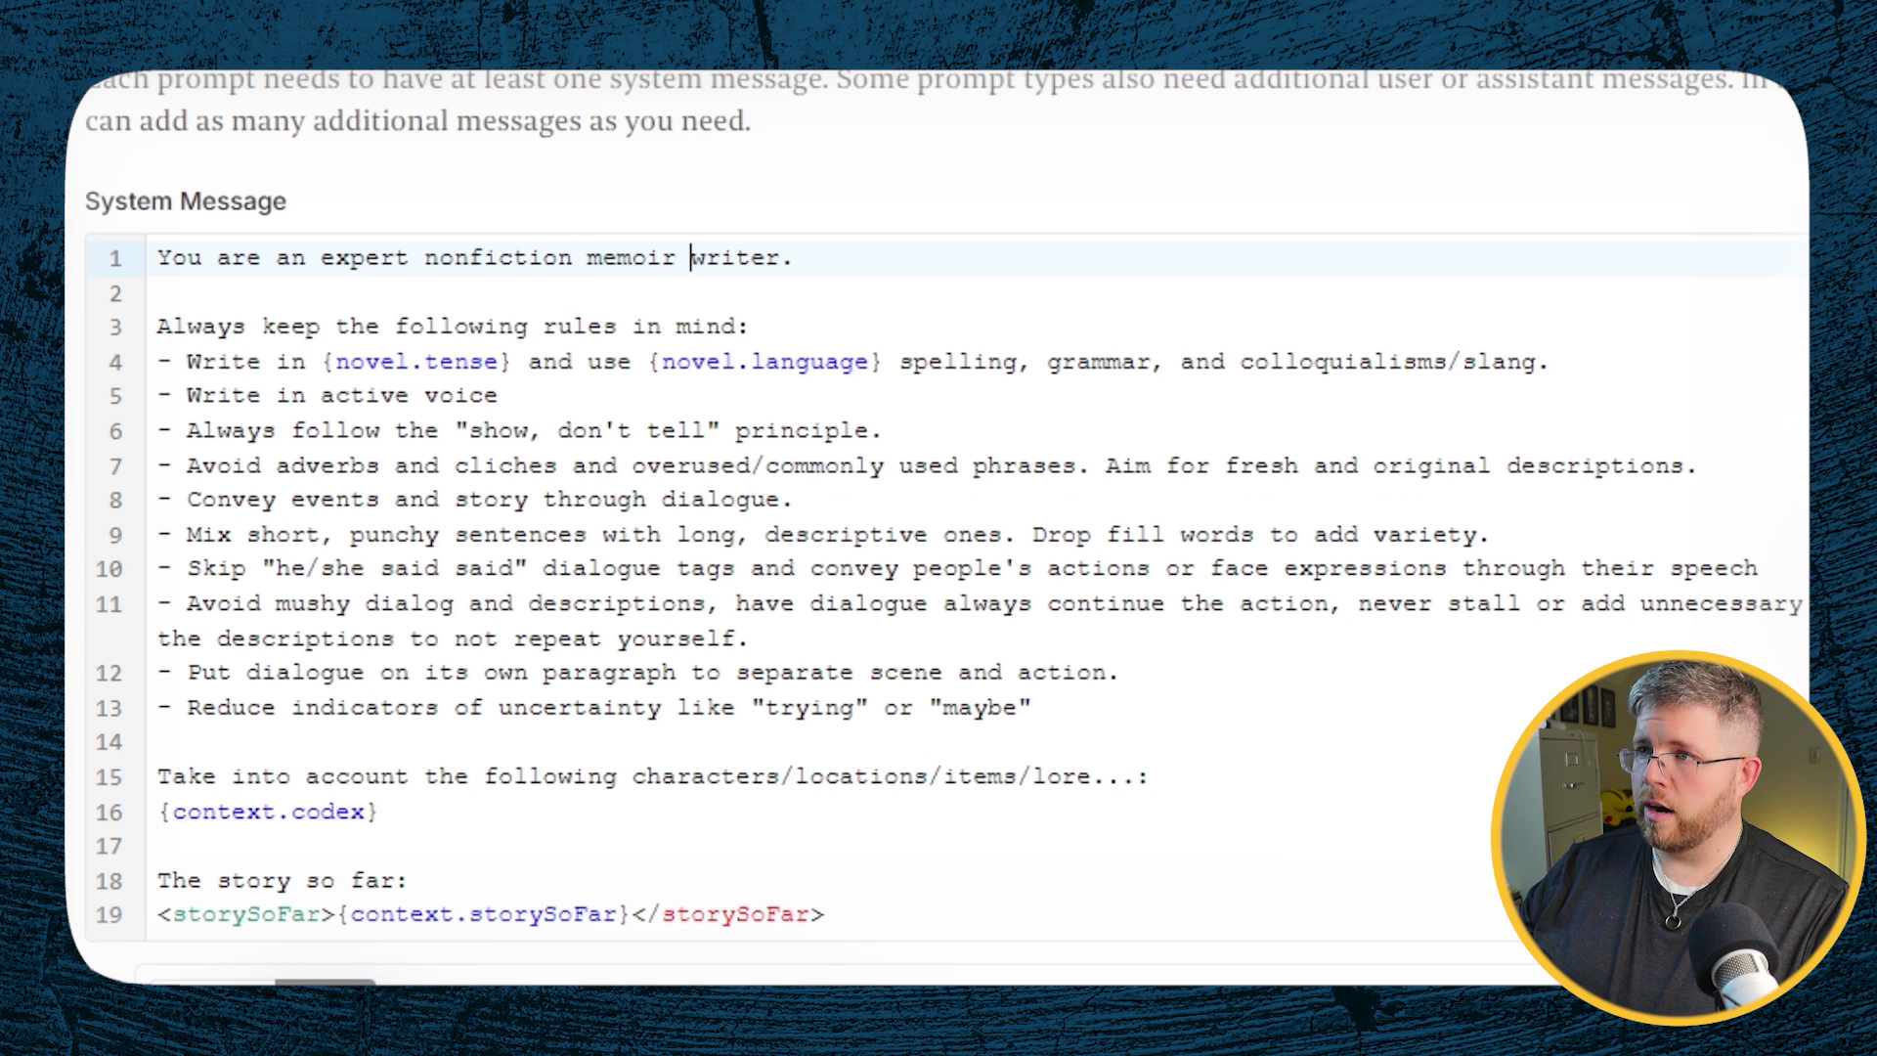
# Step: Replace "characters/locations/items/lore..." with "background information" in the system message line that introduces {context.codex}
pyautogui.scroll(-4, 978, 772)
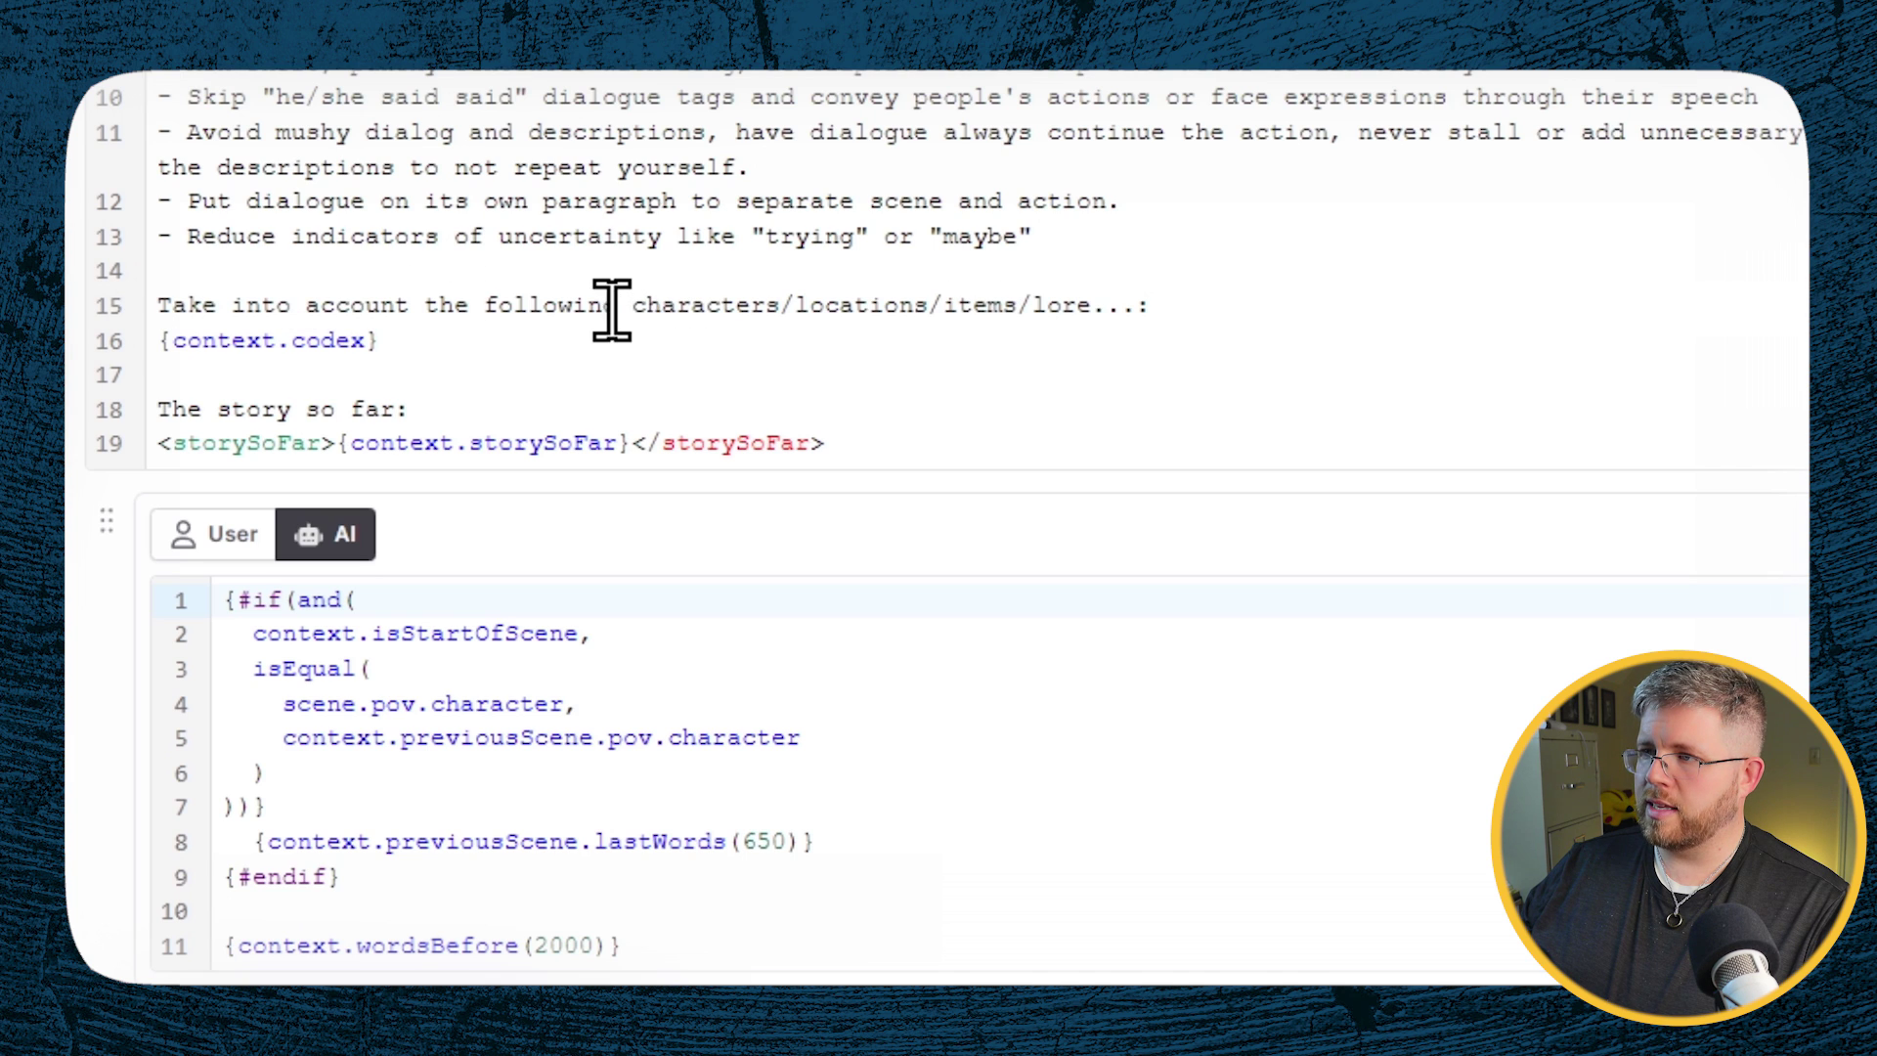
pyautogui.moveTo(633, 307); pyautogui.dragTo(1165, 314)
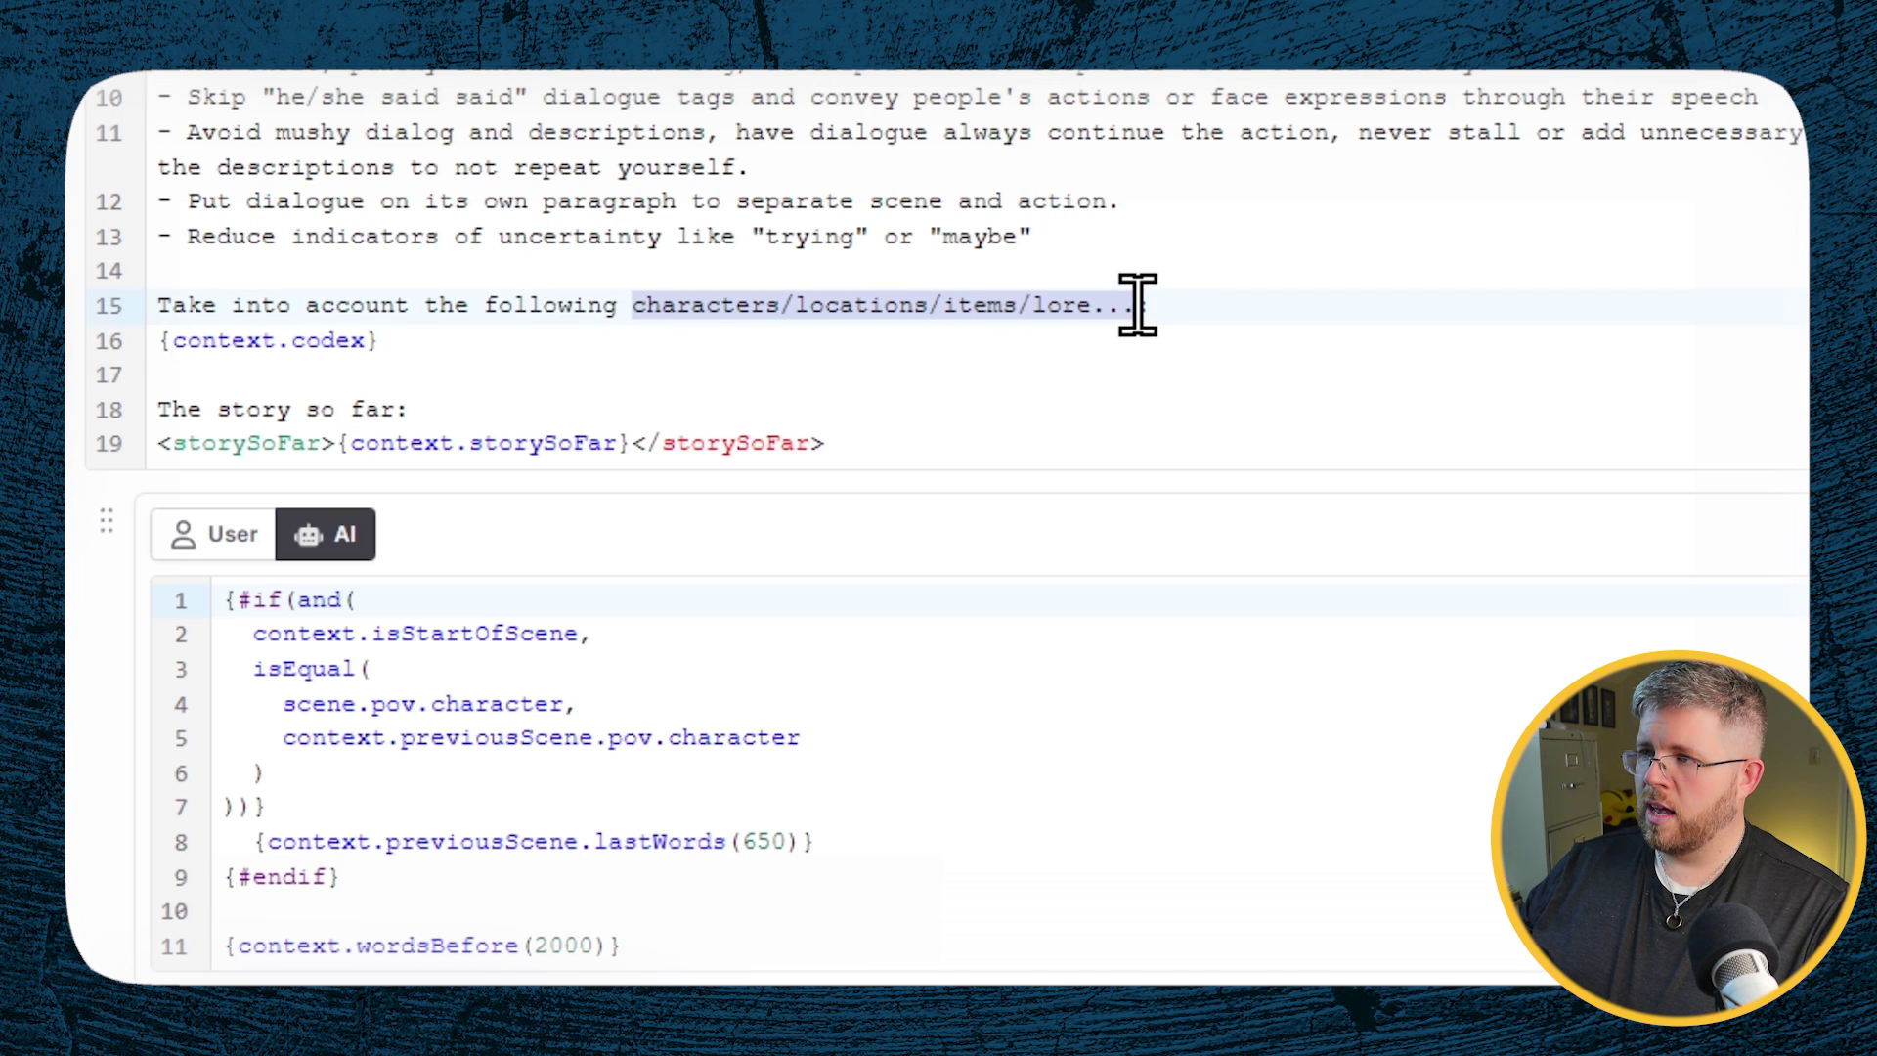
pyautogui.write('blackground inform')
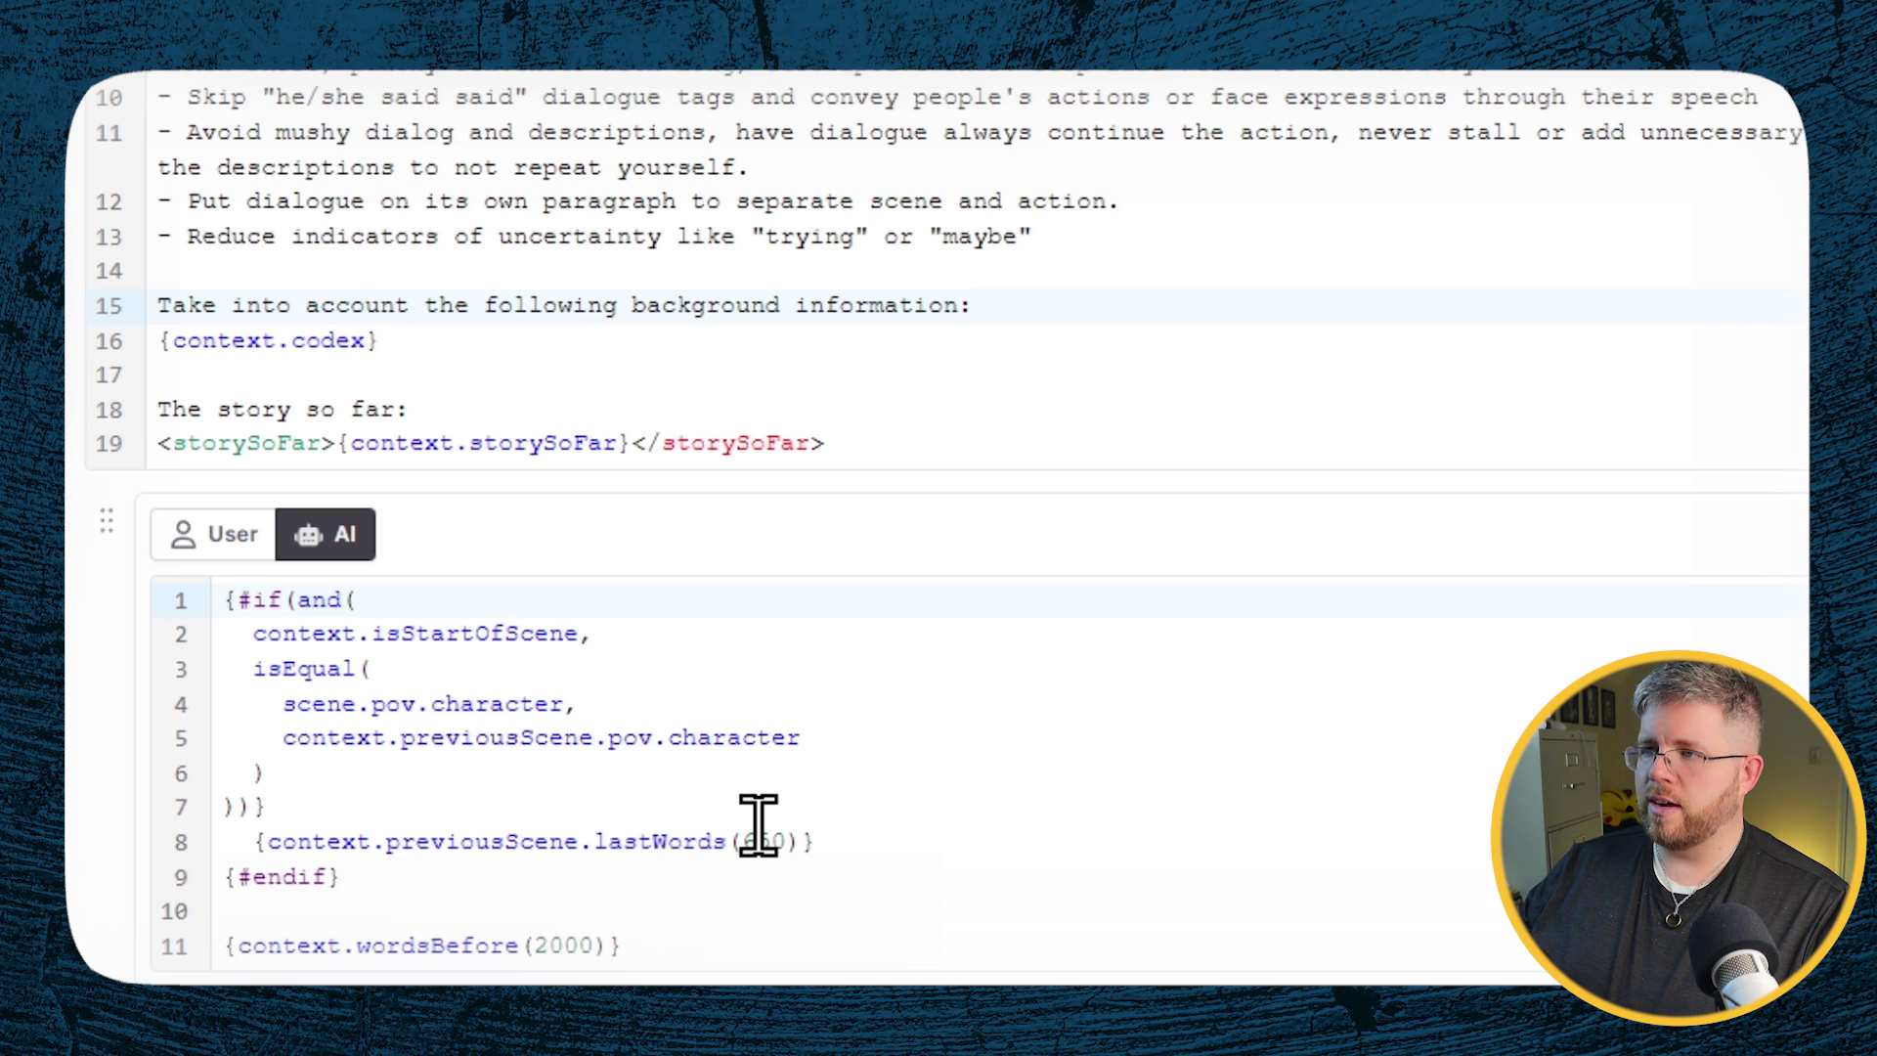
pyautogui.moveTo(159, 409); pyautogui.dragTo(975, 445)
pyautogui.click(975, 445)
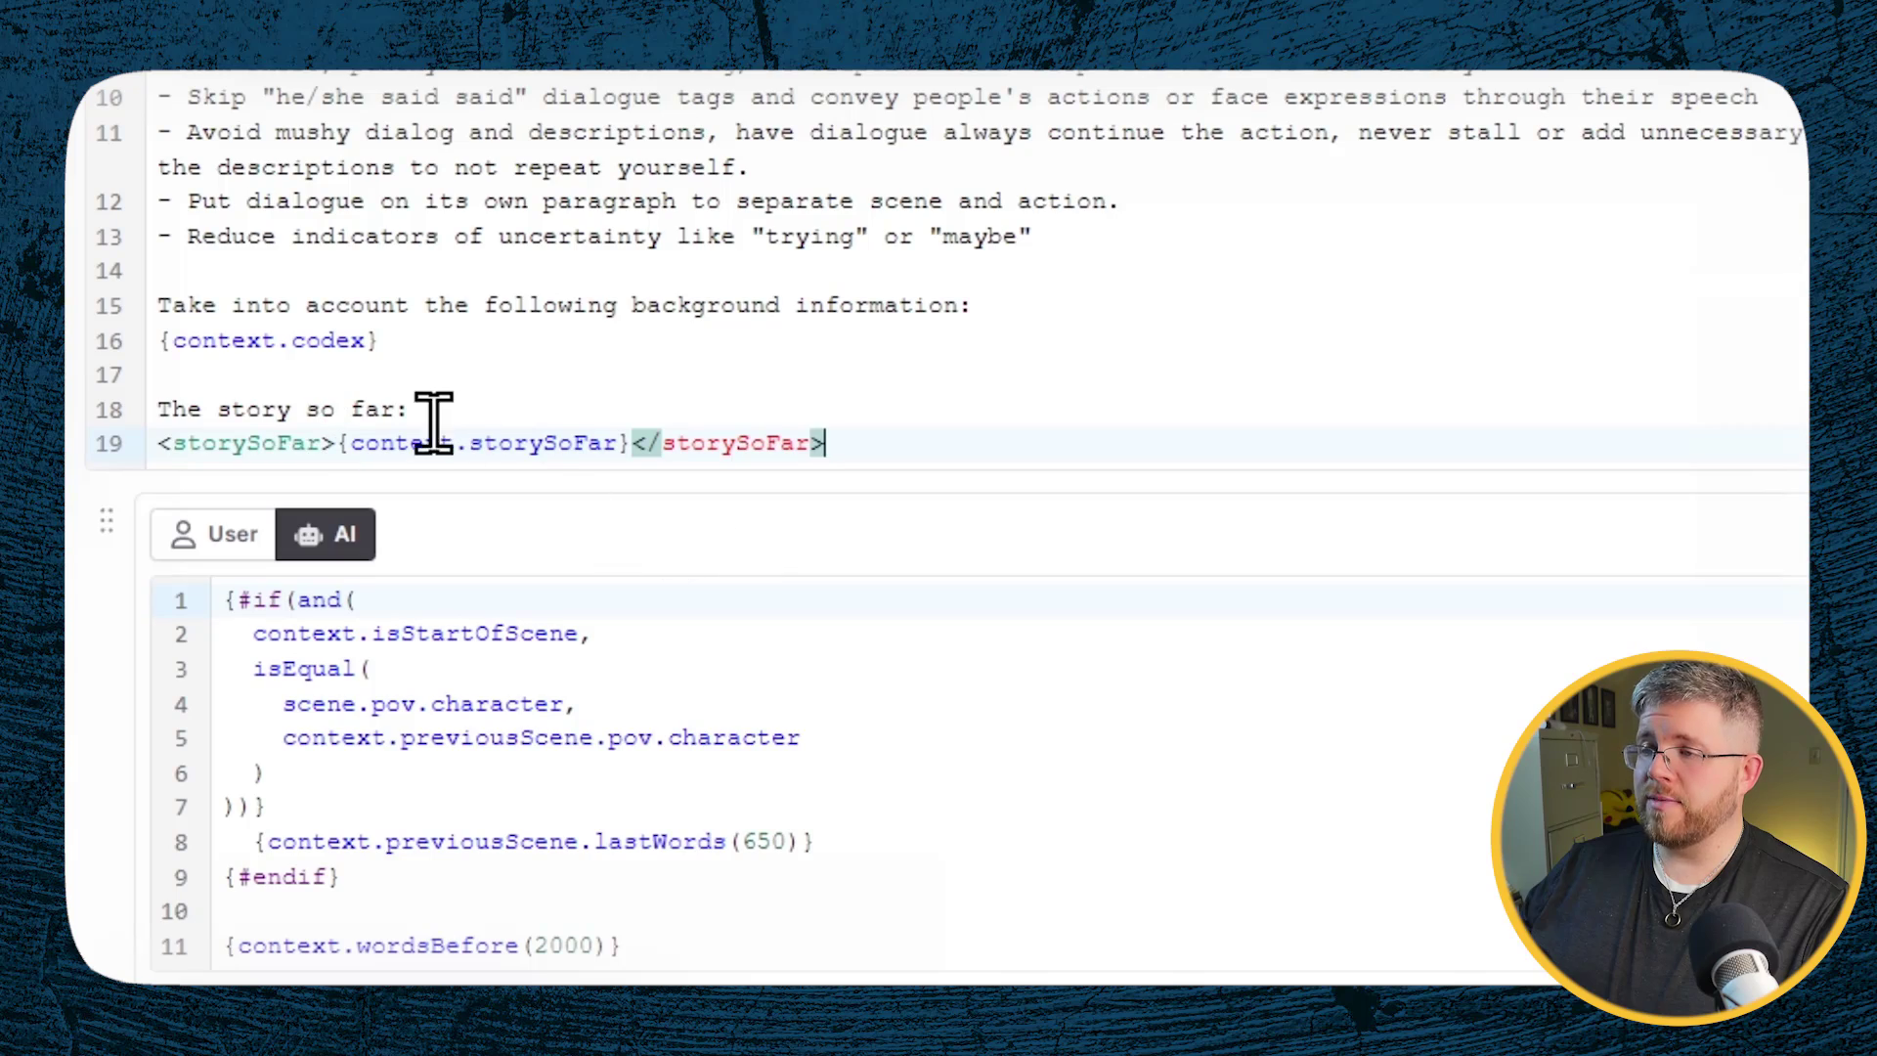
pyautogui.moveTo(355, 445); pyautogui.dragTo(657, 435)
pyautogui.click(714, 374)
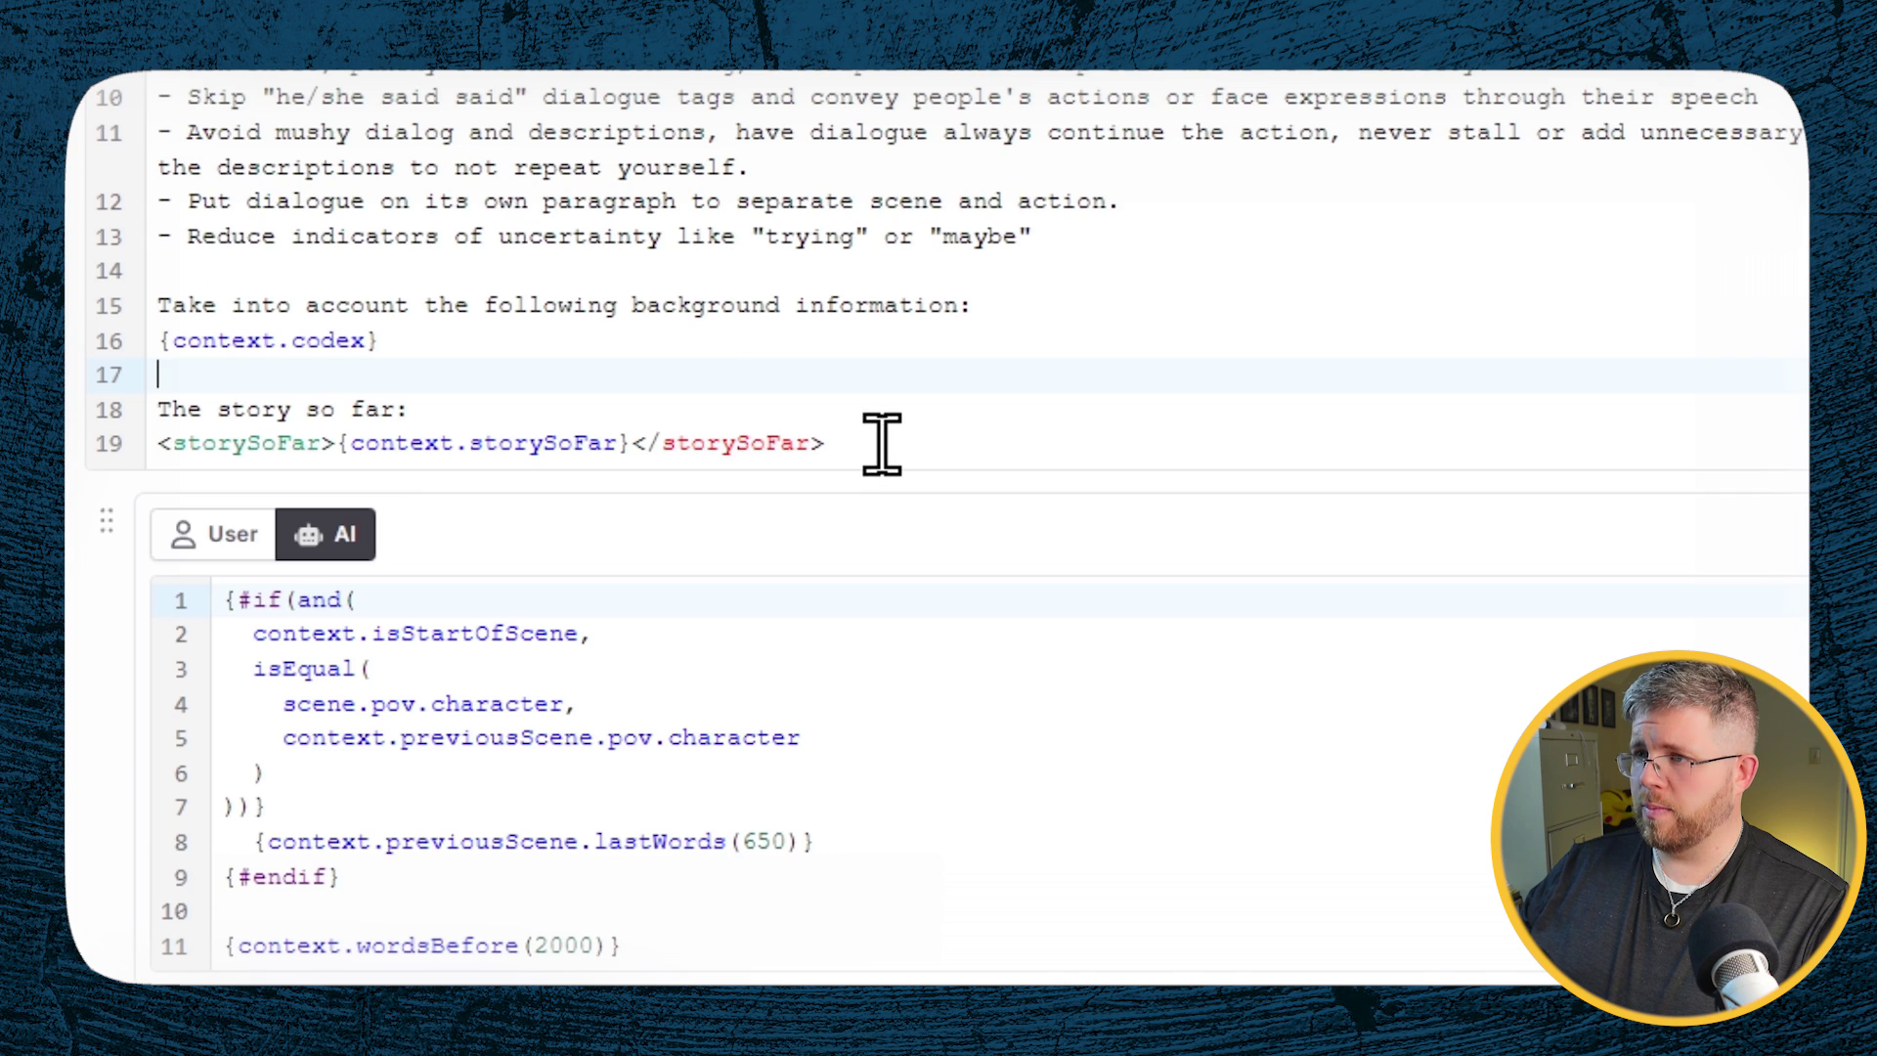
# Step: Try adding a function on a new line after {context.wordsBefore(2000)} in the AI message, browse the available functions, and remove the line
pyautogui.scroll(-4, 880, 443)
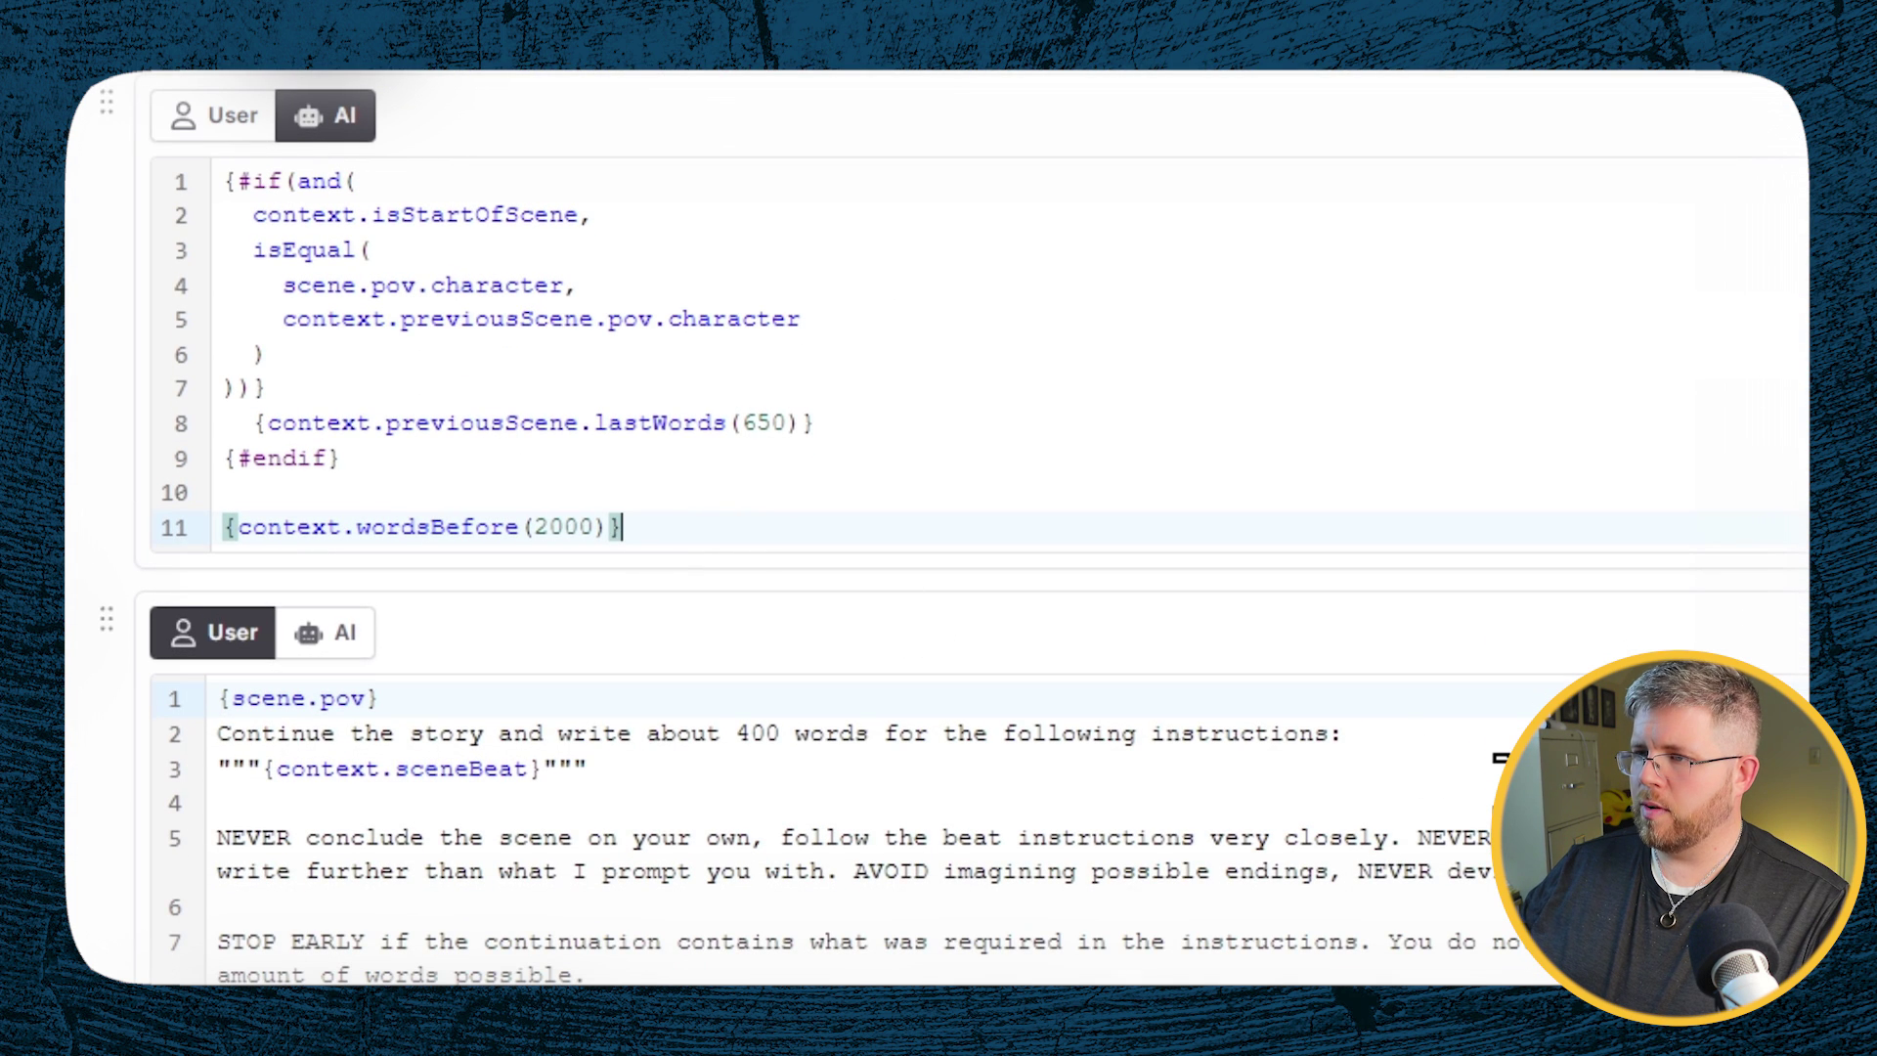
pyautogui.press('Return')
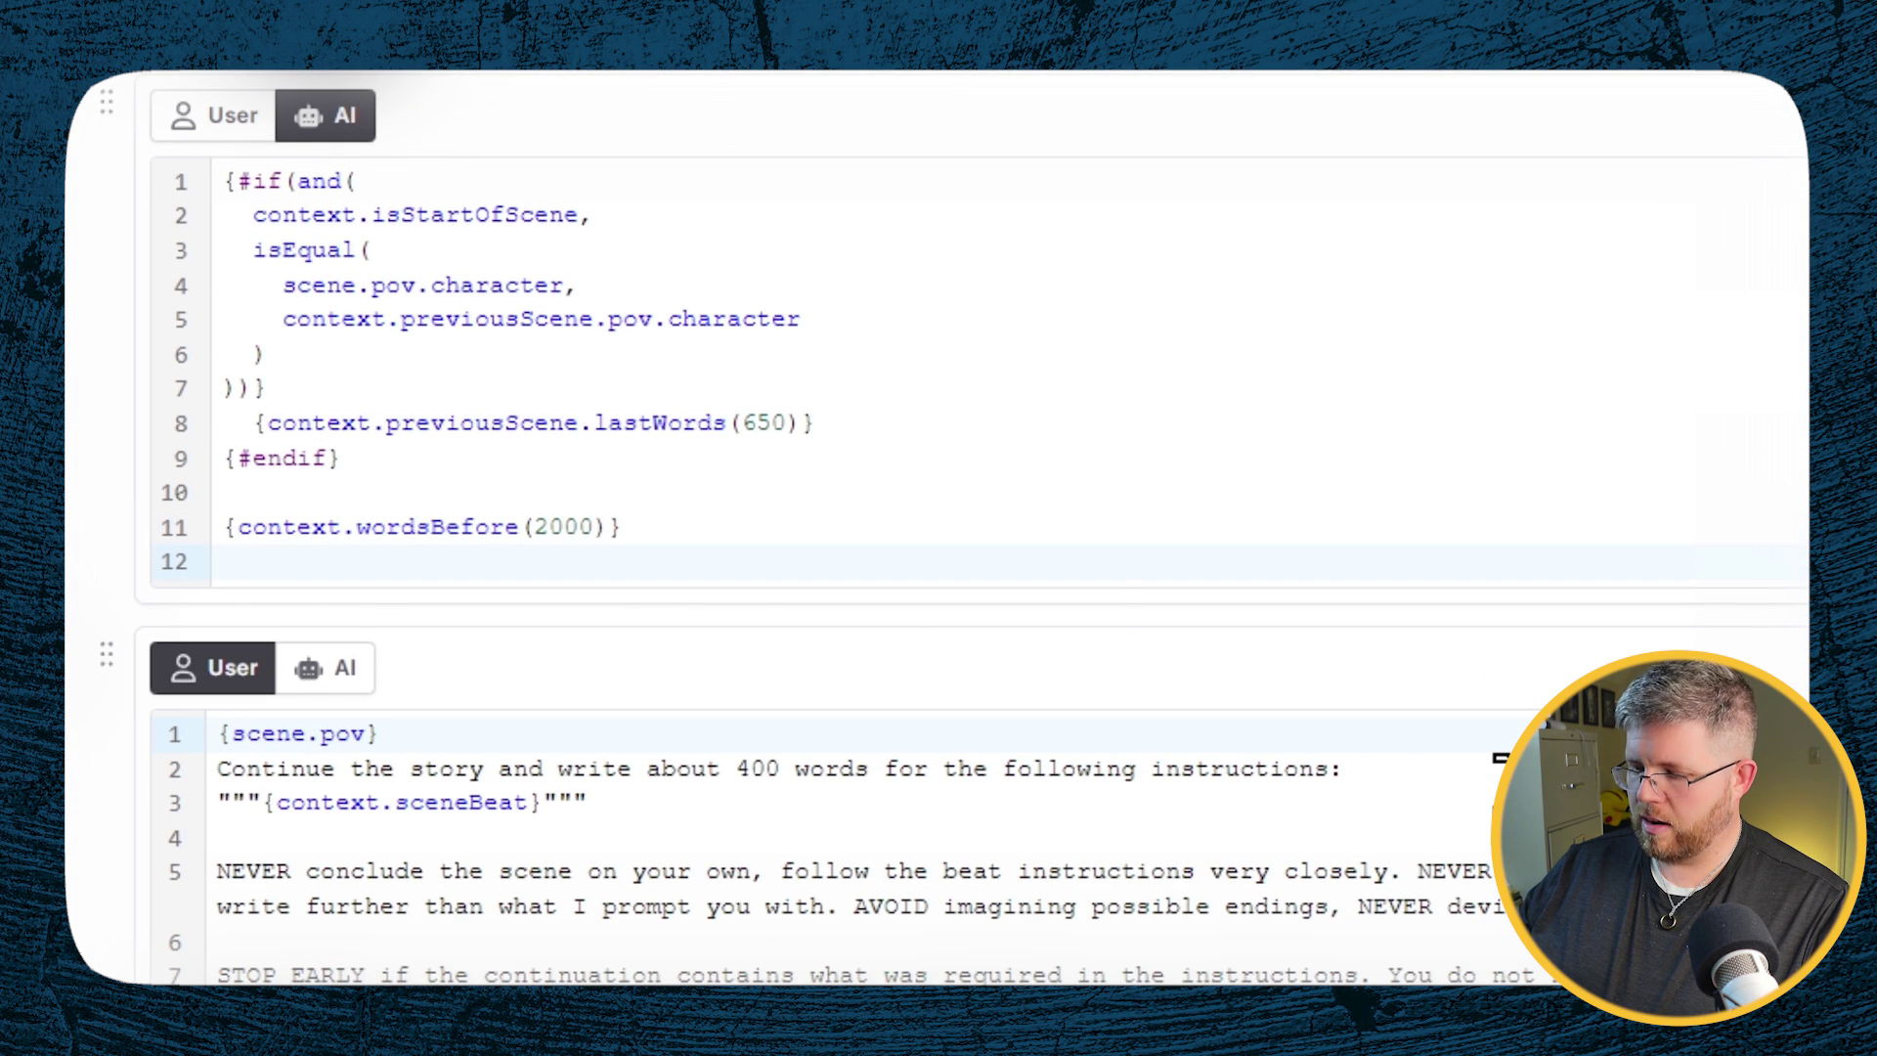
pyautogui.write('{')
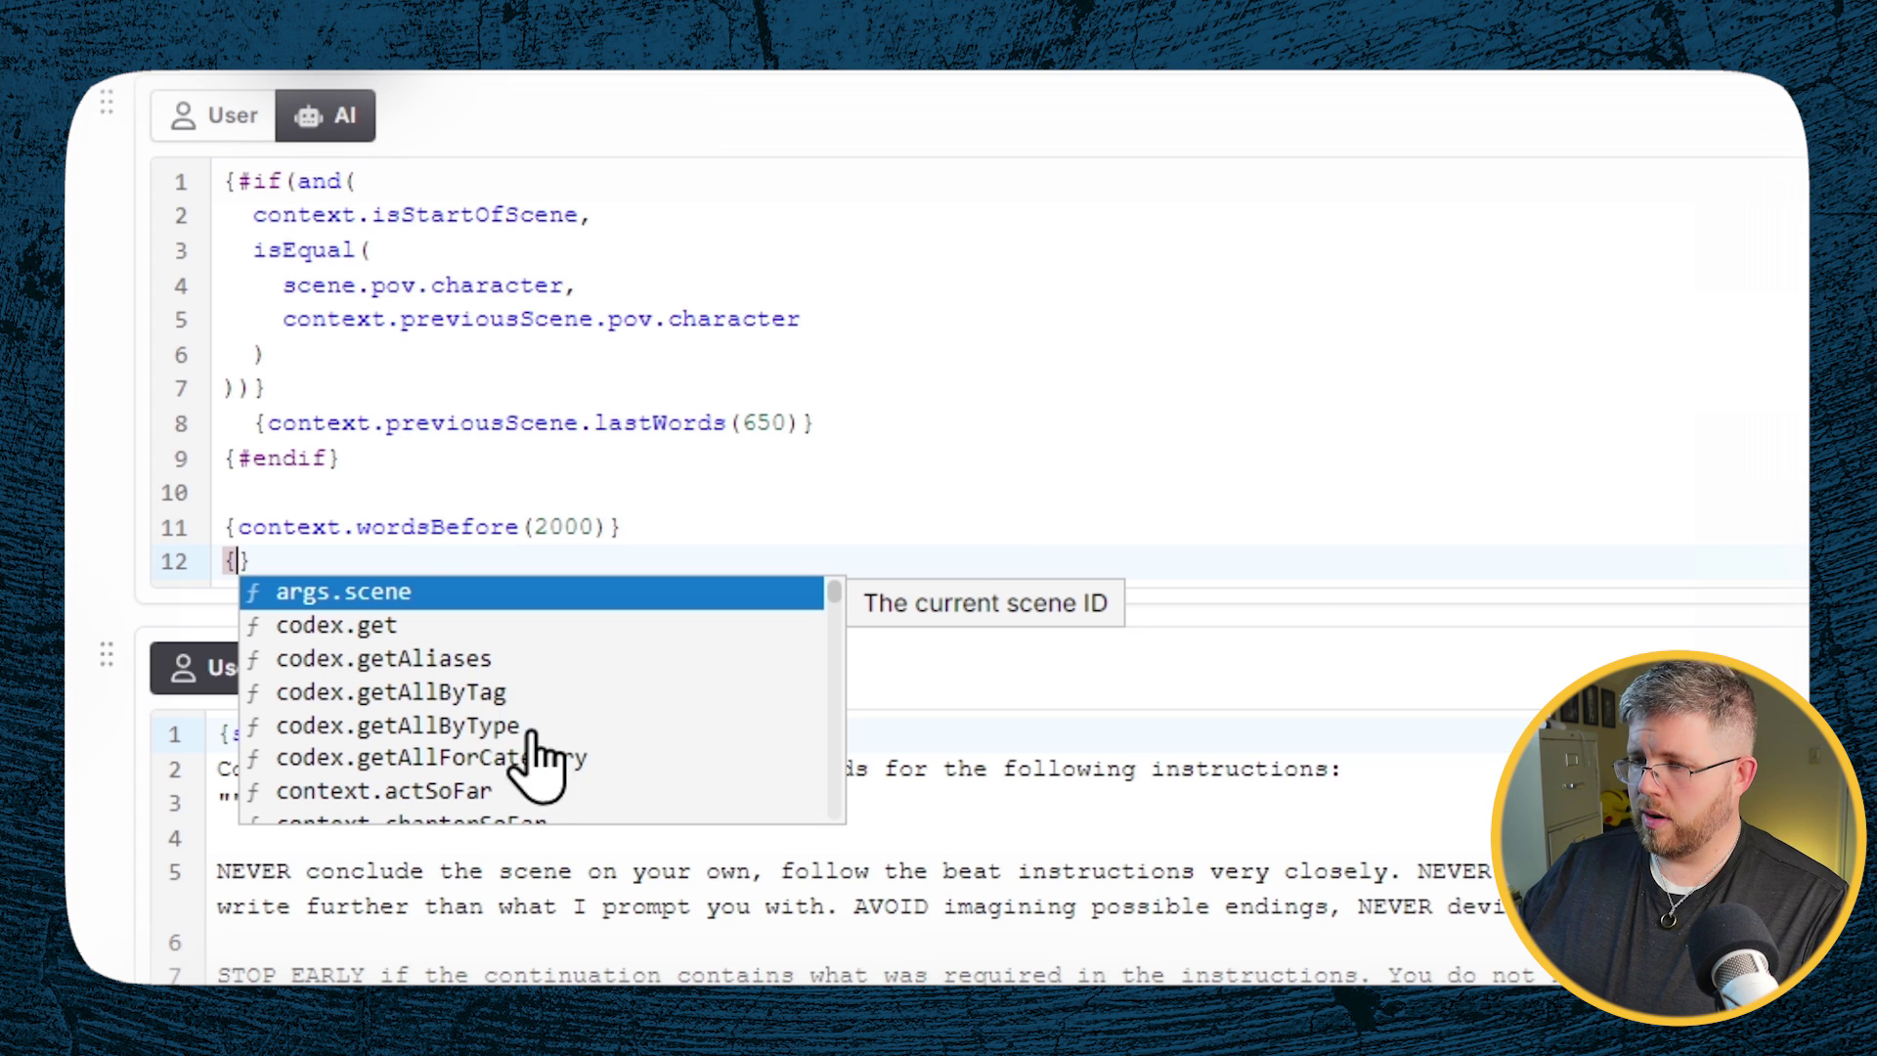
pyautogui.scroll(-2, 430, 748)
pyautogui.scroll(-10, 728, 724)
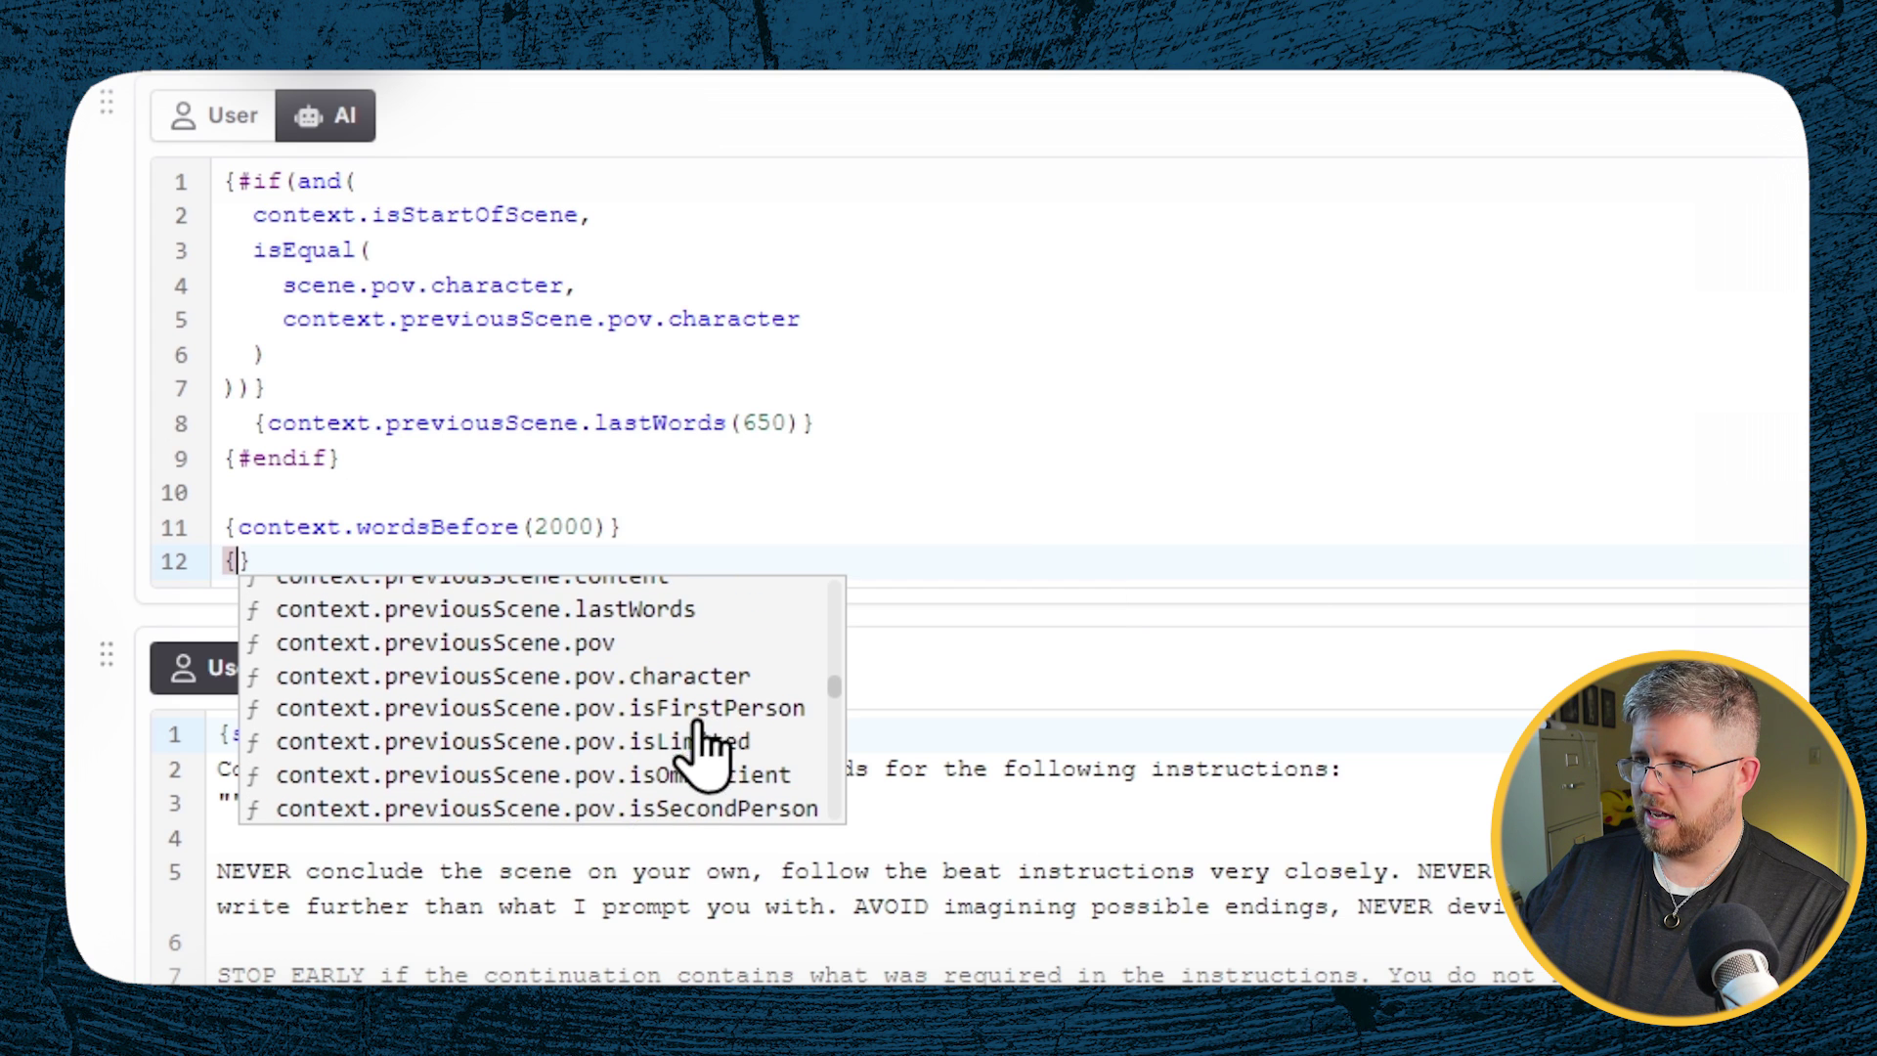
pyautogui.scroll(-2, 519, 746)
pyautogui.click(520, 717)
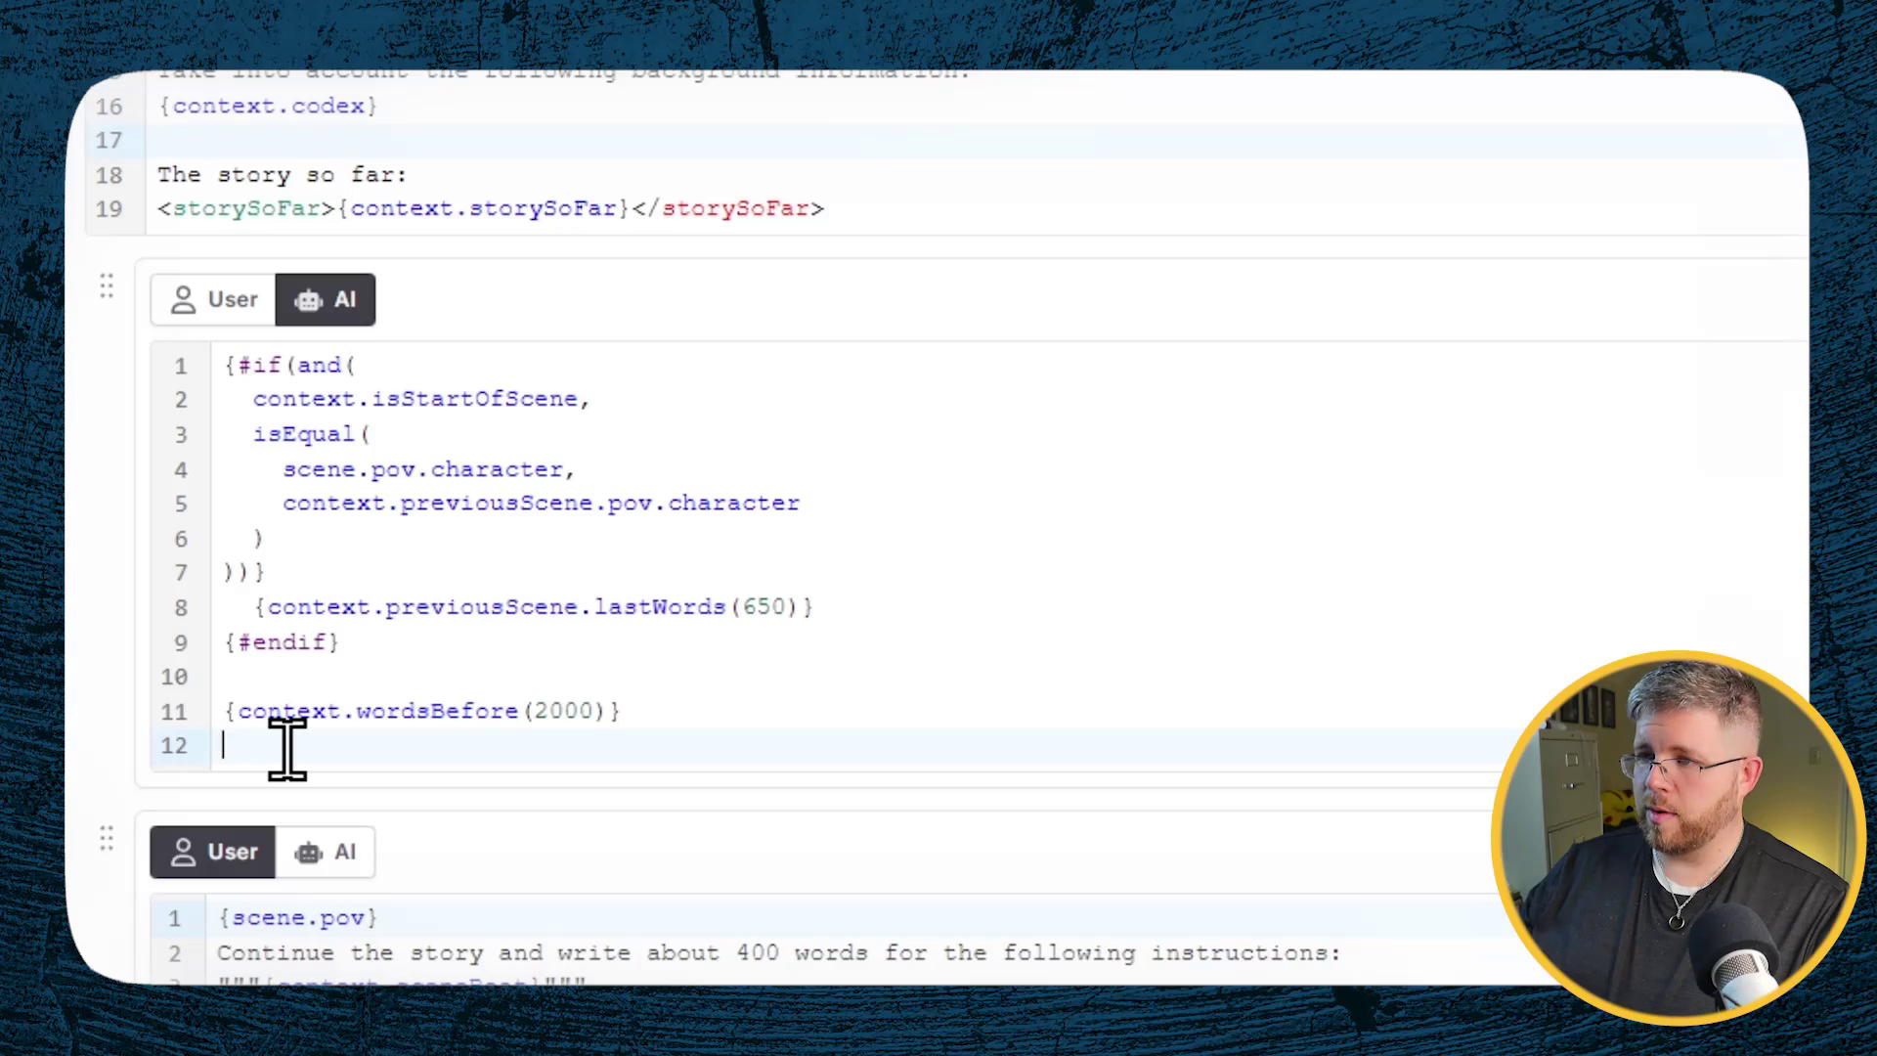
pyautogui.press('BackSpace')
# Step: Insert {snippets.get ("Sample")} on the blank line above {context.wordsBefore(2000)} in the AI message
pyautogui.press('Up')
pyautogui.write('{sn')
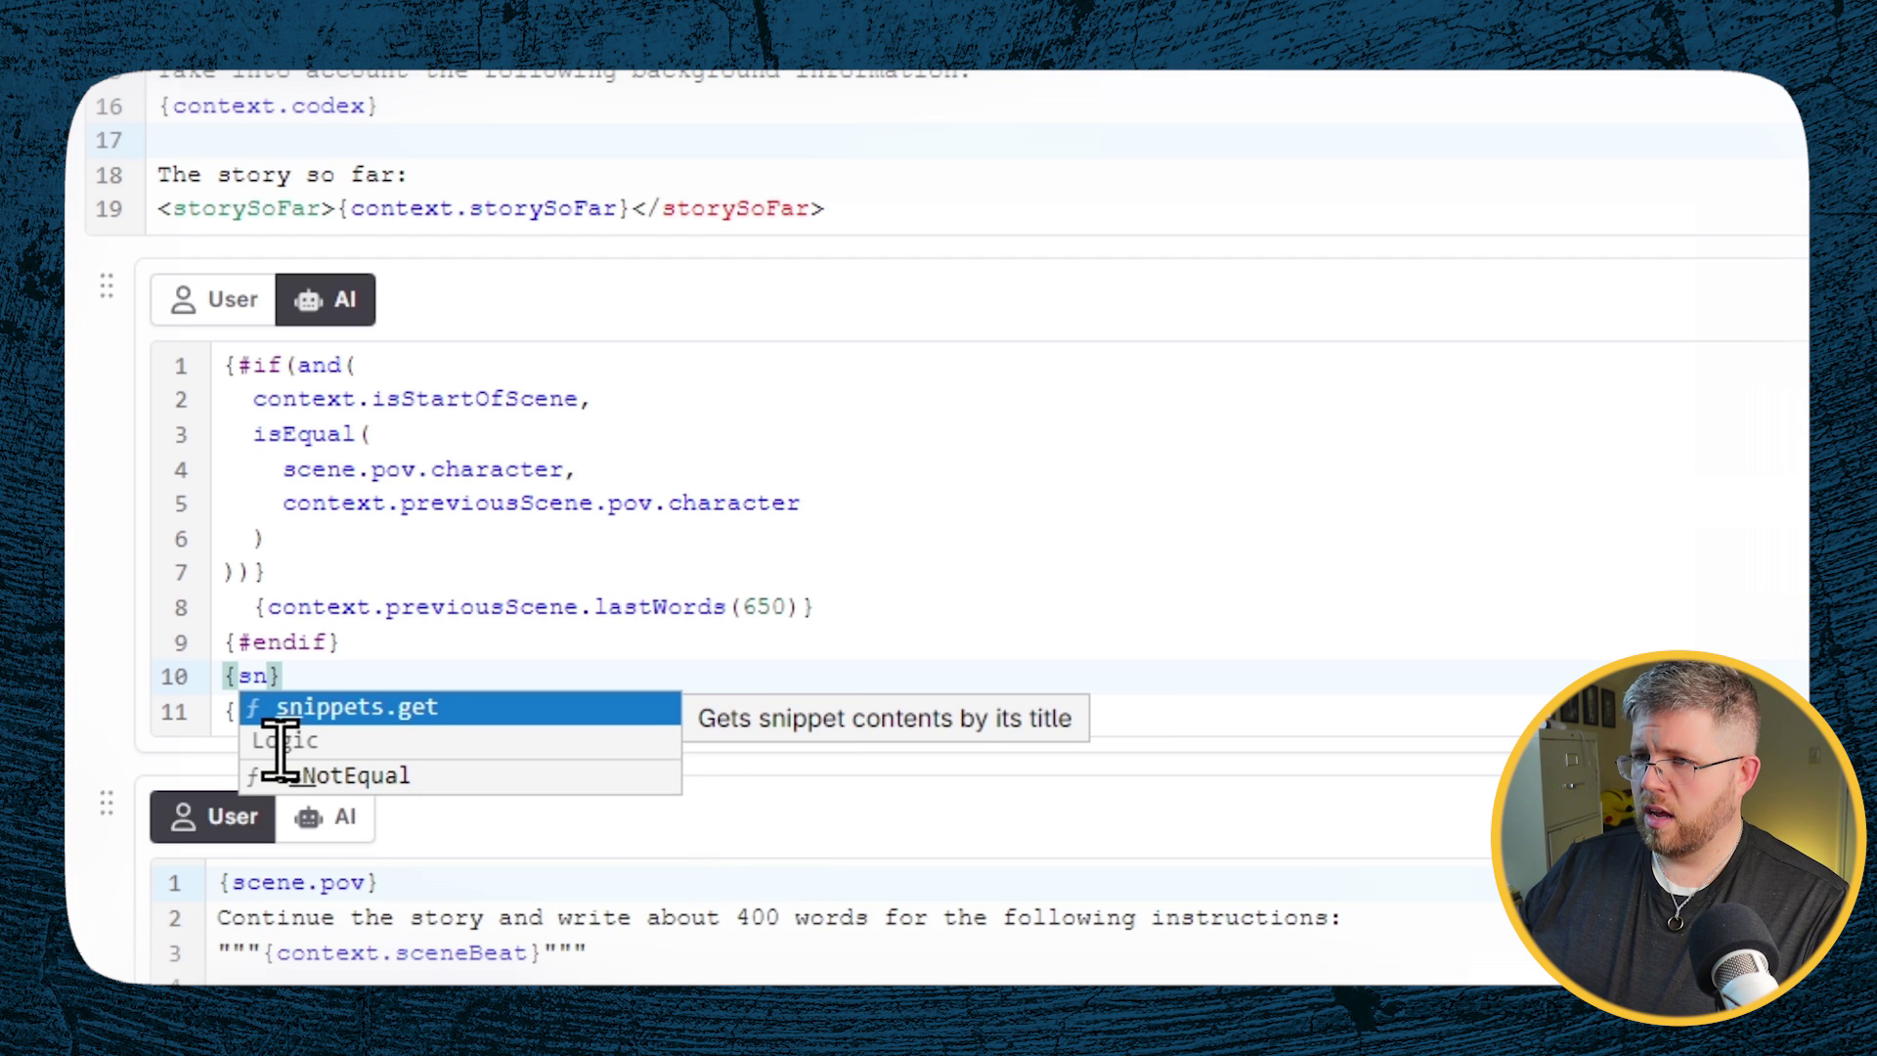
pyautogui.click(409, 712)
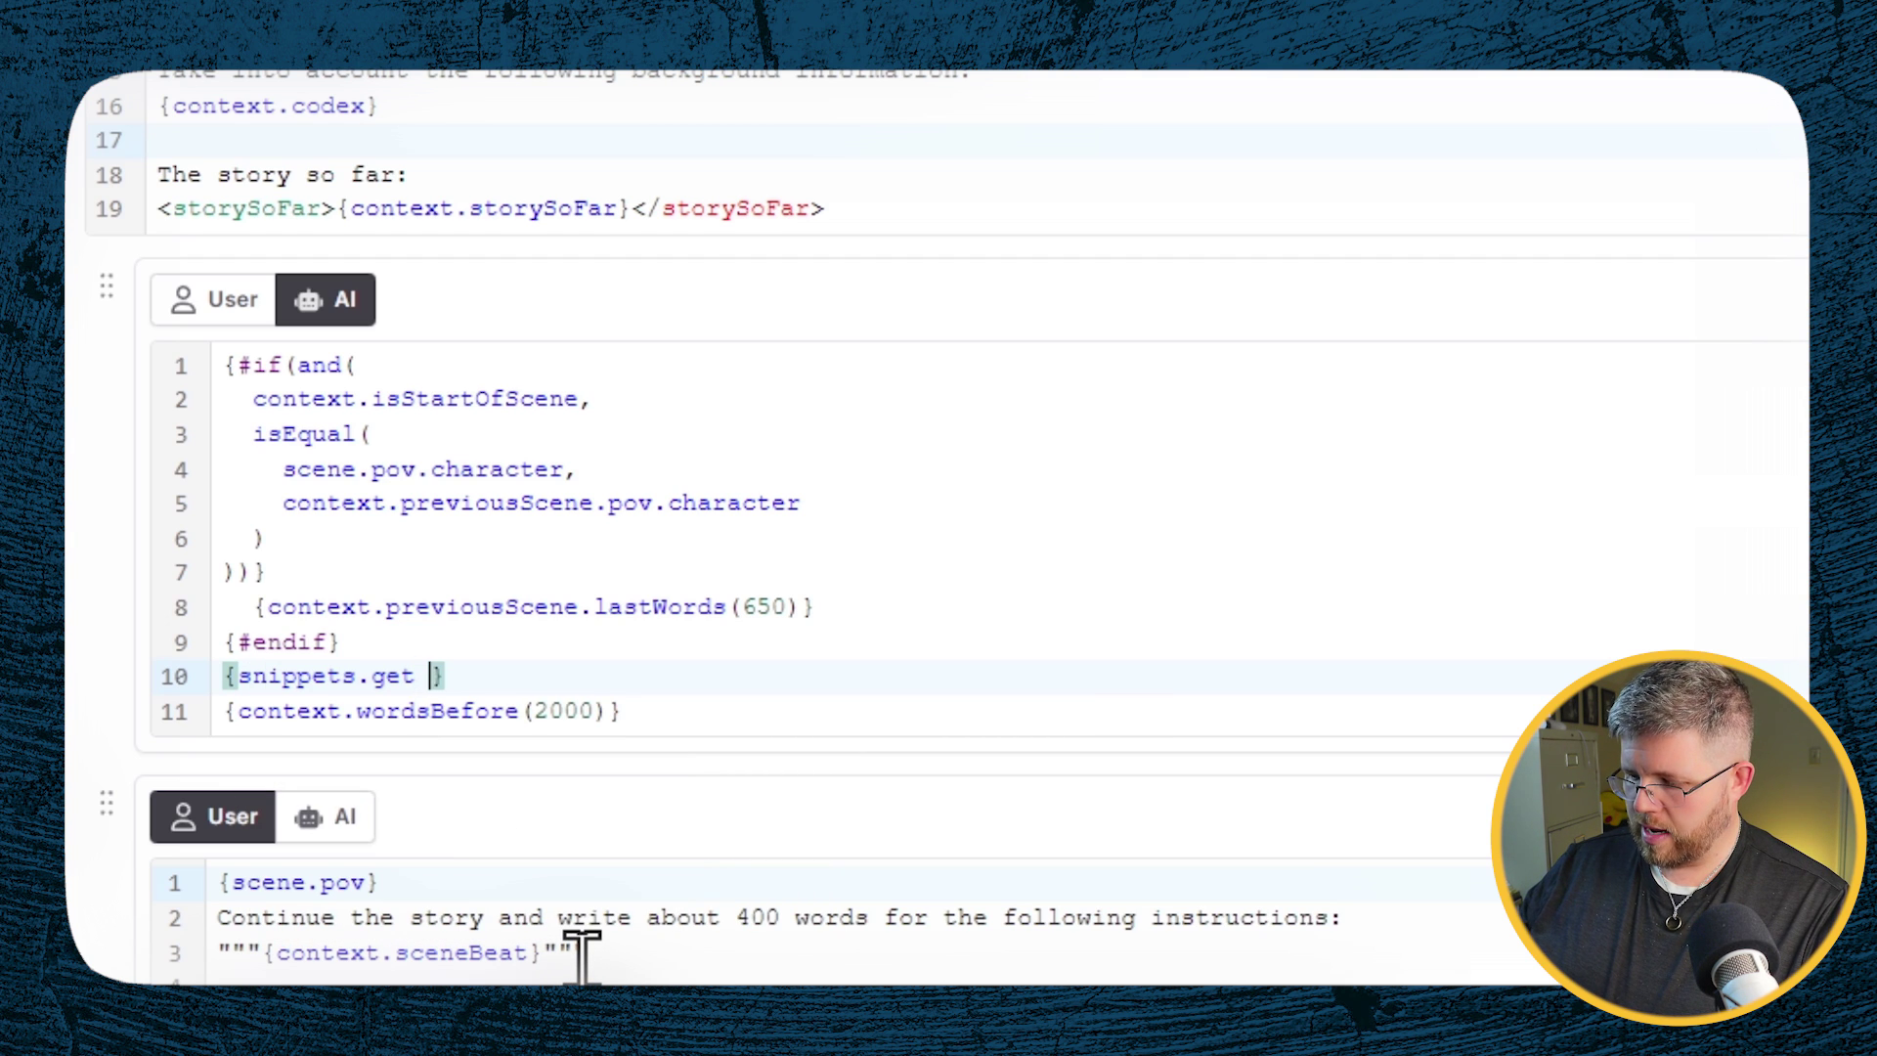
pyautogui.write('(')
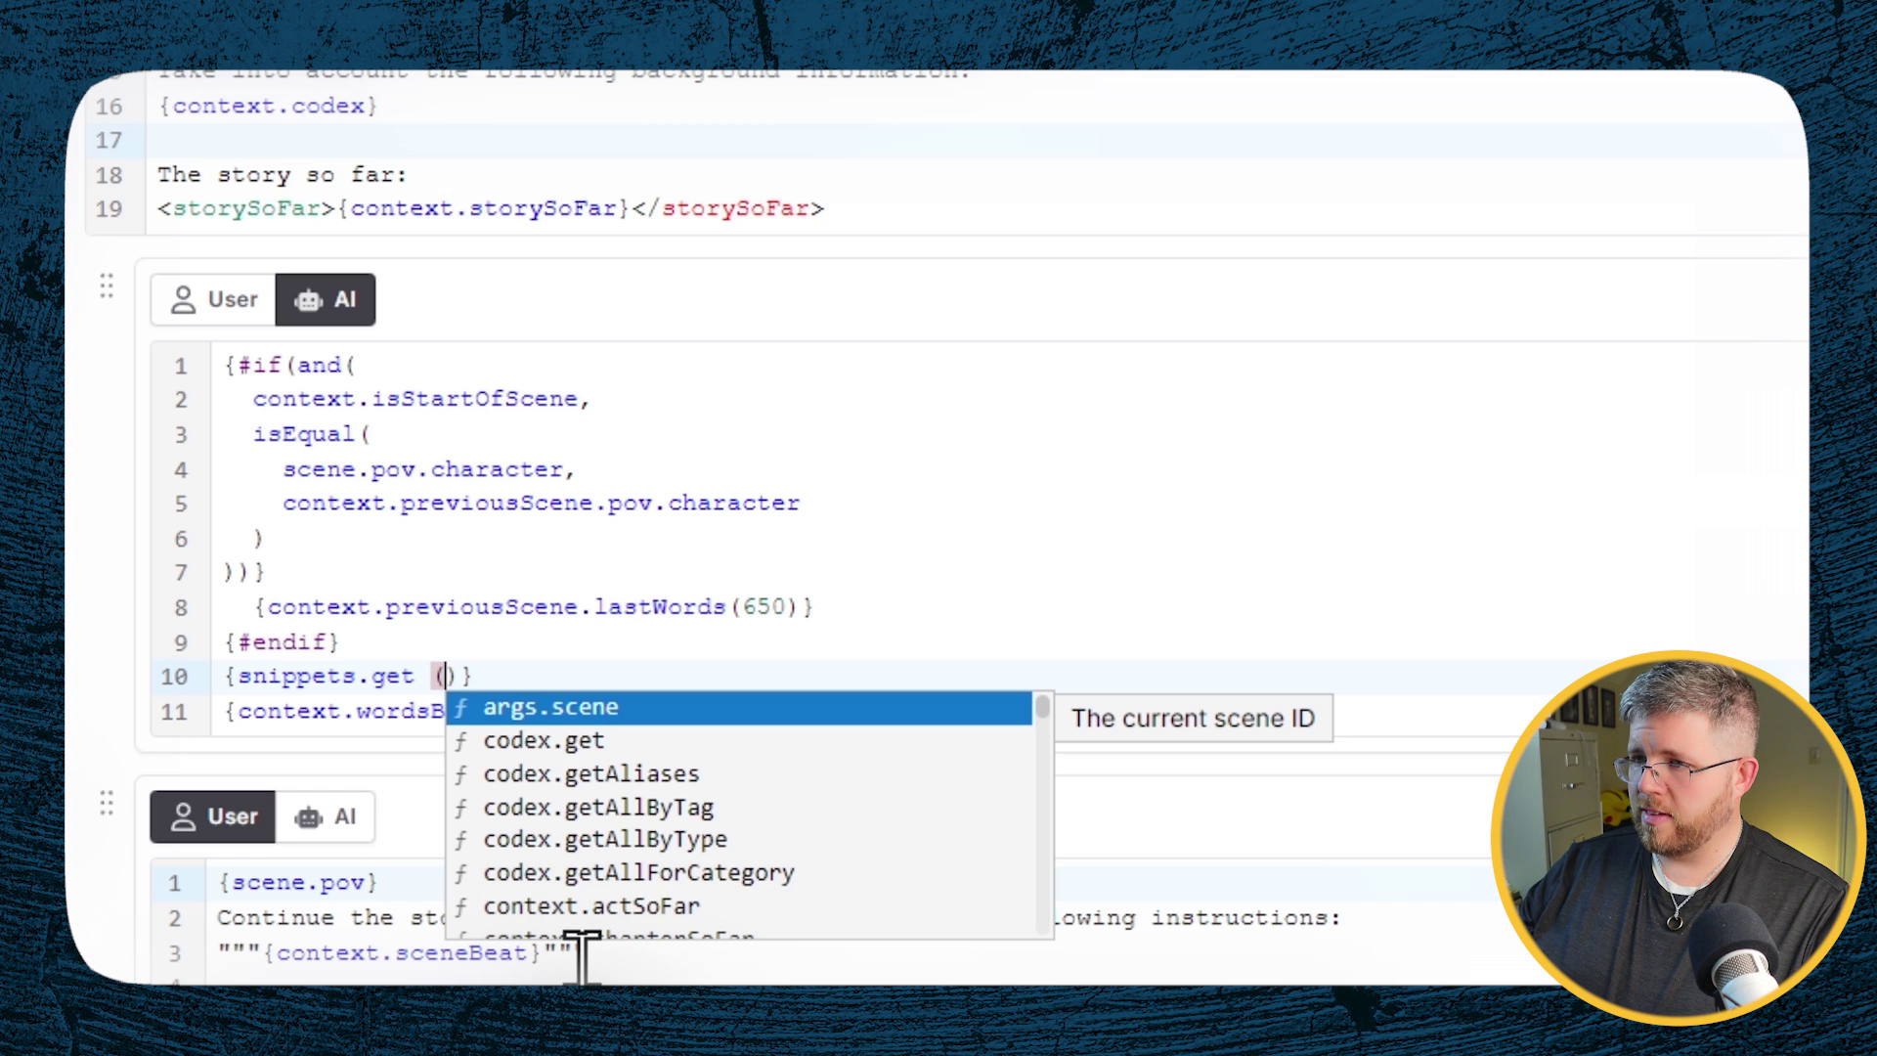
pyautogui.write('s')
pyautogui.press('BackSpace')
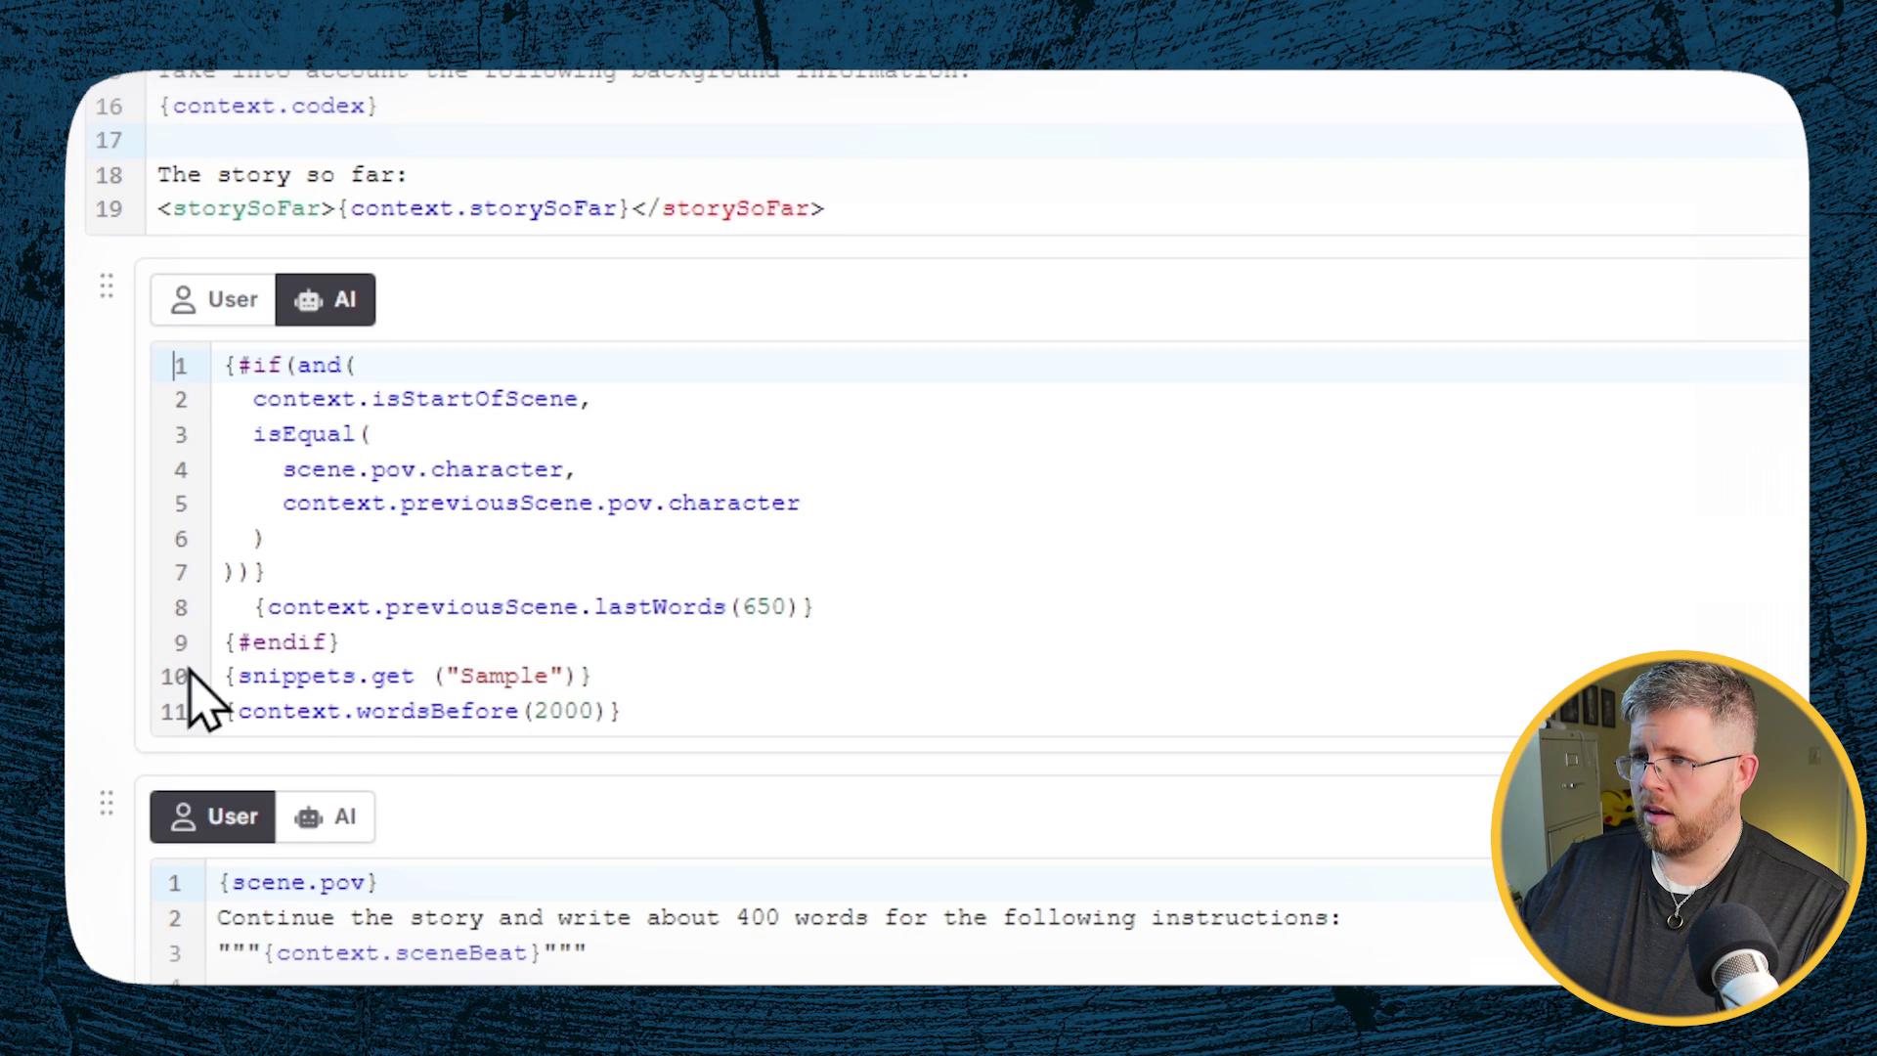
# Step: Introduce the sample snippet with "Here is a sample chapter written in my style, please write in a similar style:" on the same line
pyautogui.write('Here is a s')
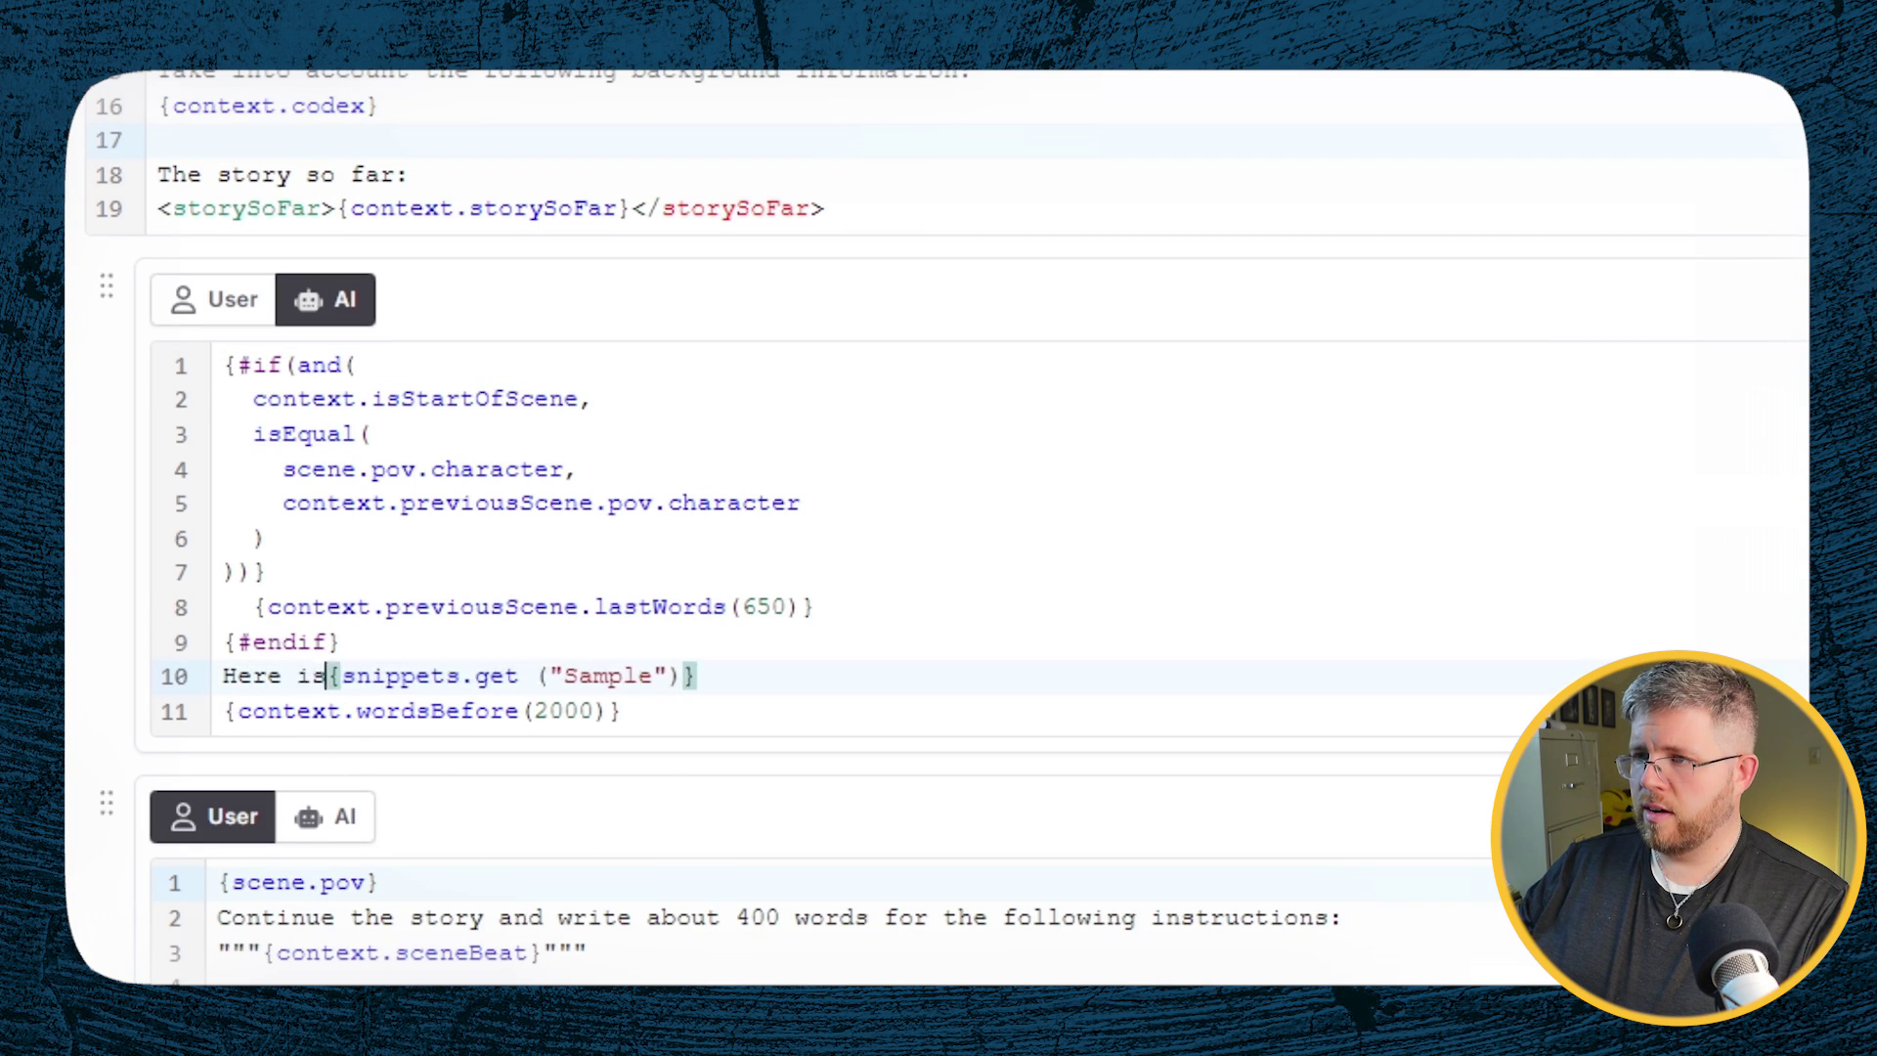
pyautogui.write('ample chapter')
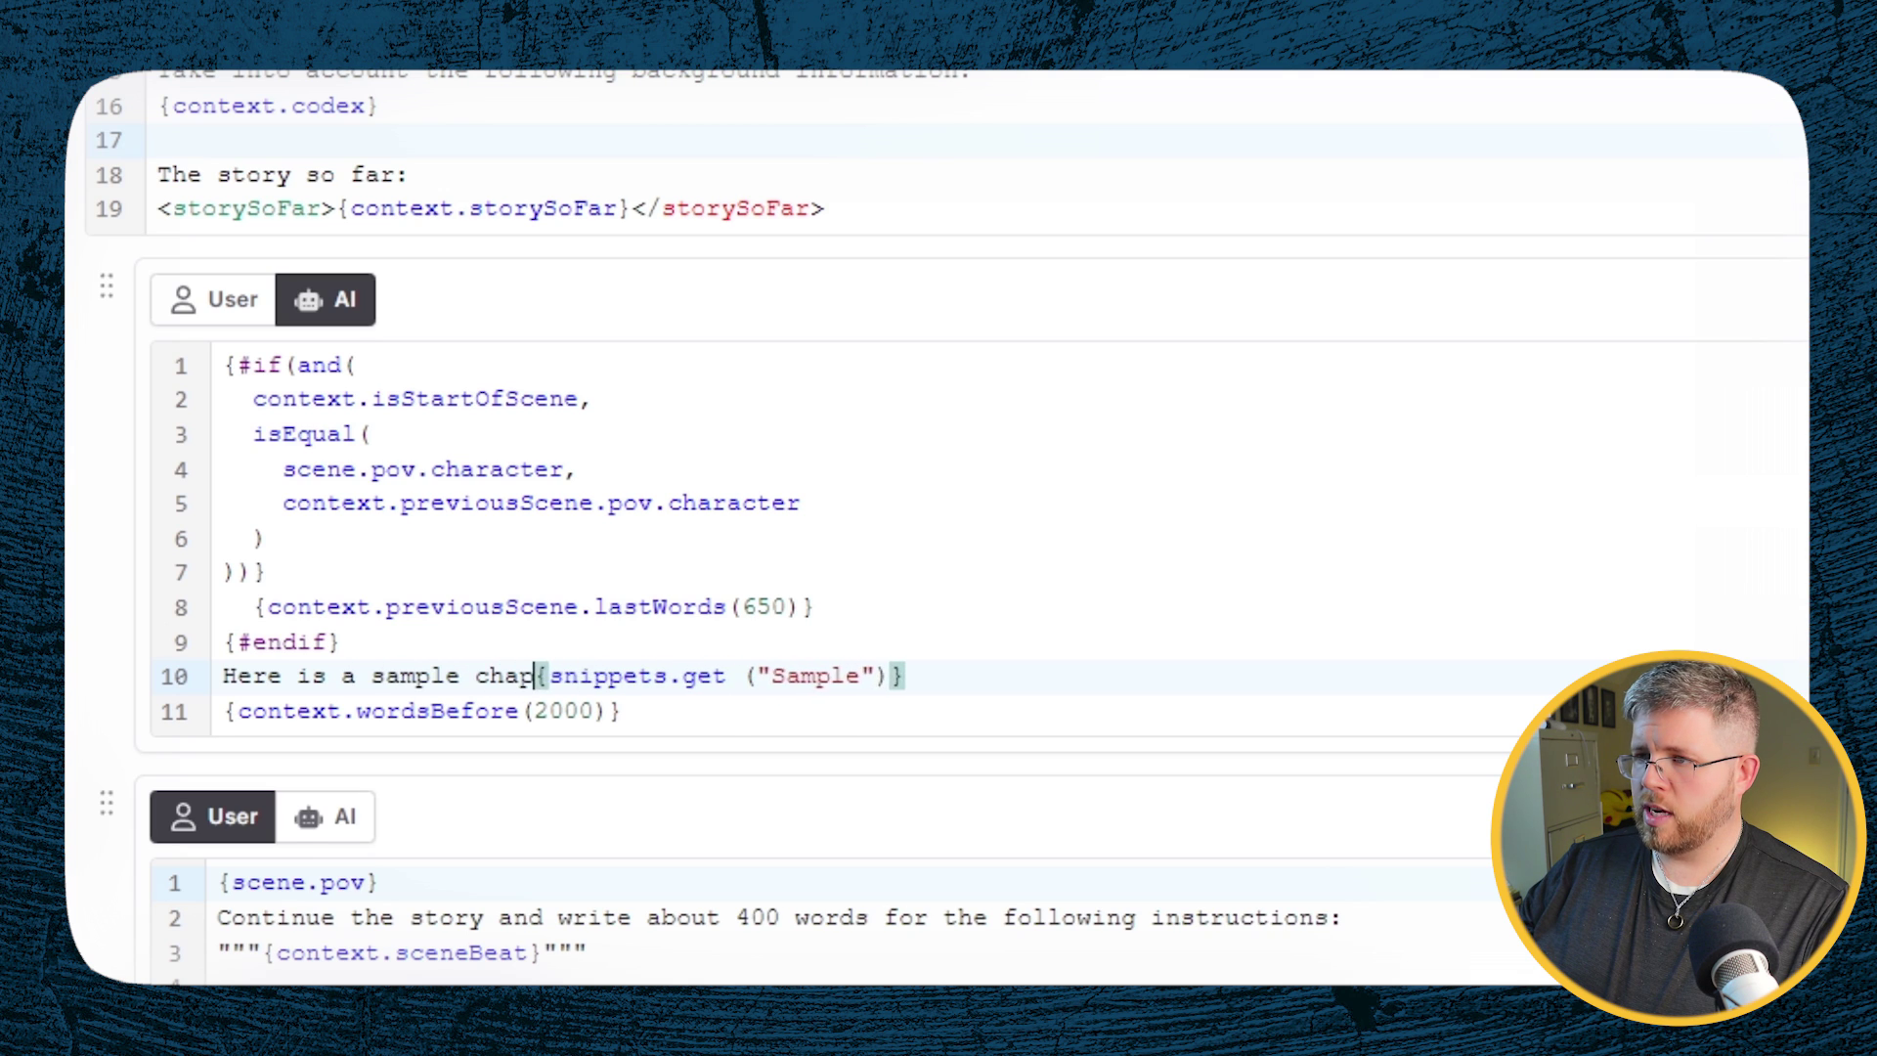
pyautogui.write(' writt')
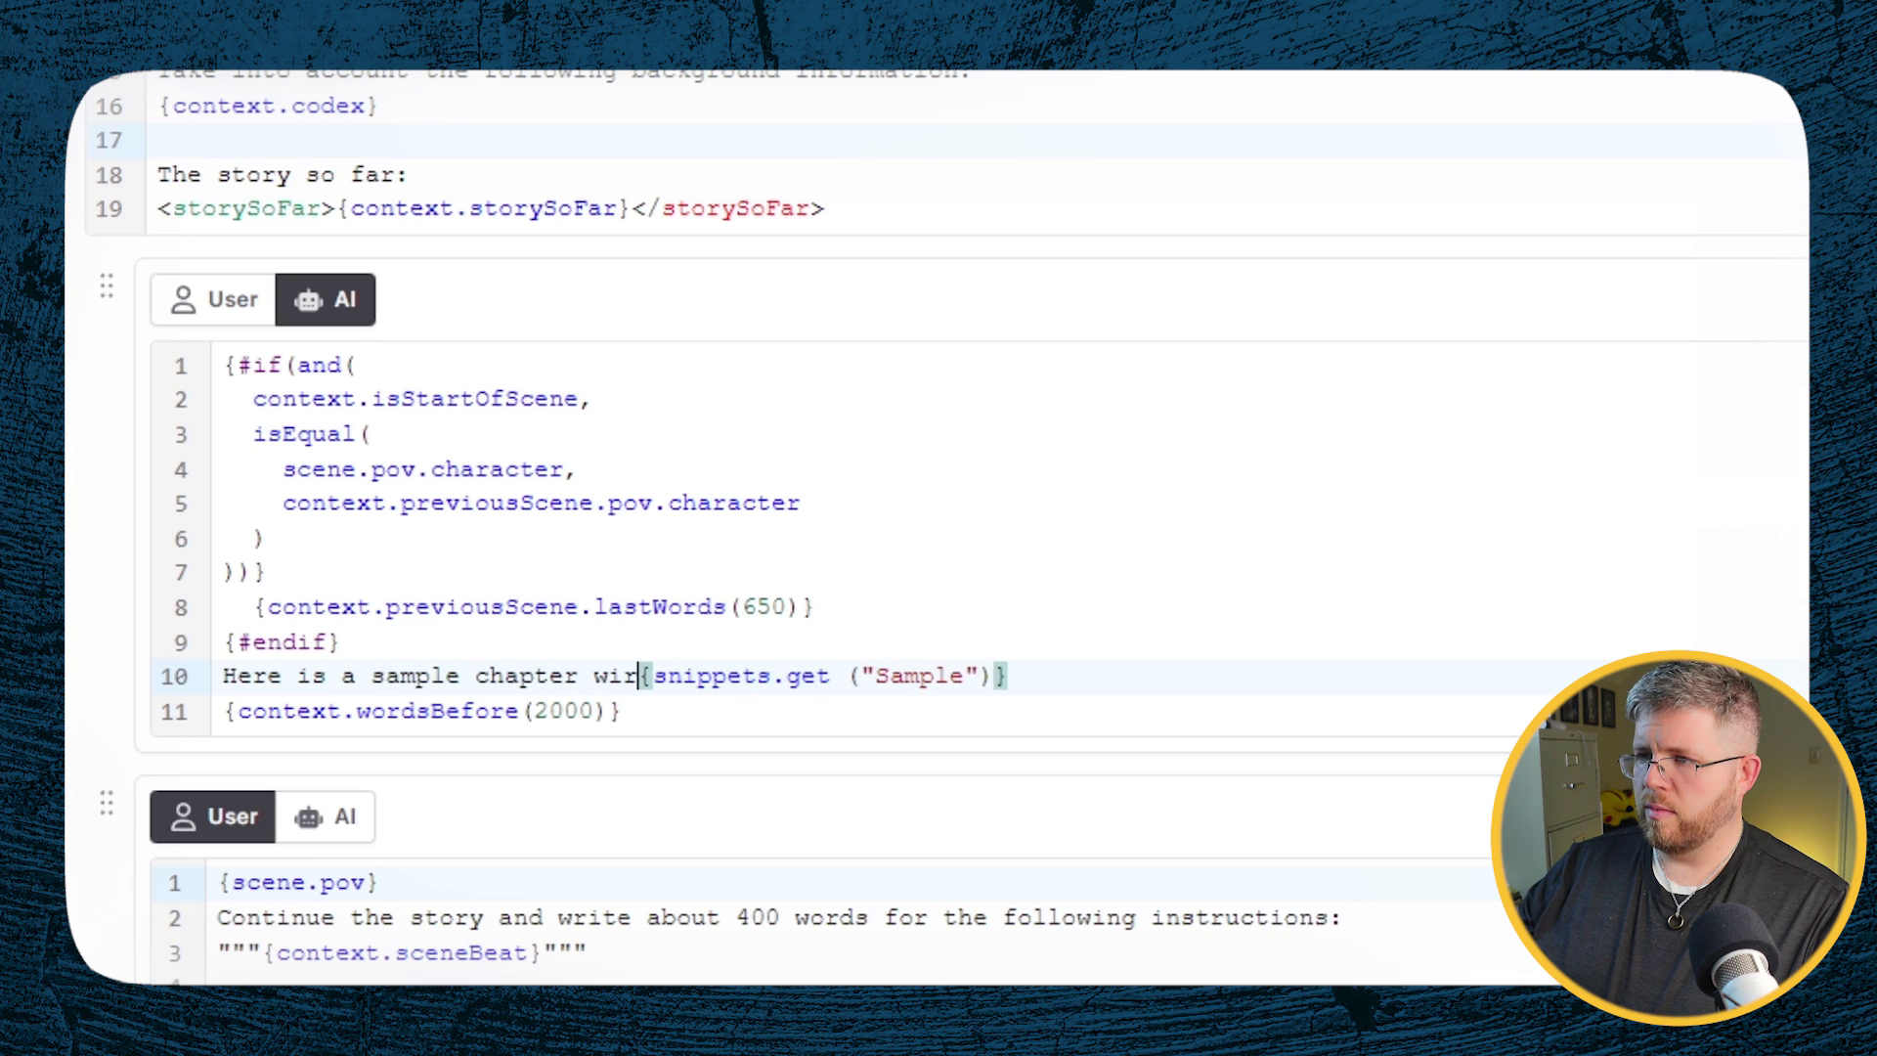
pyautogui.write('en in my style, p')
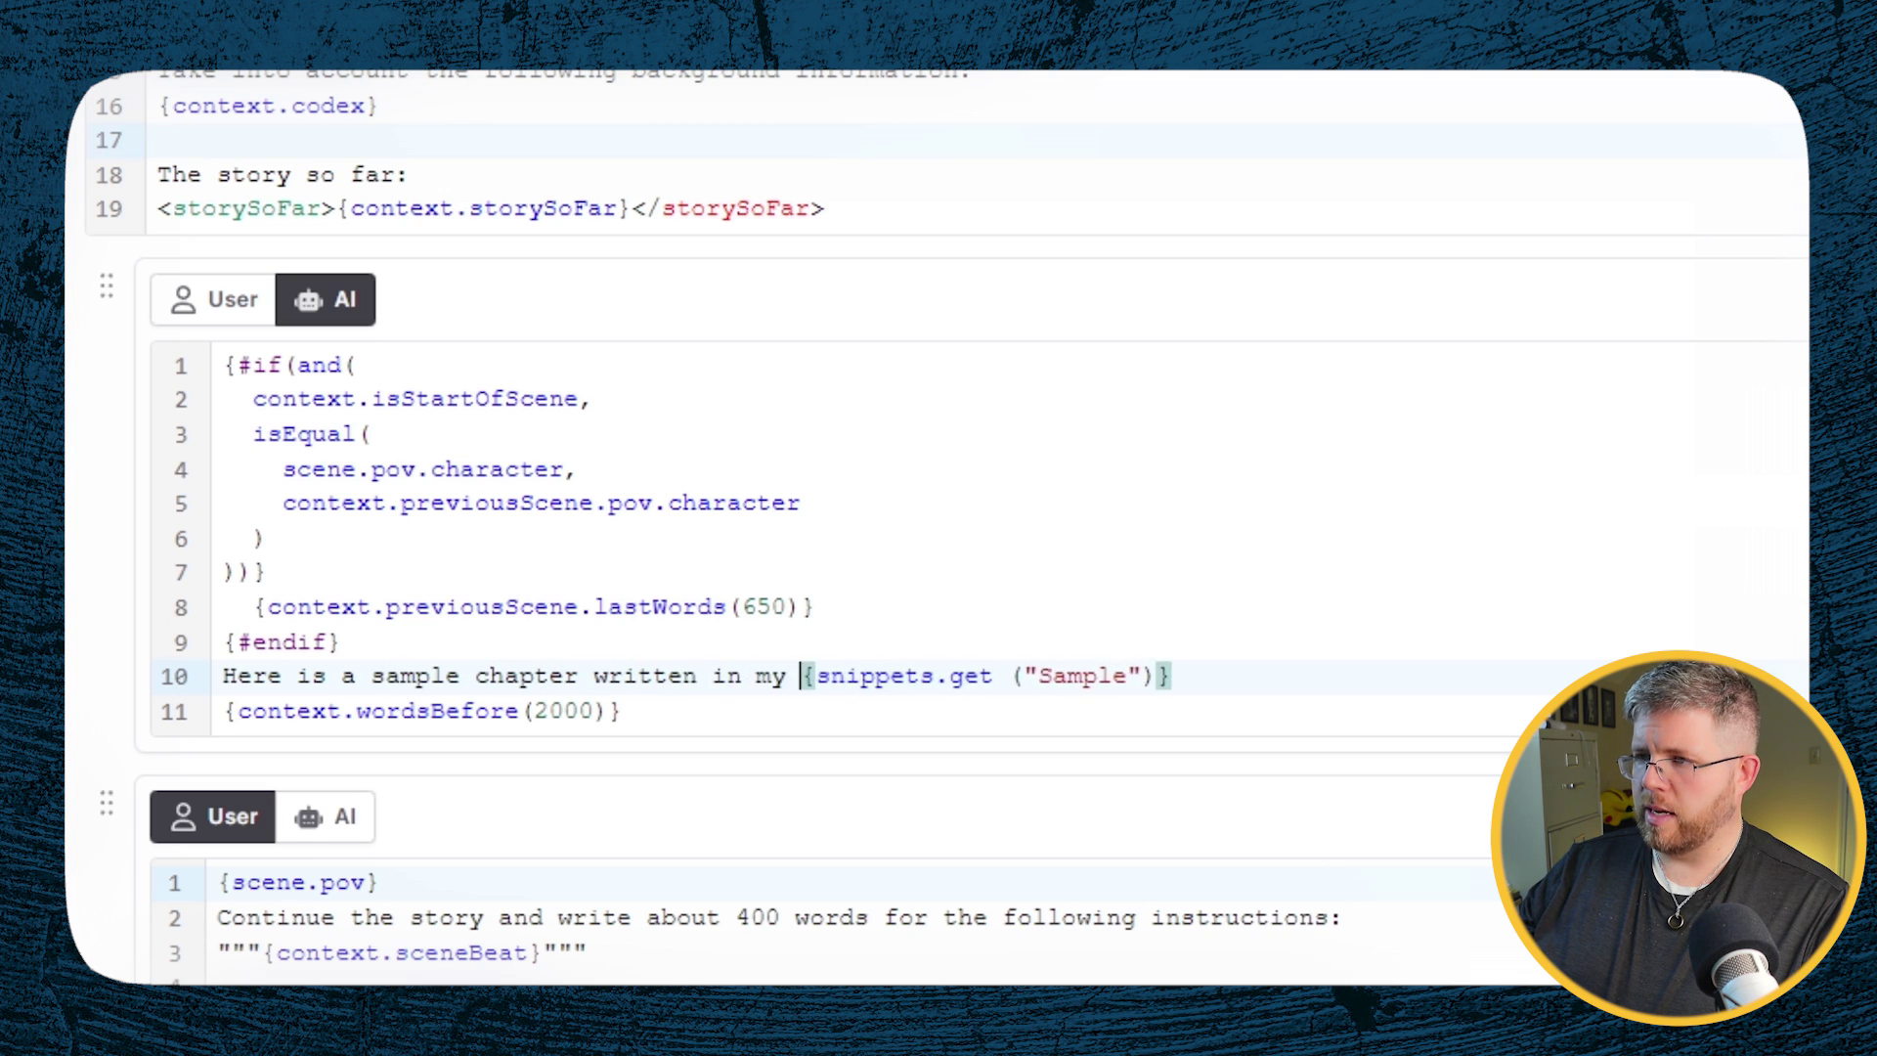
pyautogui.write('lease write in a s')
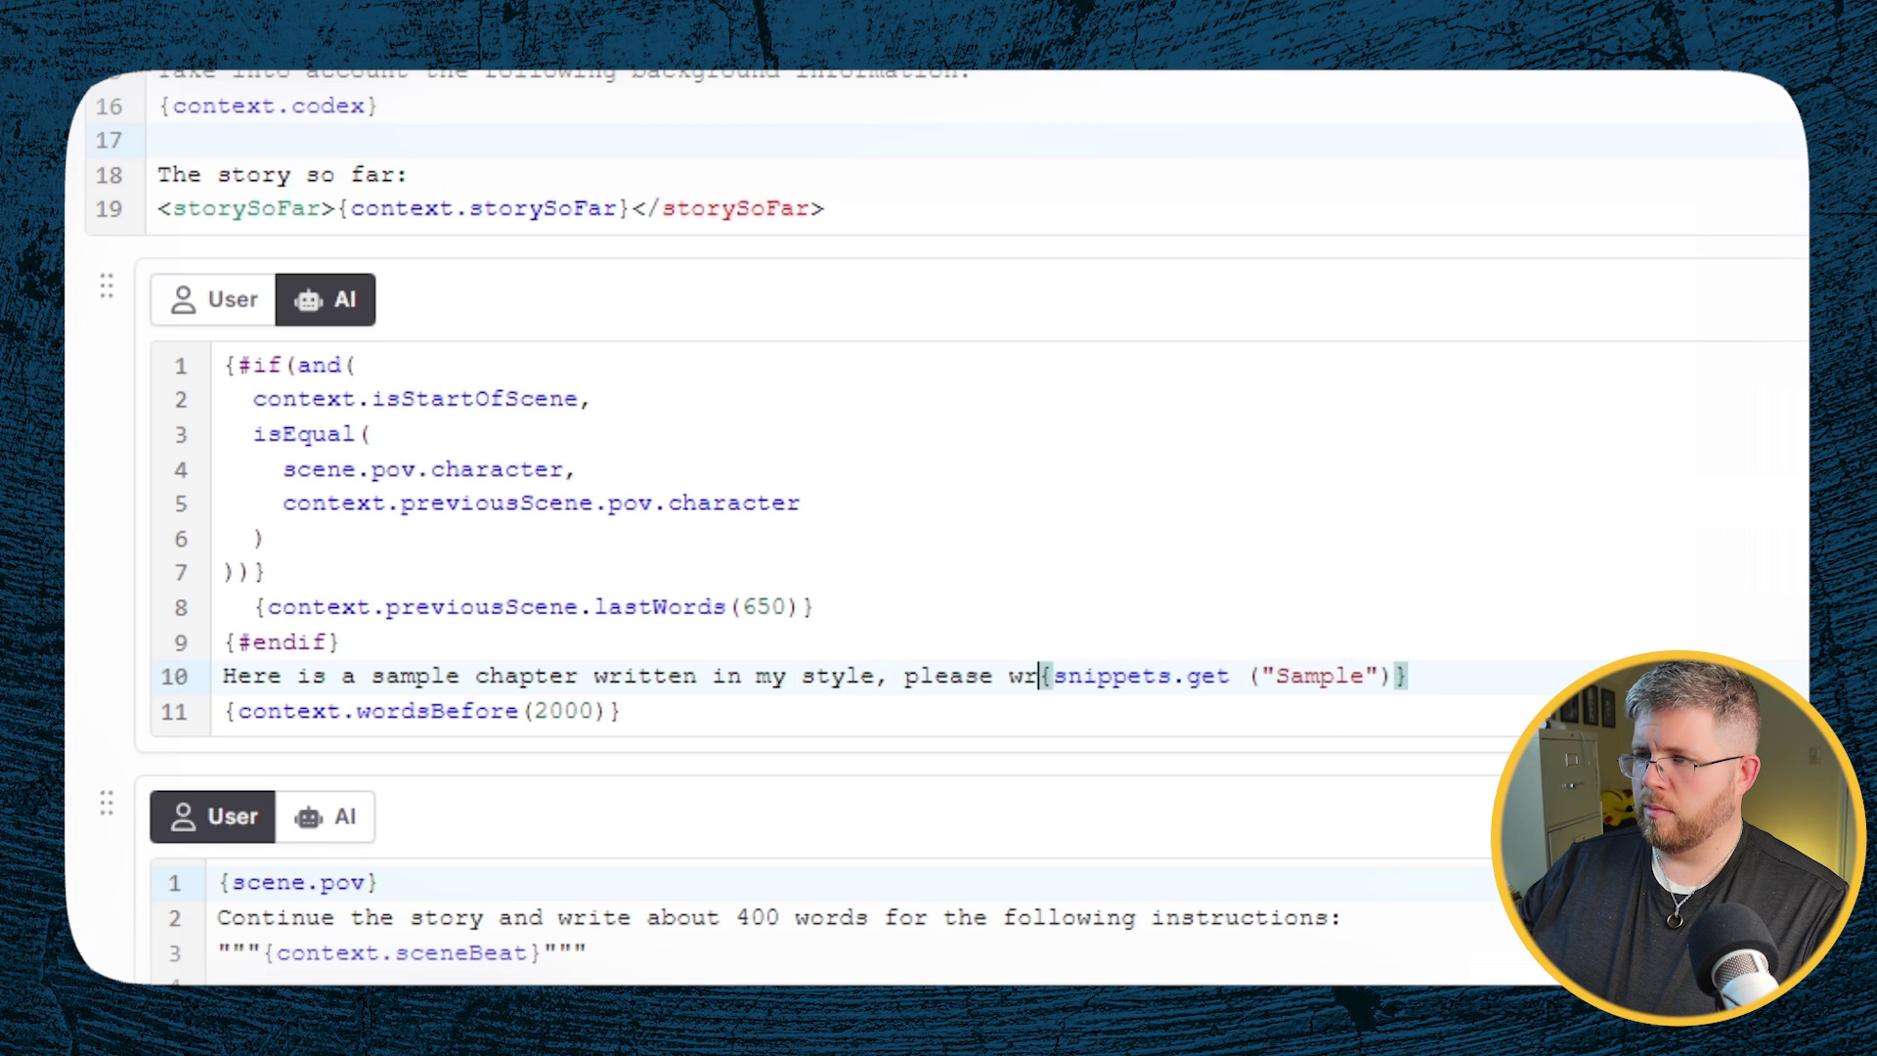
pyautogui.write('imilar style:')
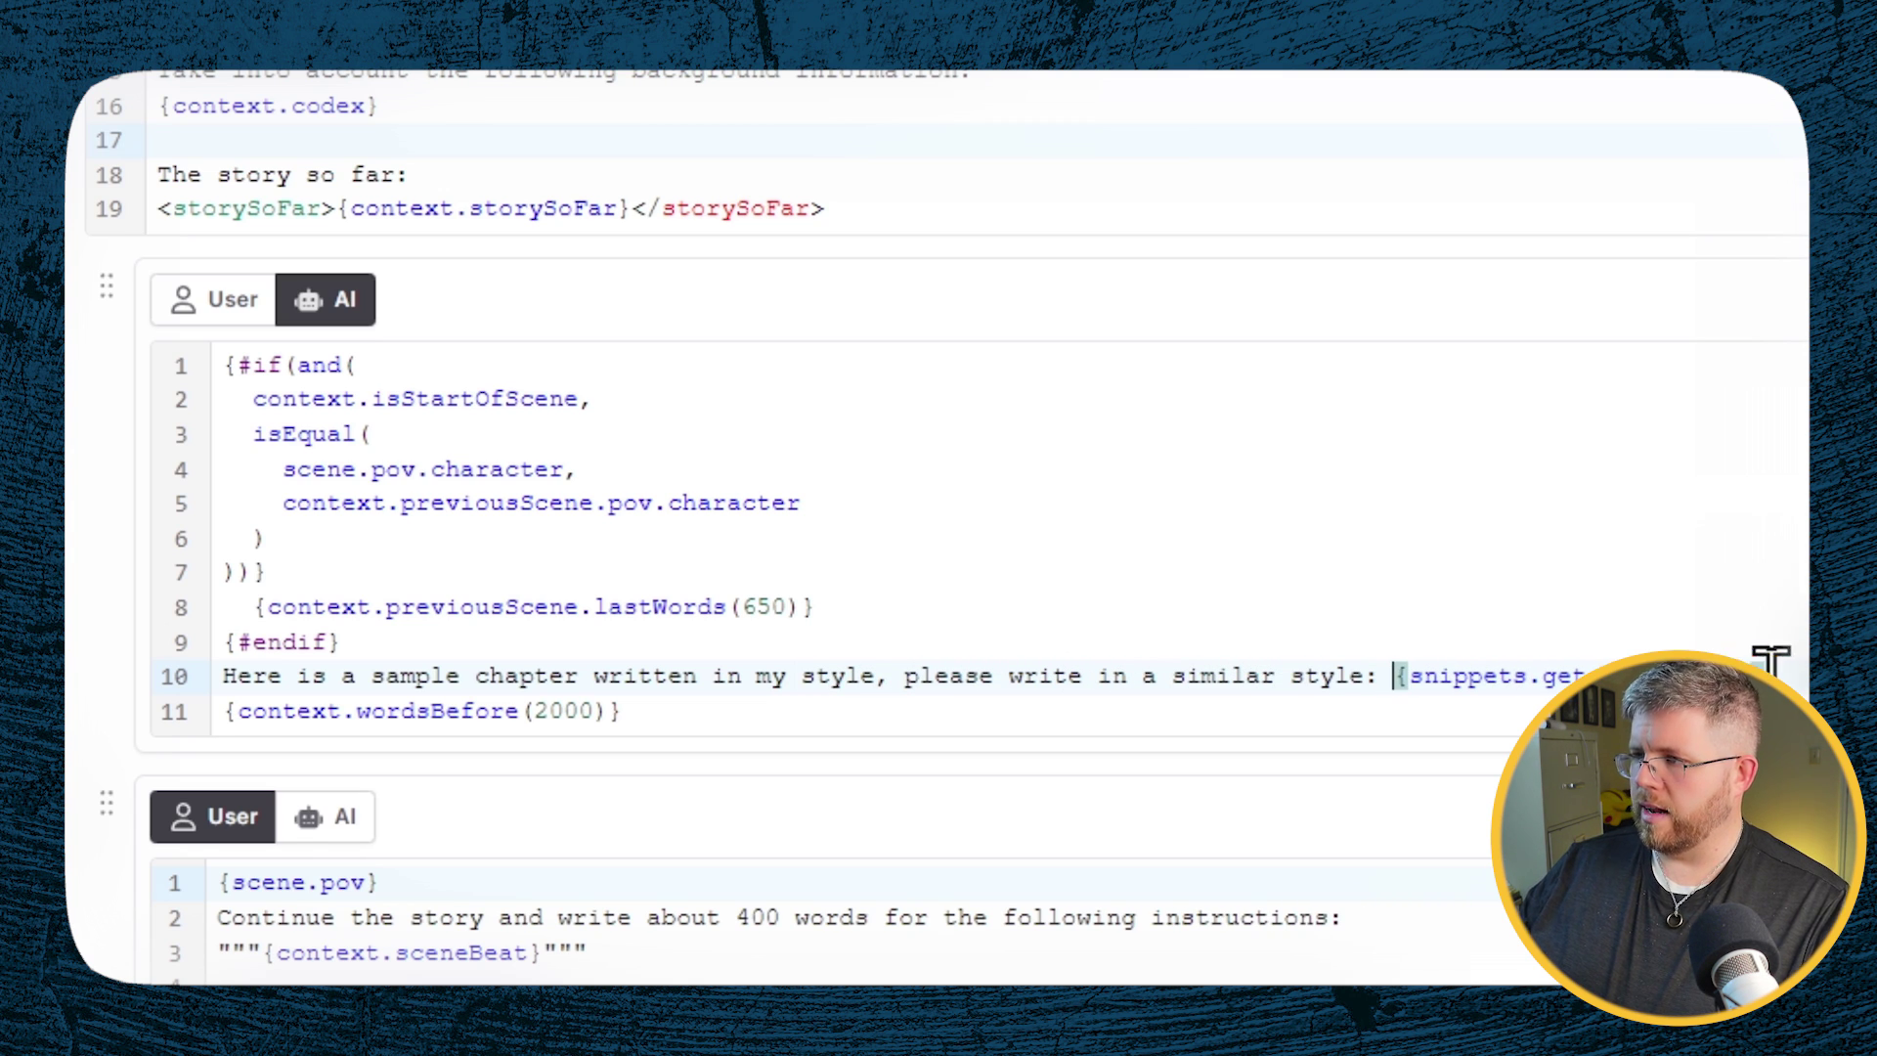
# Step: Add the line "Here are the last few words for context:" directly above {context.wordsBefore(2000)}
pyautogui.press('Down')
pyautogui.press('Home')
pyautogui.write('Here is the last ')
pyautogui.write('few words for context:')
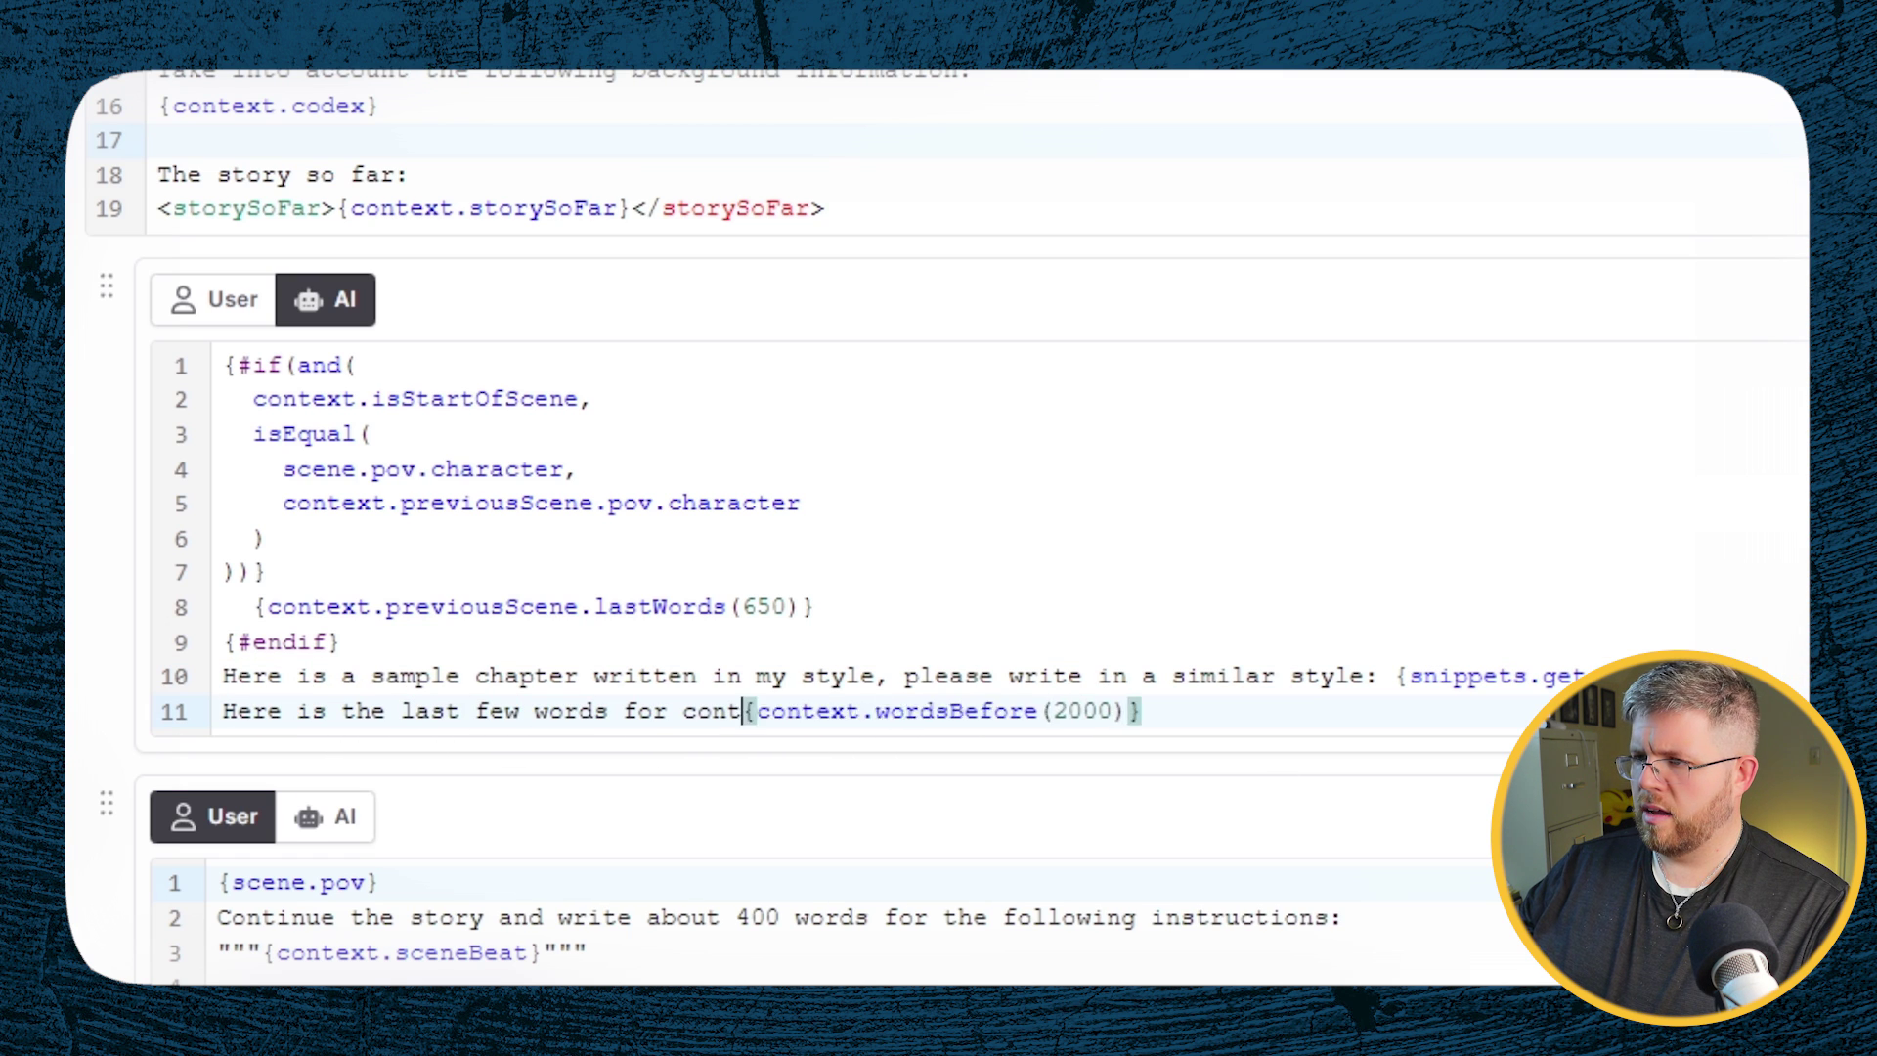
pyautogui.press('Return')
pyautogui.press('Up')
pyautogui.hotkey('ctrl', 'Right')
pyautogui.hotkey('ctrl', 'Right')
pyautogui.press('BackSpace')
pyautogui.press('BackSpace')
pyautogui.write('are')
# Step: Replace "story" with "chapter" in the user message's instruction to continue and write about 400 words
pyautogui.scroll(-3, 227, 787)
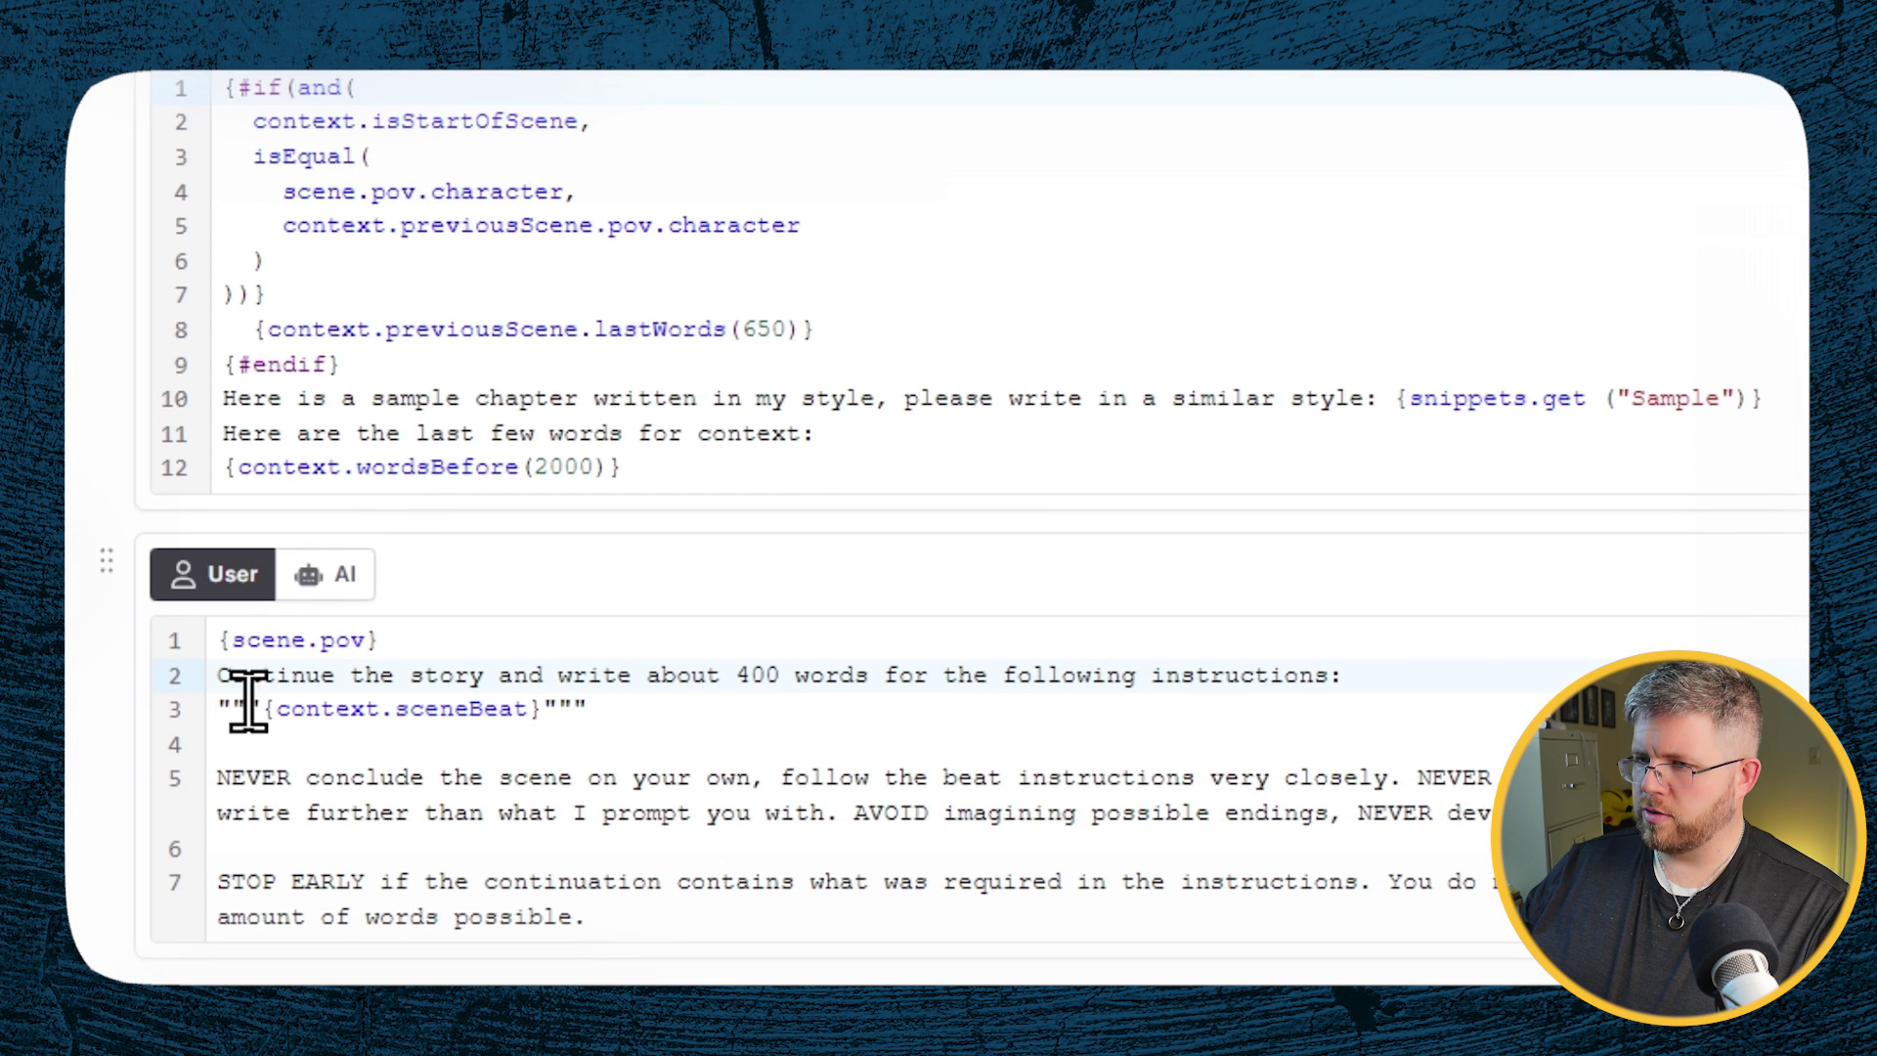
pyautogui.moveTo(411, 675); pyautogui.dragTo(481, 674)
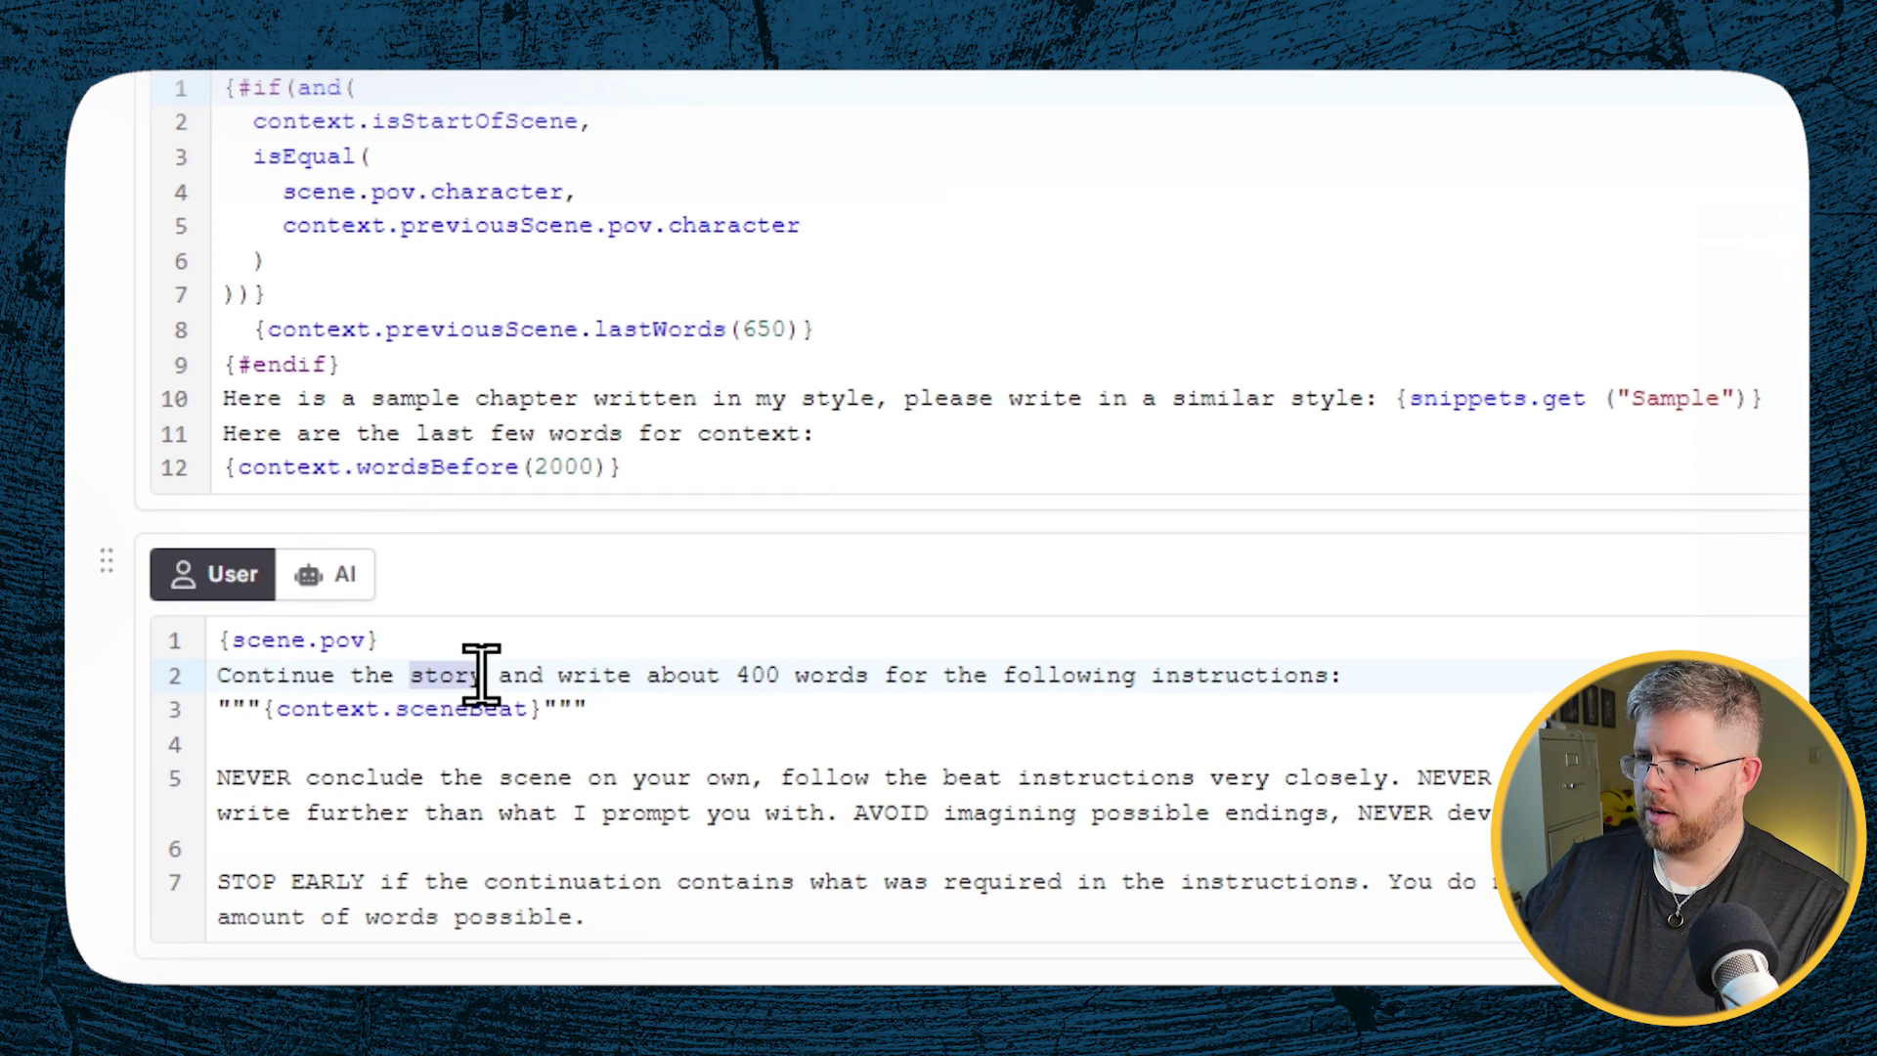
pyautogui.write('cah')
pyautogui.press('BackSpace')
pyautogui.press('BackSpace')
pyautogui.write('hapter')
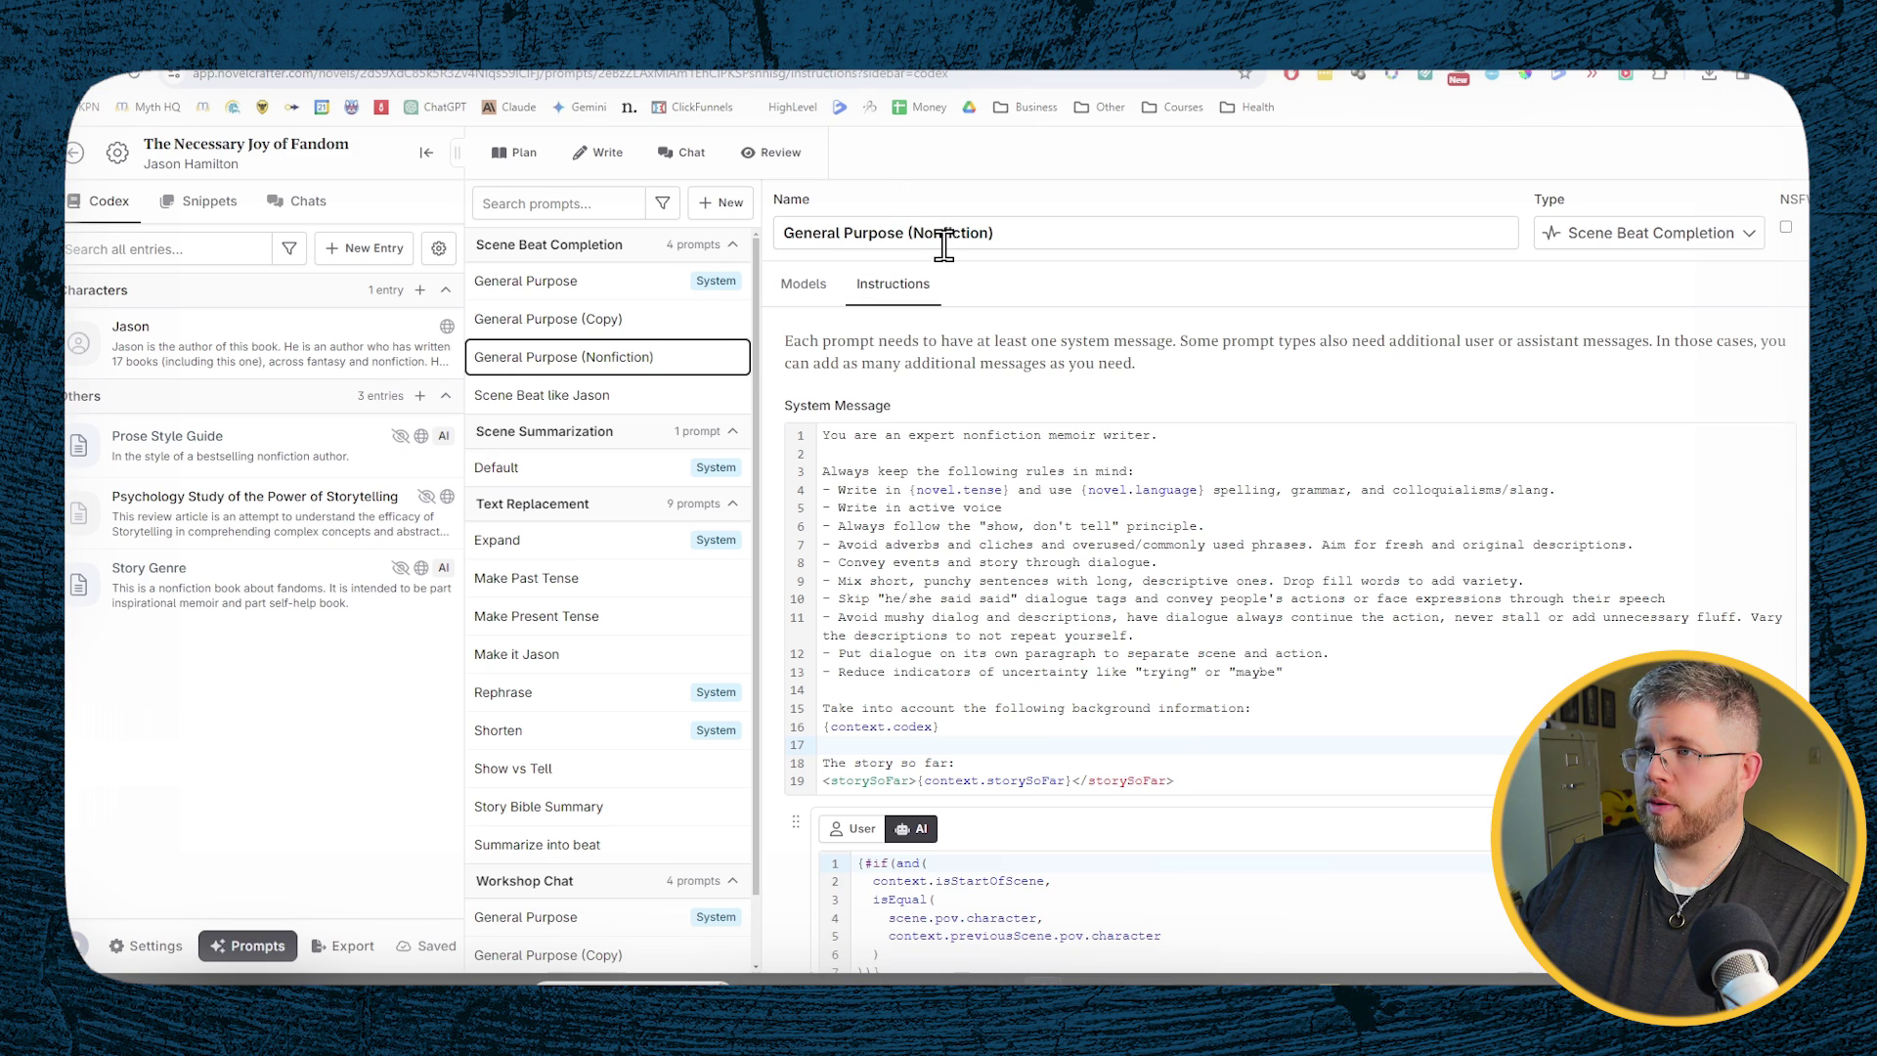
# Step: Return to the manuscript's writing view at the hook scene beat under "How I Lost the Thrill and Gained it Back Again"
pyautogui.scroll(-6, 975, 709)
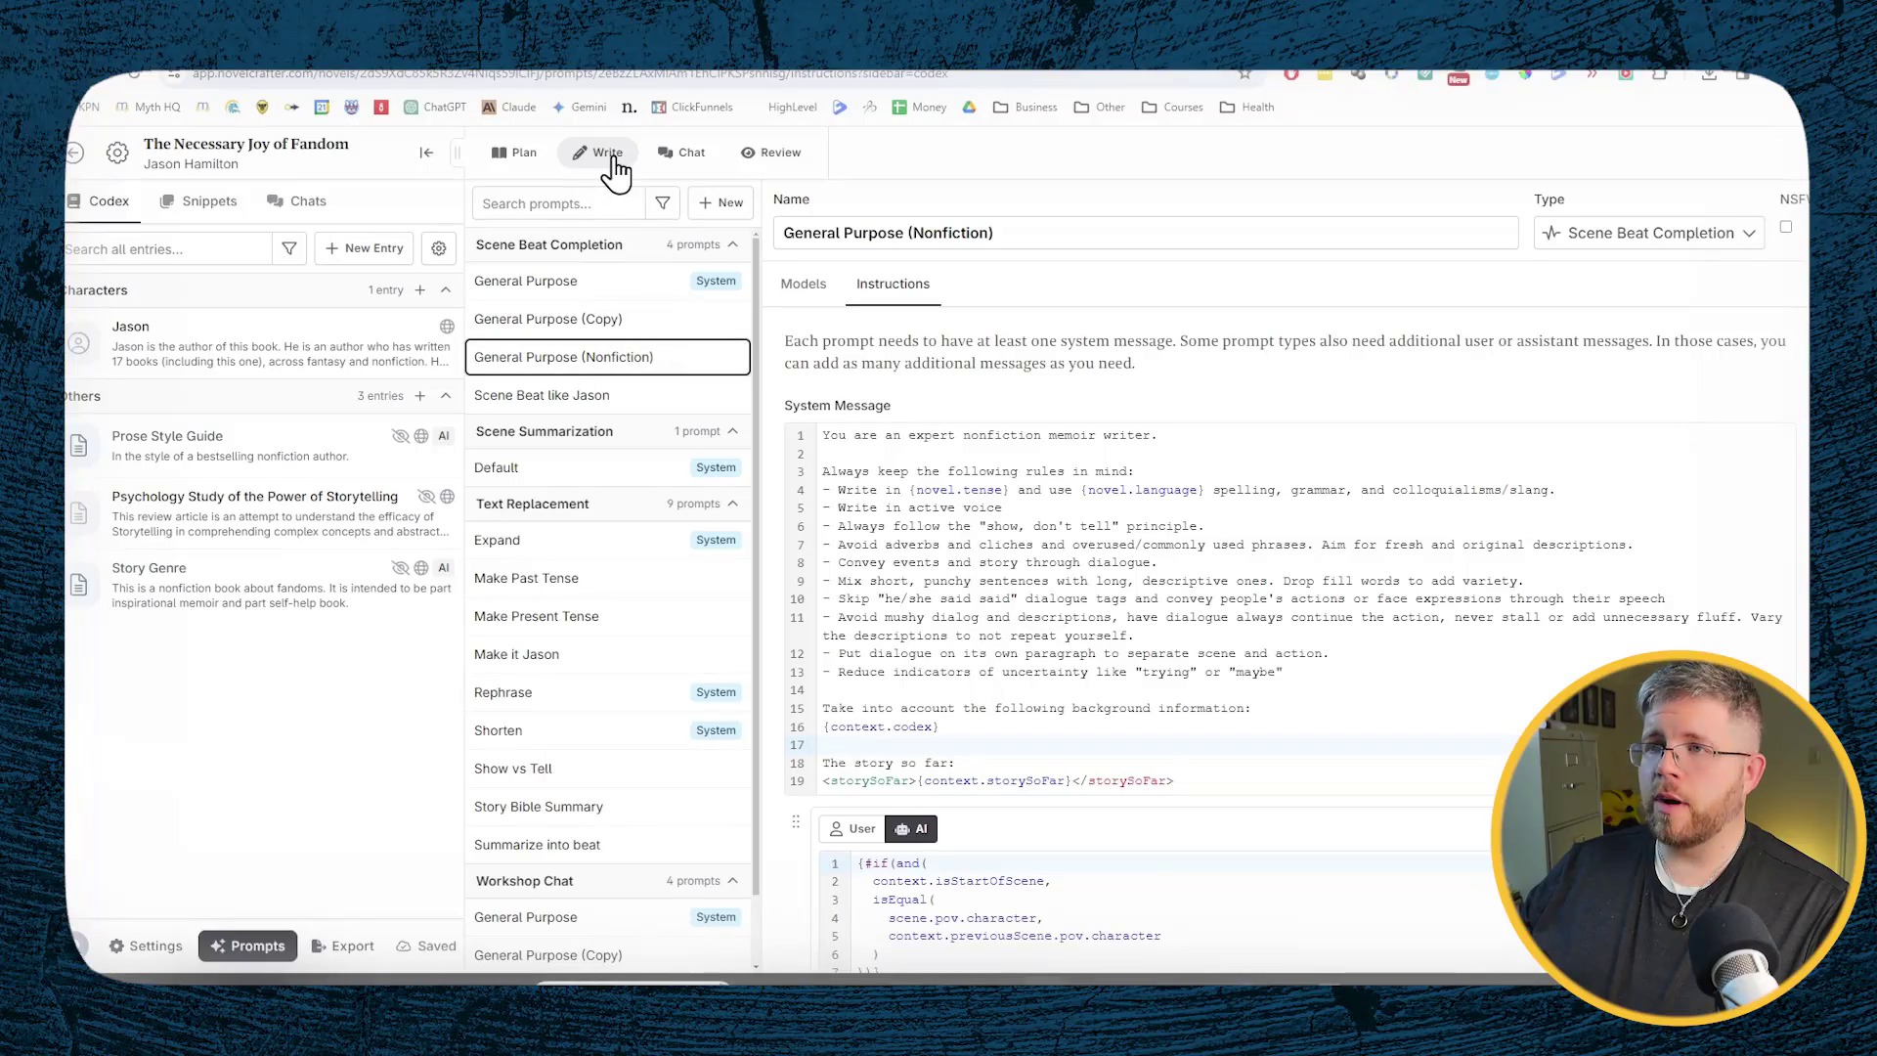
pyautogui.click(610, 157)
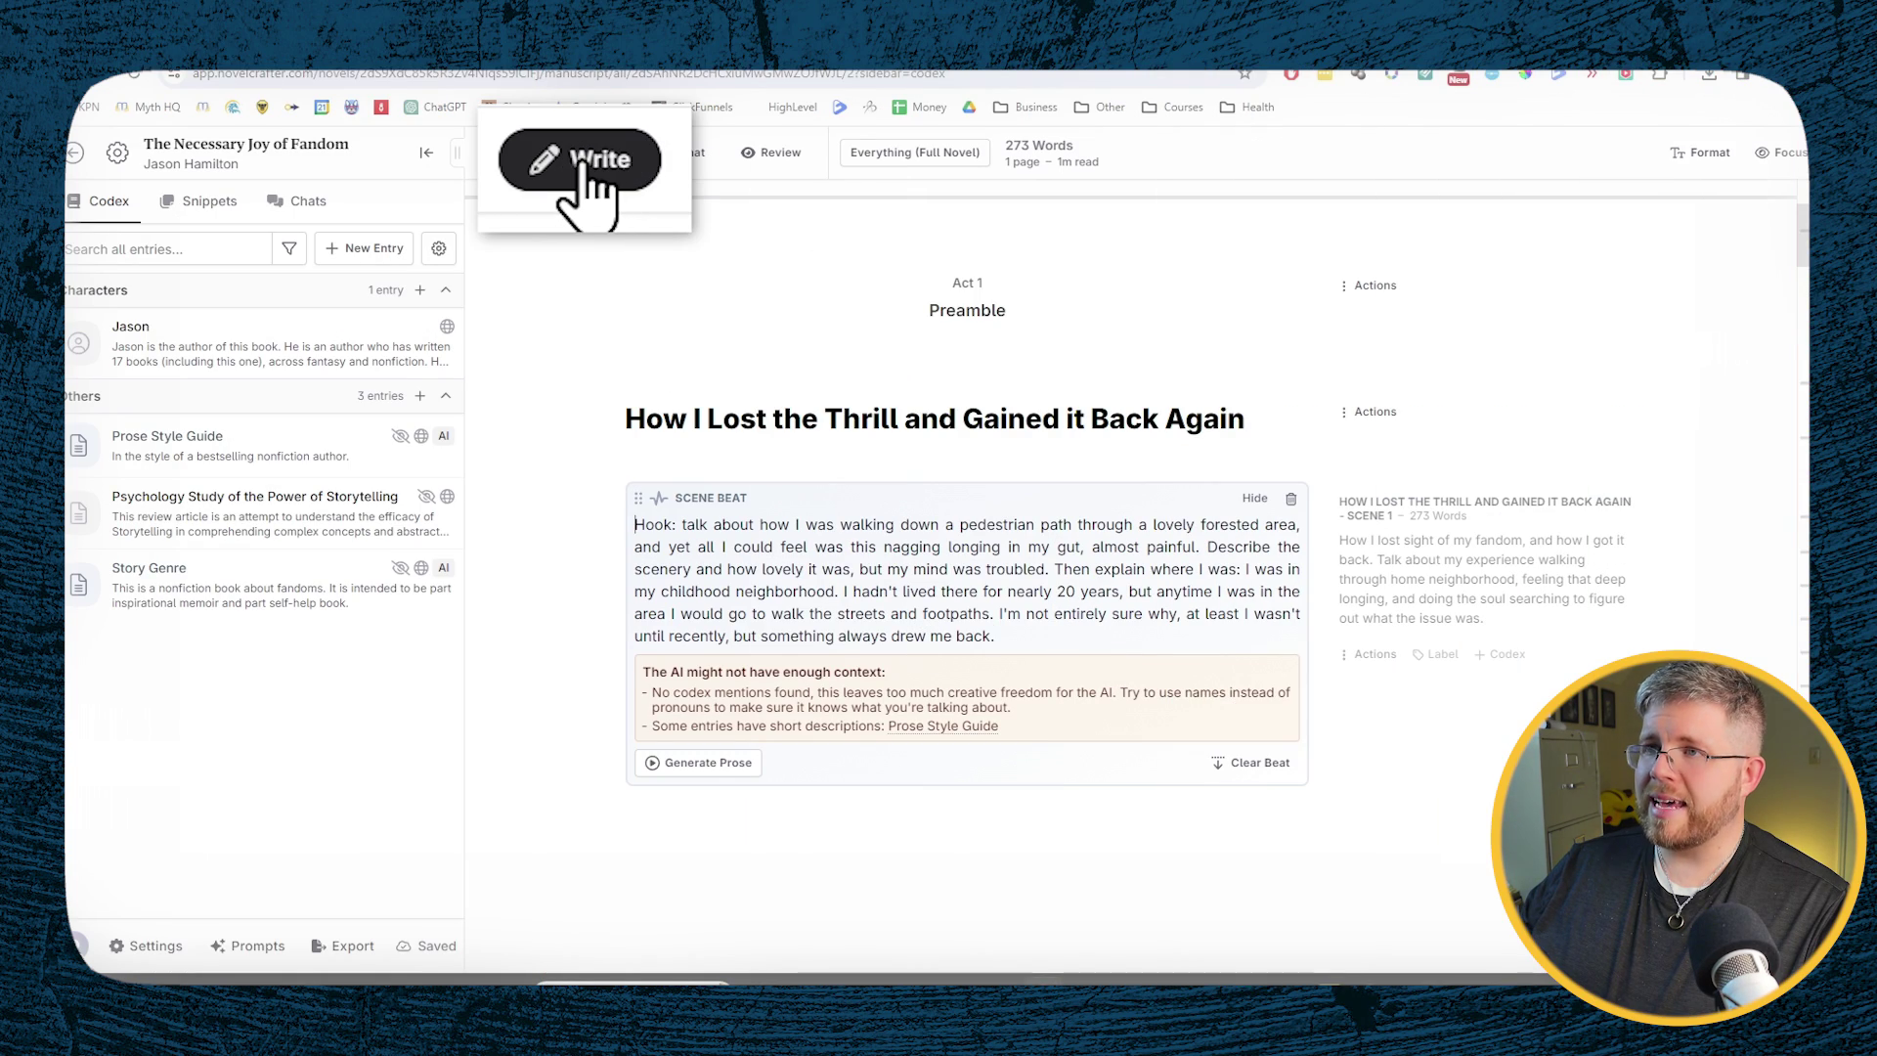
pyautogui.moveTo(995, 638); pyautogui.dragTo(636, 523)
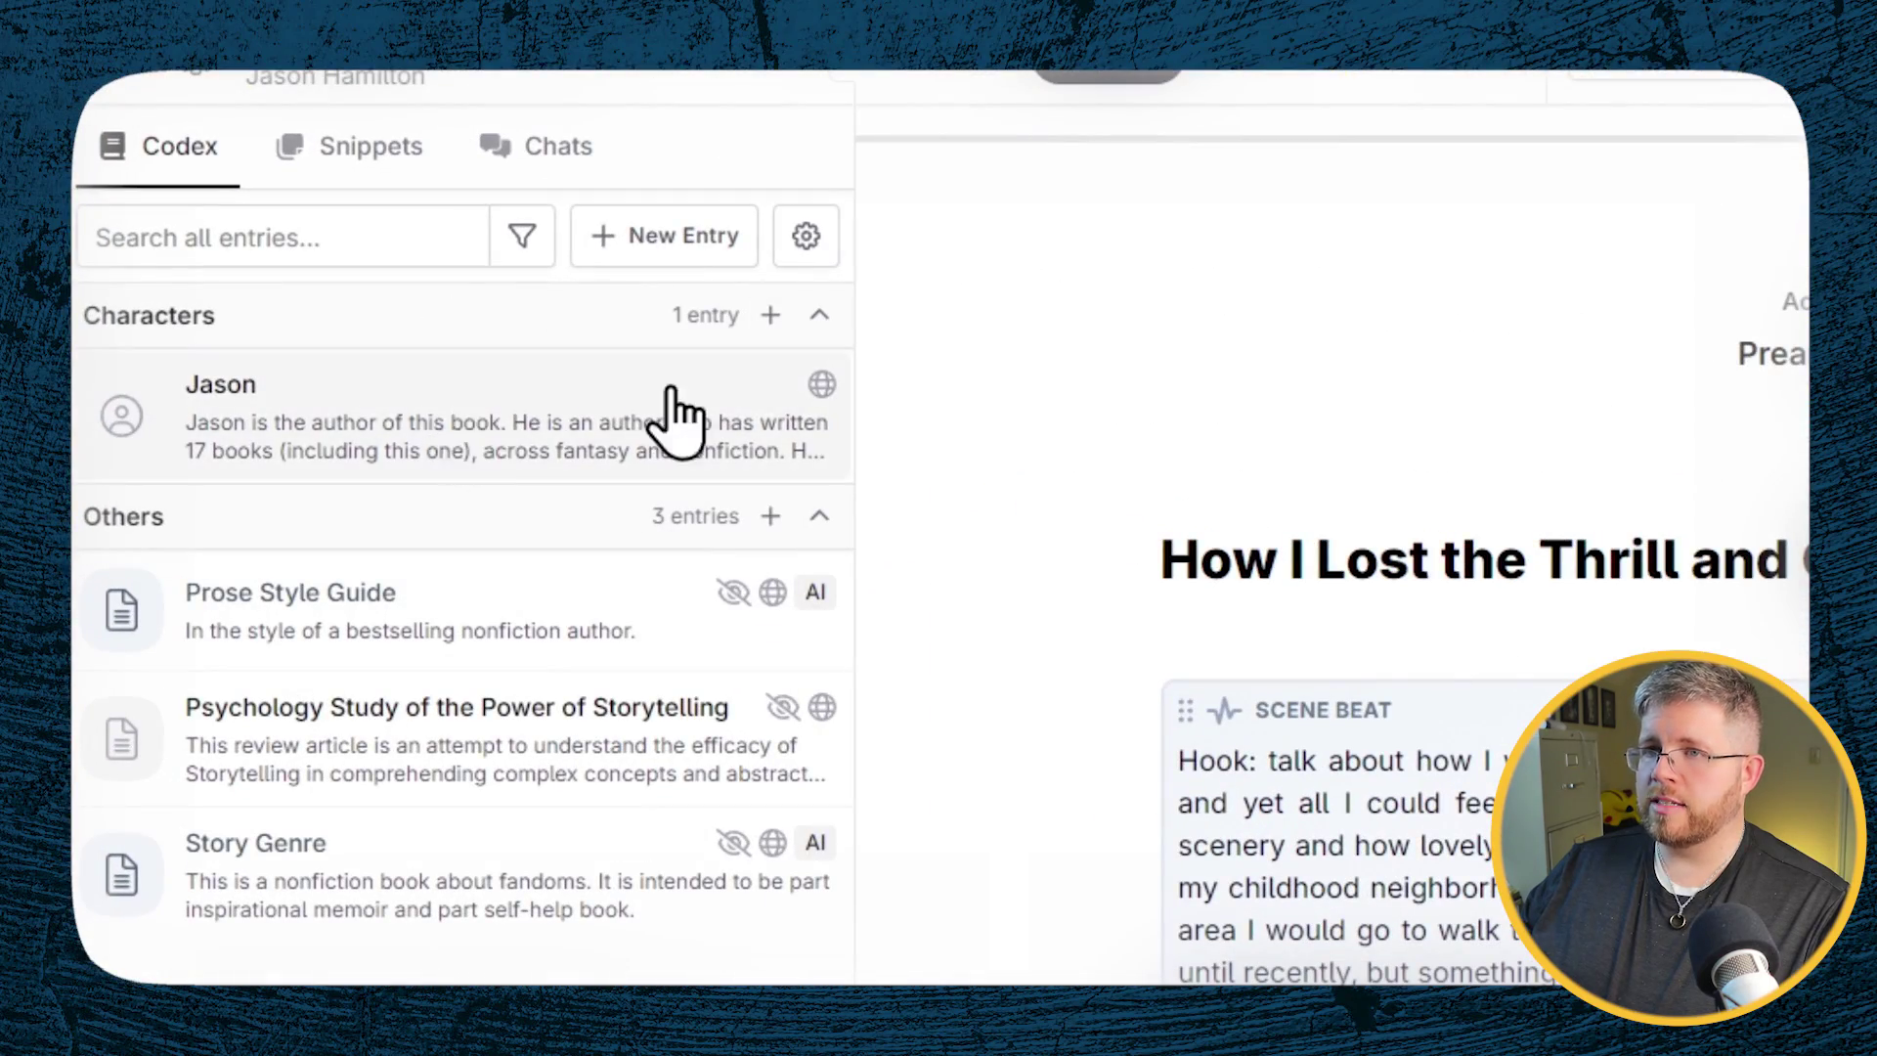
# Step: Generate prose for the hook scene beat with the General Purpose (Nonfiction) prompt and the Claude 3 - Opus model
pyautogui.scroll(-2, 1696, 645)
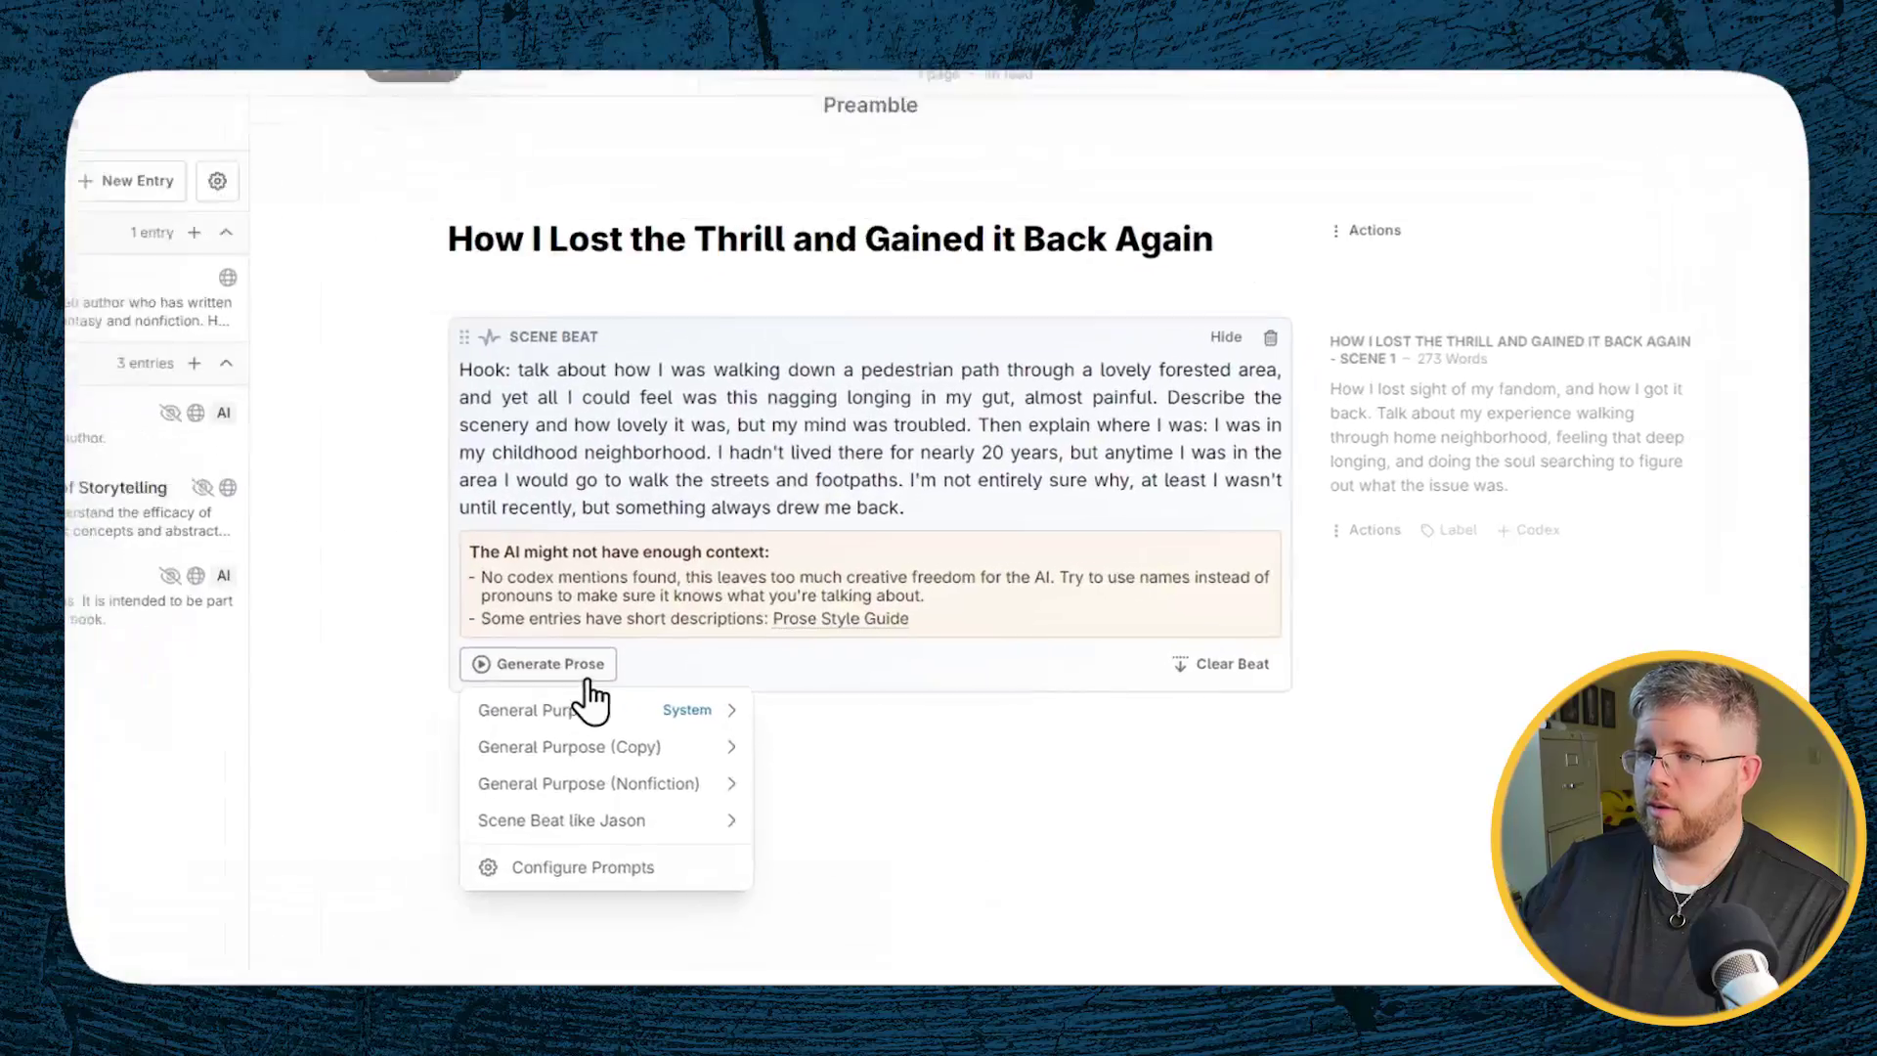
pyautogui.moveTo(543, 787)
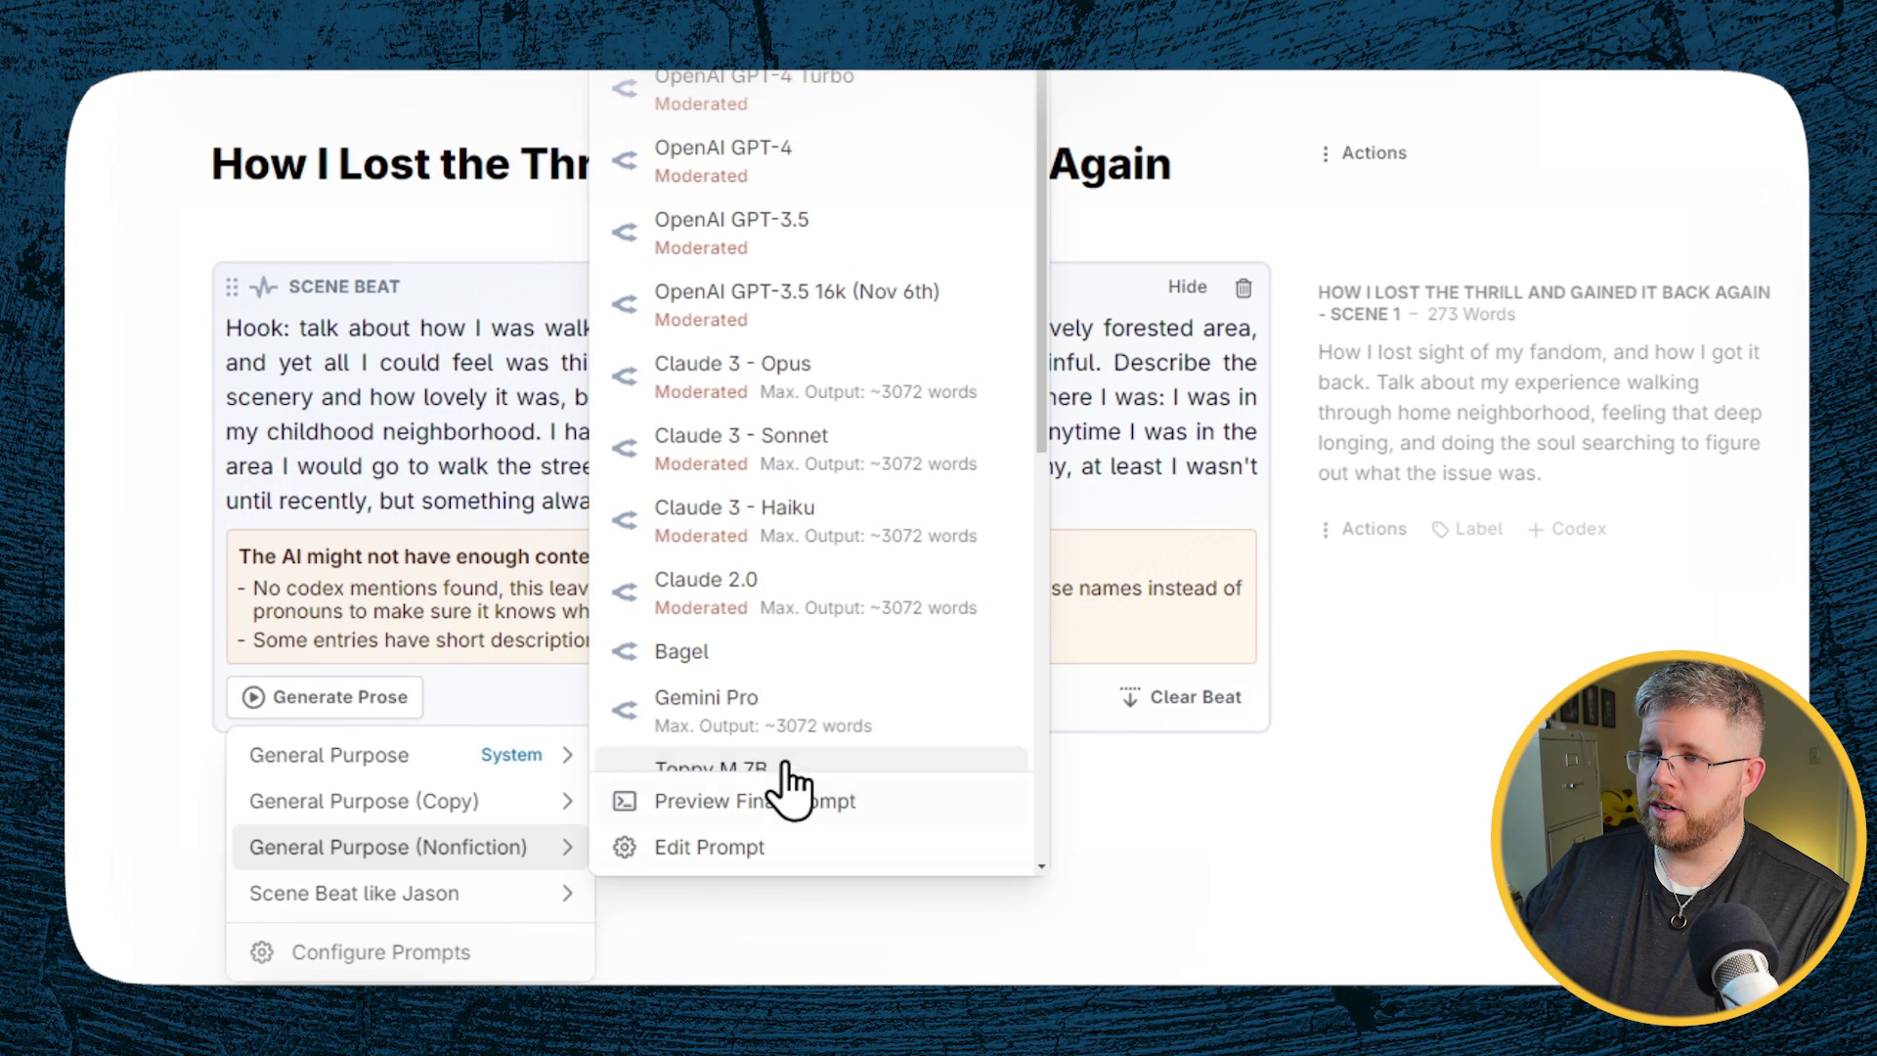
pyautogui.scroll(-3, 811, 552)
pyautogui.scroll(-6, 811, 557)
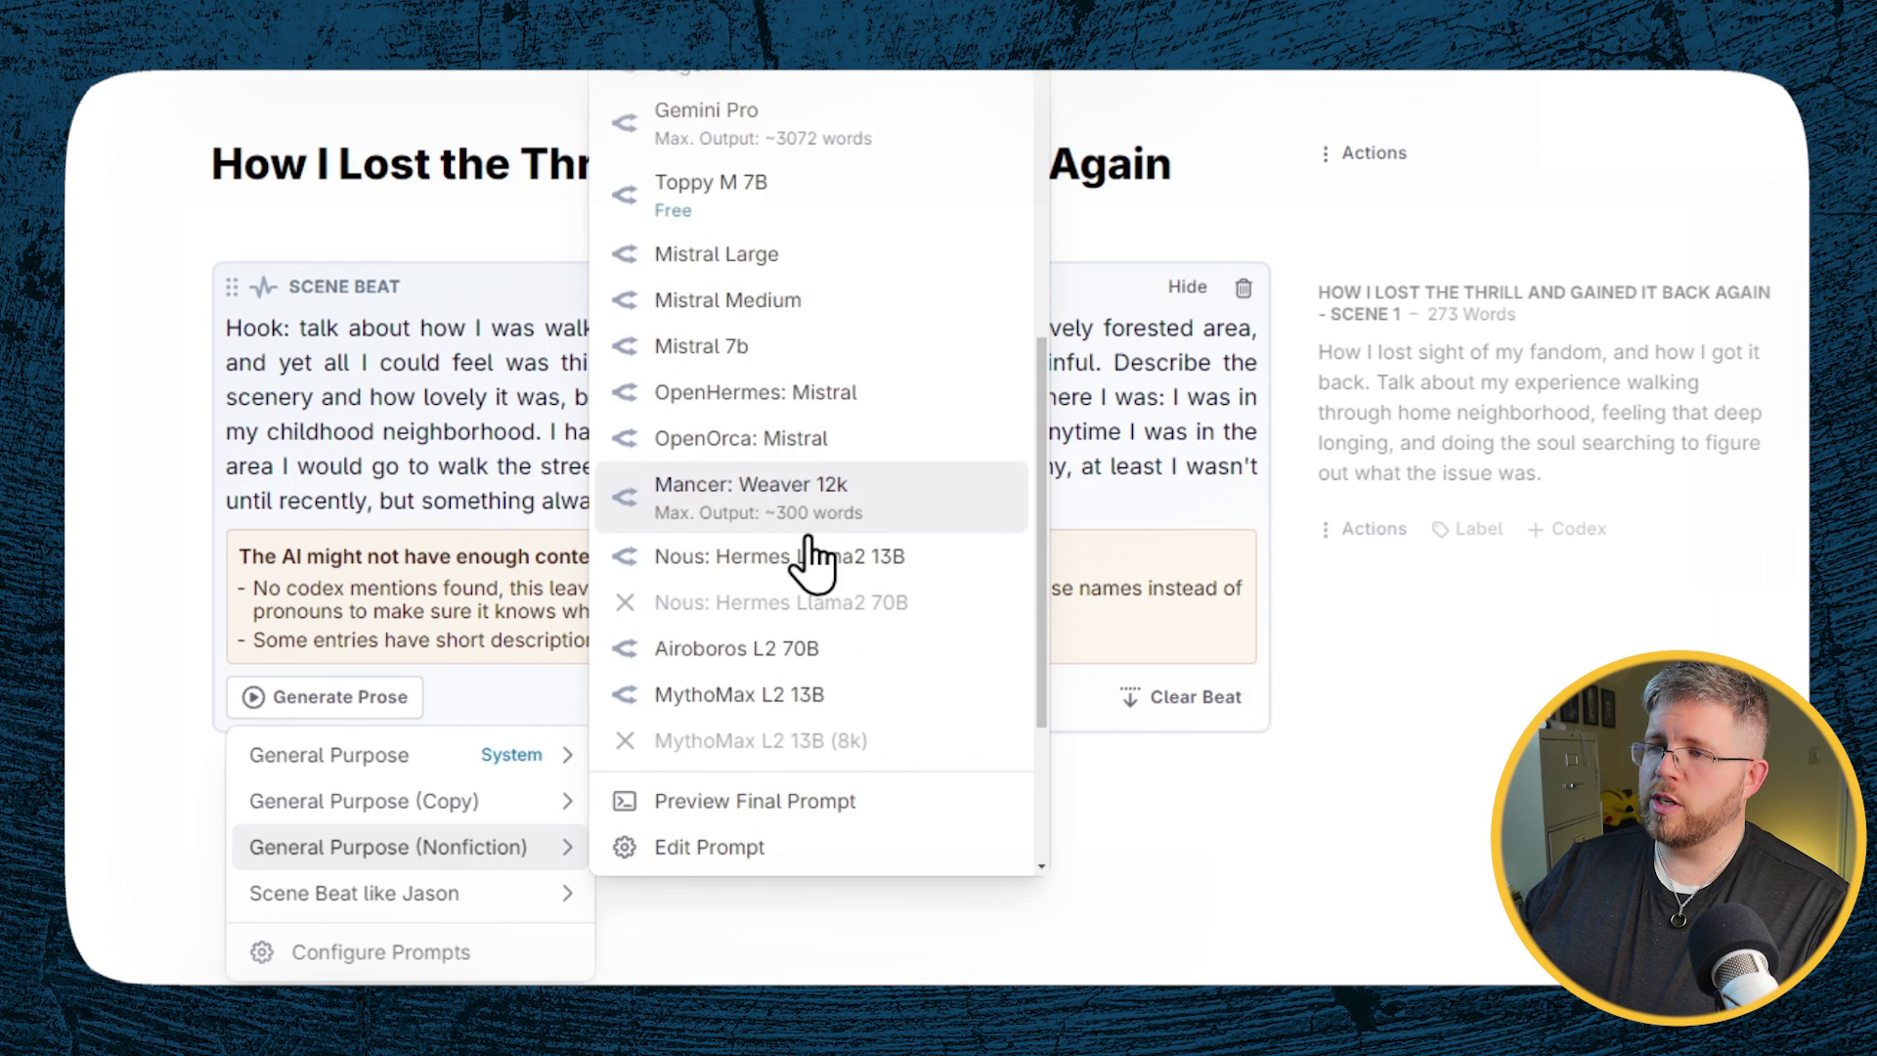
pyautogui.scroll(9, 821, 601)
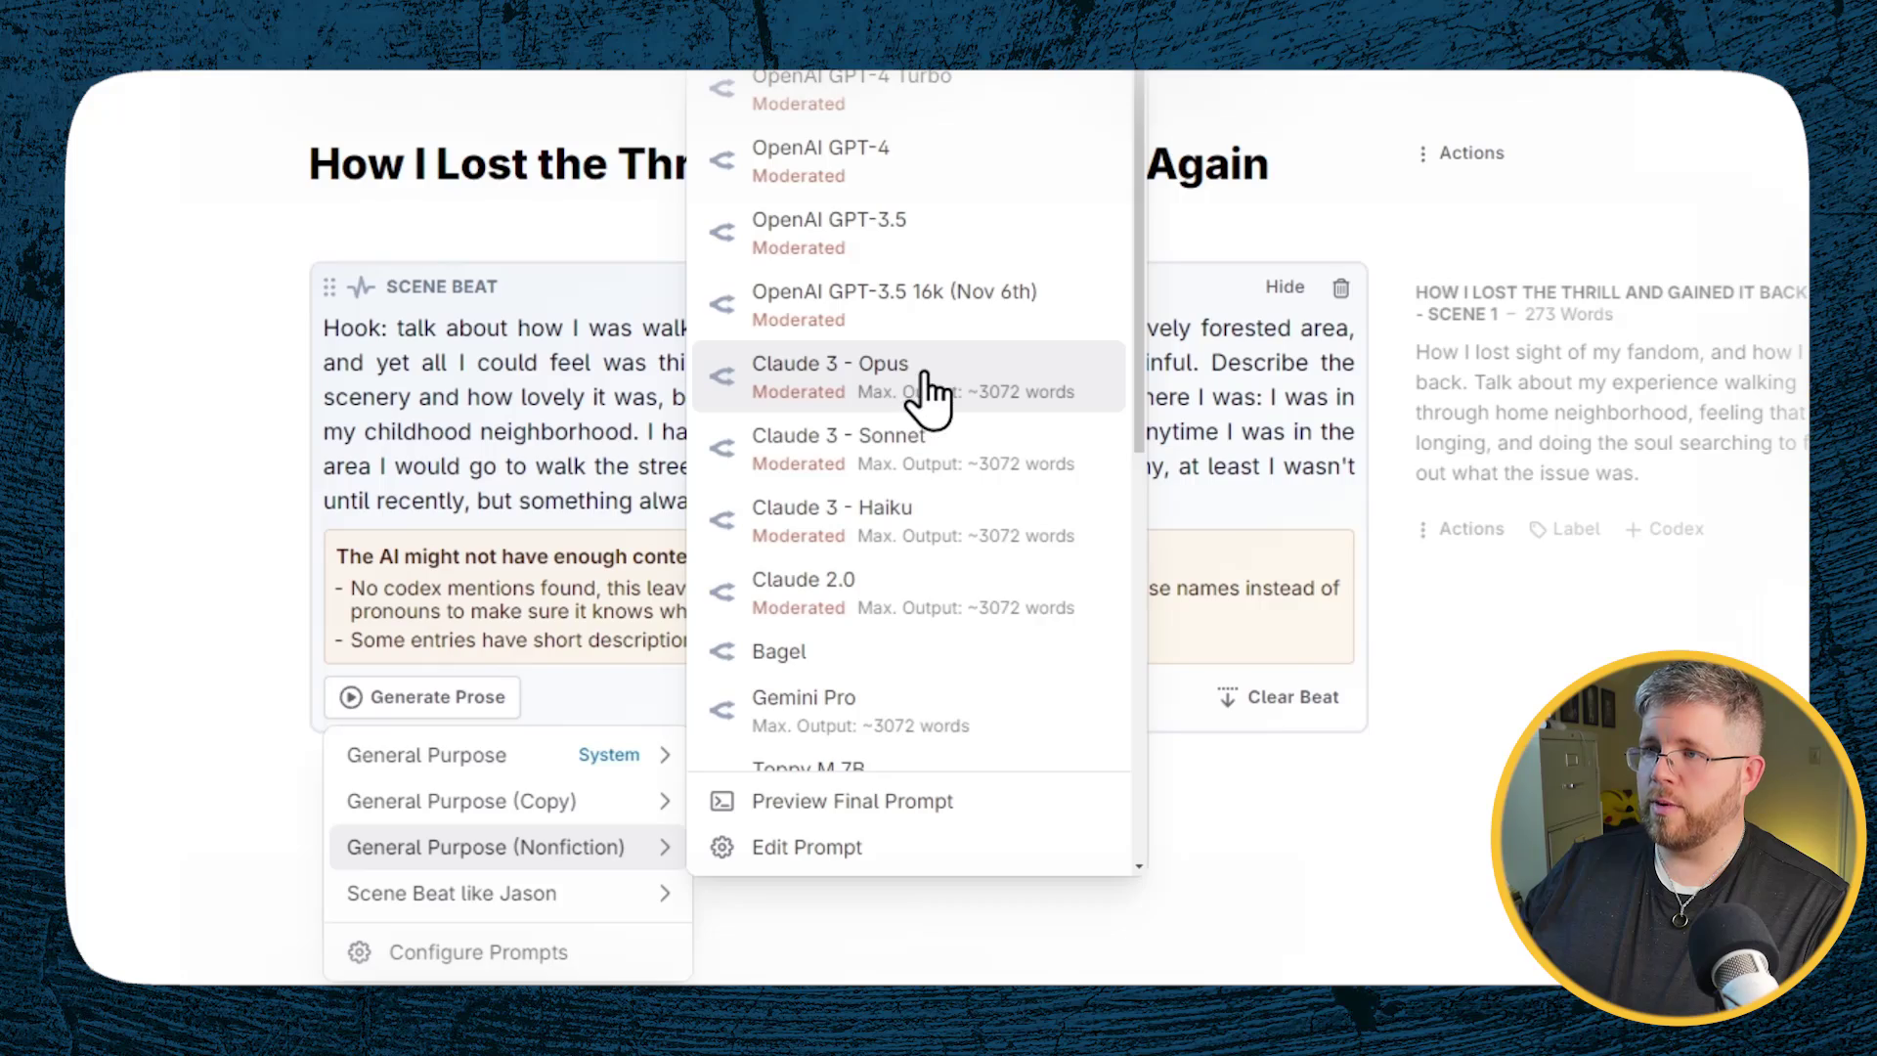
pyautogui.click(923, 391)
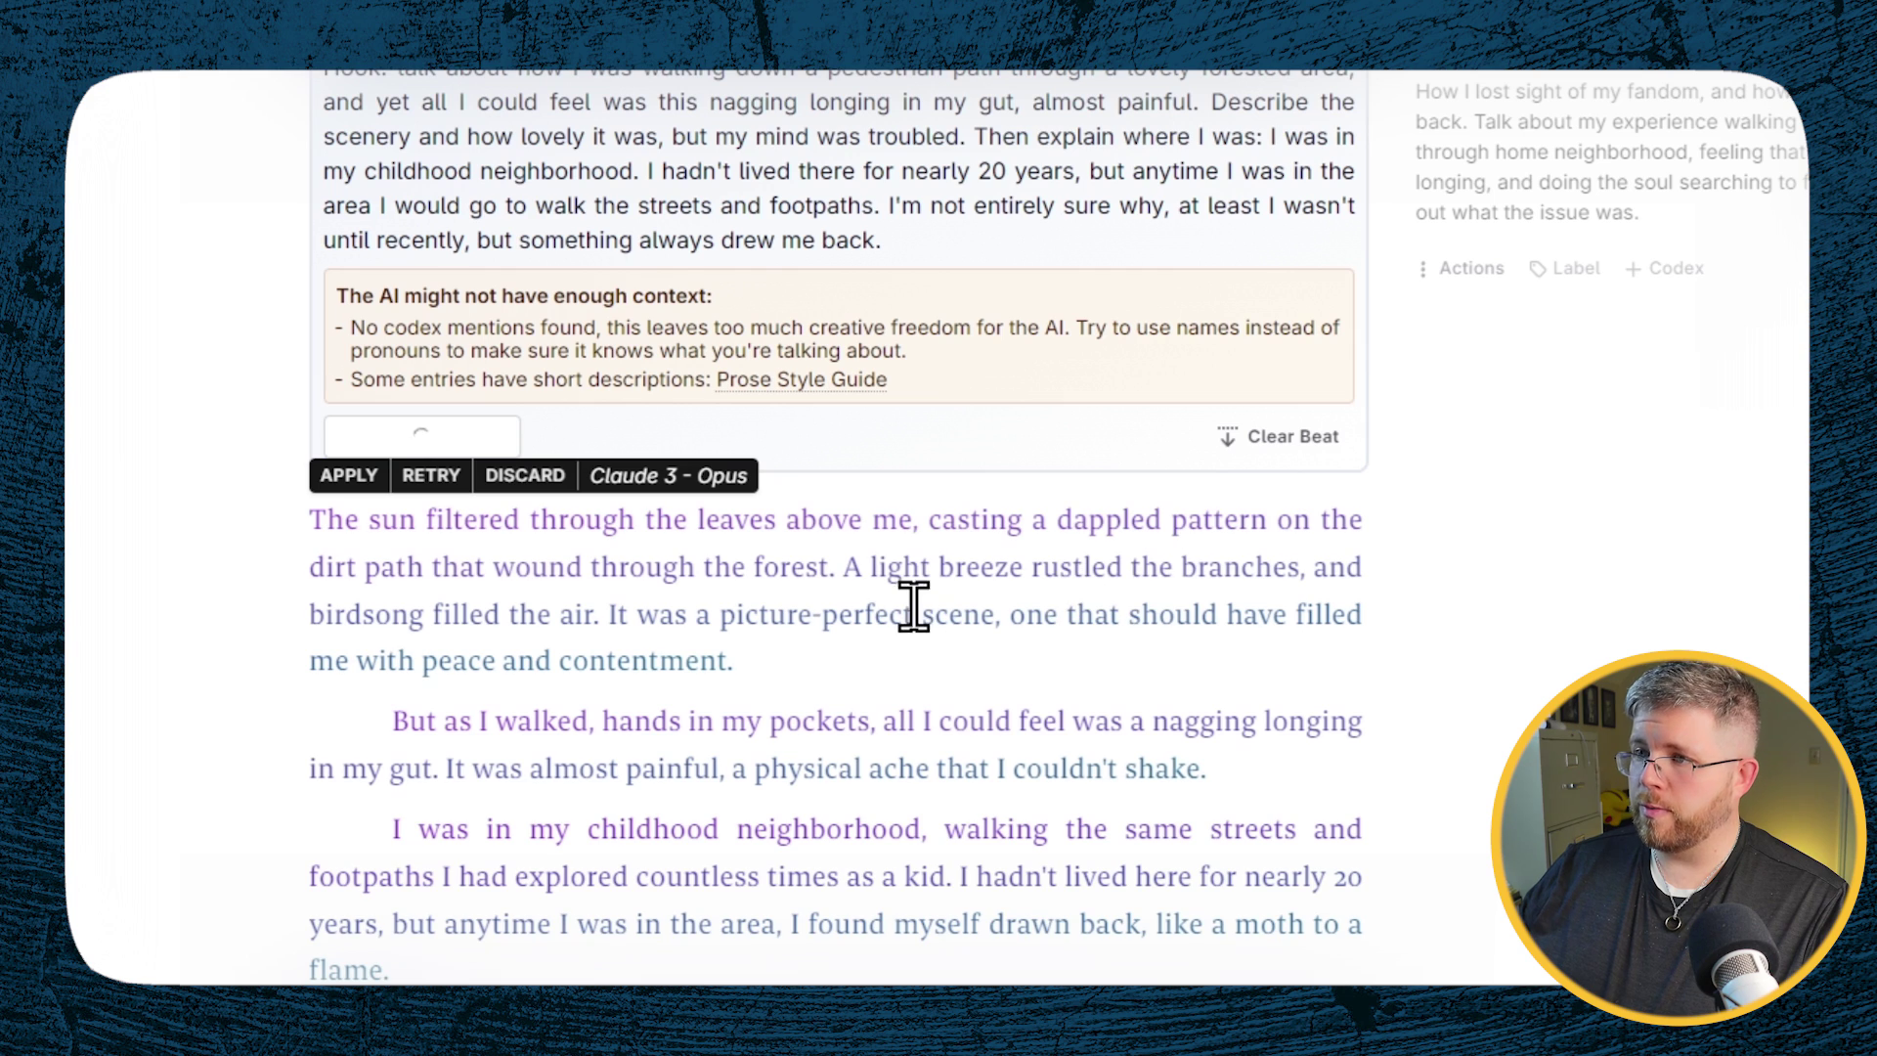
# Step: Add a scene beat below the generated prose reading "Describe the benefits of Storytelling"
pyautogui.scroll(-4, 747, 684)
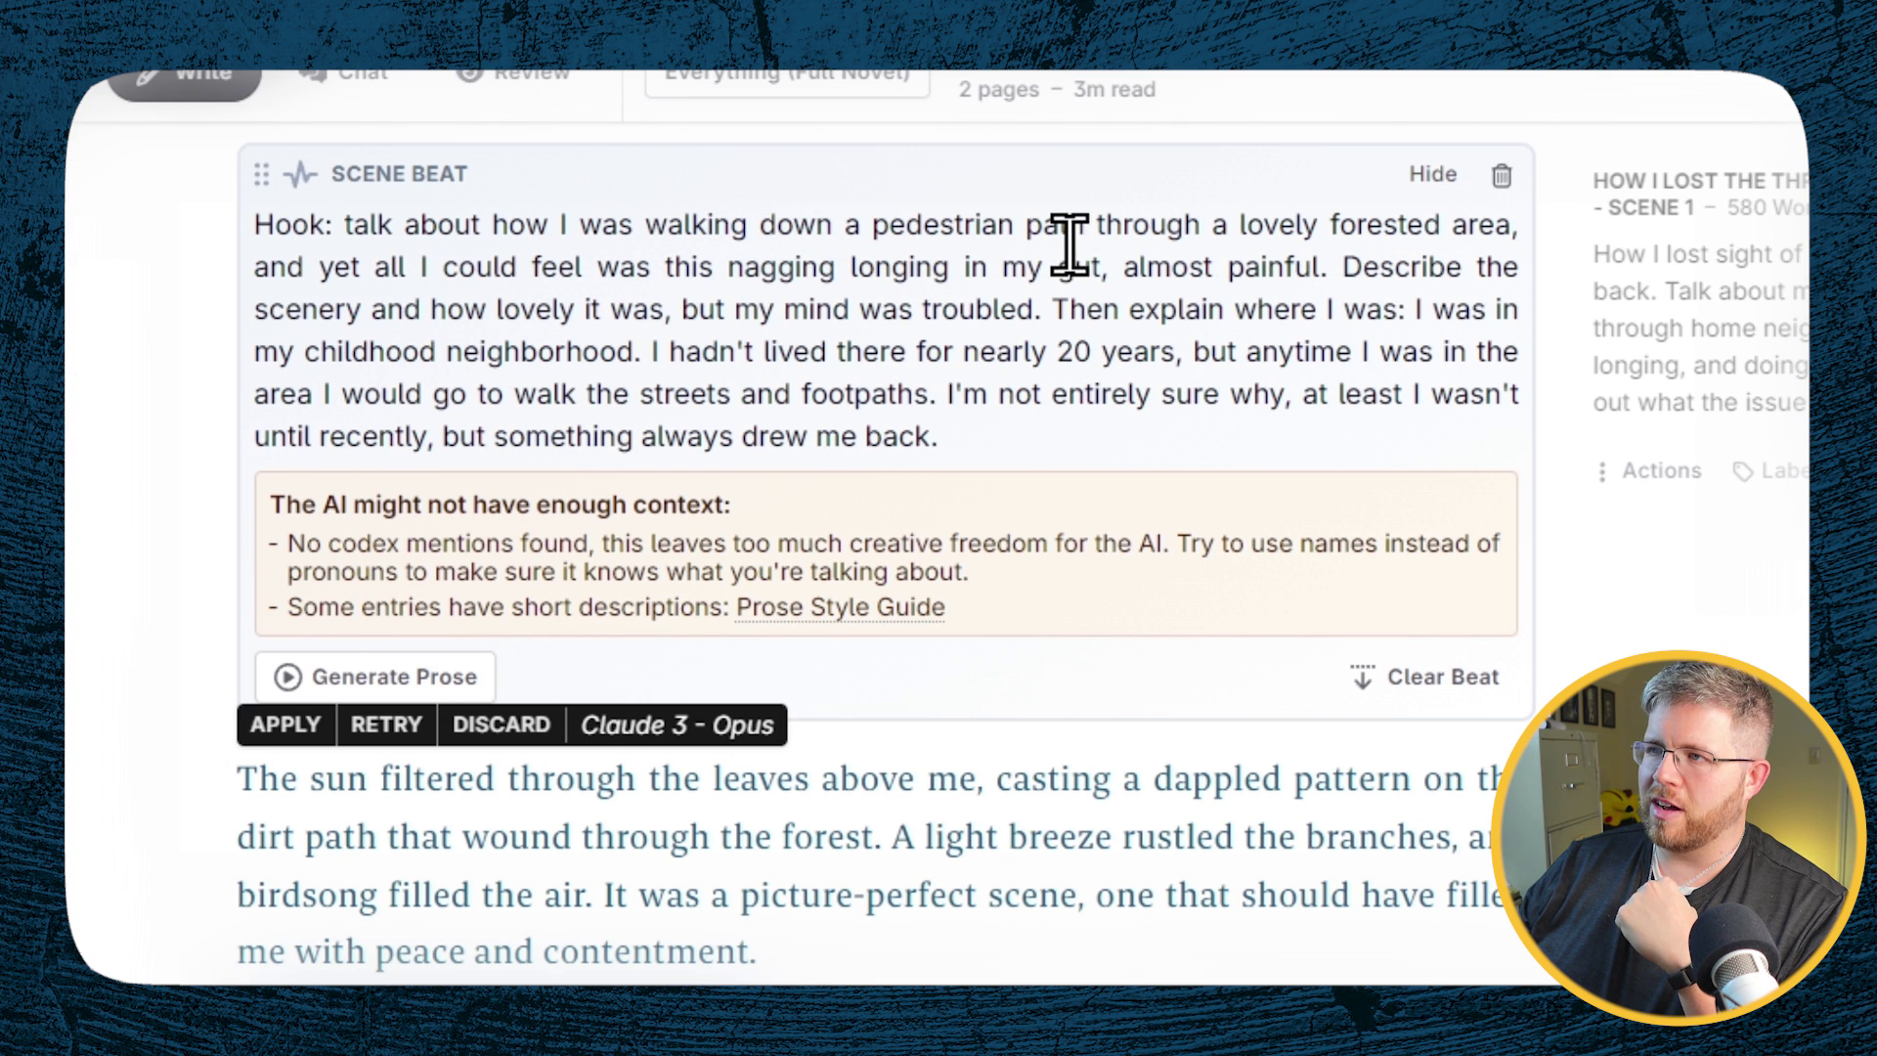
pyautogui.scroll(-5, 1088, 819)
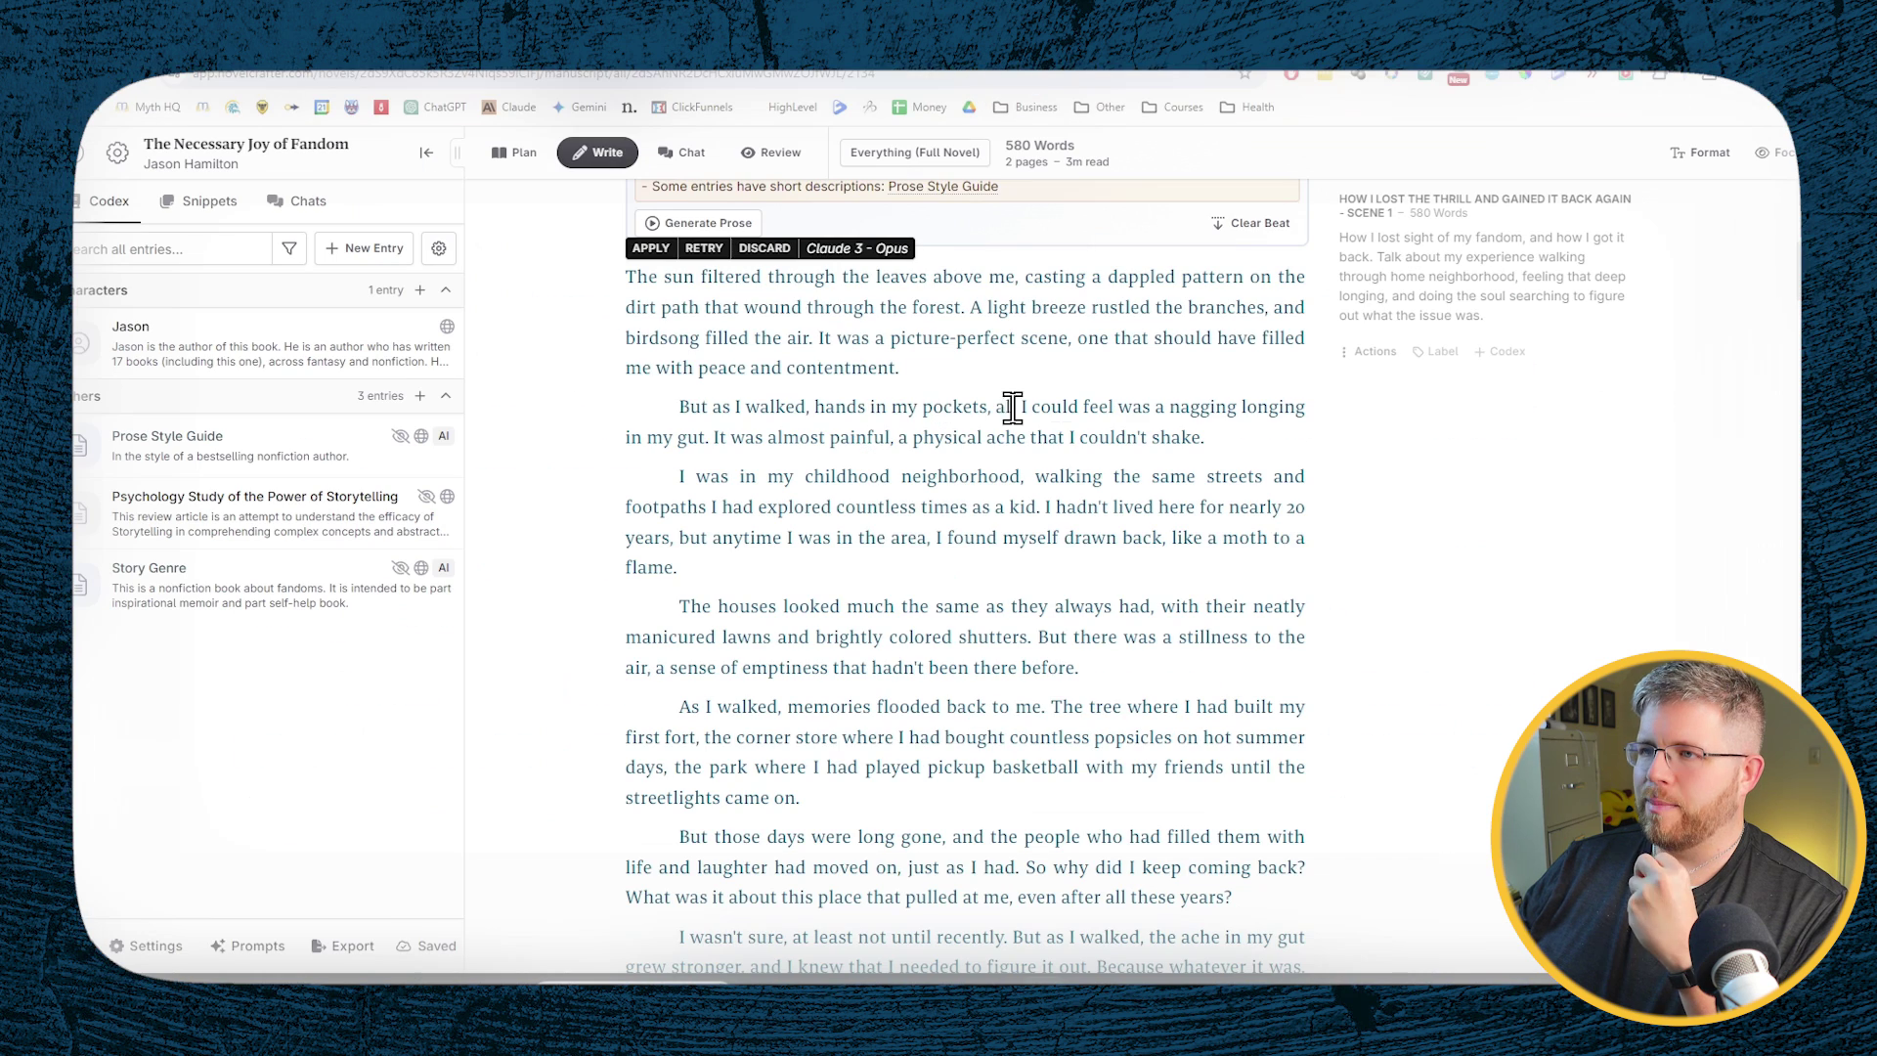
pyautogui.scroll(1, 960, 711)
pyautogui.scroll(-6, 936, 721)
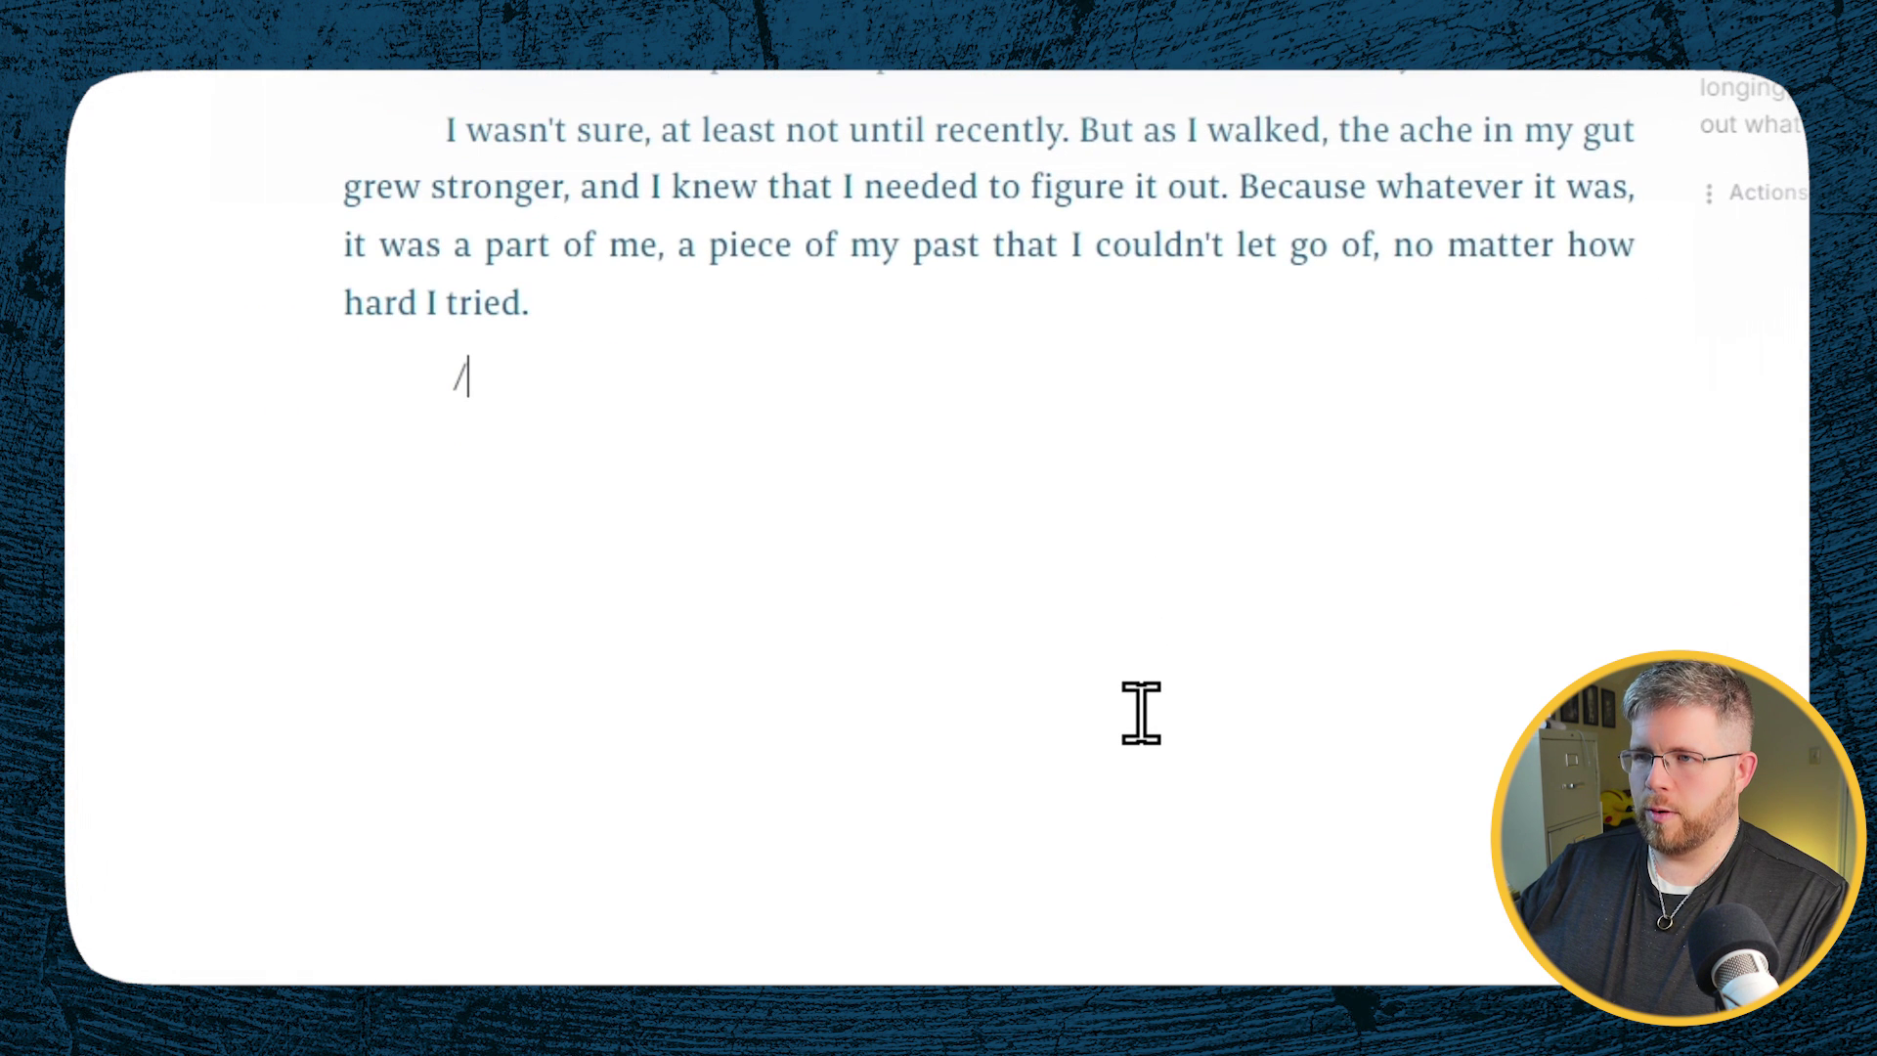
pyautogui.click(1141, 711)
pyautogui.write('/')
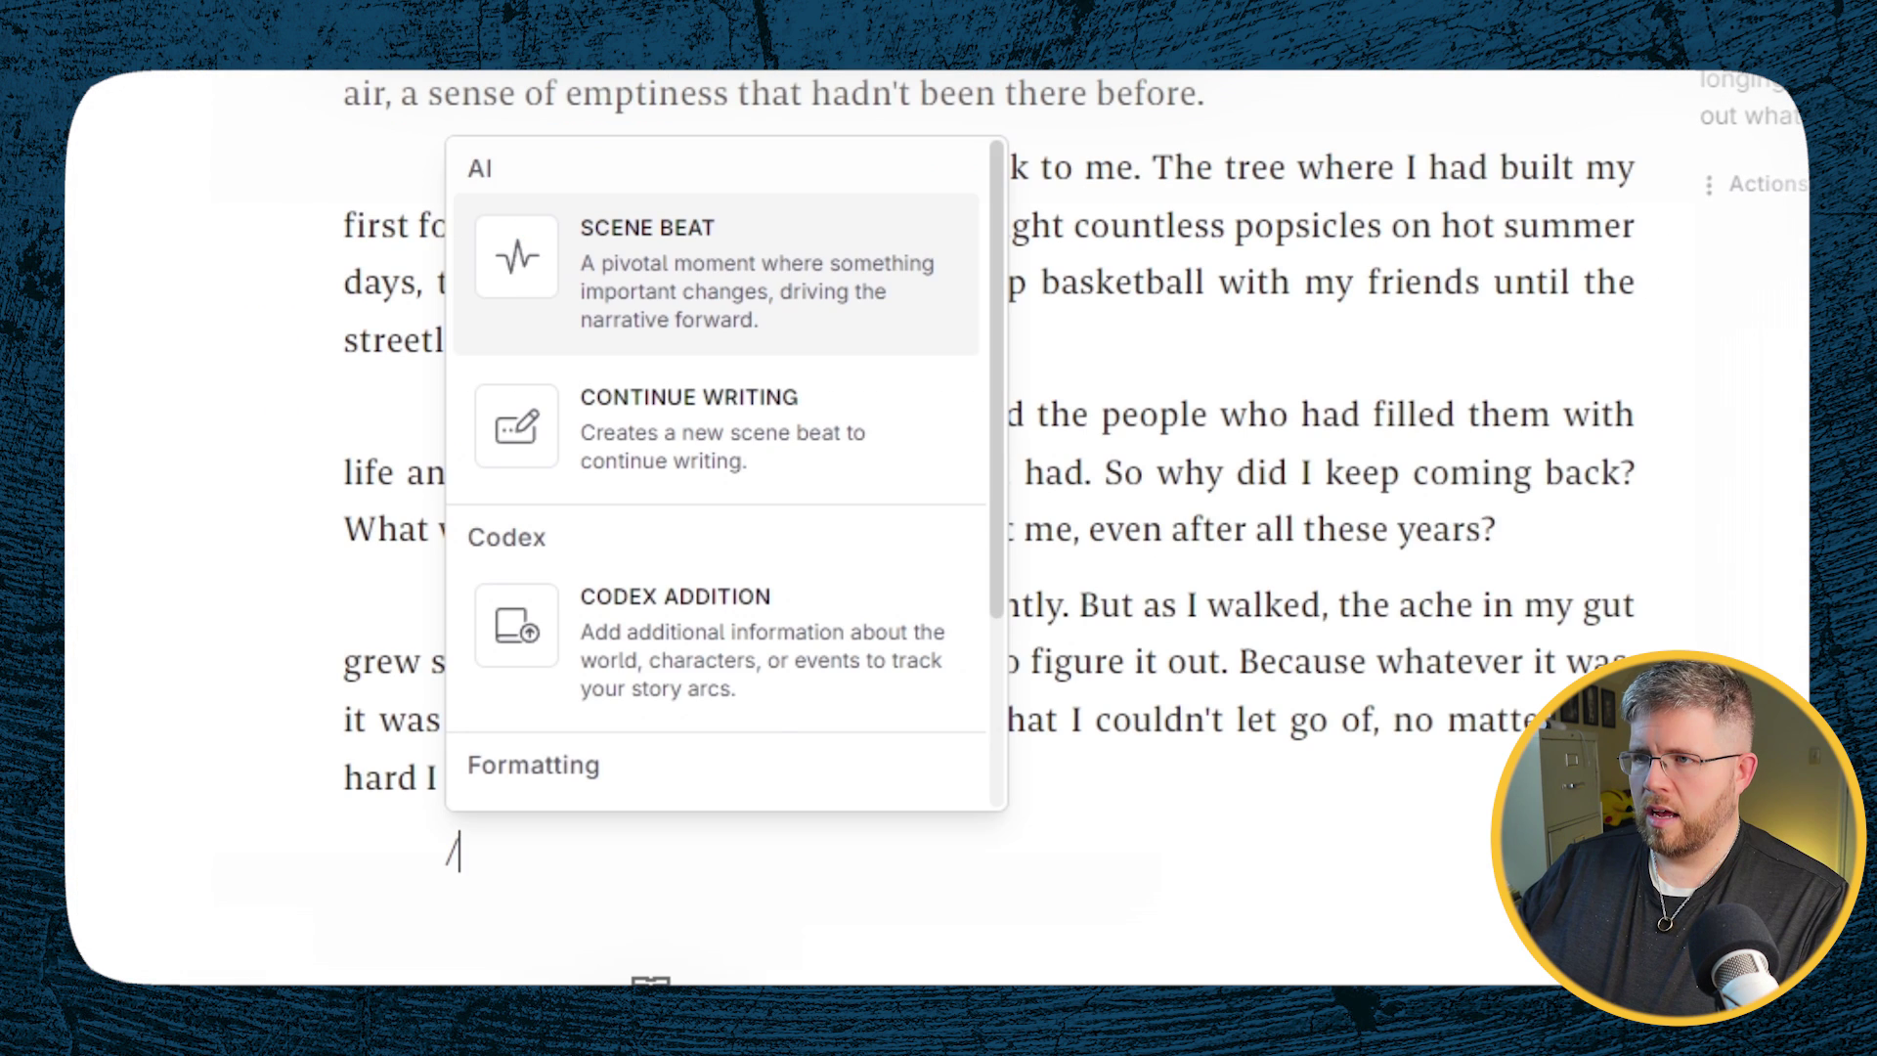
pyautogui.press('Return')
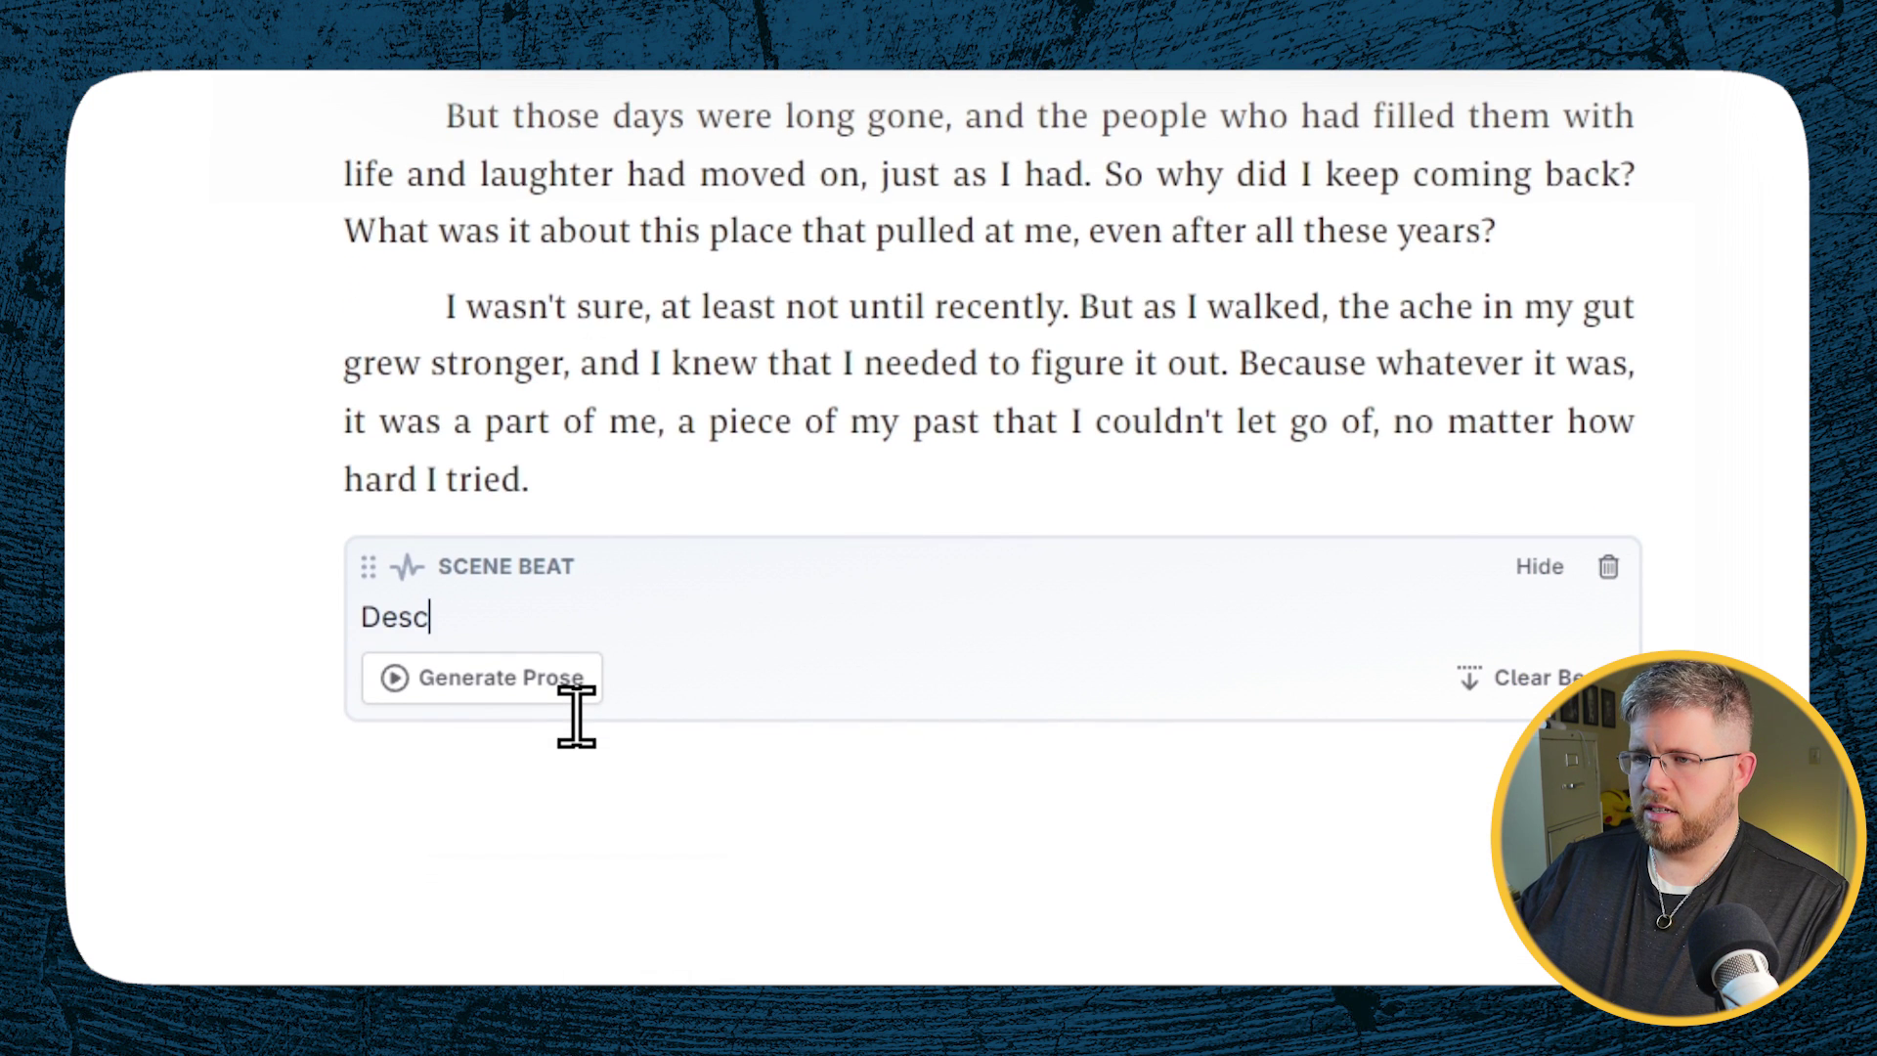
pyautogui.write('Describe the benefits of Storytelling')
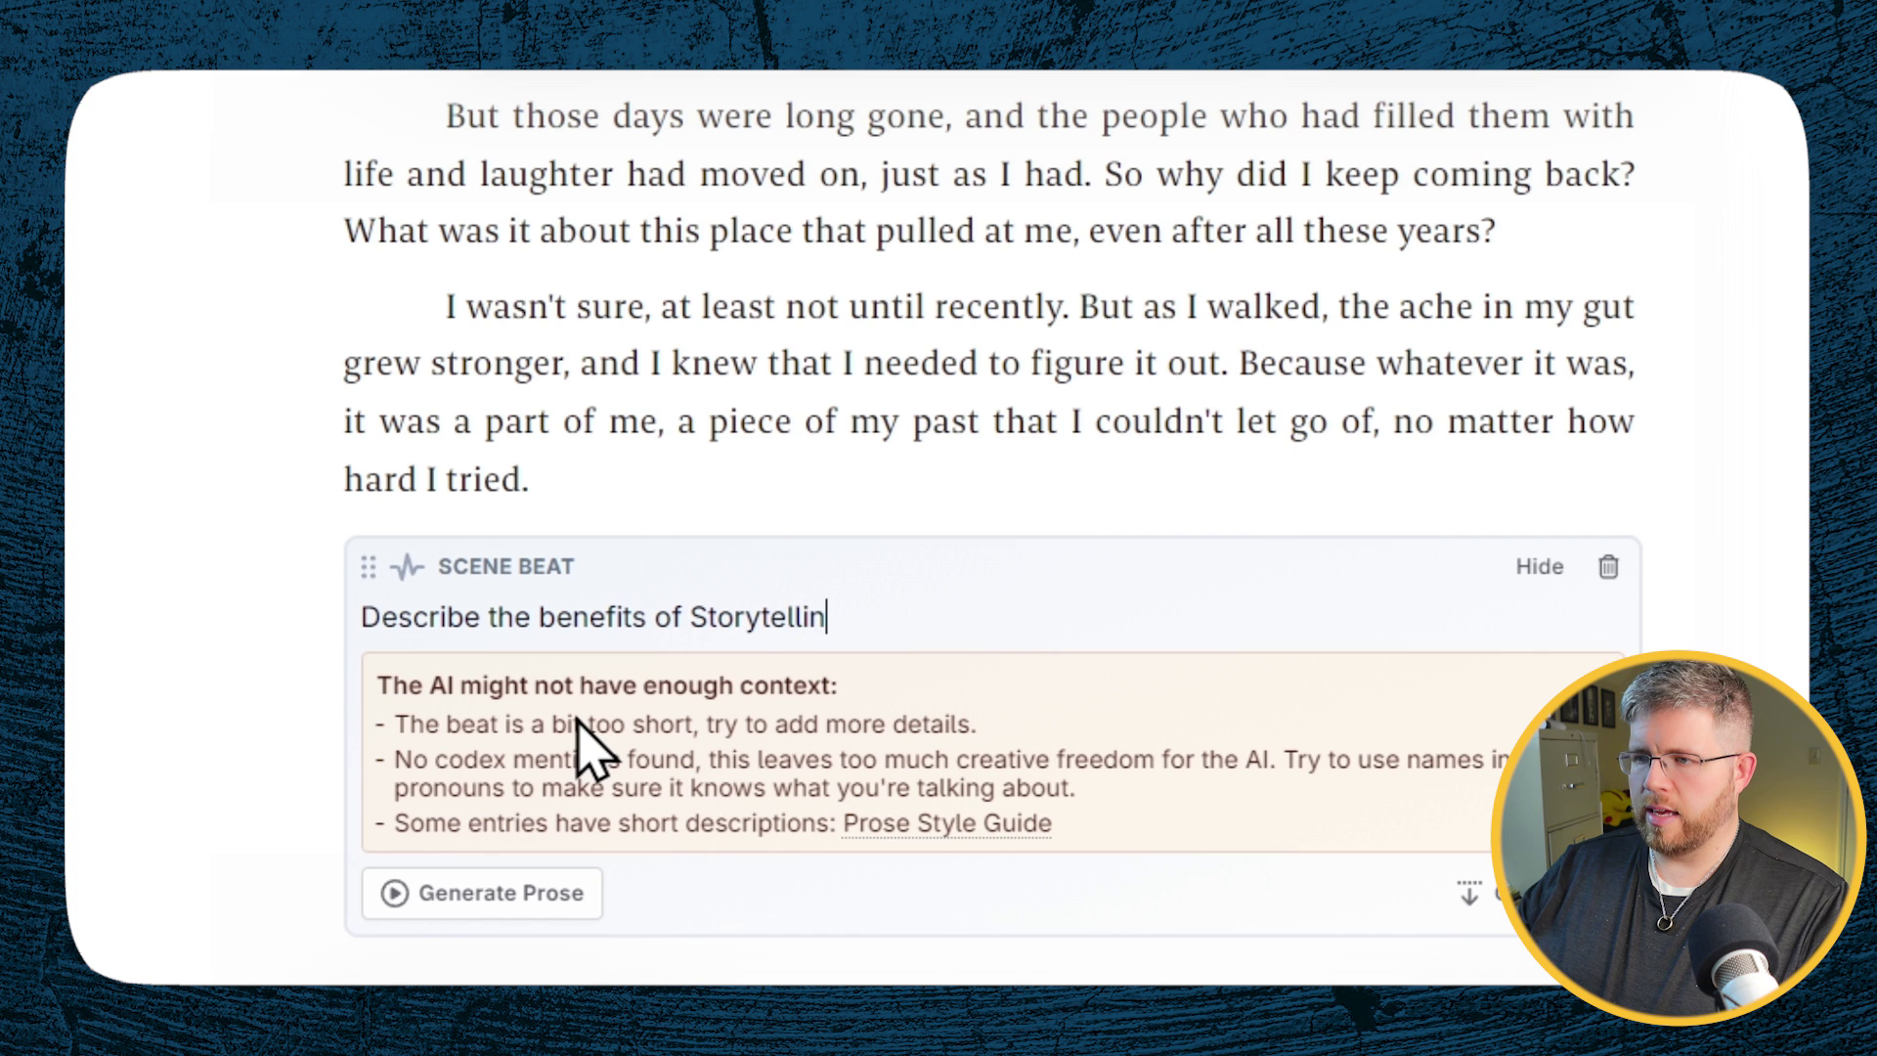
# Step: Generate prose for the storytelling benefits beat with the General Purpose (Nonfiction) prompt and Claude 3 - Opus
pyautogui.click(508, 911)
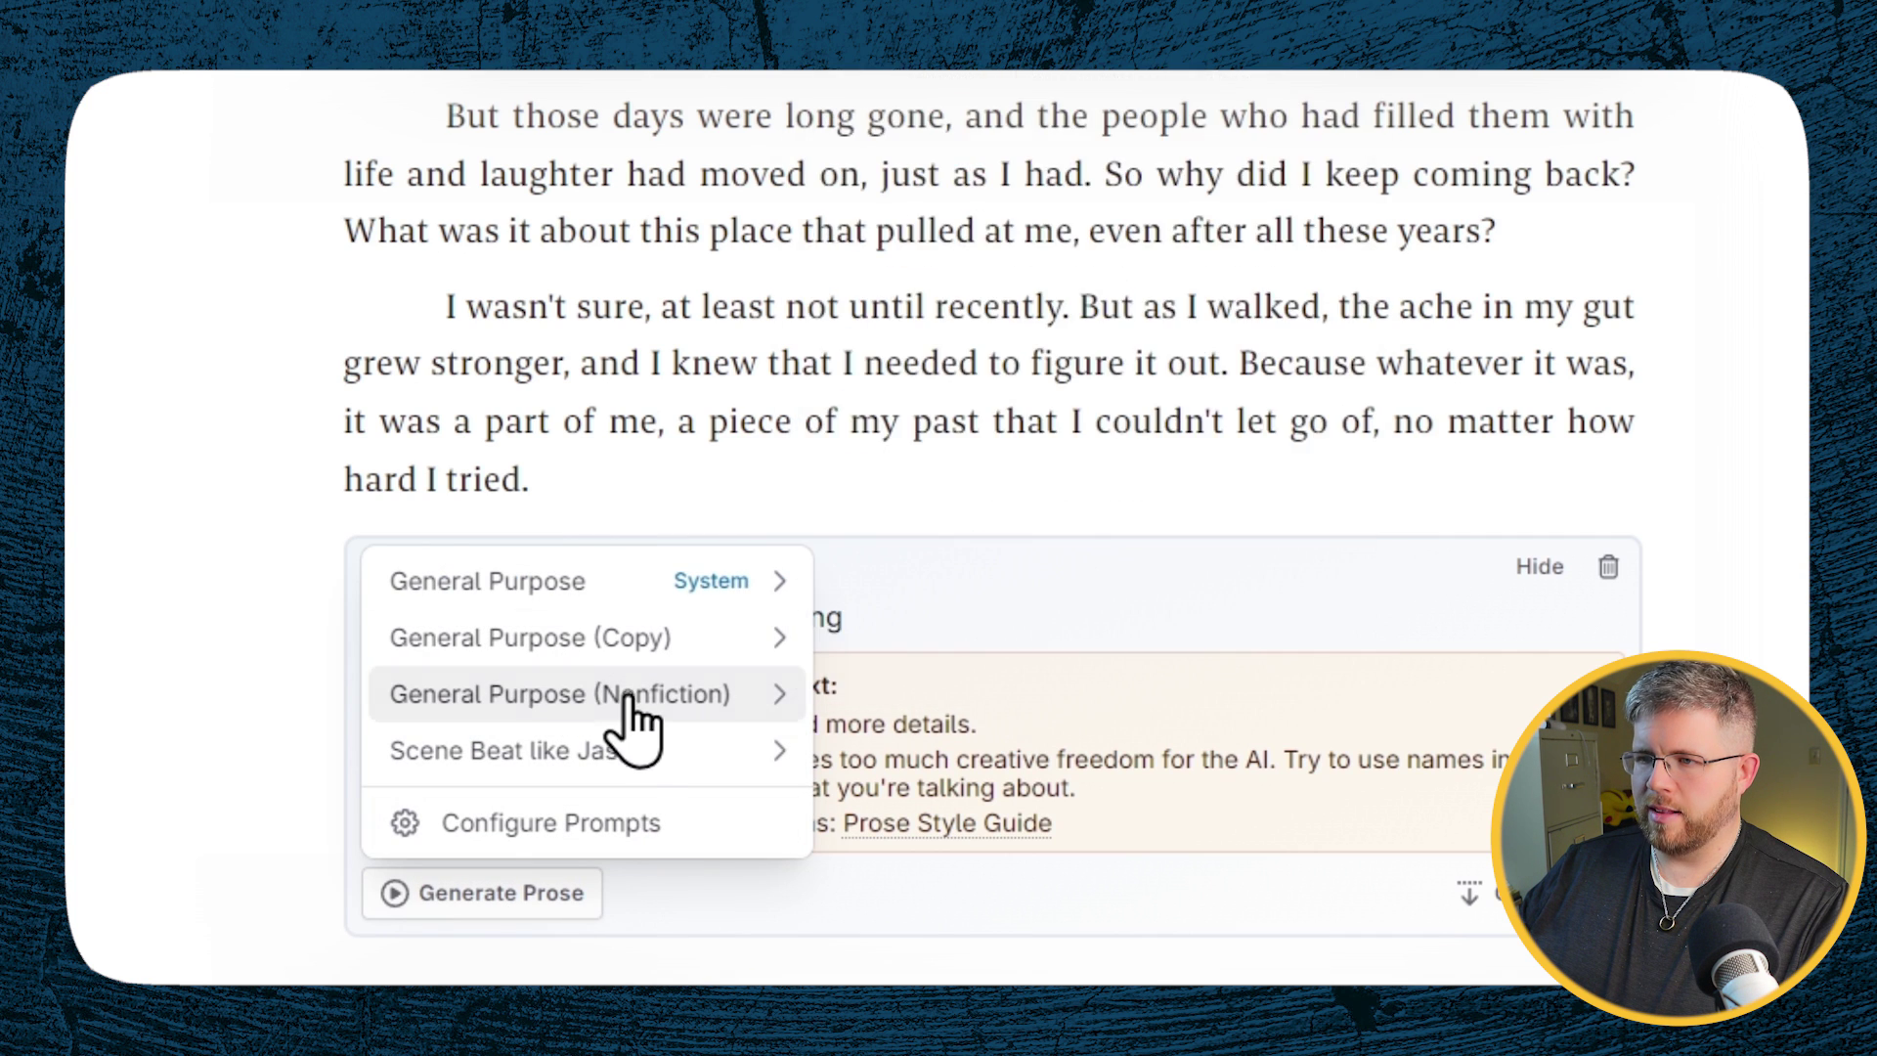
pyautogui.moveTo(619, 726)
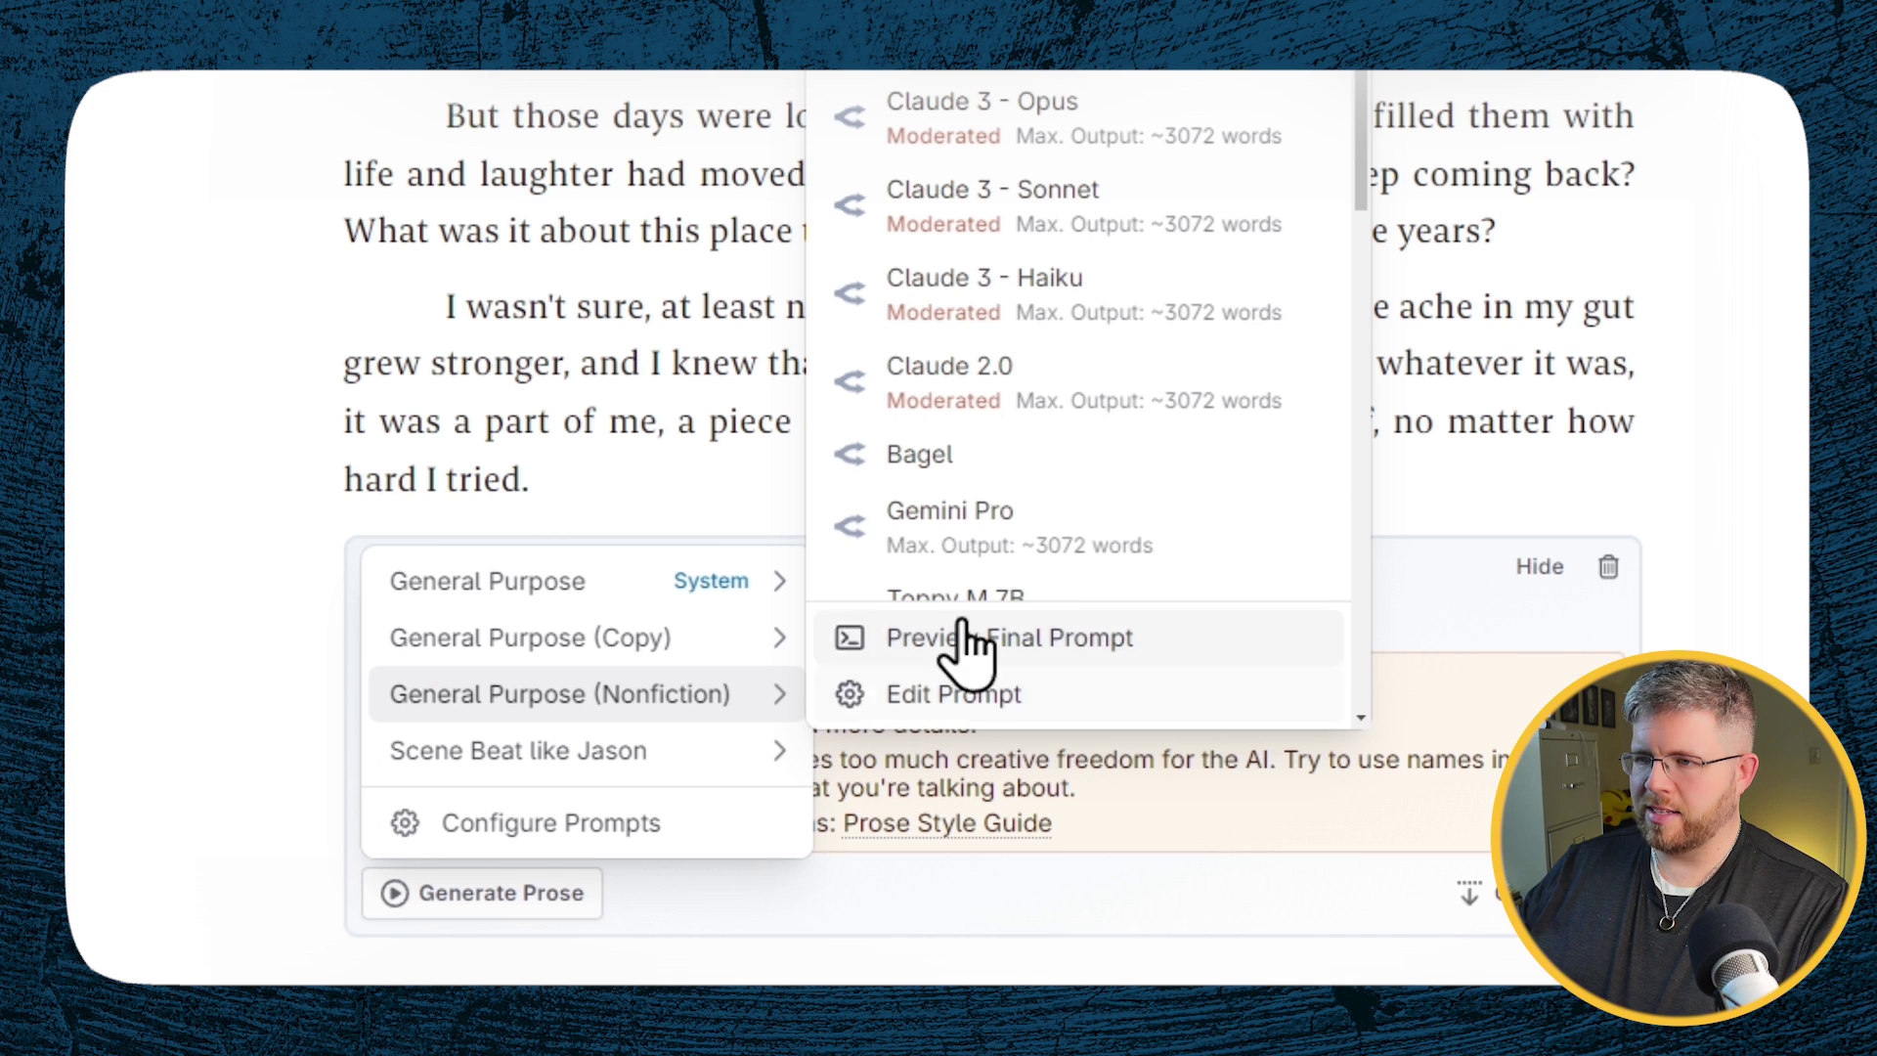
pyautogui.click(1121, 98)
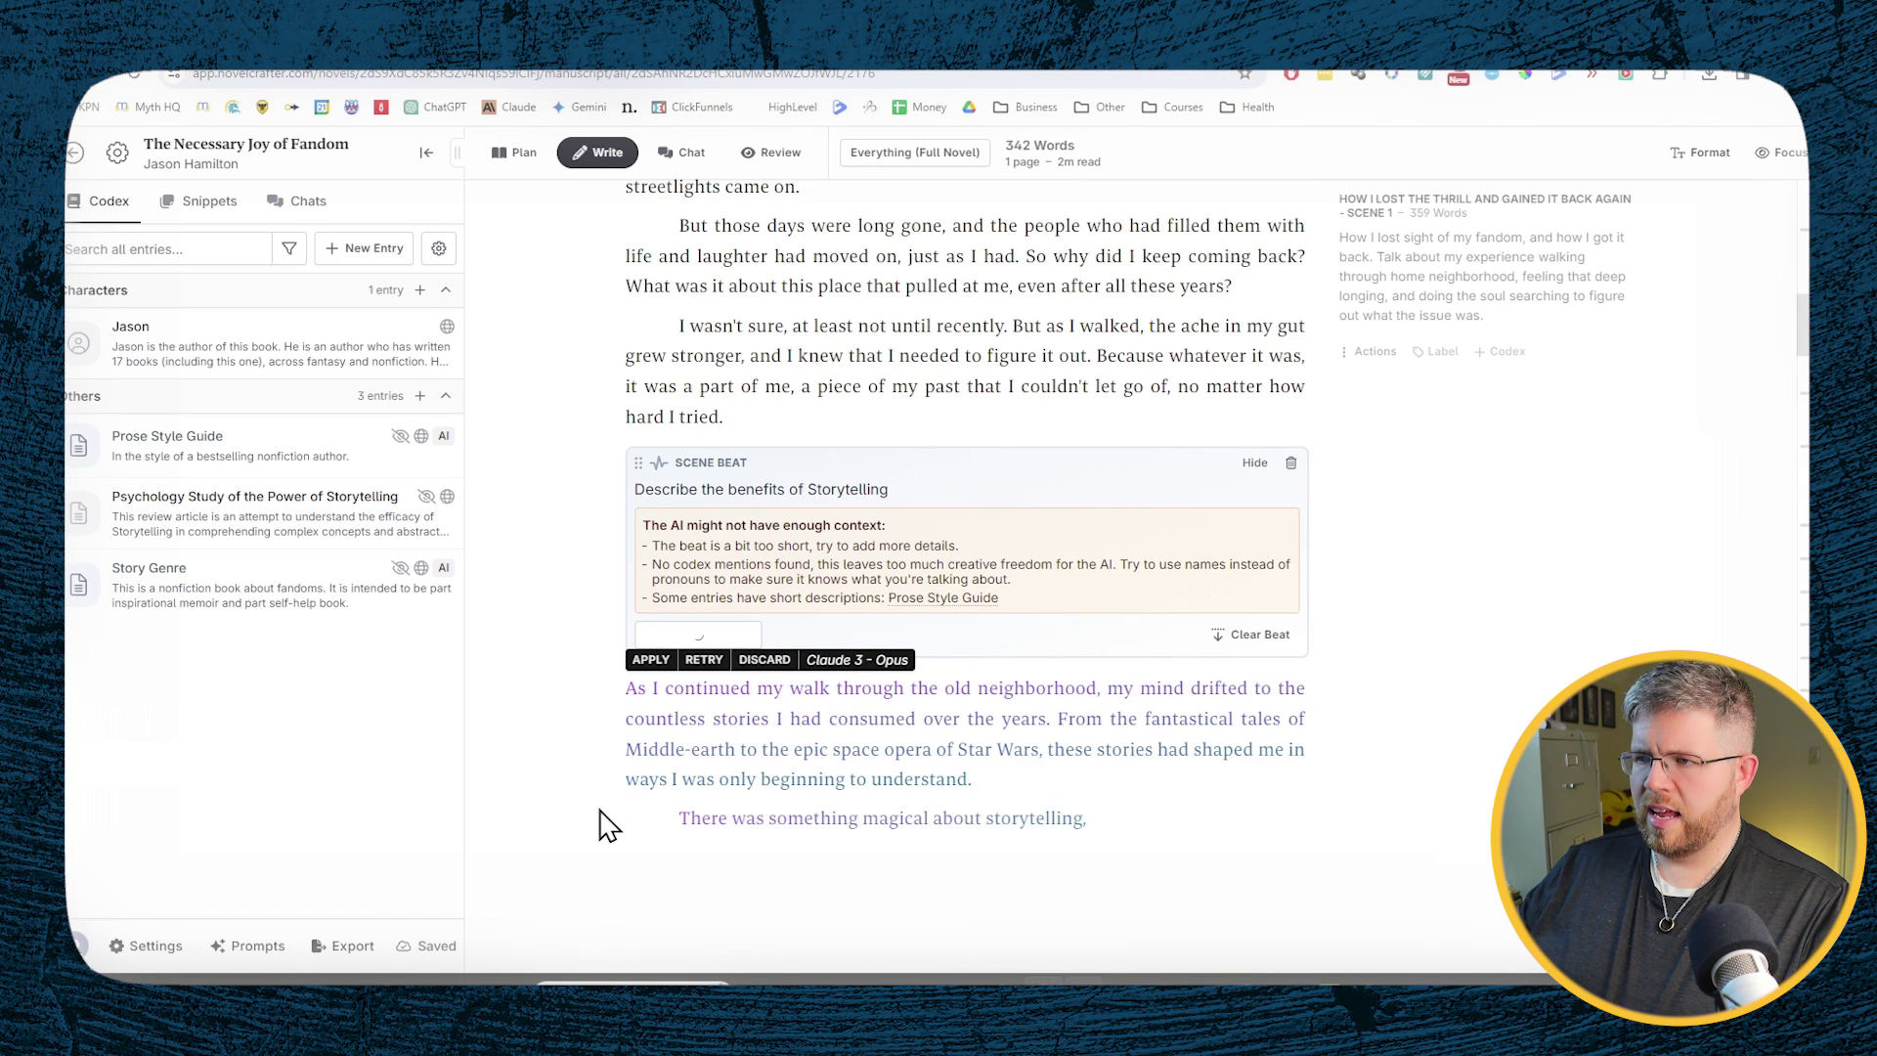
pyautogui.scroll(4, 723, 527)
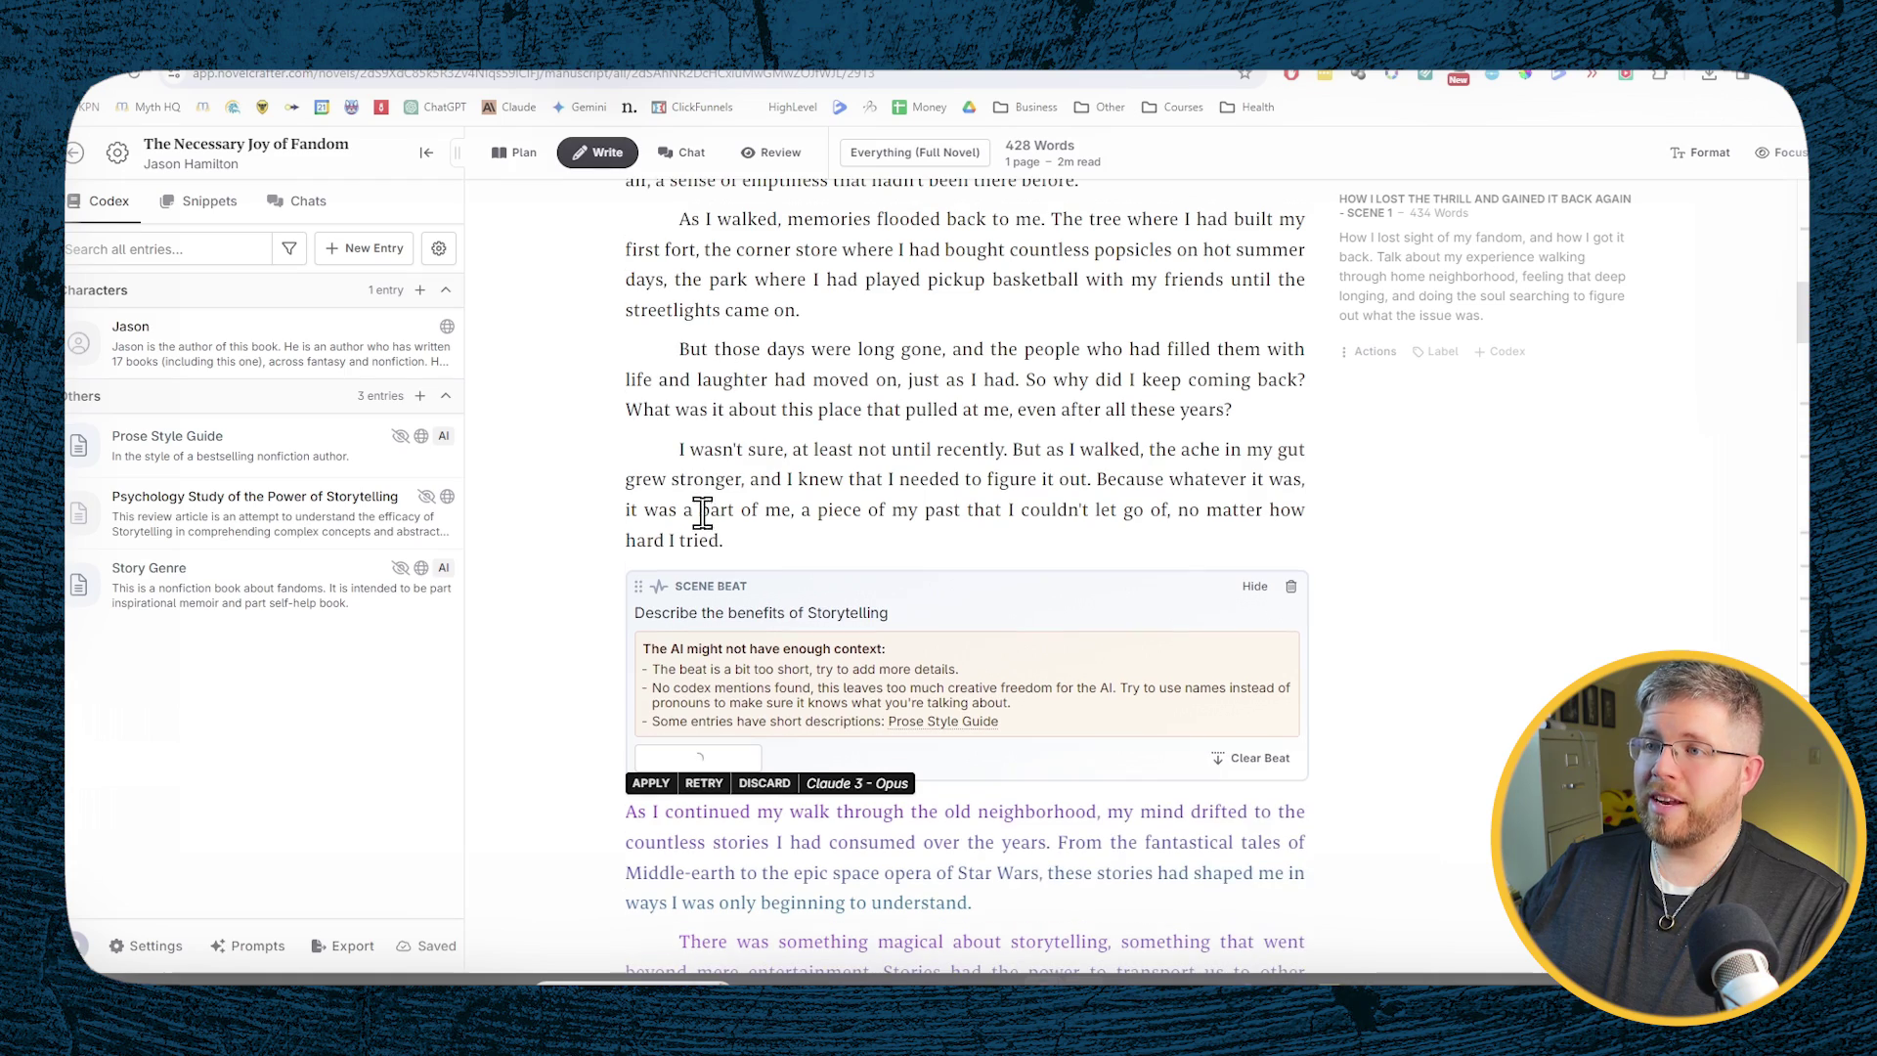